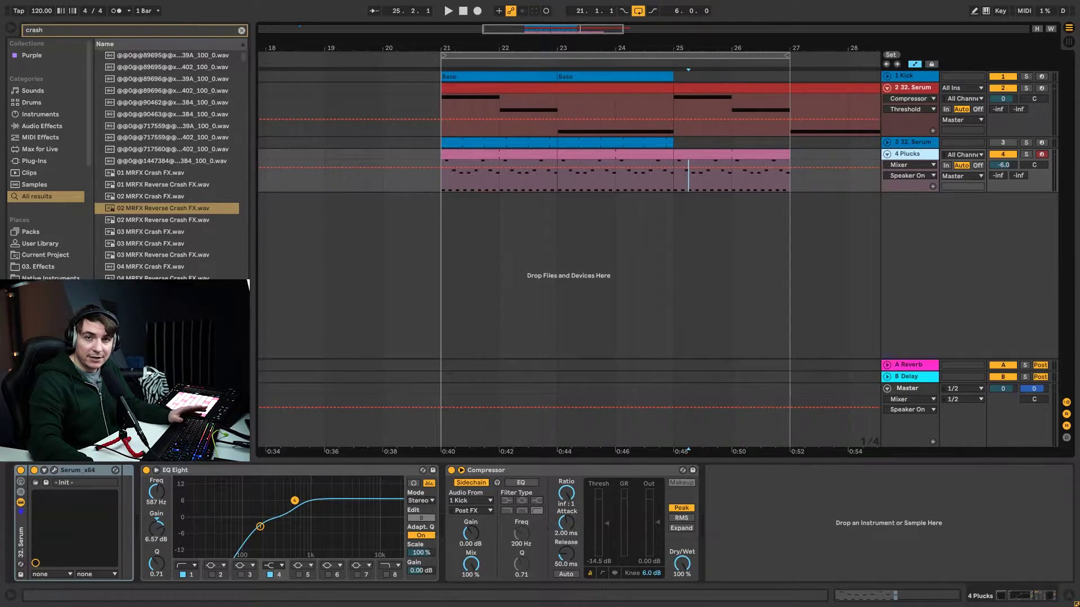
Shorten the arrangement loop to four bars, from bar 21 to bar 25, and play it back
left_click_drag(789, 56, 674, 63)
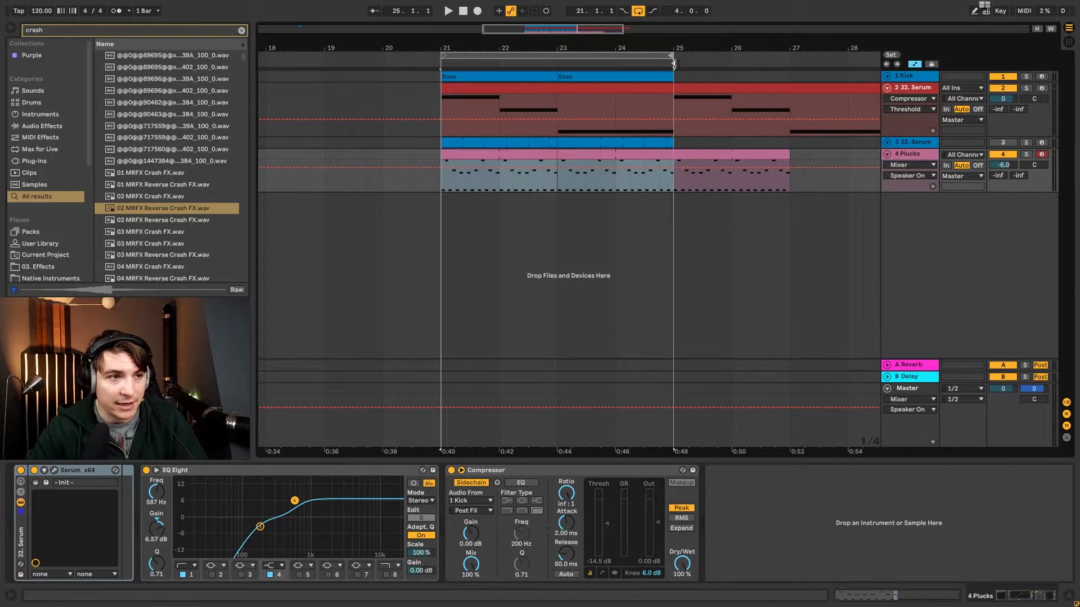
left_click(438, 190)
key("space")
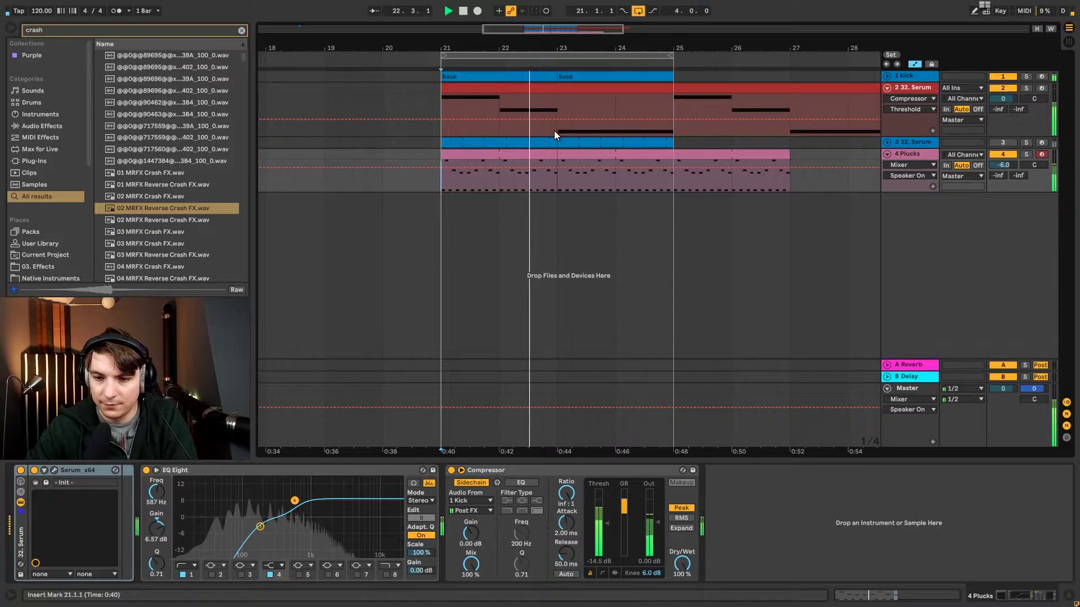
left_click(463, 12)
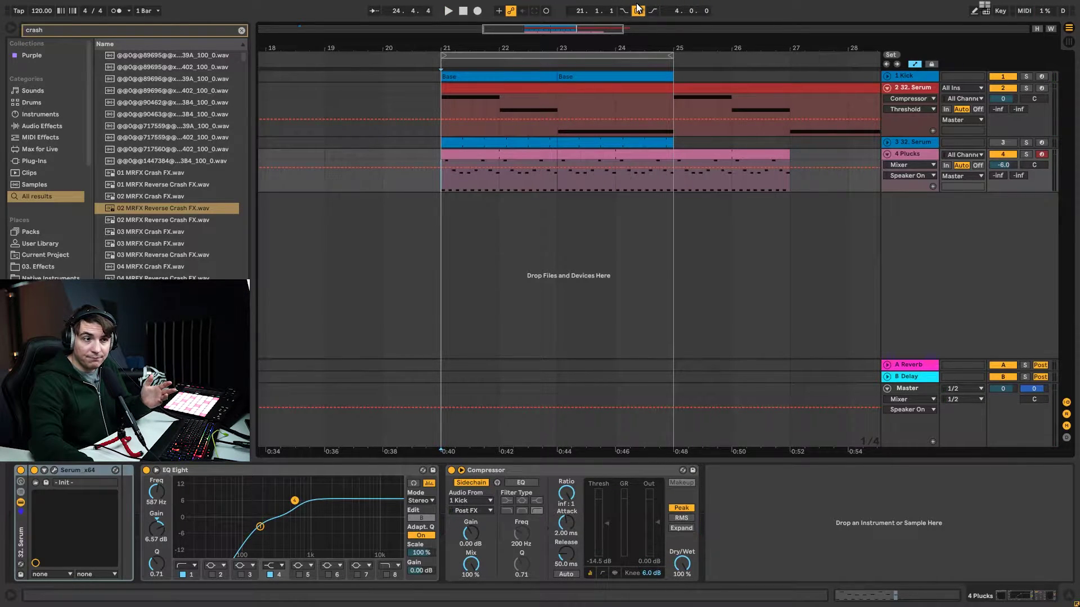
left_click(638, 9)
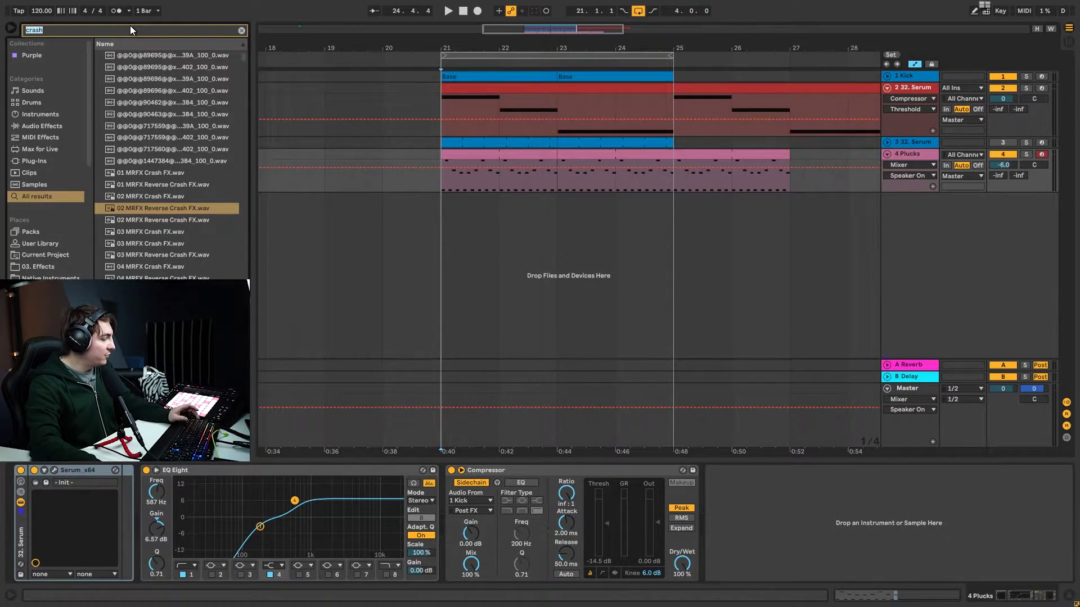
Search the browser for "ser" and add 32. Serum.adg as a new track below the Plucks track
key("ctrl+f")
type("ser")
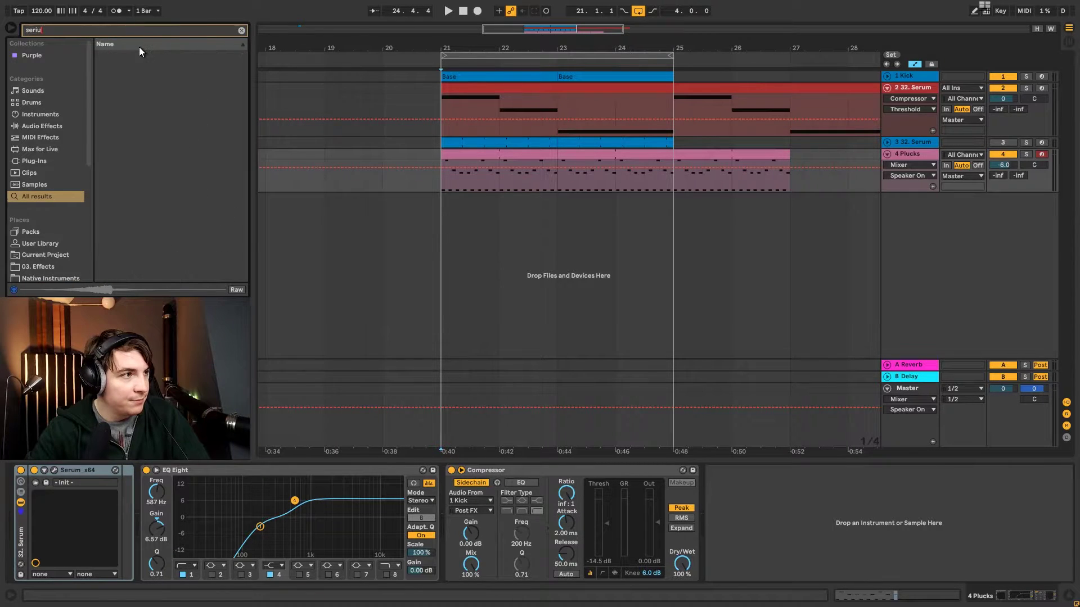
left_click_drag(136, 67, 818, 224)
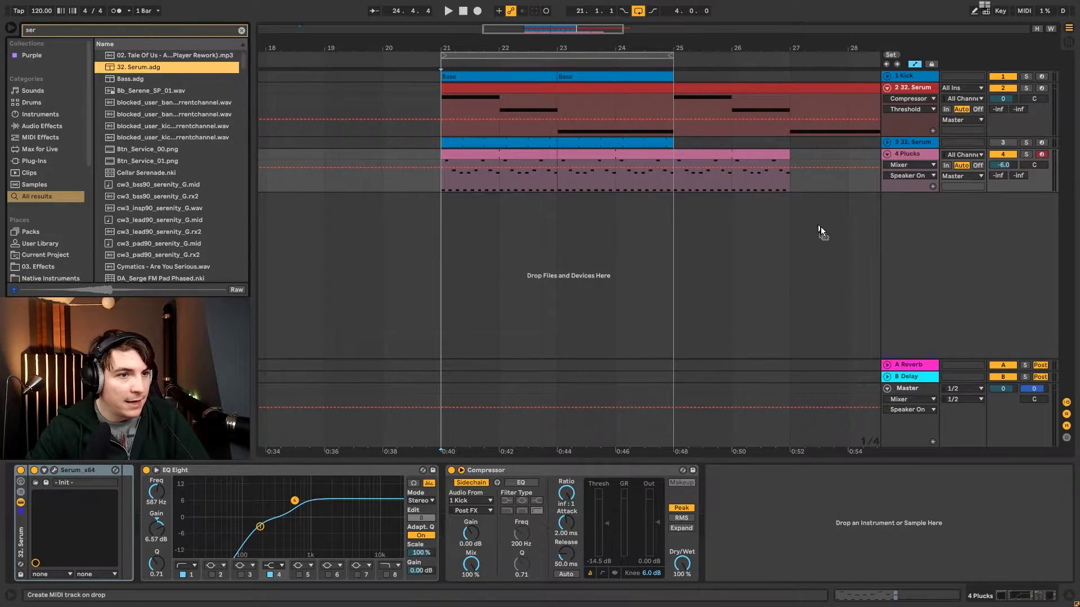
left_click_drag(910, 237, 909, 237)
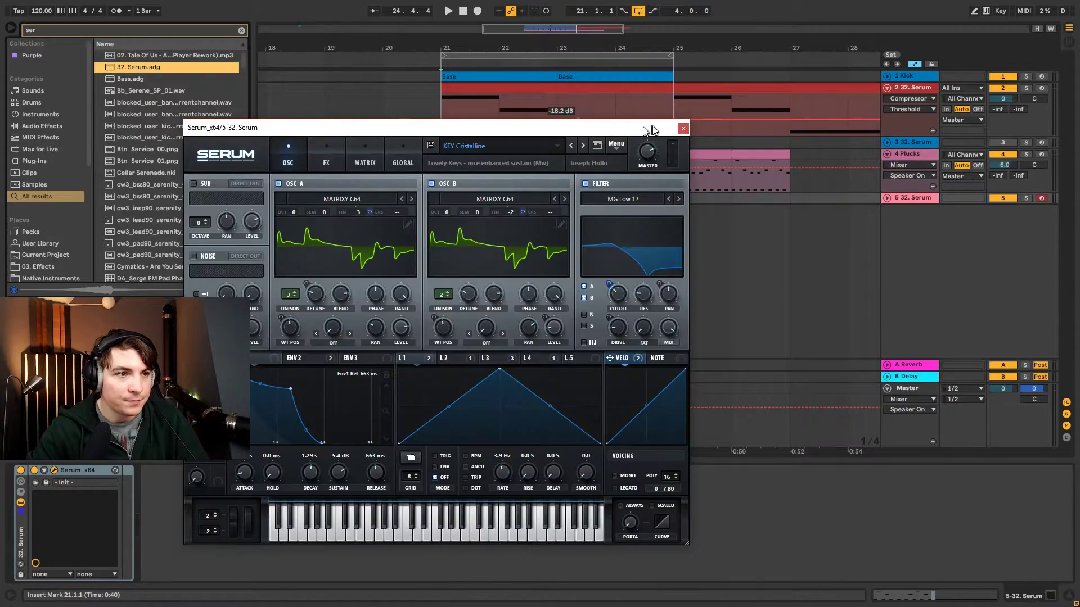
Initialize the new Serum's preset and enable its MG Low 12 filter
left_click(617, 151)
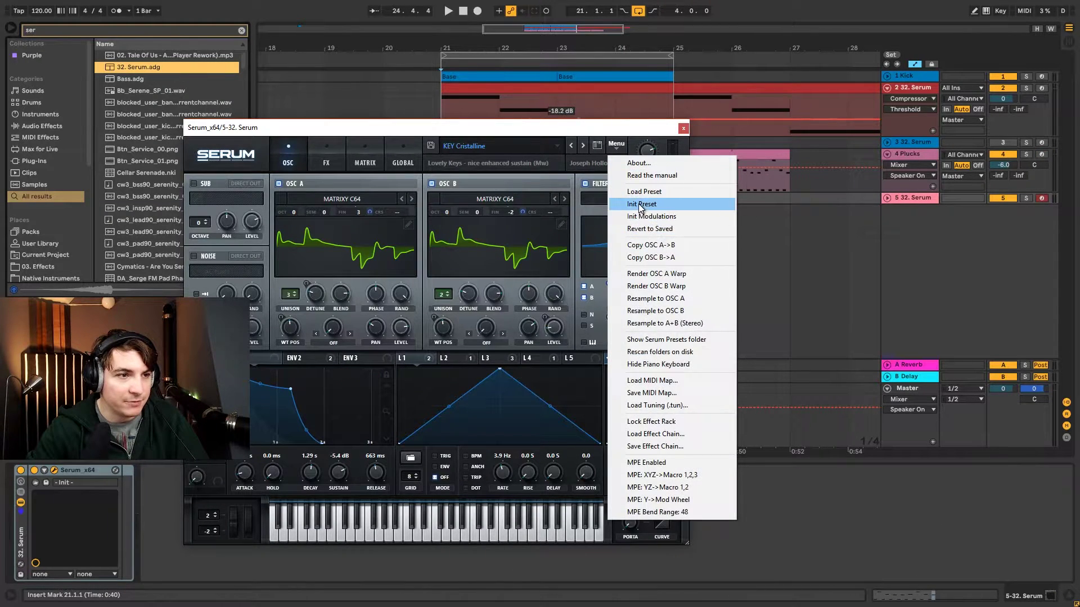
left_click(687, 204)
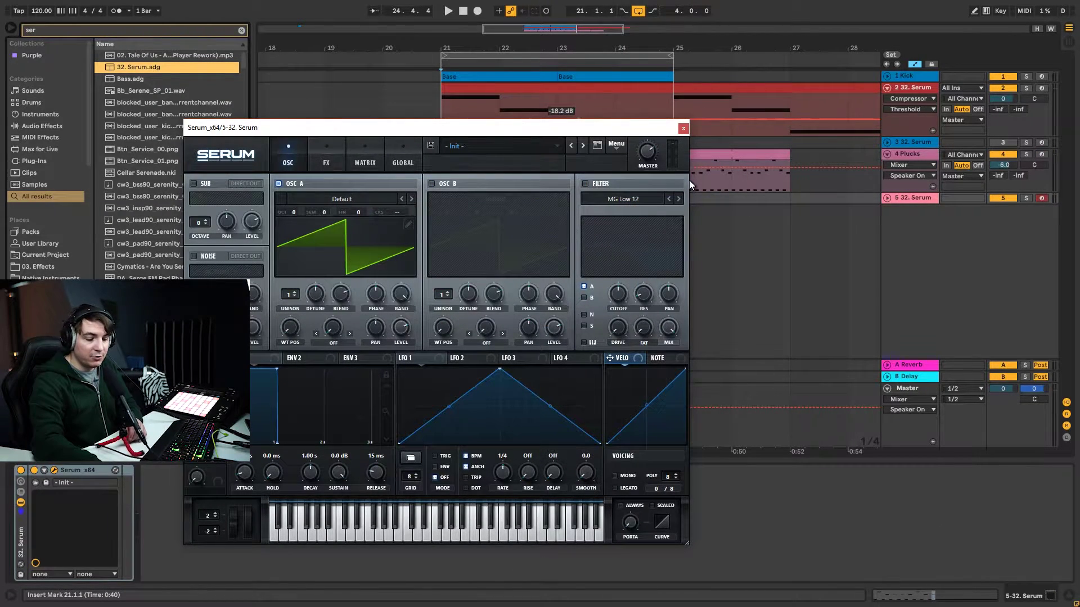
left_click(697, 150)
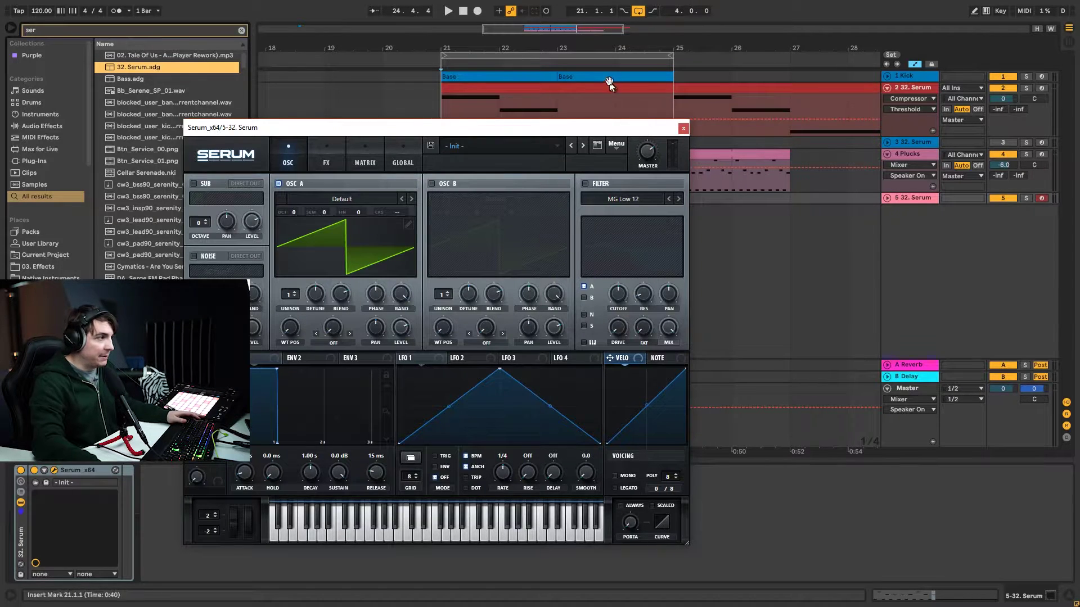
left_click(586, 183)
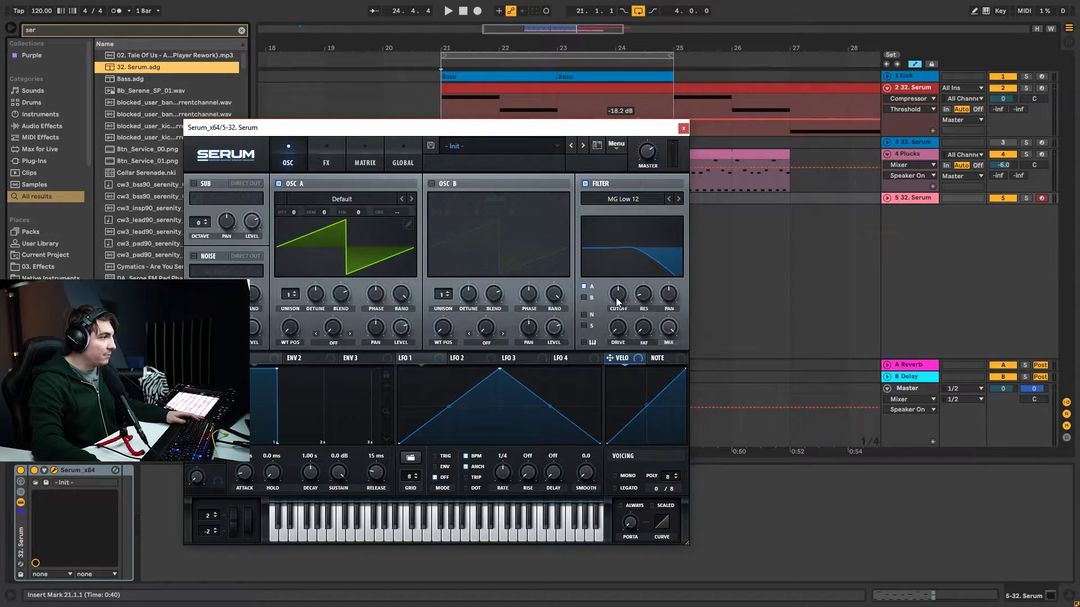
left_click(681, 130)
Copy the bar 21 to 25 section of the track 2 MIDI clip to the new Serum track and open it
left_click_drag(531, 88, 534, 202)
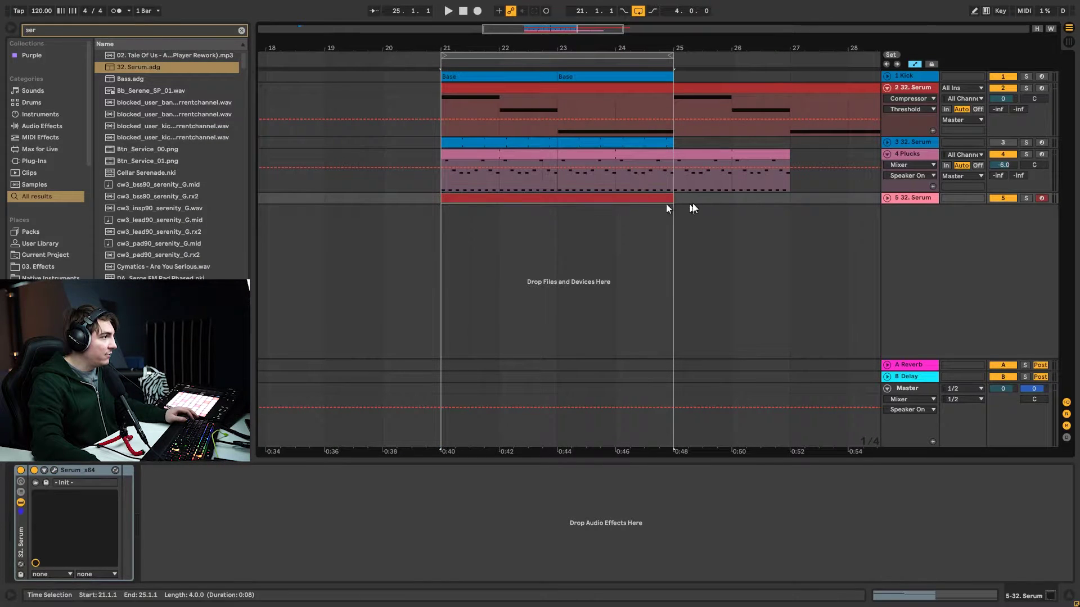
left_click(887, 198)
double_click(610, 204)
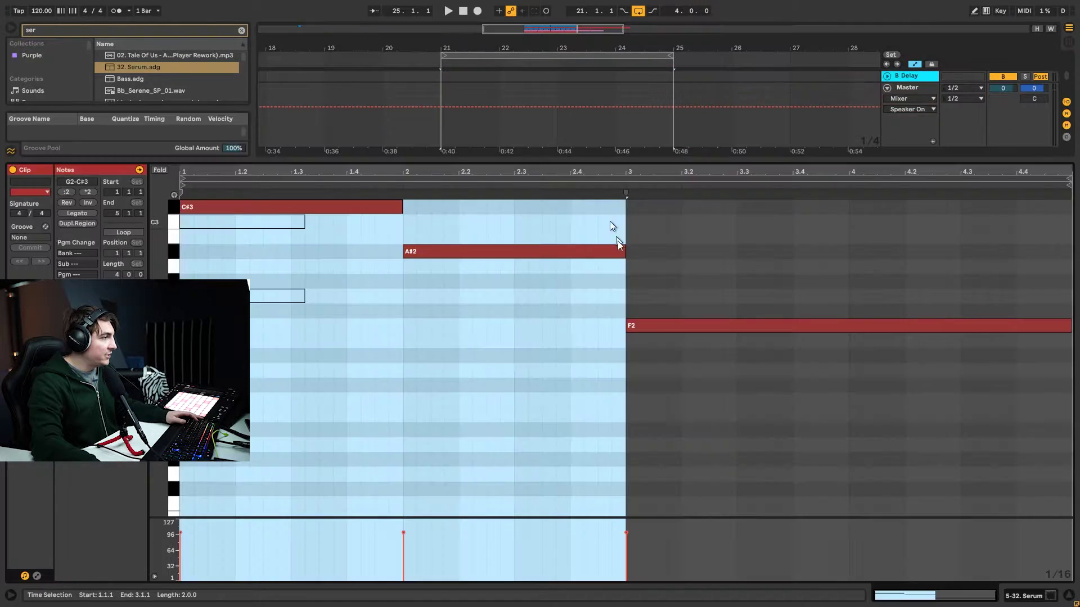
Delete the C#3 and A#2 notes and extend the F2 note back to the clip's start
scroll(674, 253, "up", 2)
left_click_drag(707, 233, 367, 365)
key("Delete")
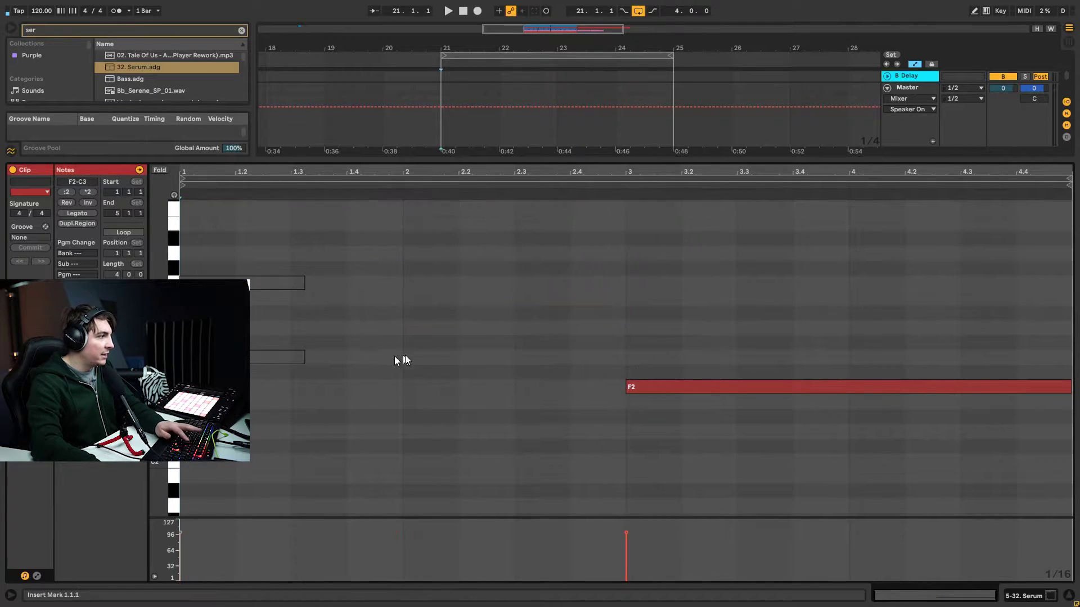
left_click_drag(627, 389, 182, 388)
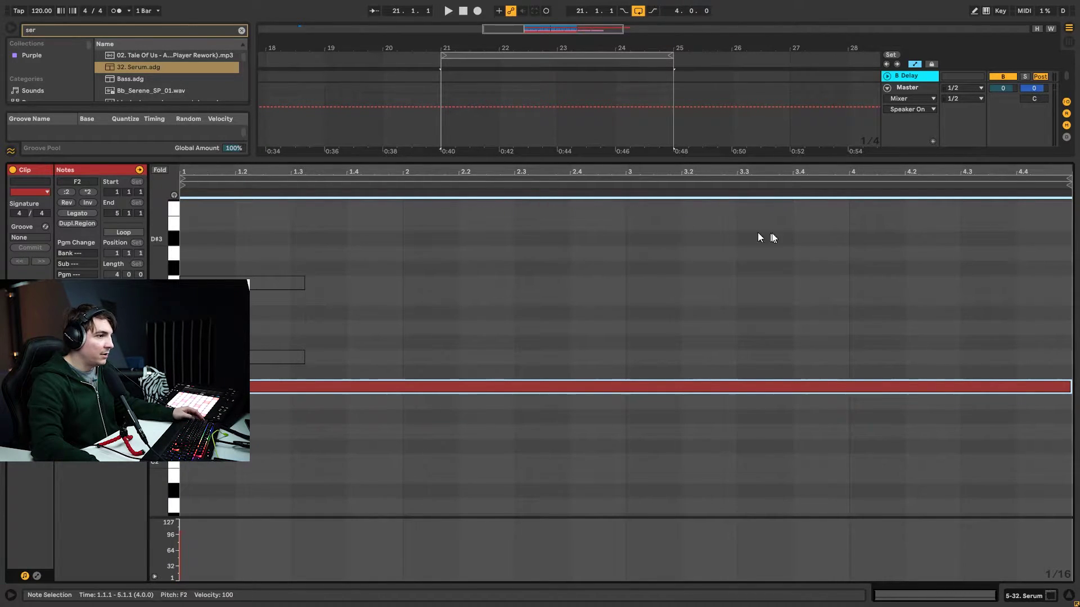
Play the loop with the held note and view the new track's Serum settings
key("space")
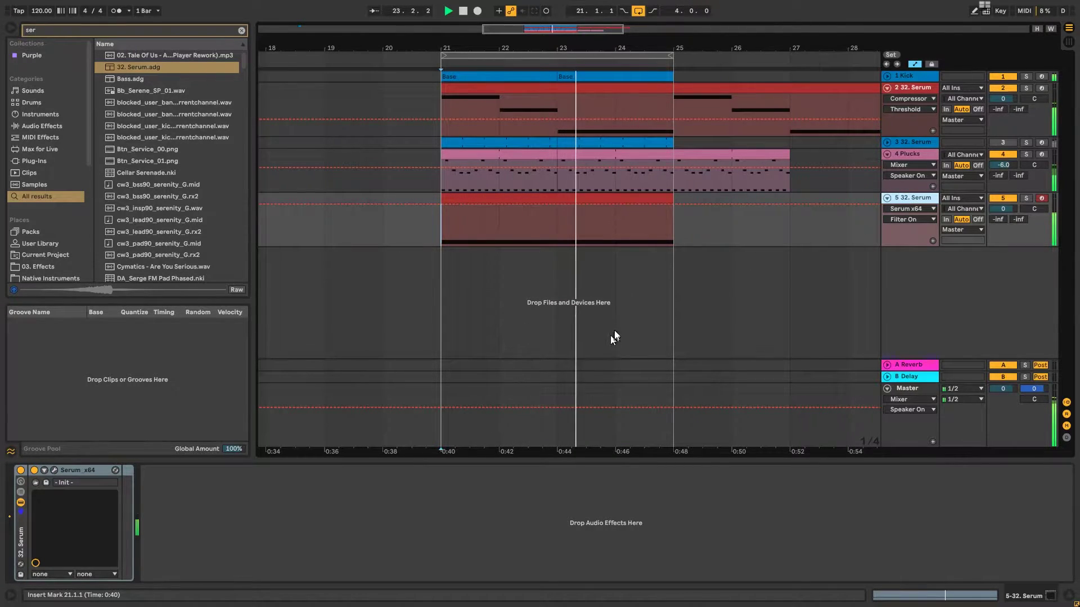
left_click(54, 470)
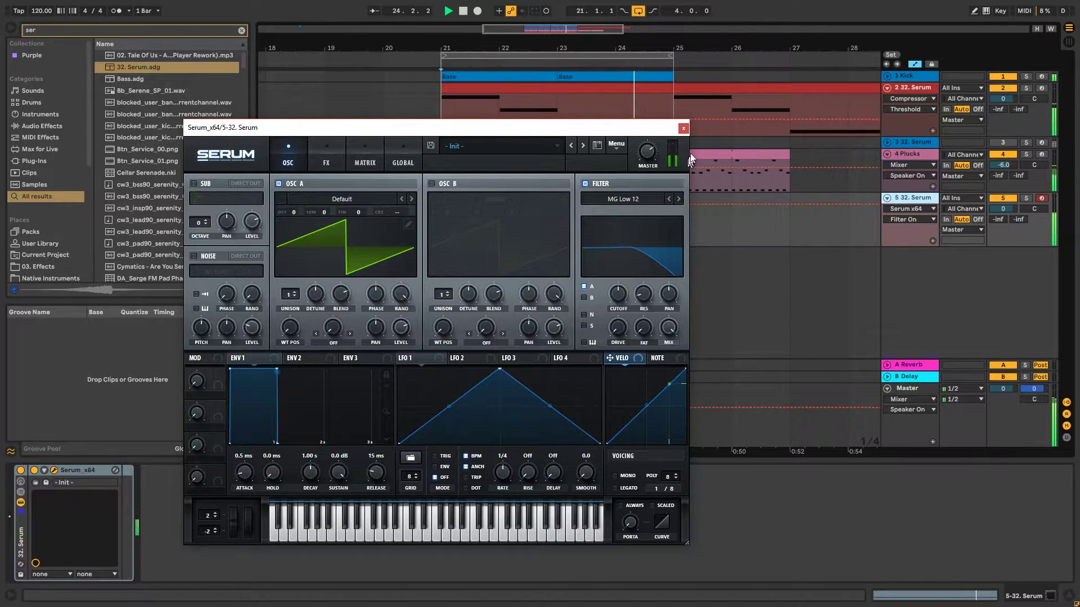
key("space")
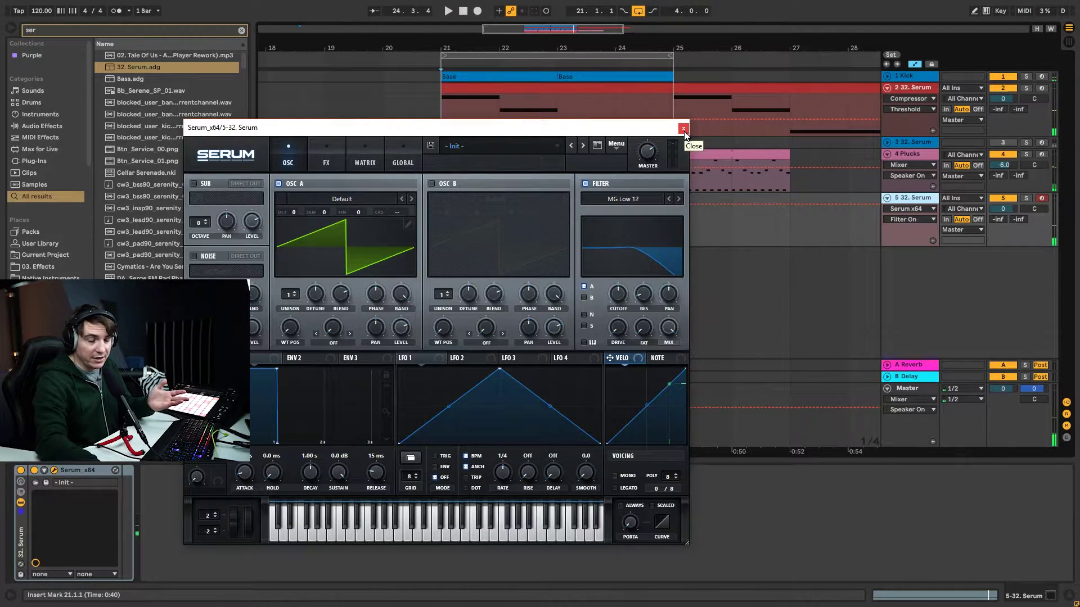
left_click(684, 129)
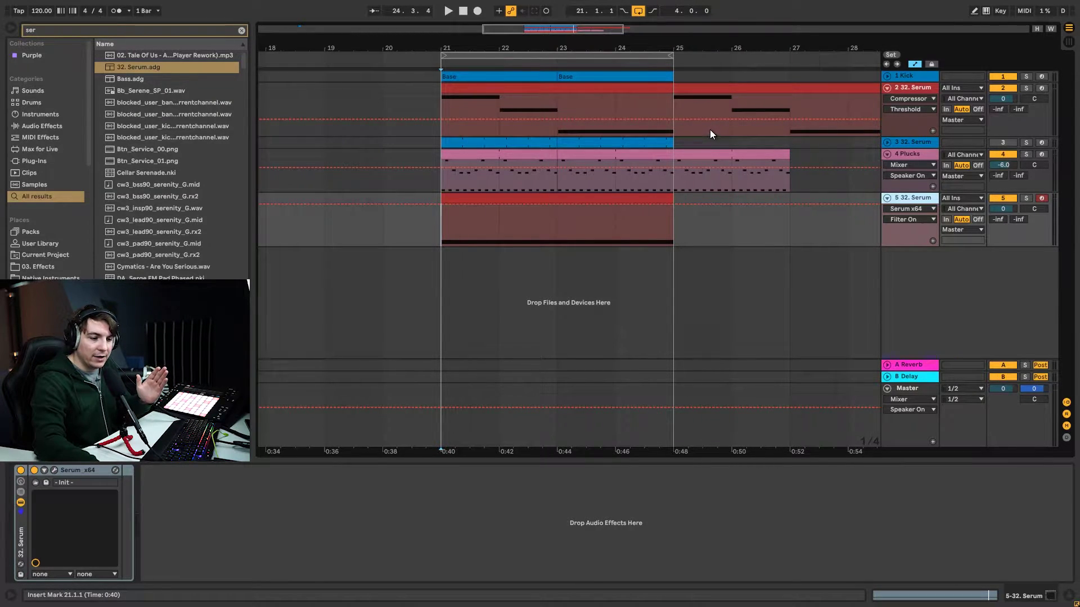
Build a four-bar chord by duplicating the F2 note to G#2 and C3
double_click(619, 217)
left_click_drag(227, 385, 234, 344)
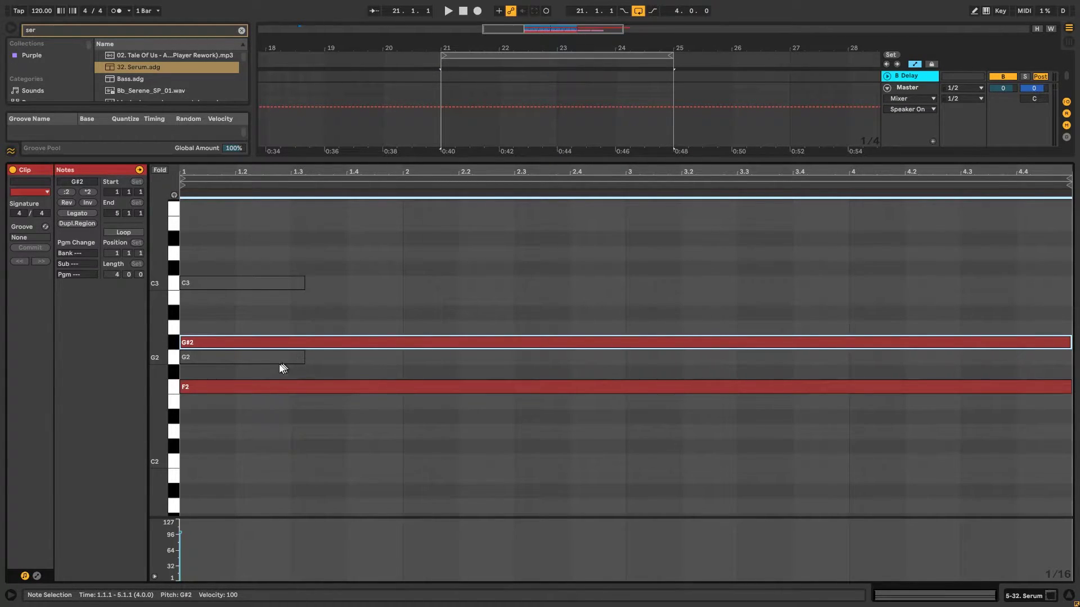
left_click_drag(238, 340, 236, 283)
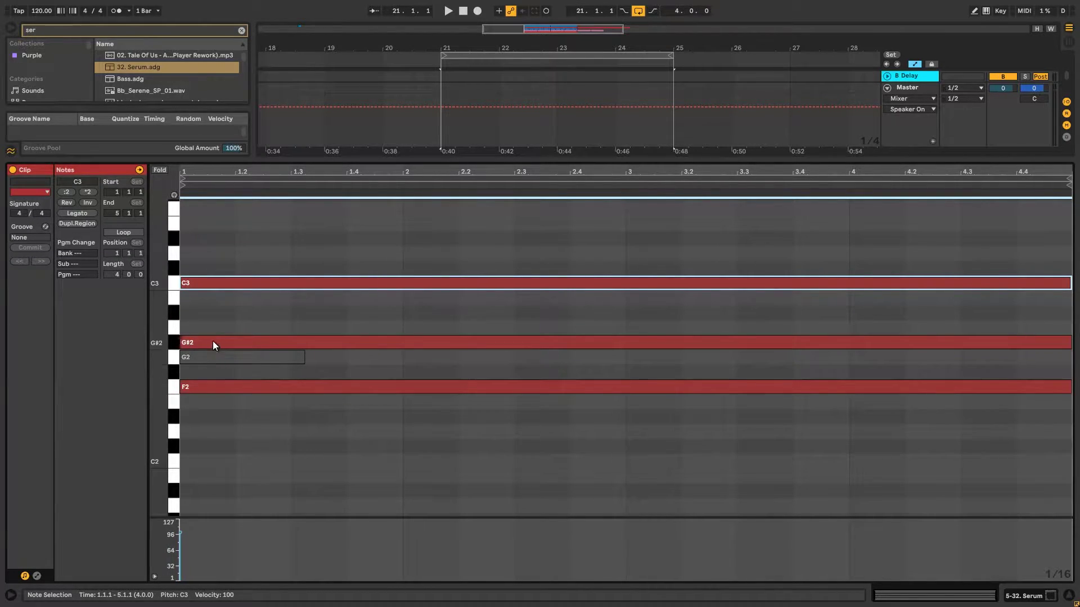
mouse_move(217, 171)
left_mouse_down()
mouse_move(225, 183)
mouse_move(219, 172)
left_mouse_up()
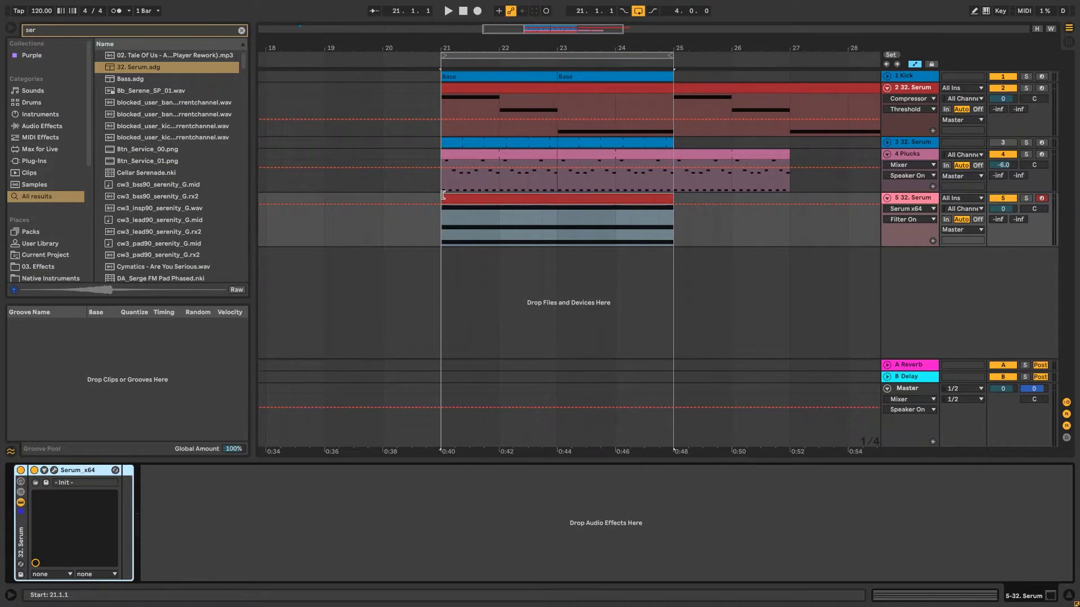
Extend the chord clip's beginning one beat earlier to 20.4.1, keeping the chord starting at bar 21
left_click_drag(444, 196, 429, 195)
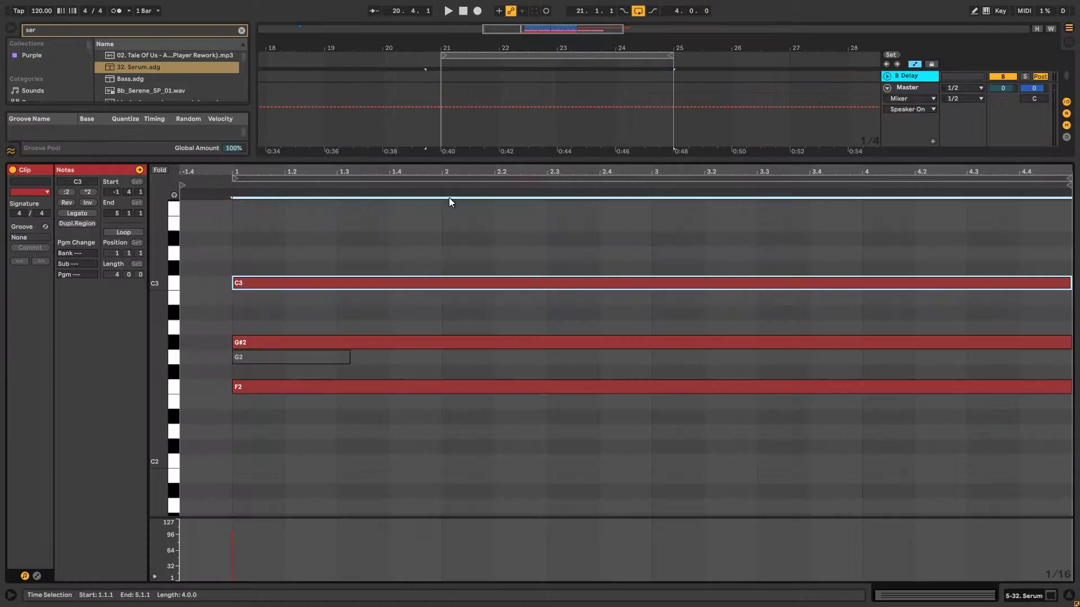
key("ctrl+z")
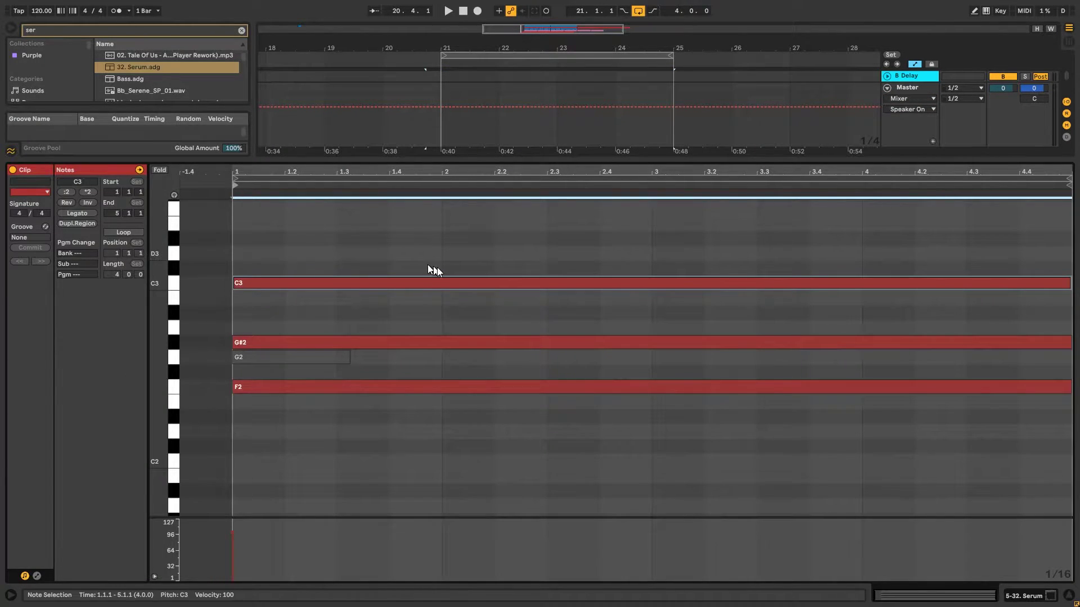
key("ctrl+a")
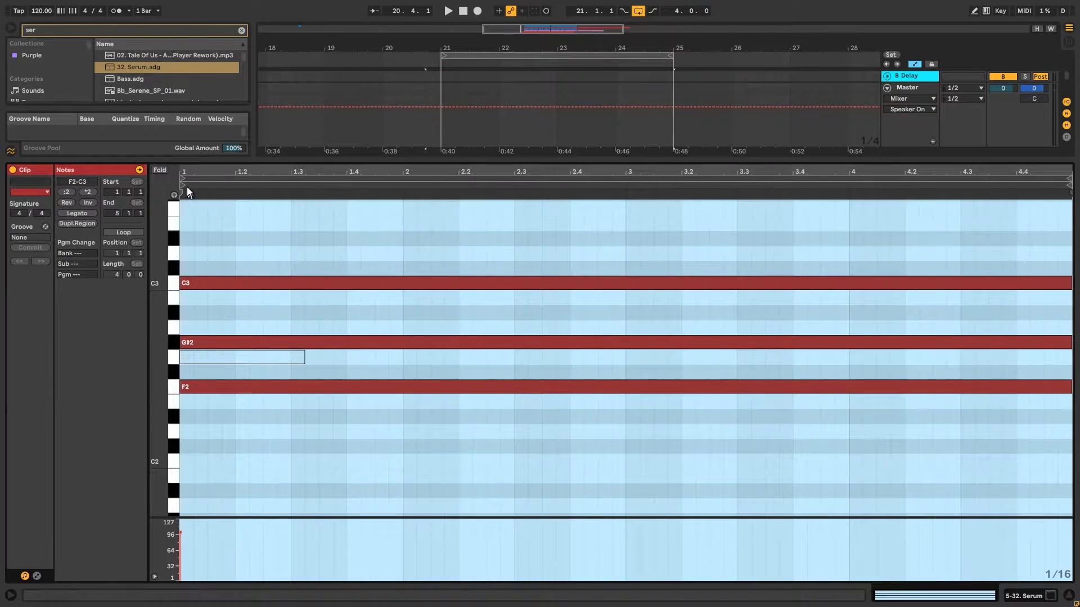
left_click_drag(185, 185, 83, 187)
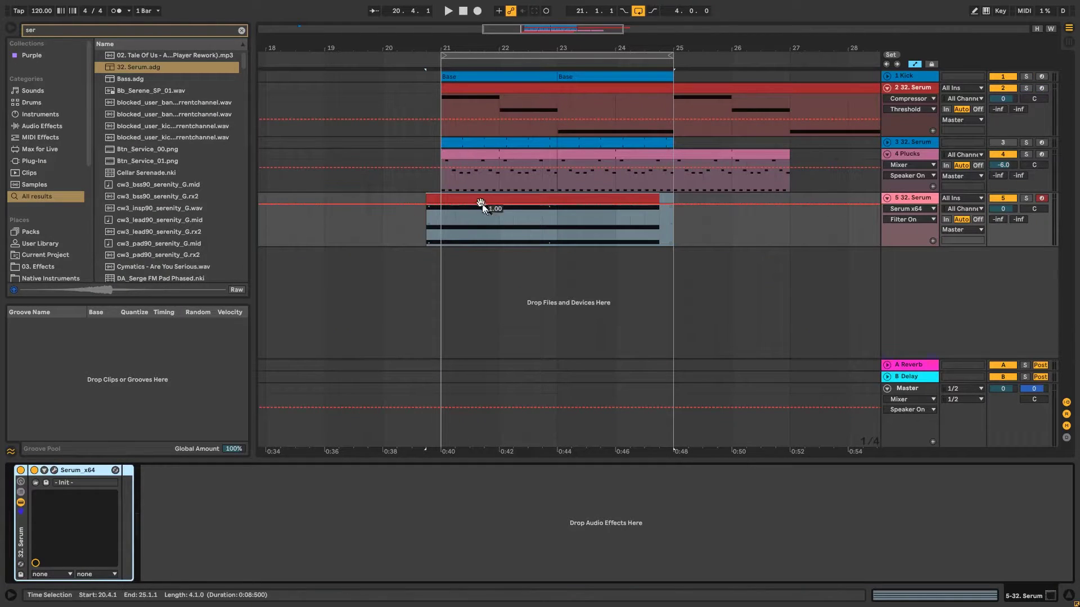
left_click_drag(482, 204, 439, 195)
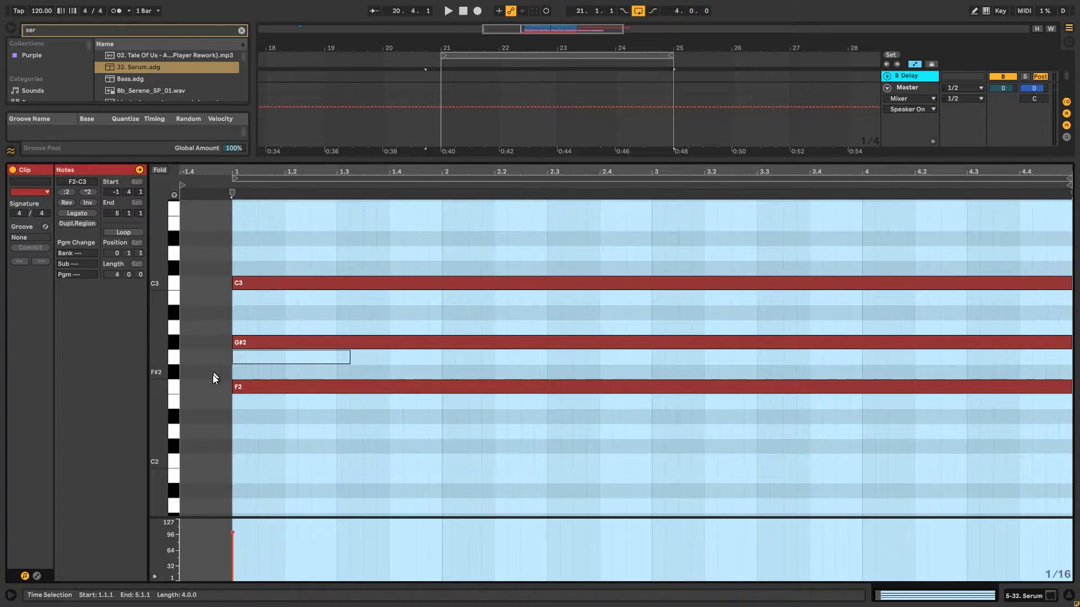
Draw sixteenth notes F2, G2, G#2, A#2, C3, C#3 and D#3 just before the chord
double_click(222, 388)
double_click(225, 357)
double_click(225, 342)
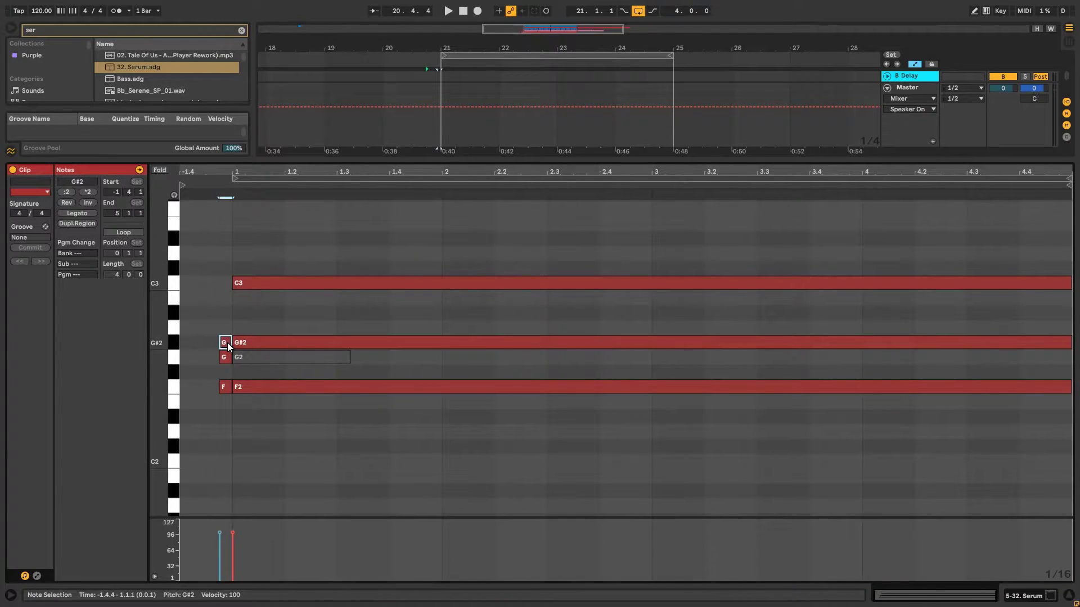
double_click(225, 312)
double_click(226, 283)
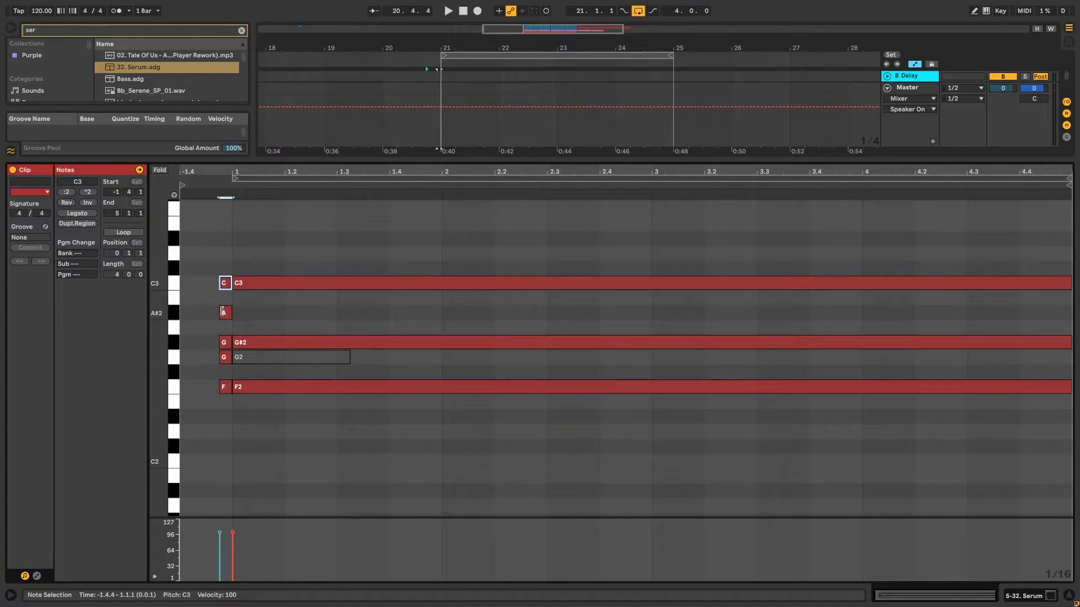
double_click(224, 253)
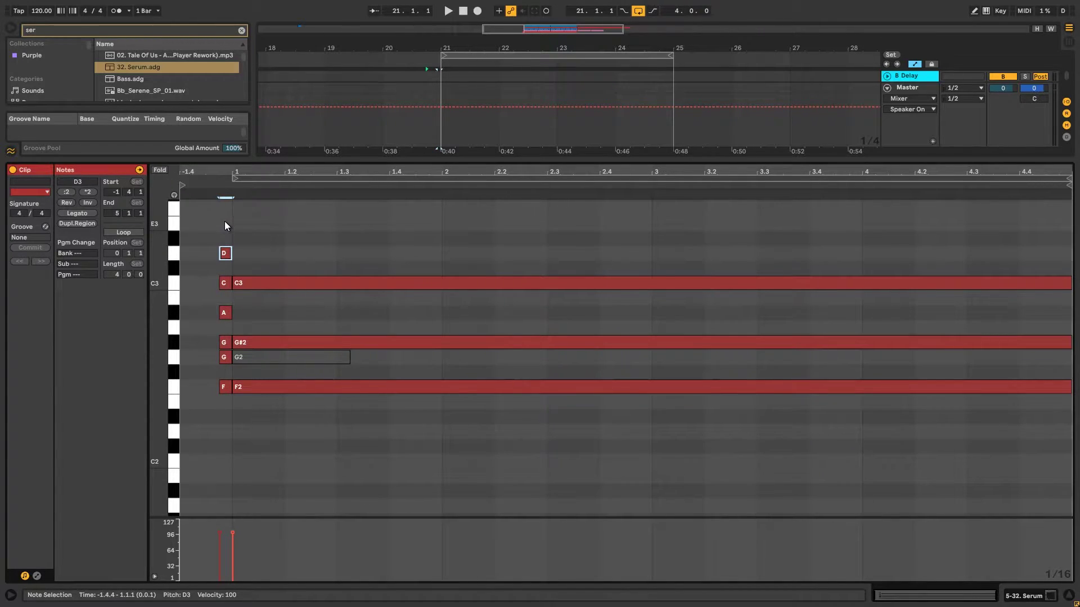
double_click(224, 238)
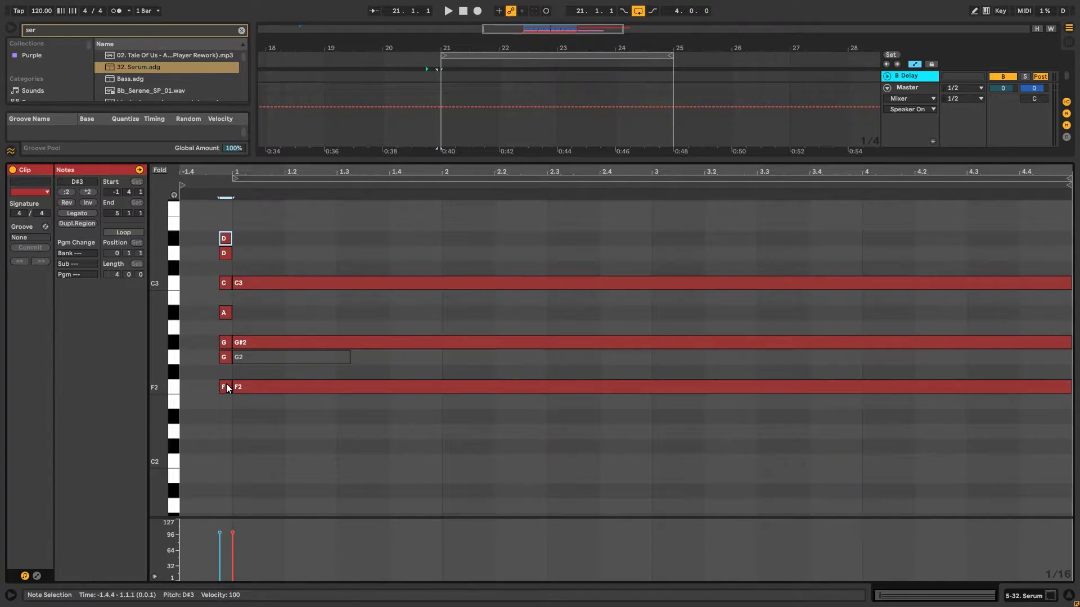
left_click_drag(228, 254, 228, 269)
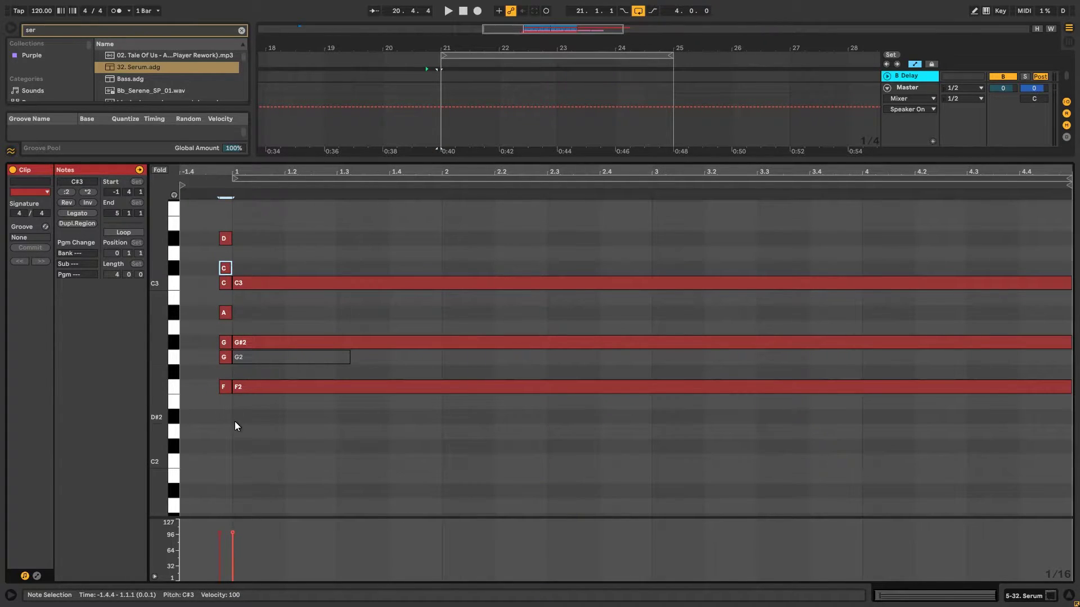
Move the clip's start marker to 1.1.1 and audition the chord with the short preceding notes
key("space")
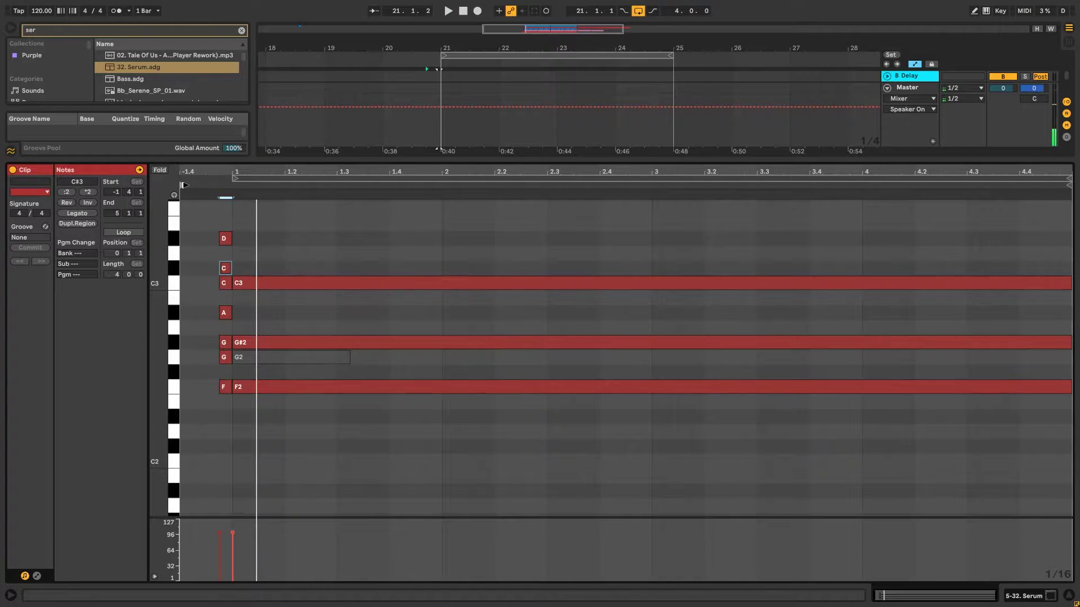
left_click_drag(182, 186, 234, 185)
key("space")
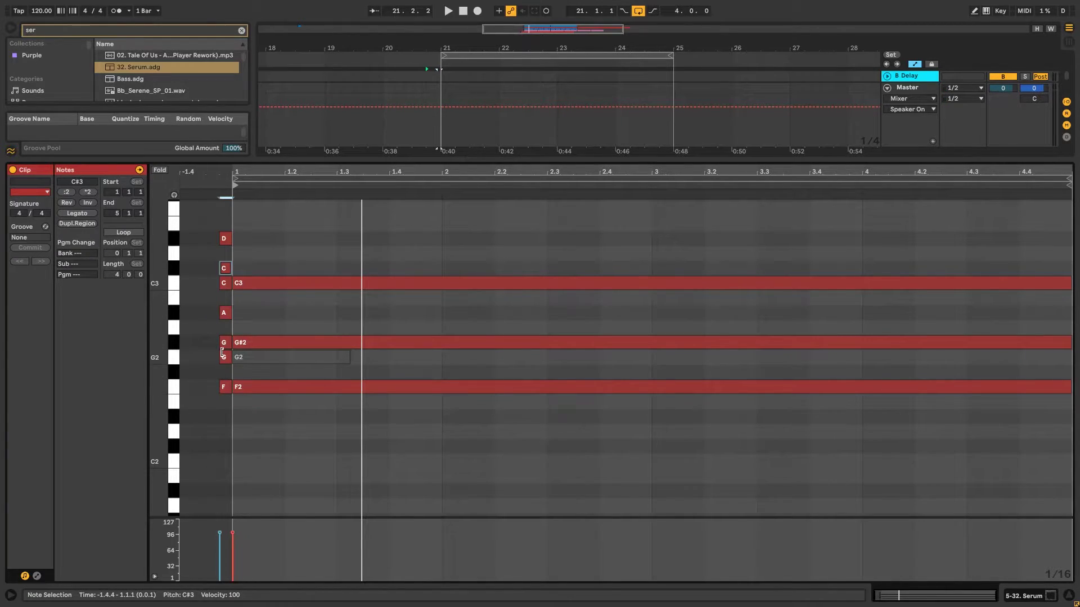
key("space")
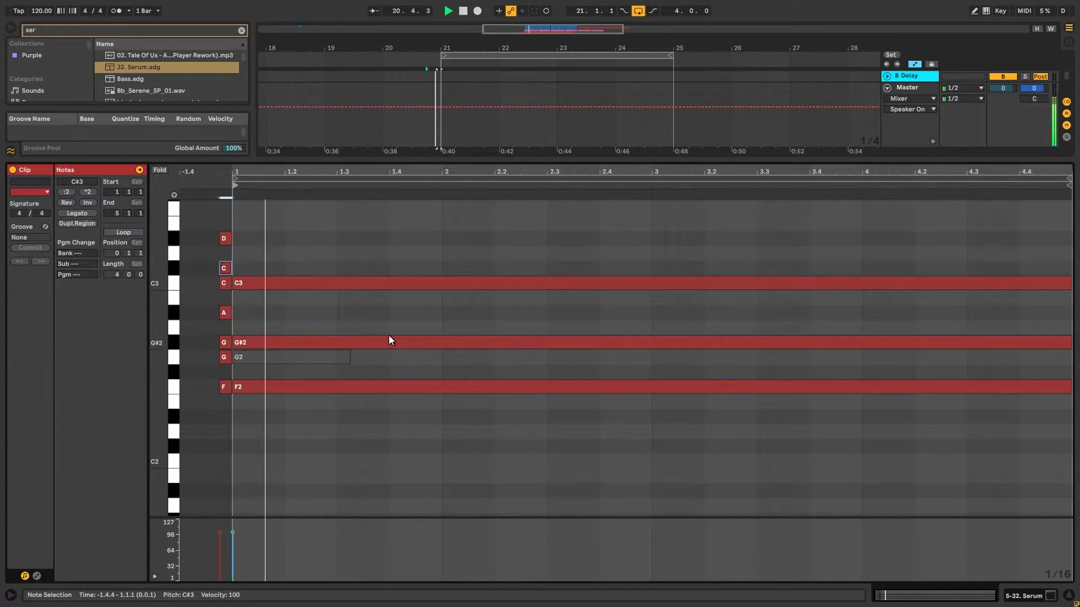
Adjust the low-pass filter cutoff in the chord track's Serum while the loop plays, and close the synth window
key("shift+Tab")
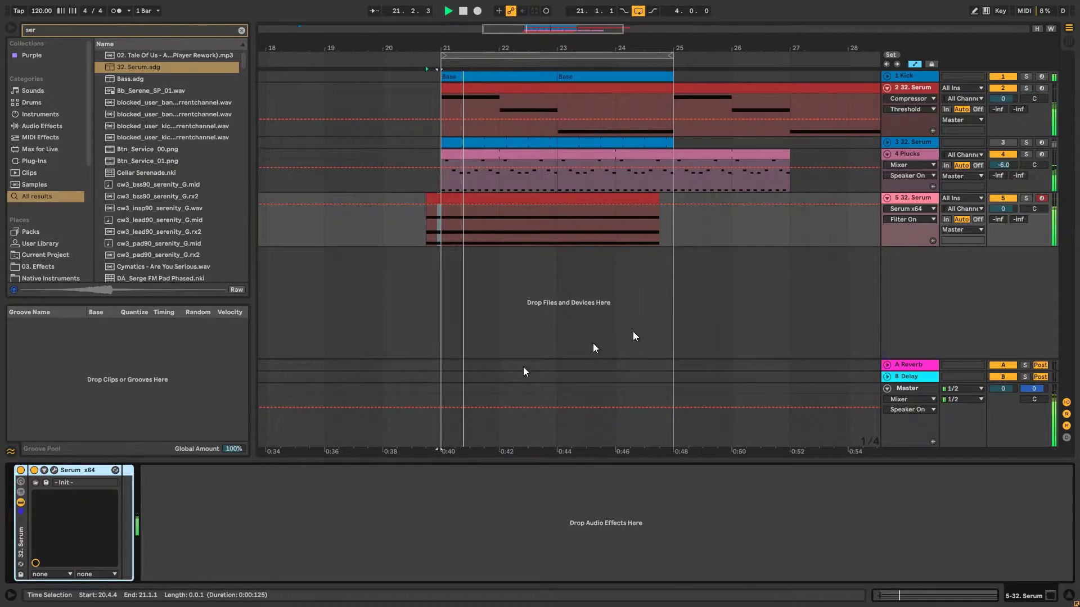
left_click(54, 470)
left_click(613, 308)
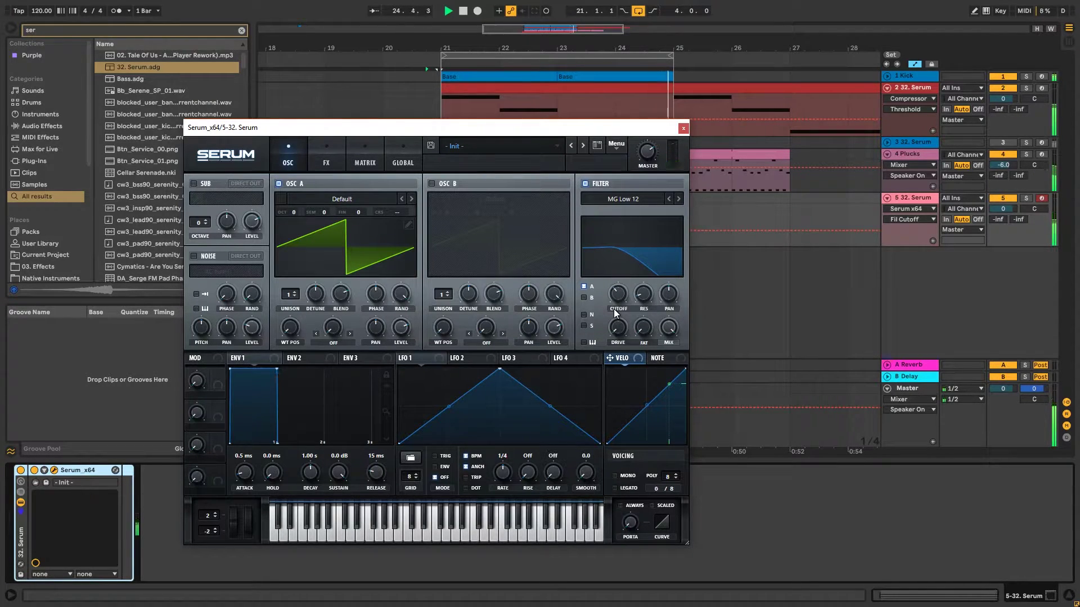
left_click(684, 128)
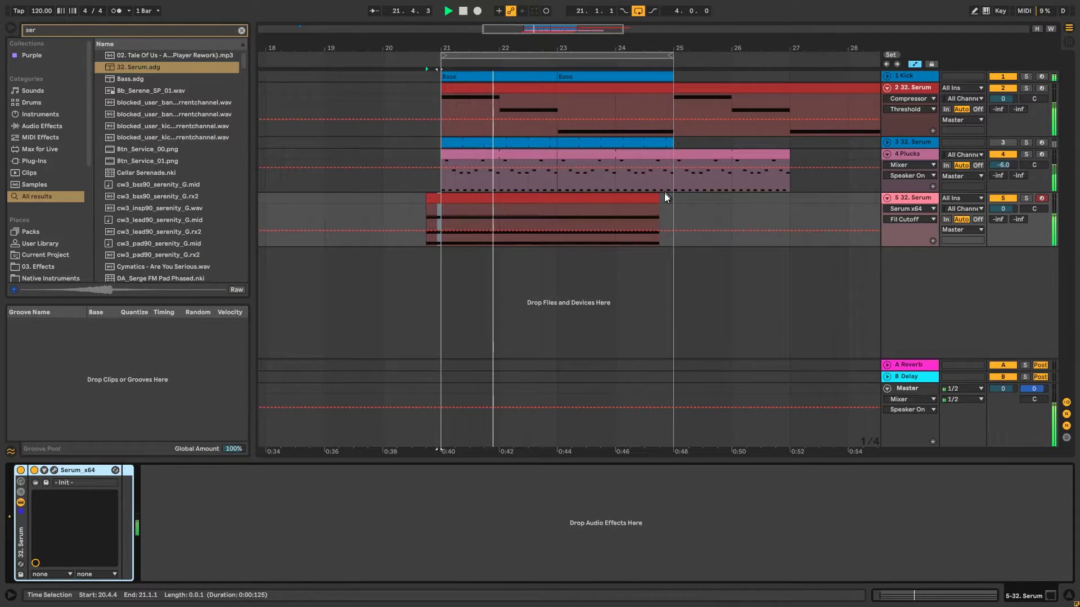
Extend the chord clip's end to 25.1.1 and lengthen its chord notes and loop range to the clip's new end
left_click_drag(658, 198, 673, 198)
key("space")
double_click(660, 199)
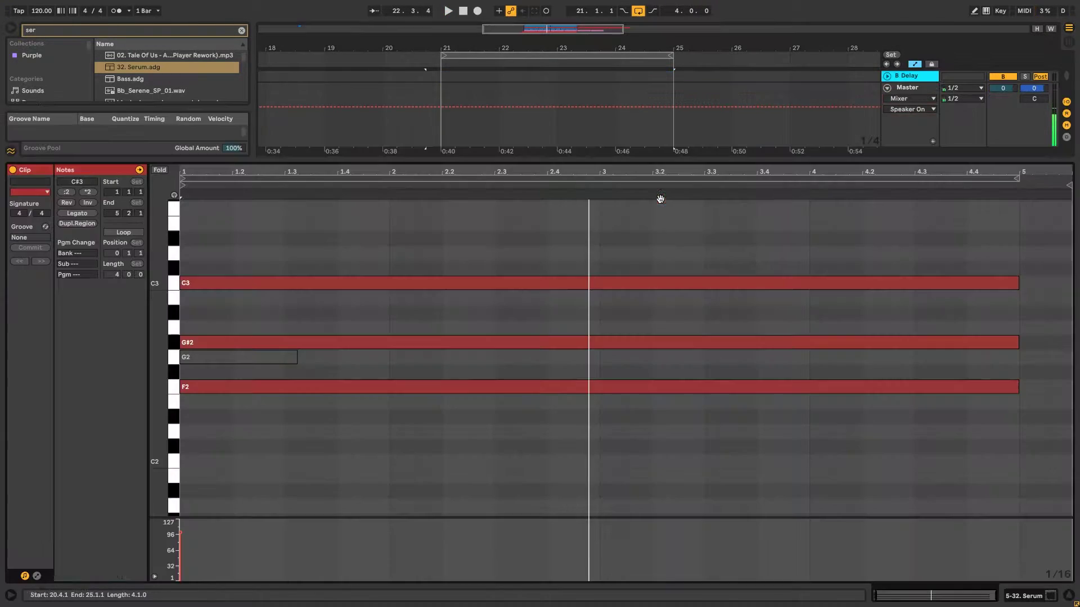
key("ctrl+a")
left_click_drag(1018, 387, 1064, 383)
left_click_drag(1017, 178, 1071, 180)
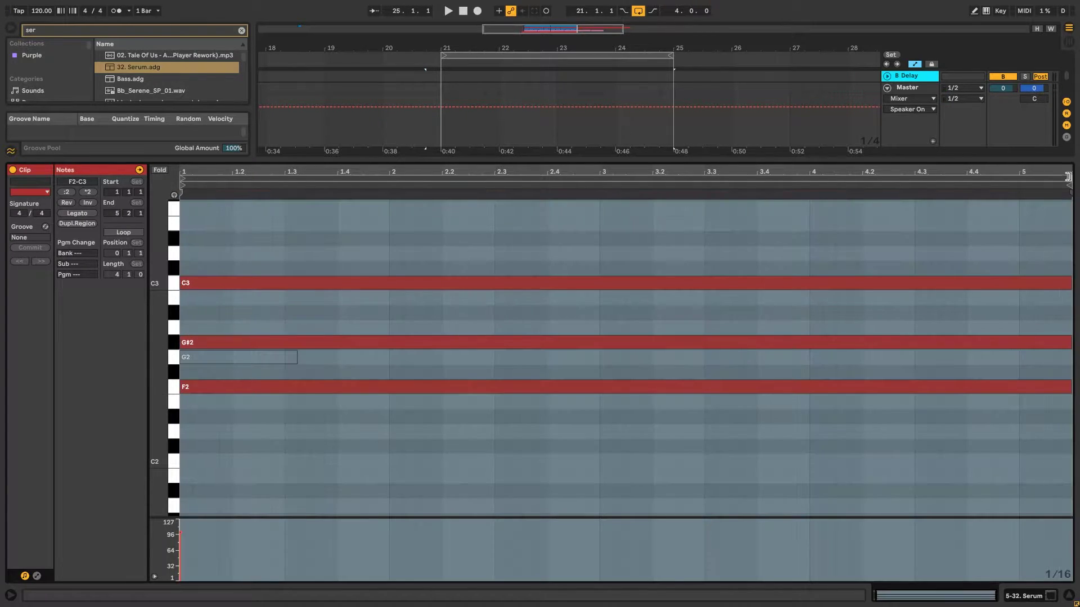
Audition the extended chord and move its clip one beat later to start at 21.1.1
key("shift+Tab")
key("space")
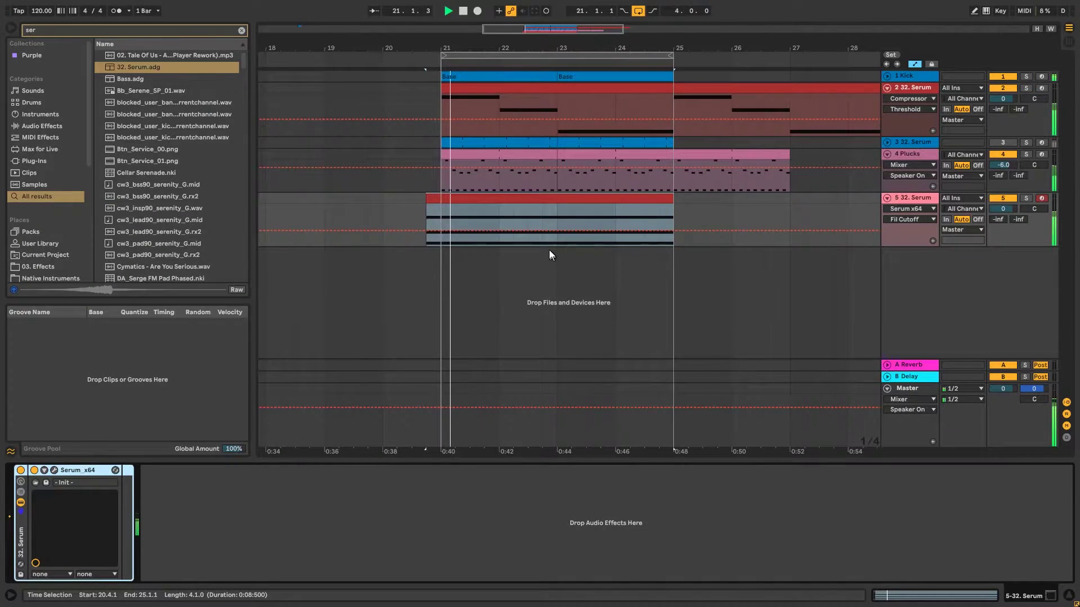
left_click(459, 200)
left_click_drag(458, 199, 460, 204)
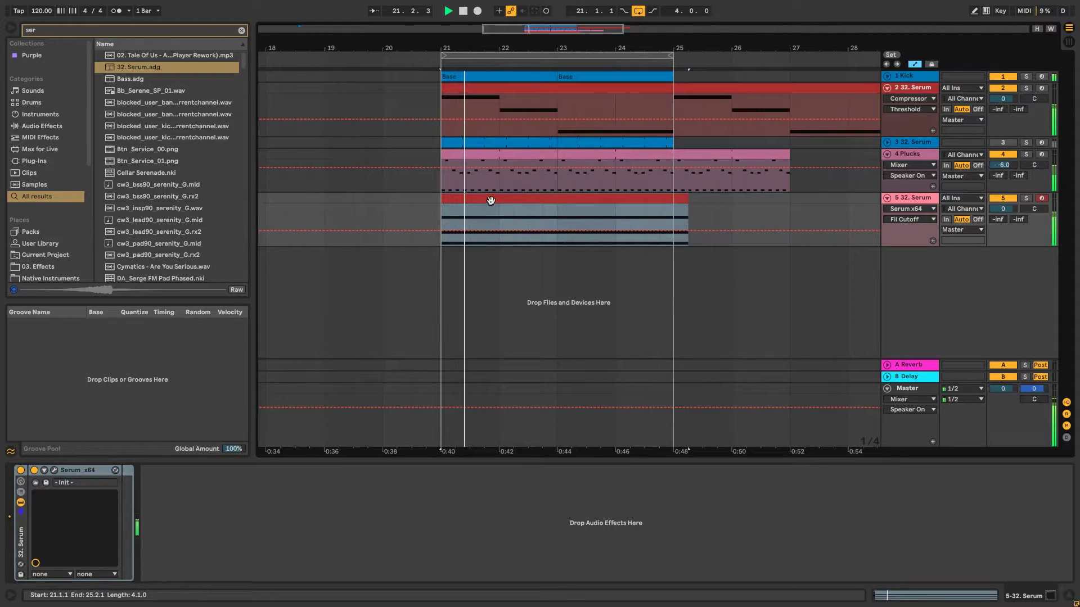
key("space")
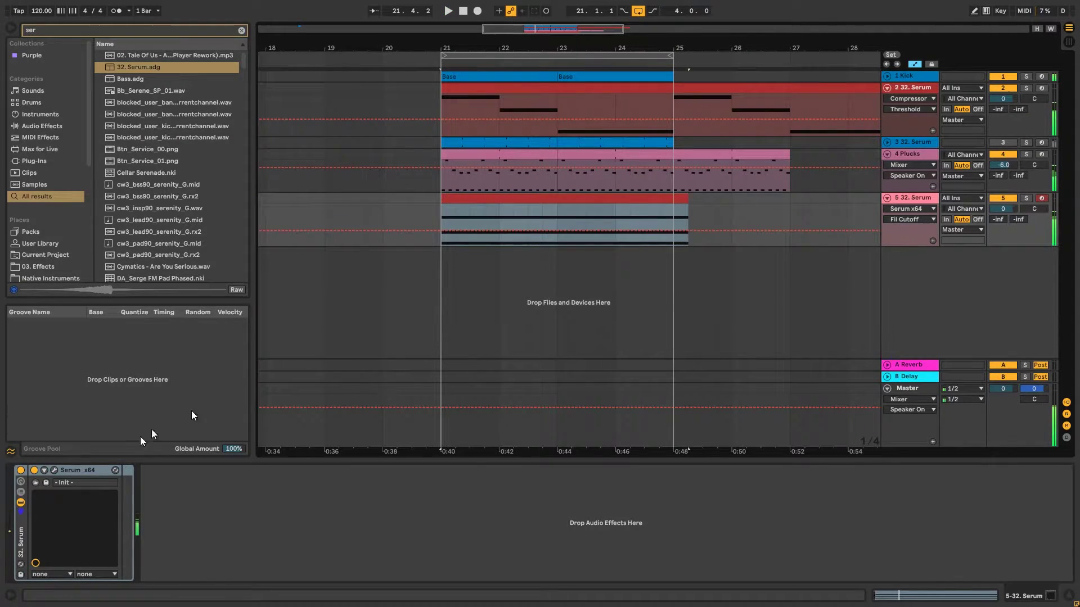
Transpose the chord's G#2 note up an octave to G#3 and audition the new voicing in the loop
double_click(511, 200)
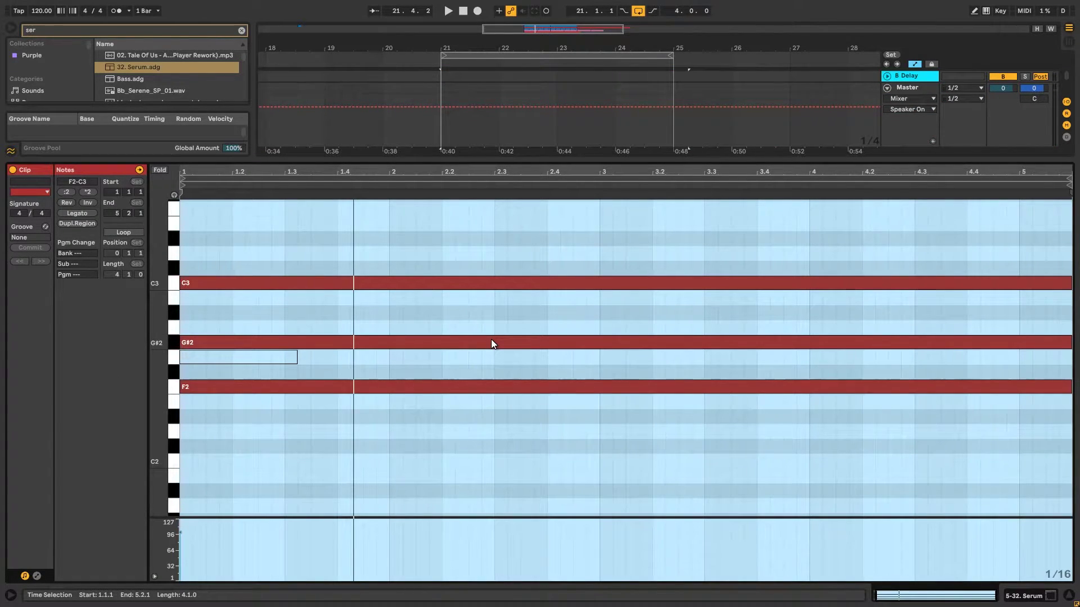
left_click(548, 335)
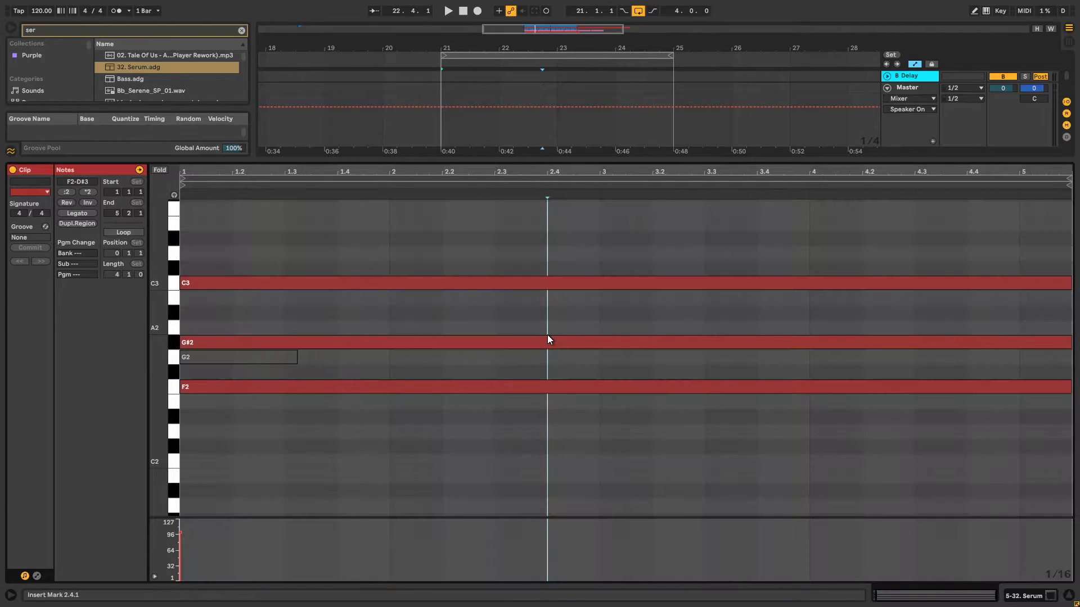
left_click(545, 338)
key("shift+Up")
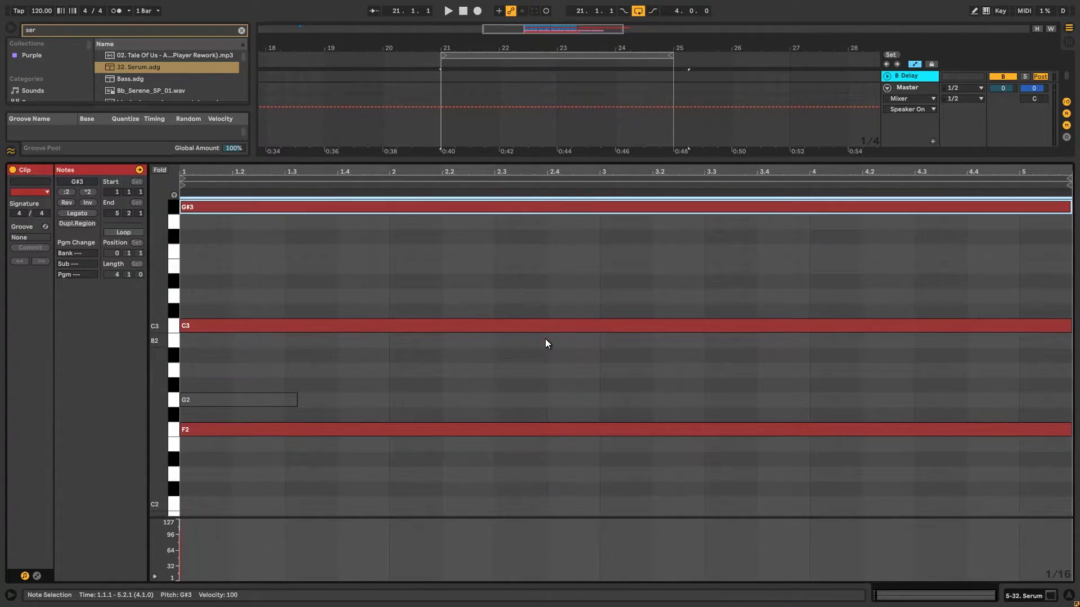
key("space")
key("shift+Tab")
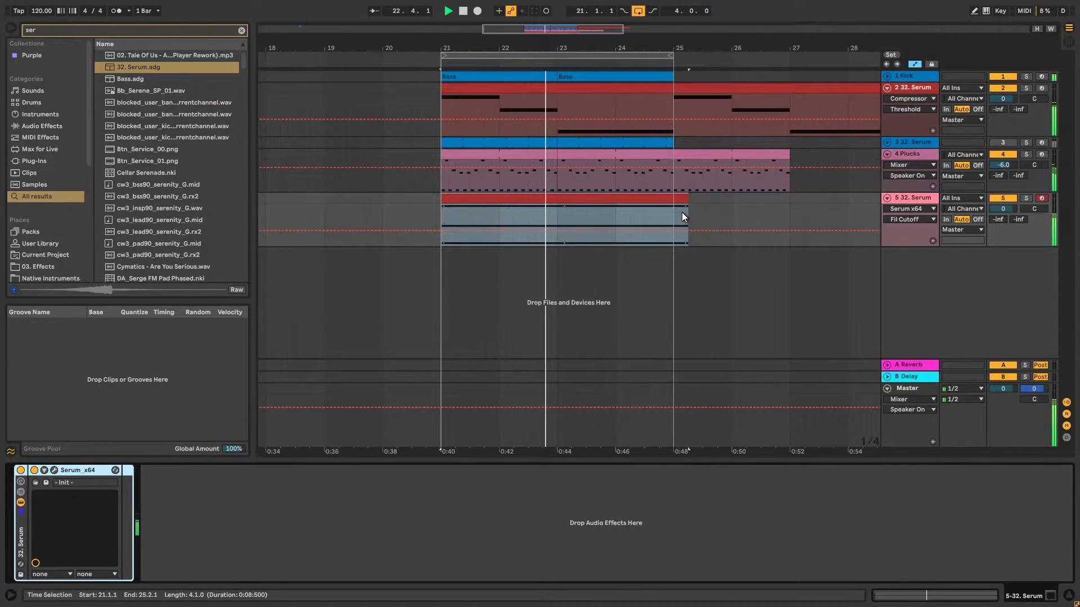
key("shift+Tab")
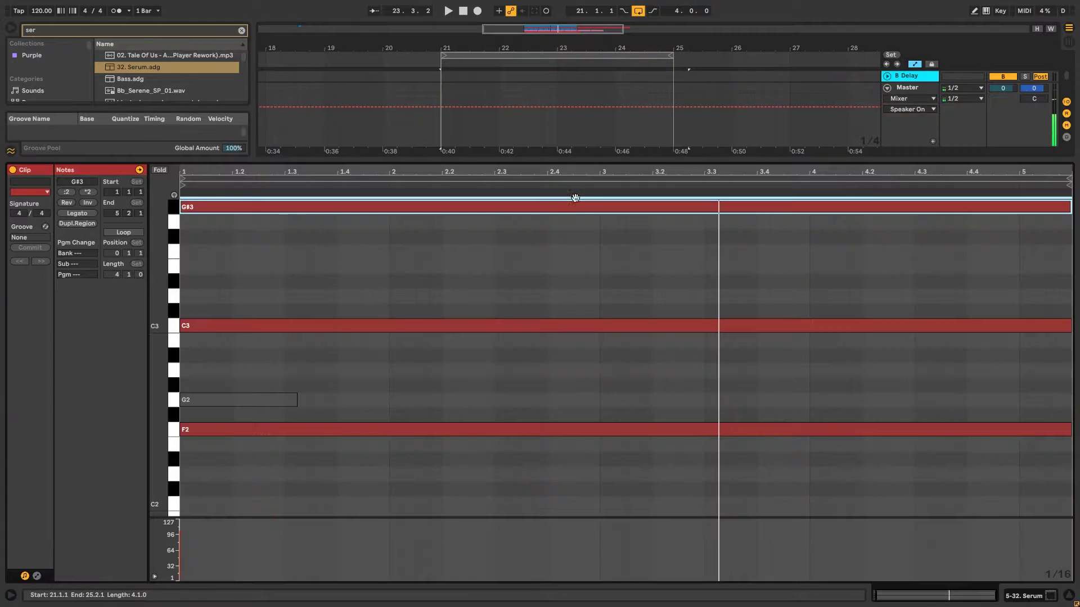
key("shift+Tab")
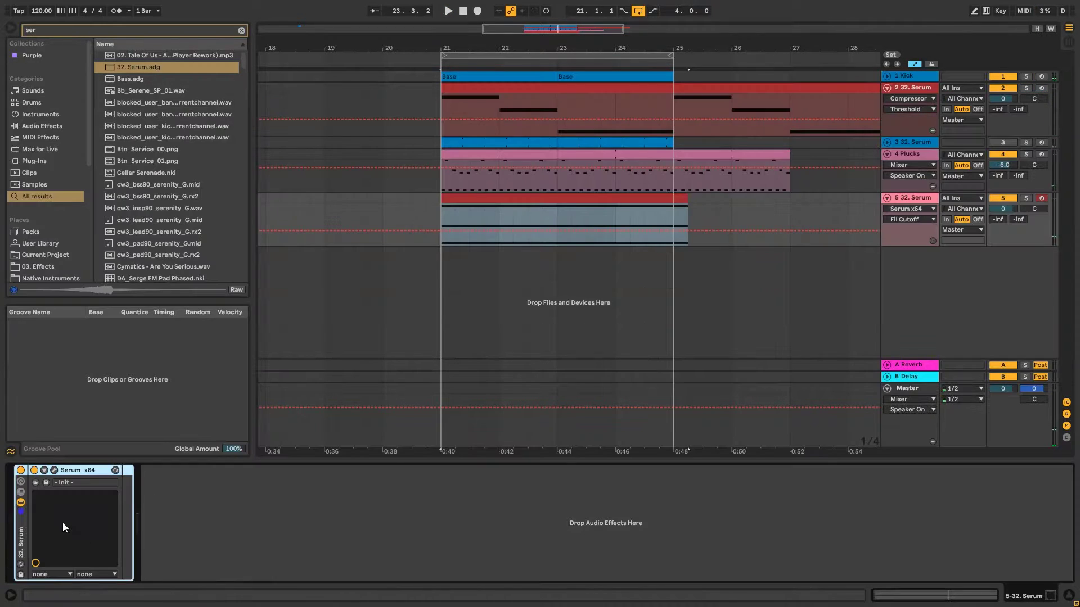
Give Serum's oscillator A a 5-voice unison with slightly reduced detune, and set the filter cutoff to 140 Hz
left_click(54, 471)
left_click_drag(322, 133, 420, 118)
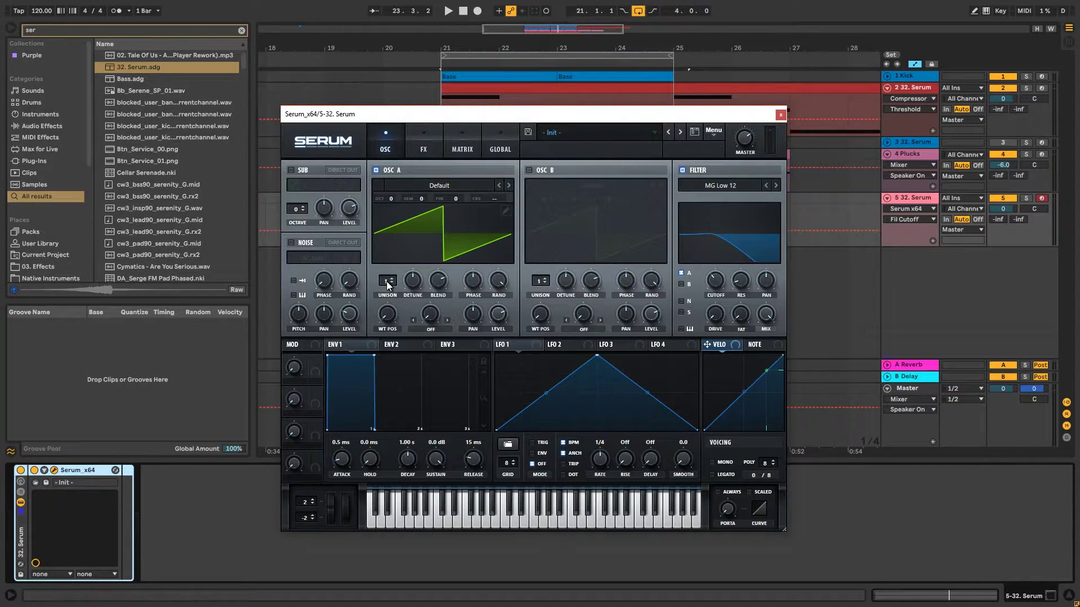
left_click_drag(386, 281, 389, 263)
key("space")
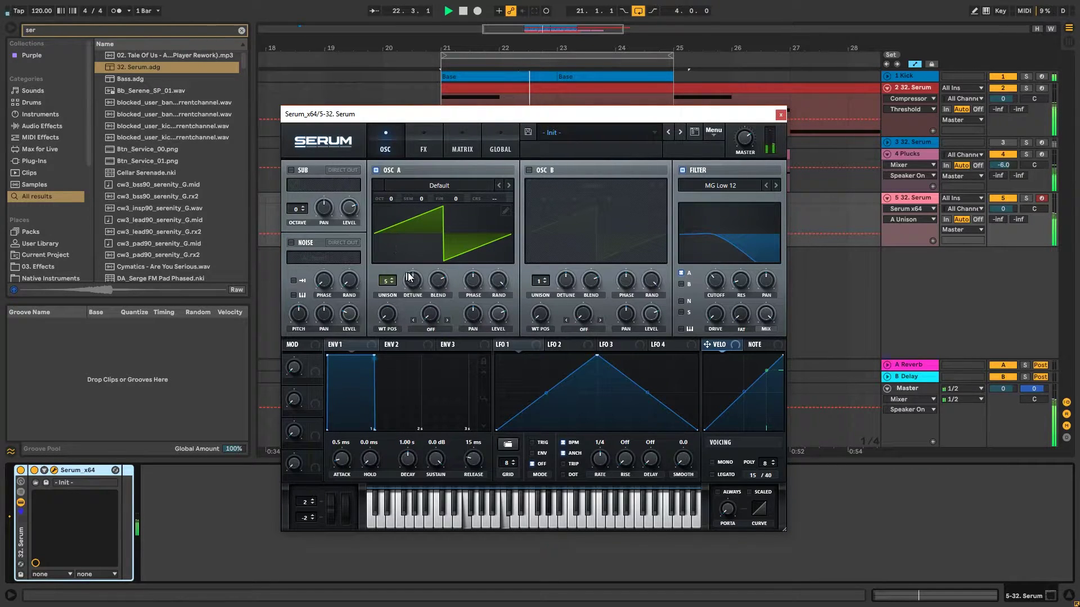
left_click_drag(412, 281, 413, 287)
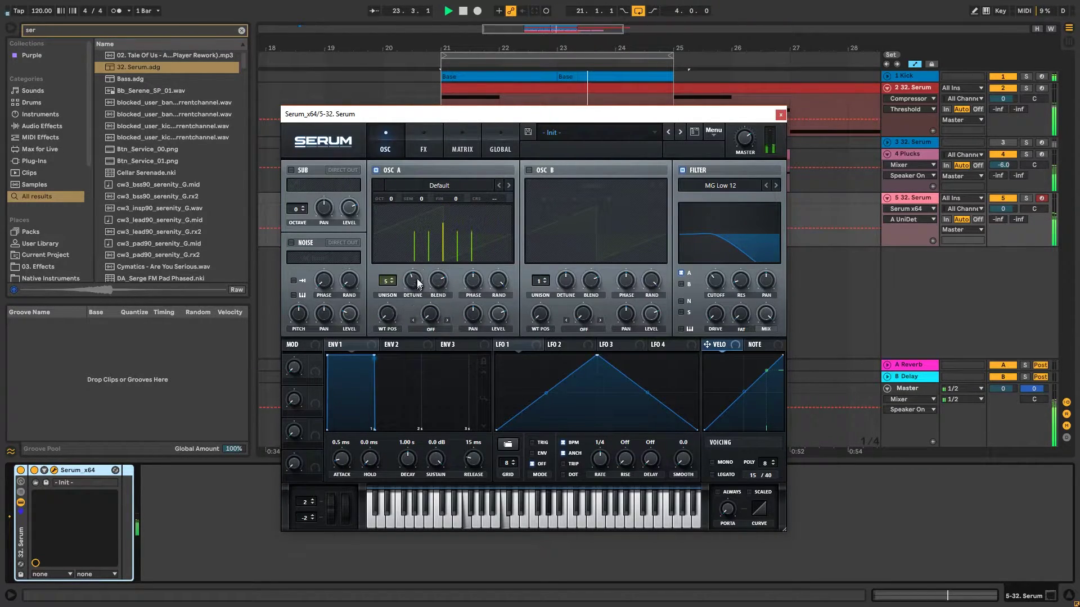
left_click(716, 283)
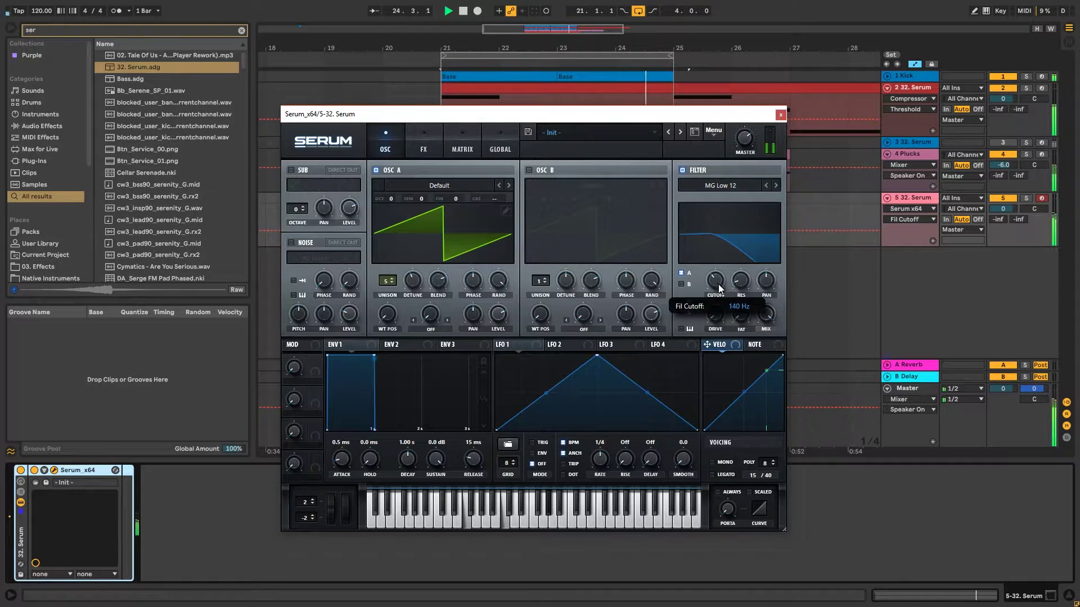
Try Serum's built-in reverb on the chord by switching it on and off during playback
left_click(425, 144)
left_click(298, 290)
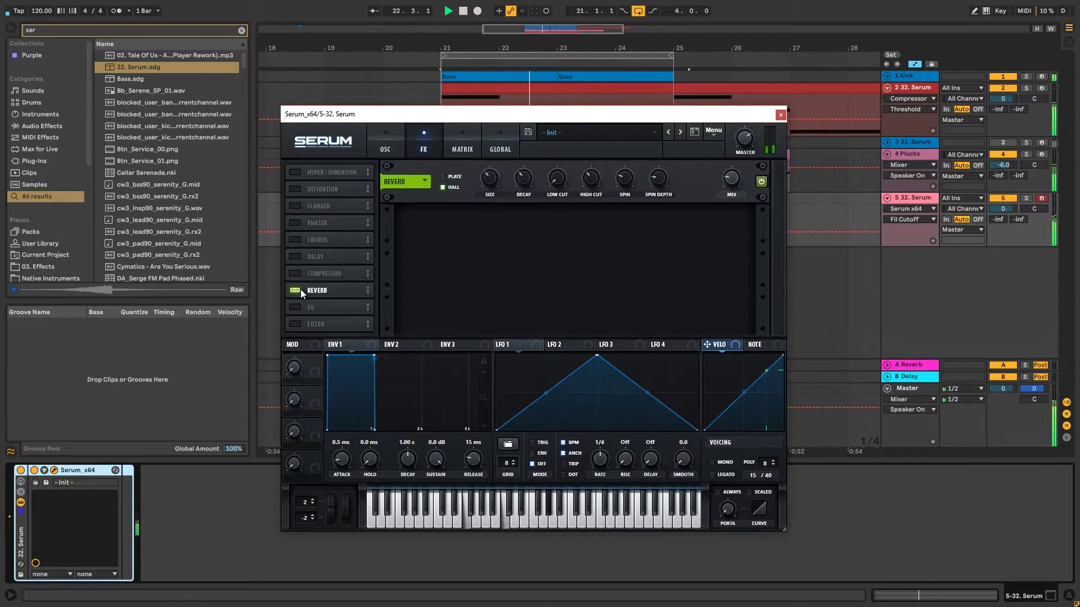
left_click(297, 290)
Modulate the filter cutoff with LFO 1 at a depth of about 6 and set the LFO rate to one bar
left_click(385, 140)
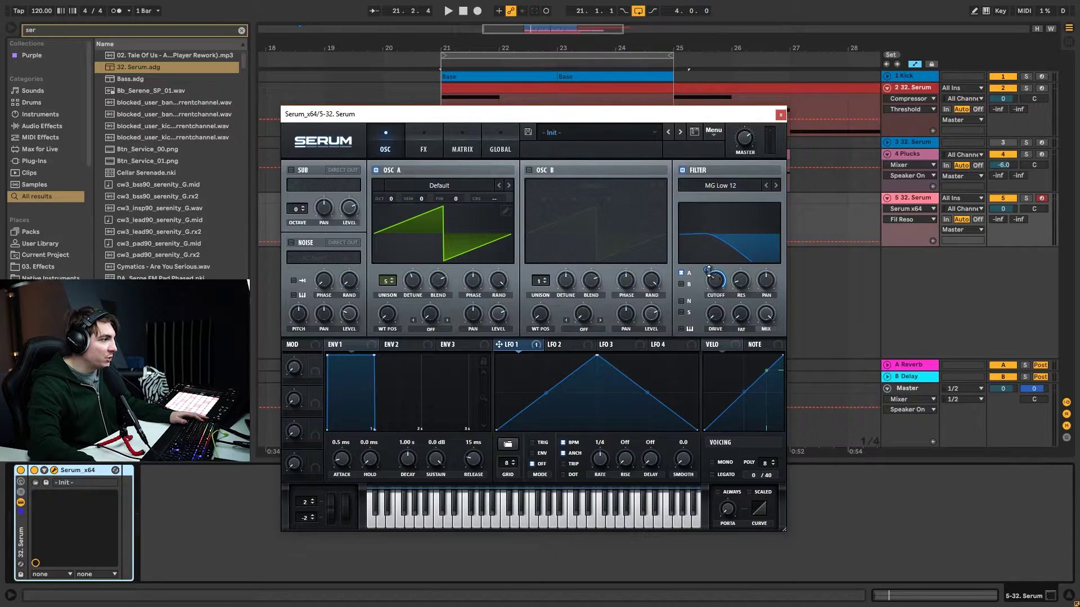
left_click_drag(709, 272, 706, 297)
key("space")
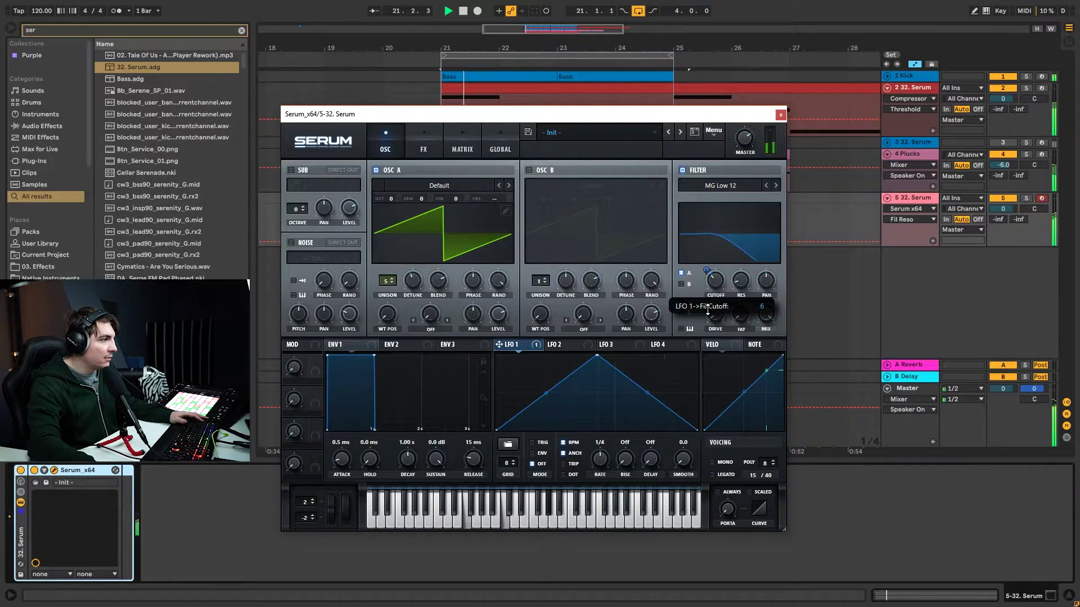
left_click_drag(601, 469, 602, 484)
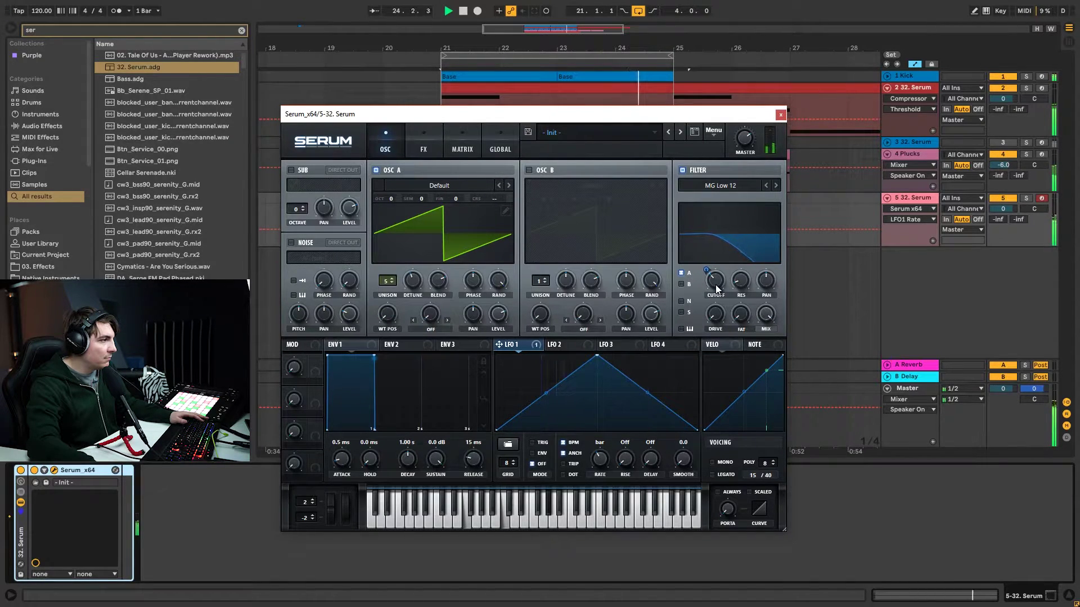
key("space")
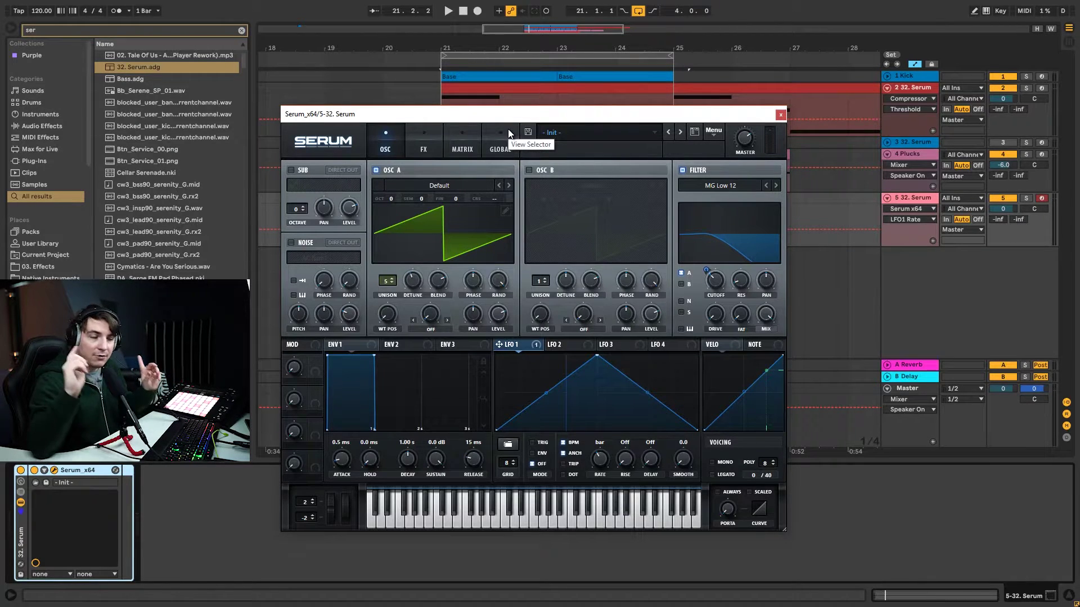
left_click(782, 114)
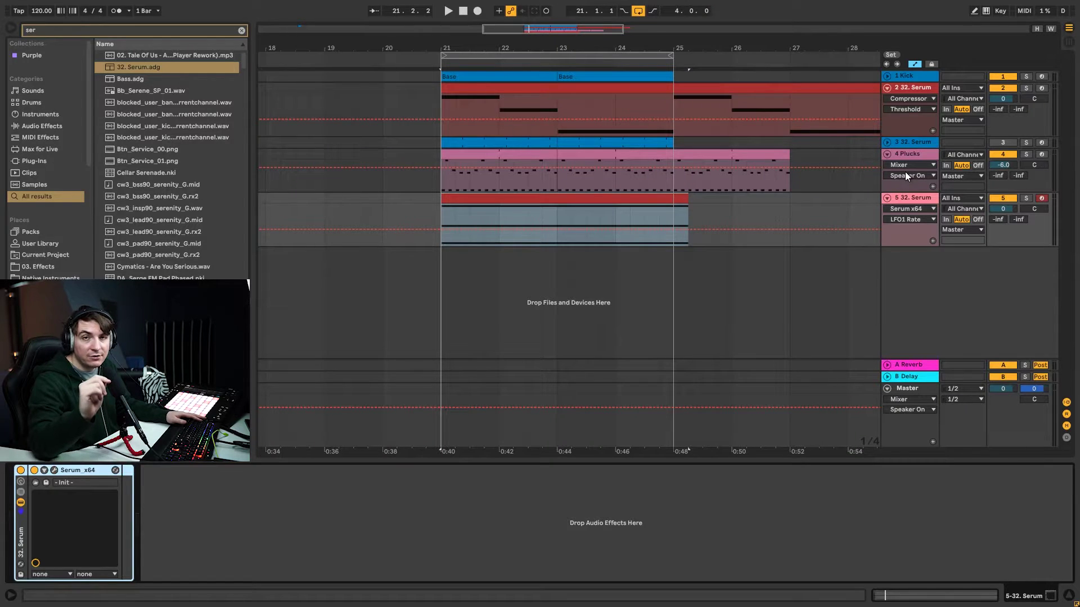
Fine-tune the chord synth's filter cutoff during playback and close the Serum window
left_click(928, 200)
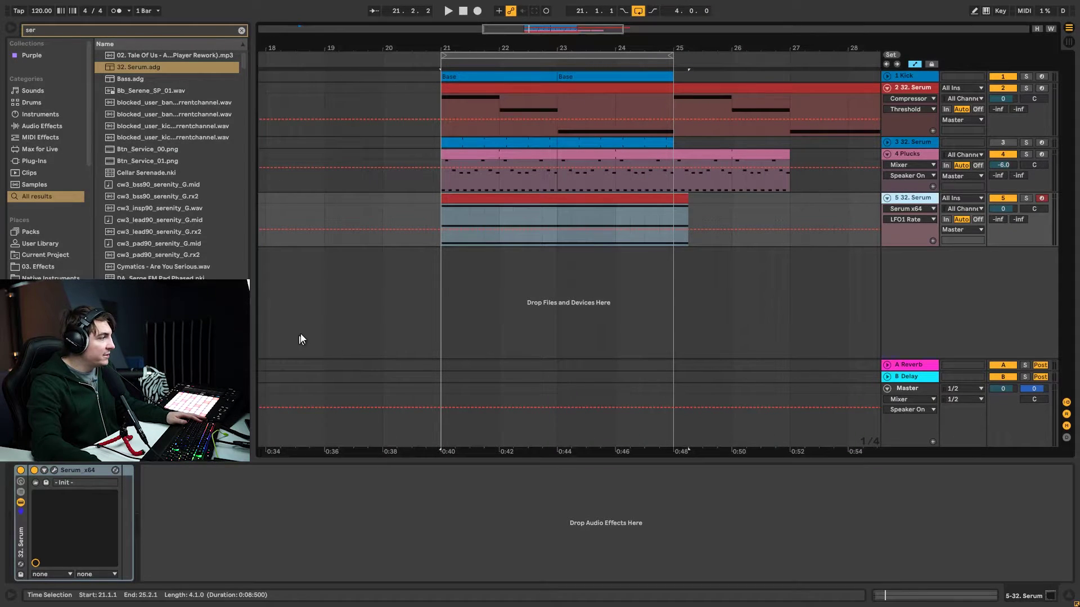
left_click(54, 471)
key("space")
left_click_drag(712, 283, 714, 286)
key("space")
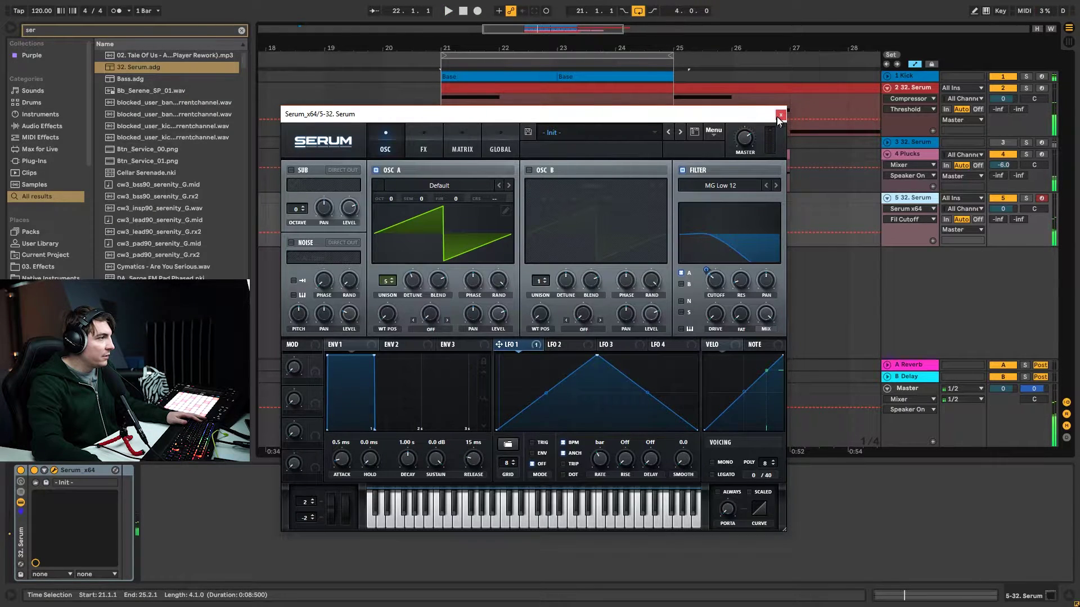
left_click(781, 114)
Add EQ Eight after Serum, with a low cut at 135 Hz and a high cut just above 1 kHz
key("ctrl+f")
type("eq")
left_click_drag(130, 67, 295, 497)
key("space")
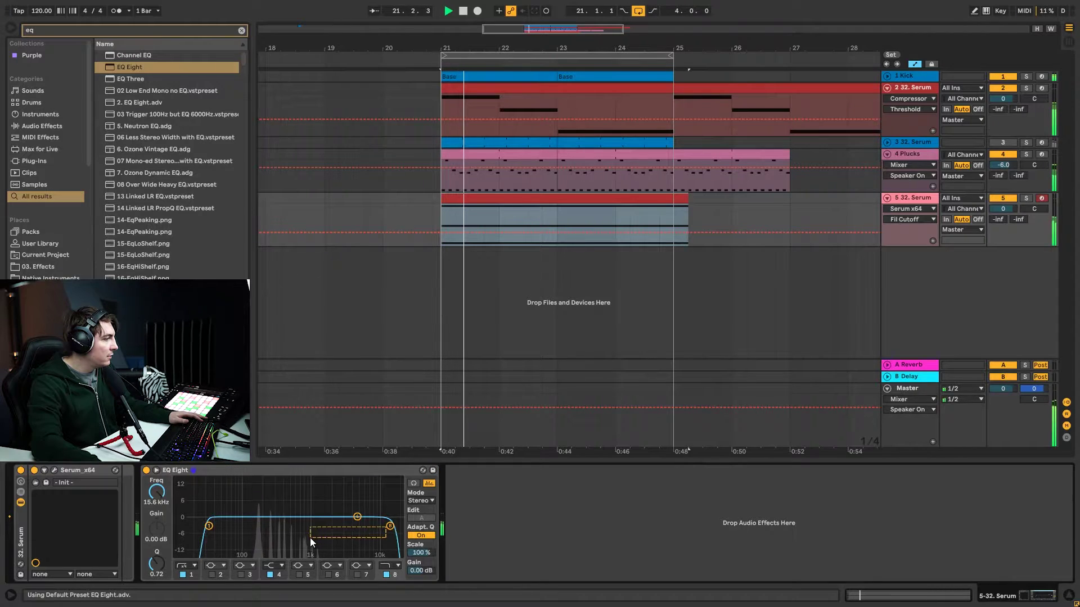
left_click_drag(387, 532, 321, 531)
left_click_drag(210, 525, 252, 533)
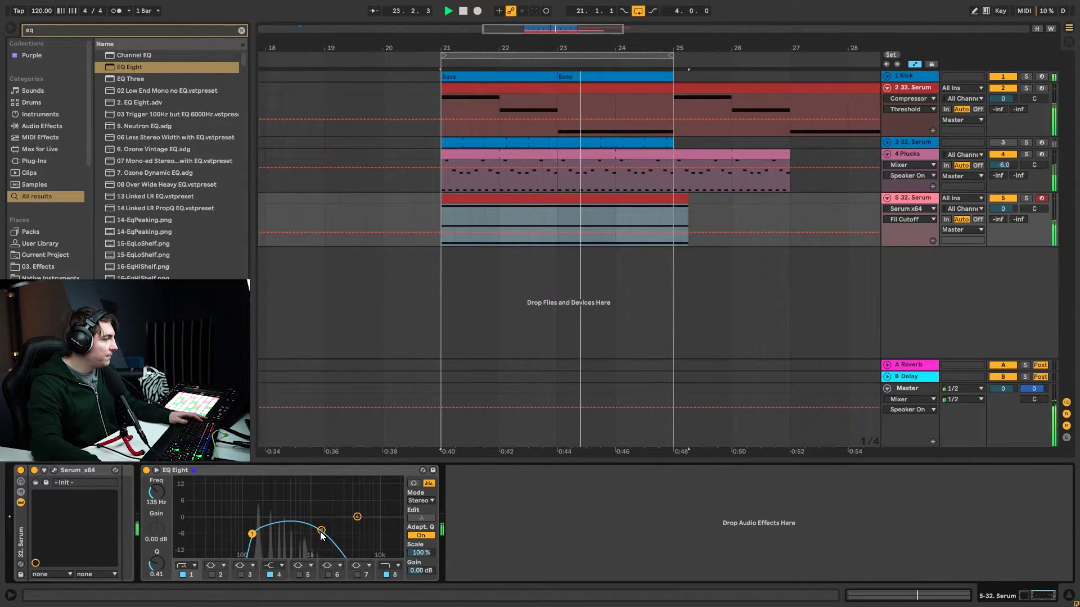
key("space")
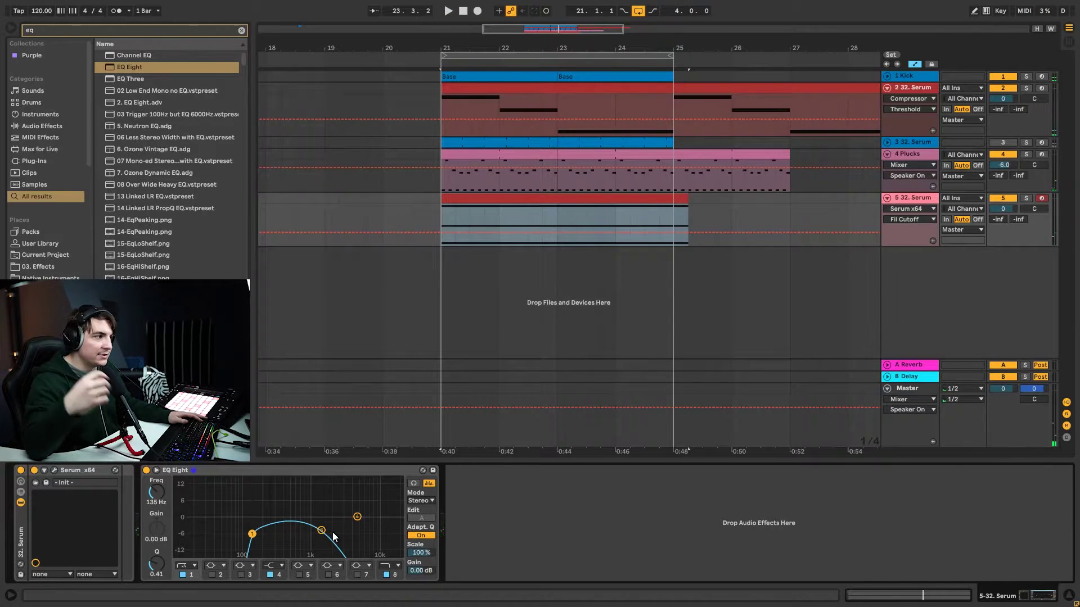
Rename the Serum chord track to #Low
left_click(920, 198)
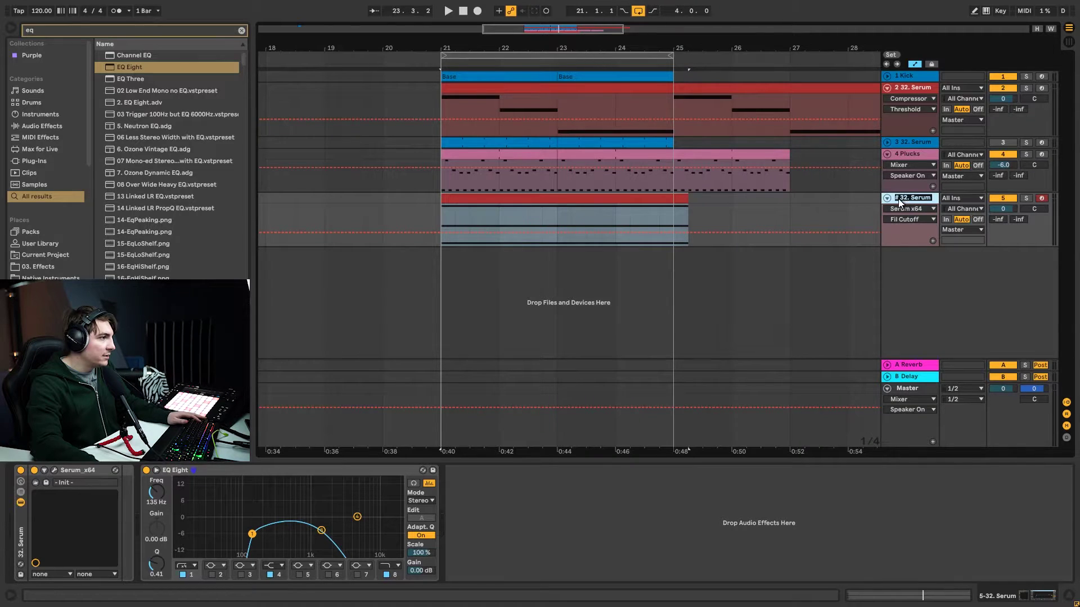
type("Lo")
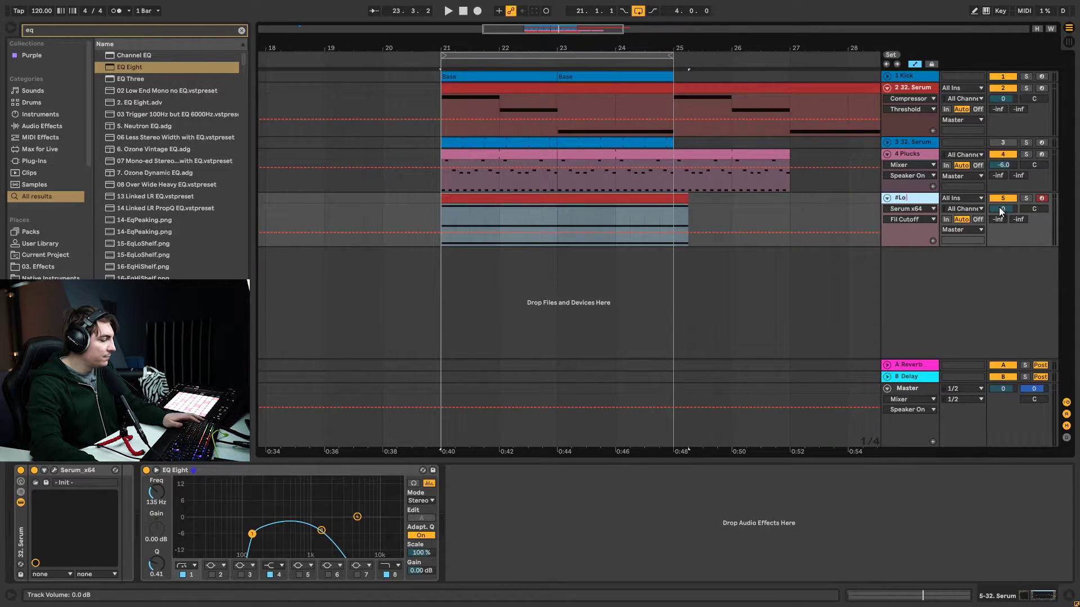
key("Return")
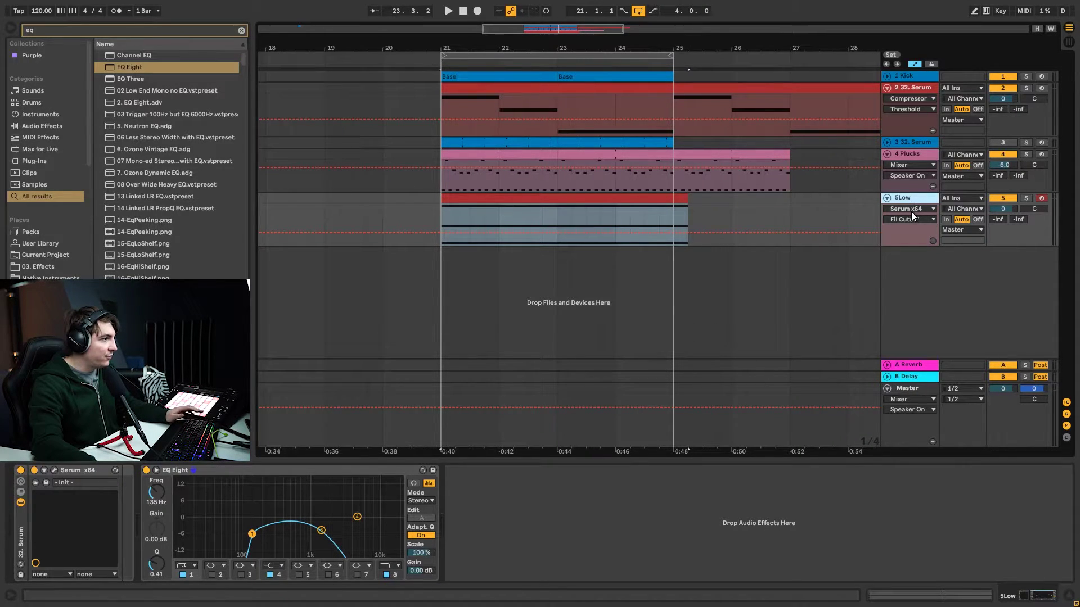
Duplicate the low chord track and check the notes in the copy's clip
key("ctrl+d")
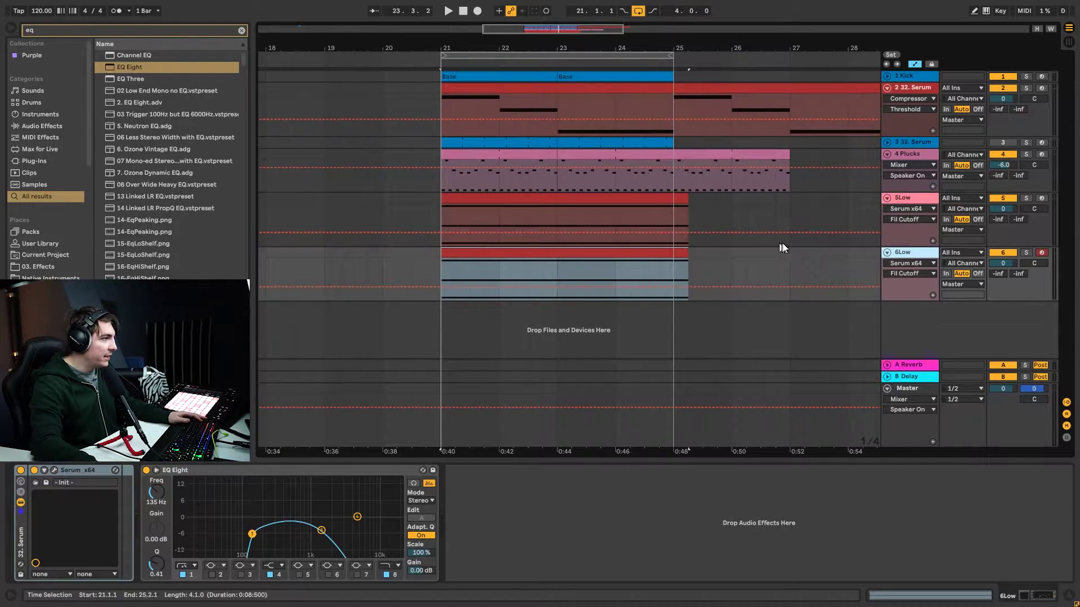
double_click(566, 257)
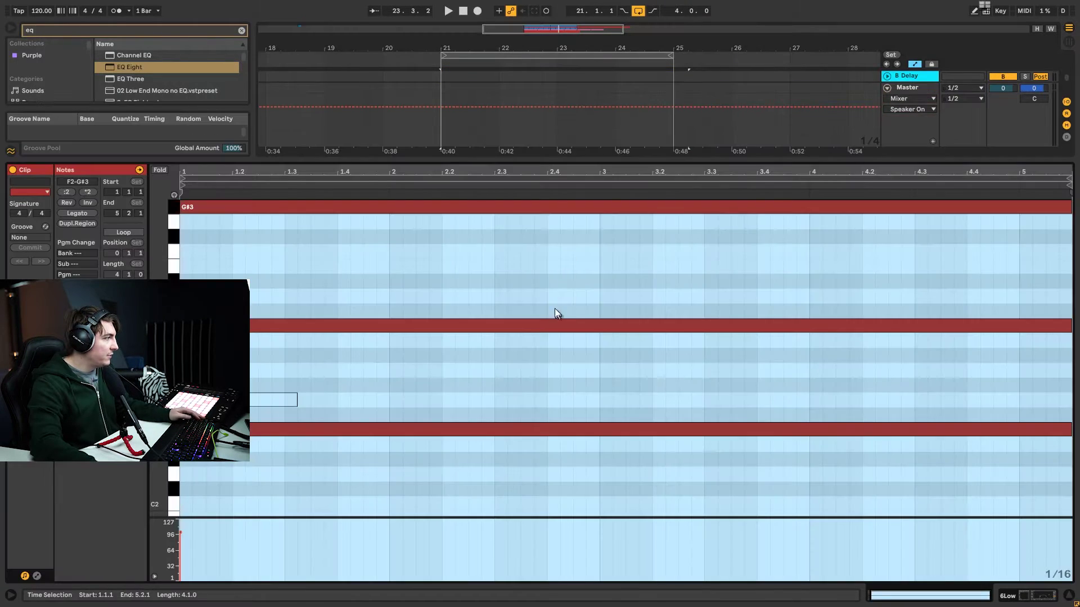
key("shift+Tab")
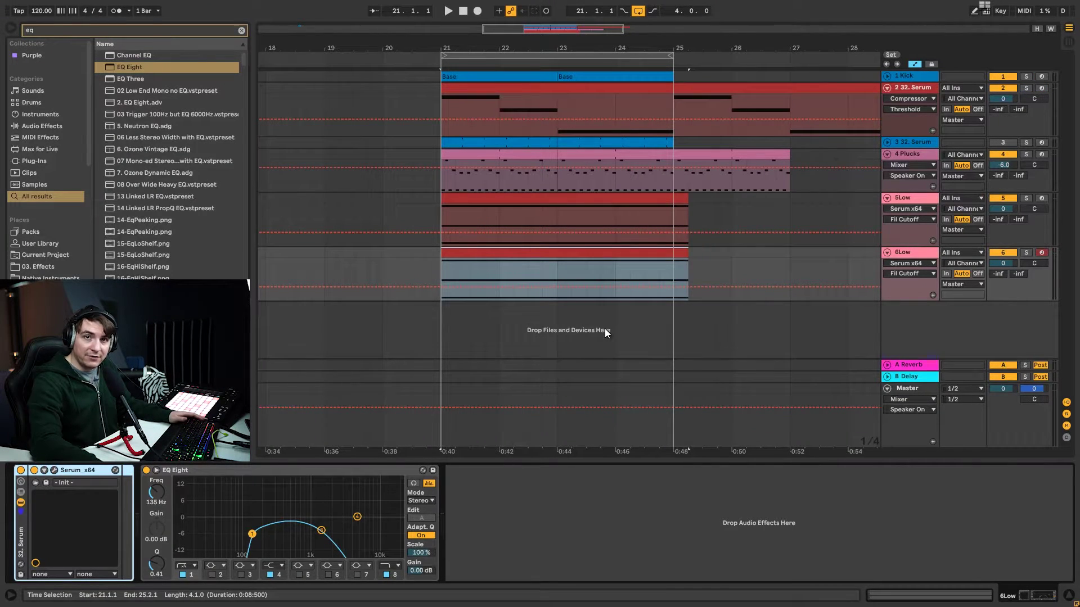
On the duplicated low track's EQ Eight, open the high cut to 22 kHz and raise the low cut to 316 Hz
left_click_drag(321, 531, 399, 526)
key("space")
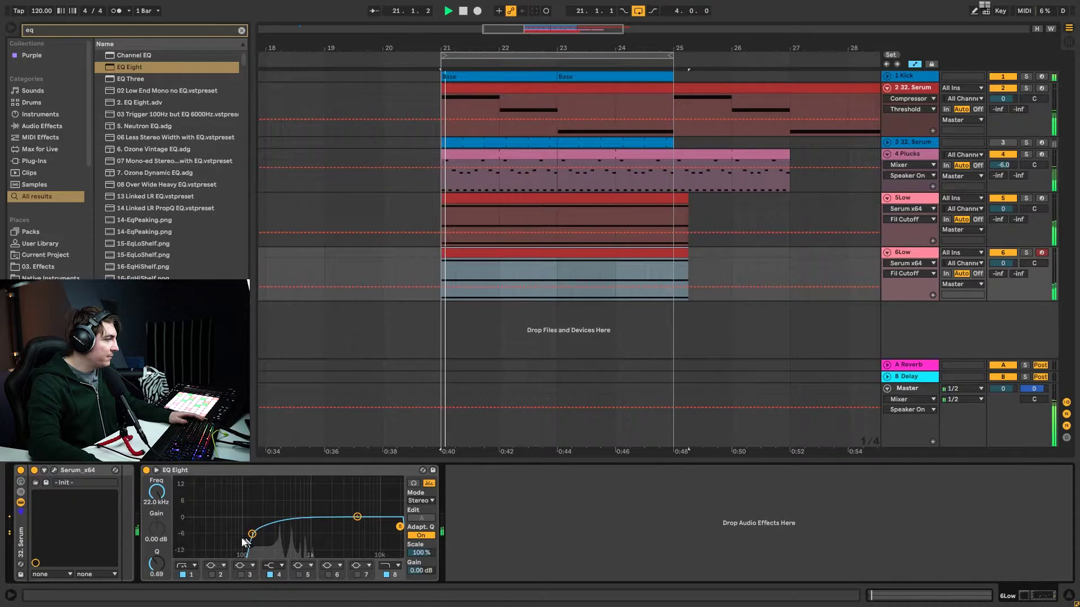
left_click_drag(252, 534, 276, 538)
left_click(1026, 253)
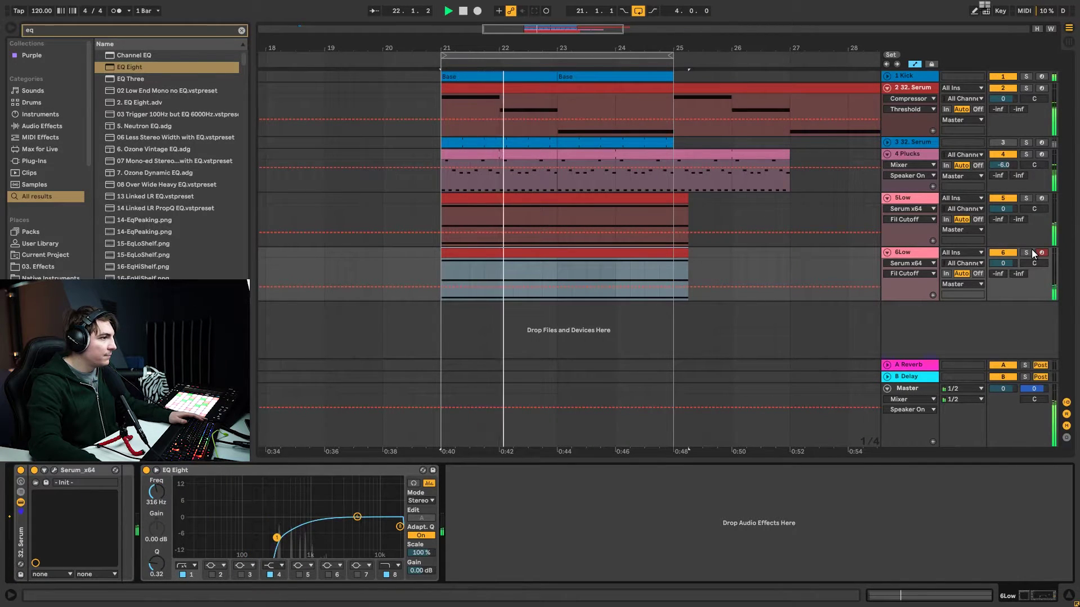
left_click(1029, 252)
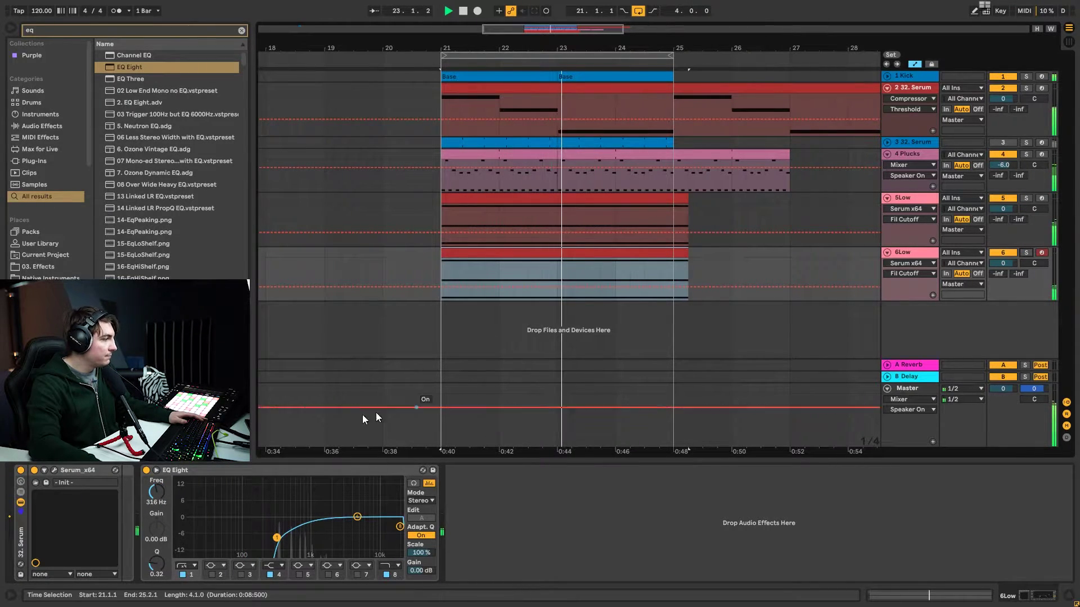
Open the duplicate track's Serum and load an Analog wavetable into oscillator A
left_click(55, 470)
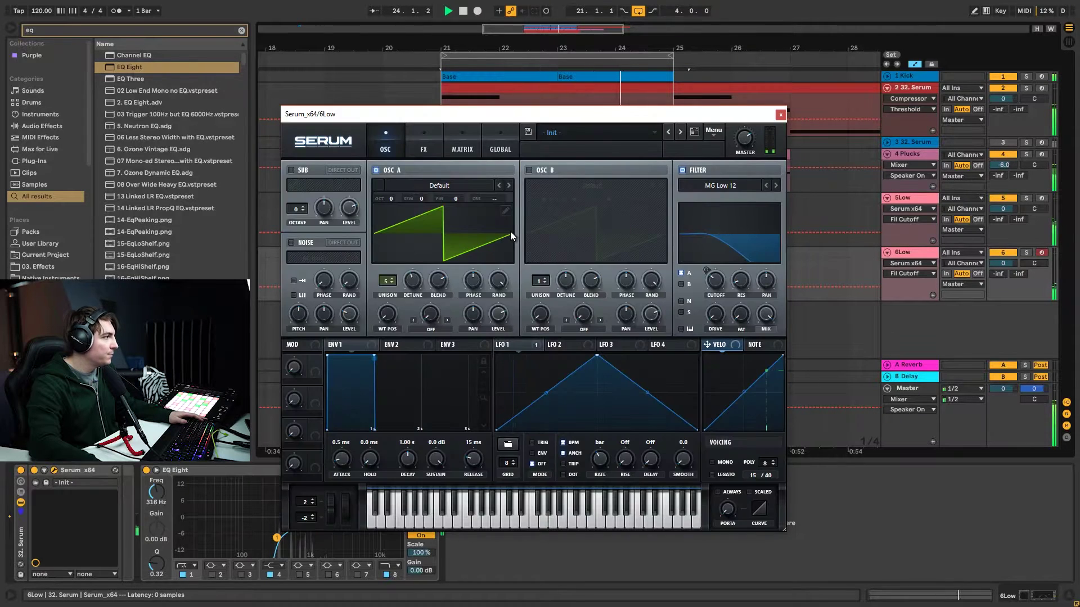
left_click_drag(581, 121, 685, 135)
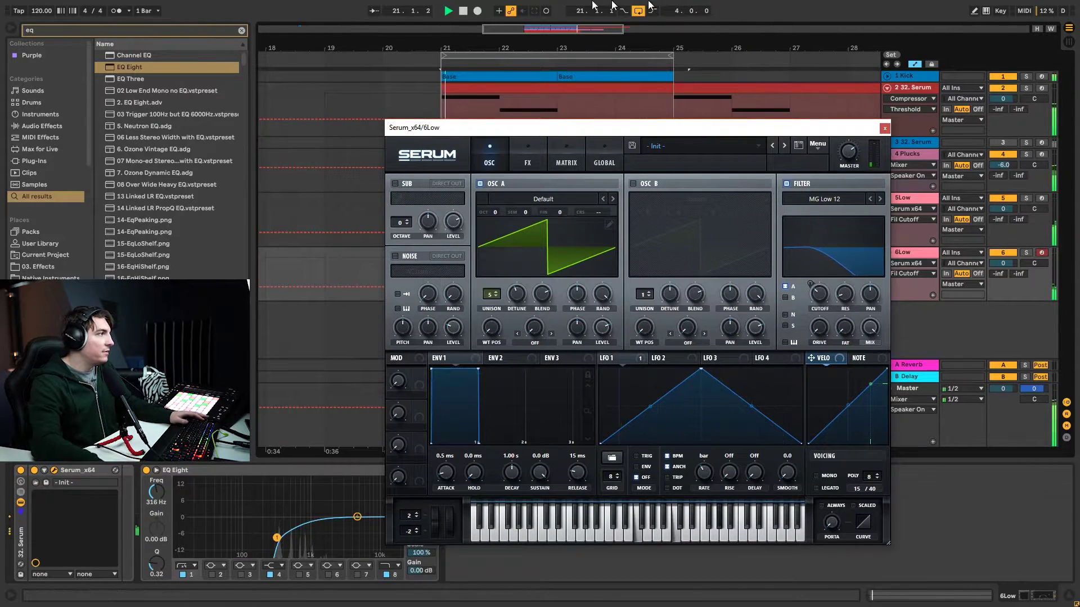
left_click(463, 11)
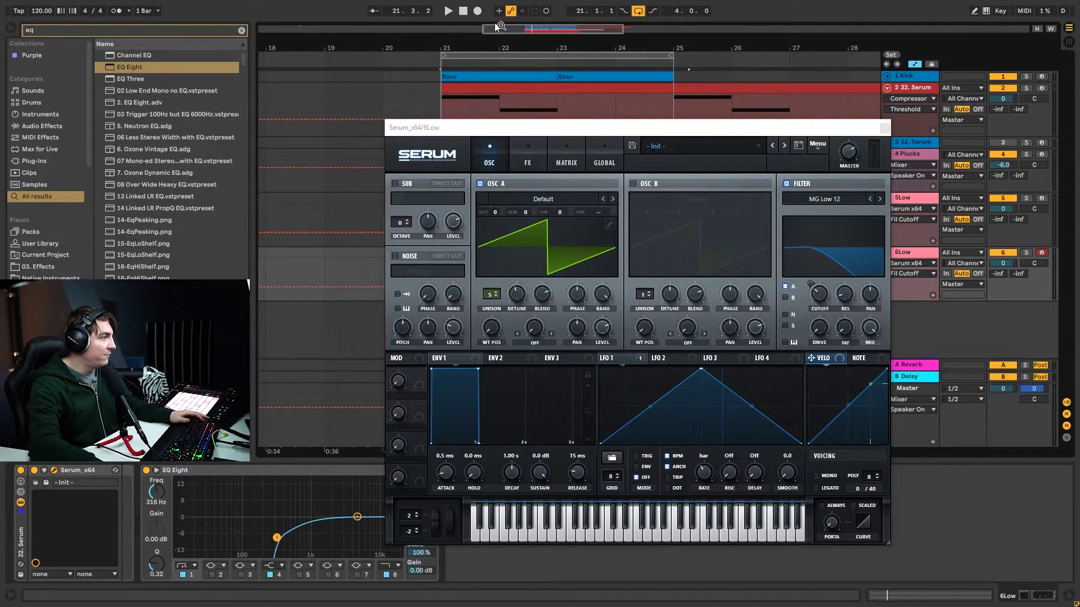
left_click(586, 199)
mouse_move(572, 214)
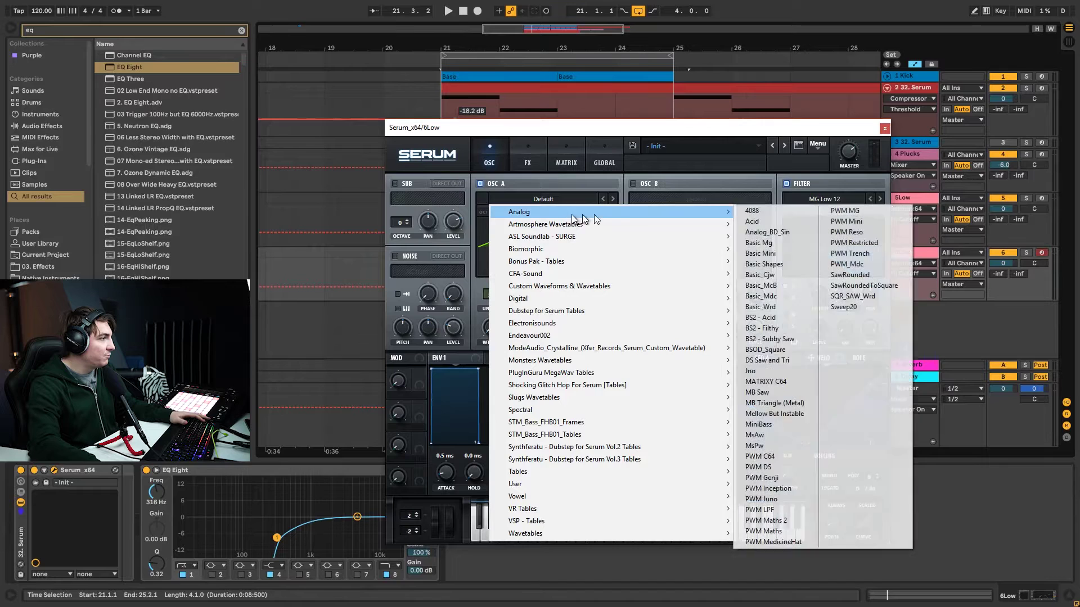
left_click(735, 262)
key("space")
Audition wavetables in oscillator A during playback, settle on Basic_McB, and open the filter cutoff further before closing Serum
left_click_drag(490, 328, 519, 344)
left_click(612, 199)
left_click(613, 199)
left_click_drag(819, 294, 821, 266)
left_click(604, 198)
left_click(604, 198)
left_click(611, 199)
left_click(611, 200)
left_click_drag(816, 298, 819, 296)
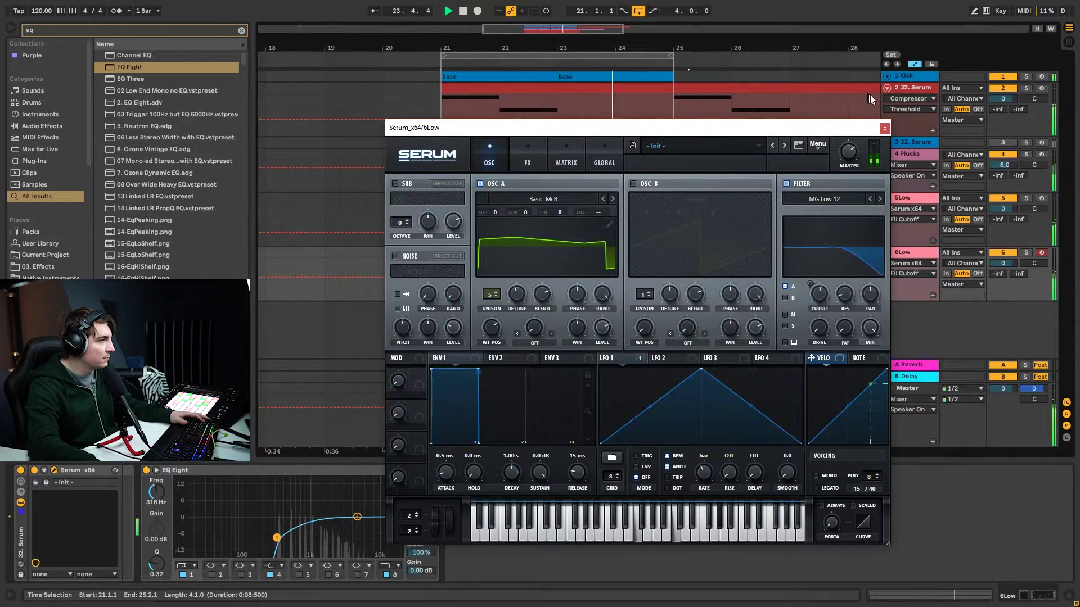
left_click(885, 128)
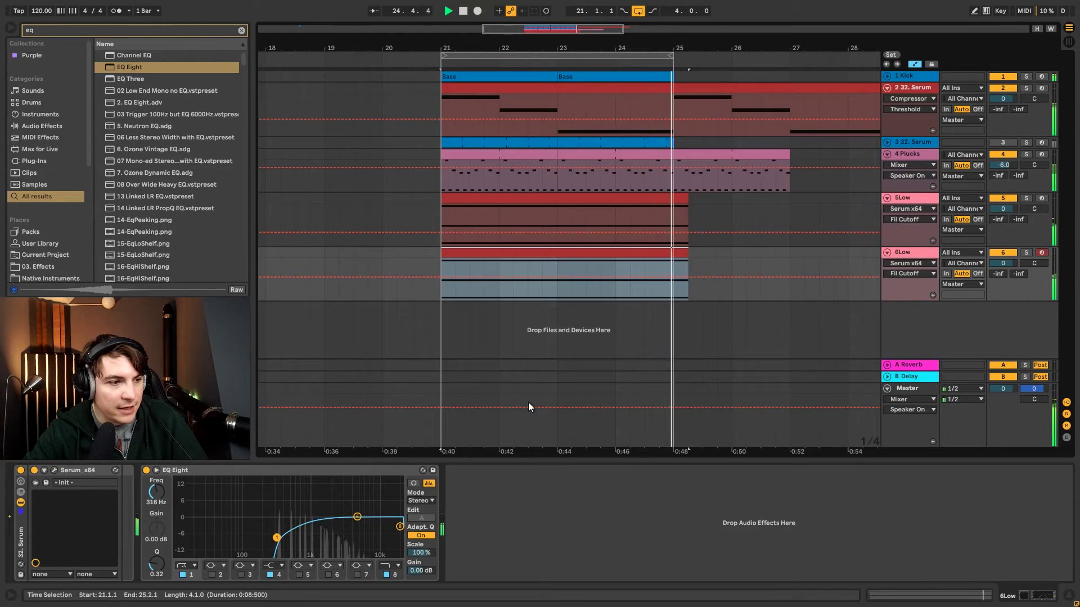
Set the duplicate's EQ low cut to 574 Hz and high cut to 2.97 kHz, and lower its track volume to -13.8 dB
left_click_drag(399, 527, 367, 537)
left_click_drag(277, 538, 297, 539)
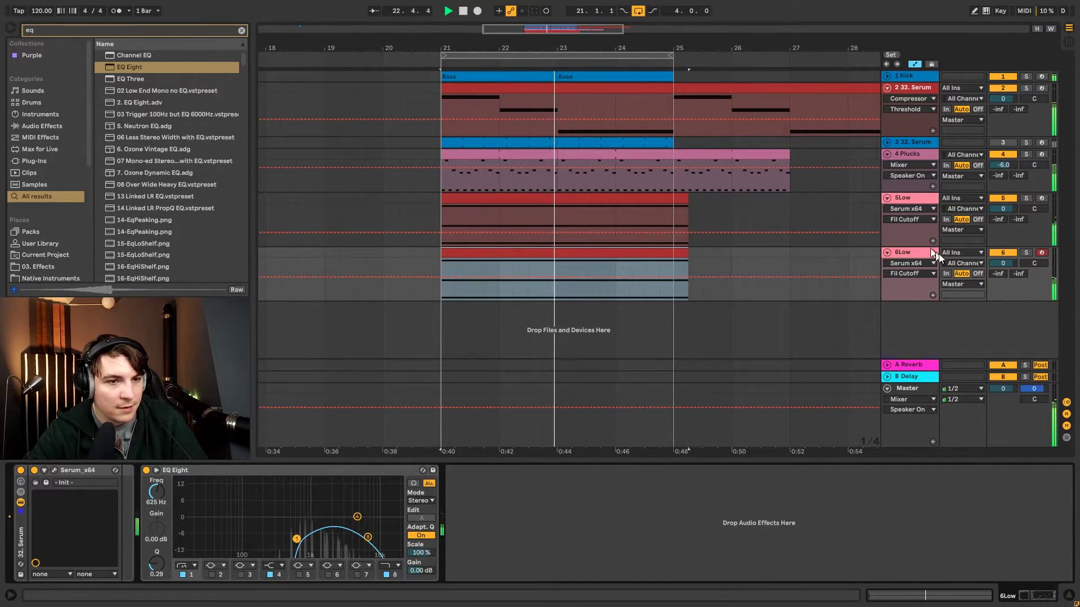
mouse_move(1003, 263)
left_mouse_down()
mouse_move(1003, 293)
mouse_move(1003, 272)
left_mouse_up()
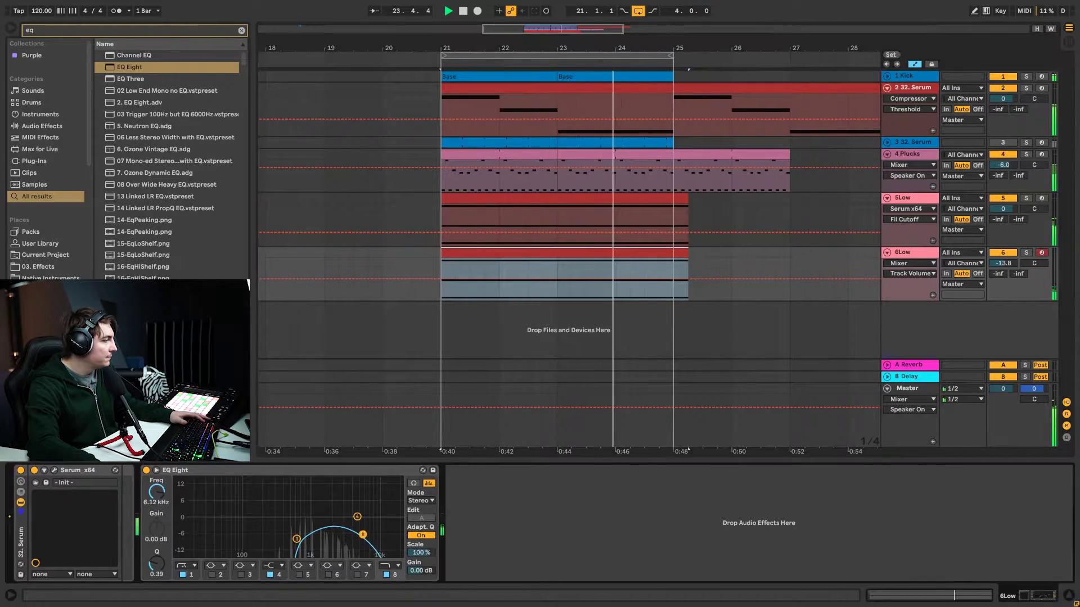
key("space")
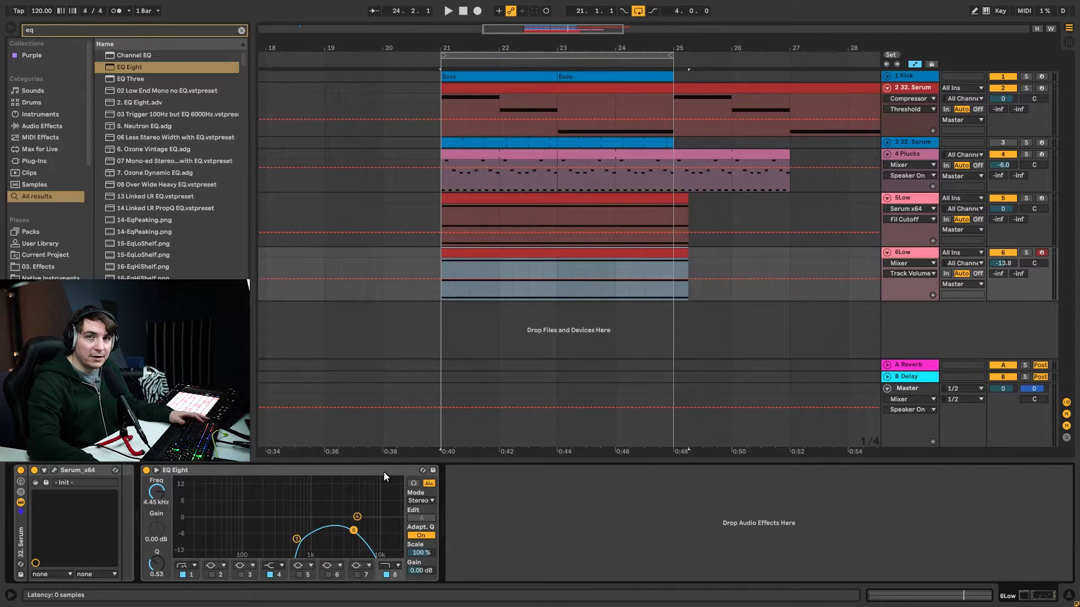
key("space")
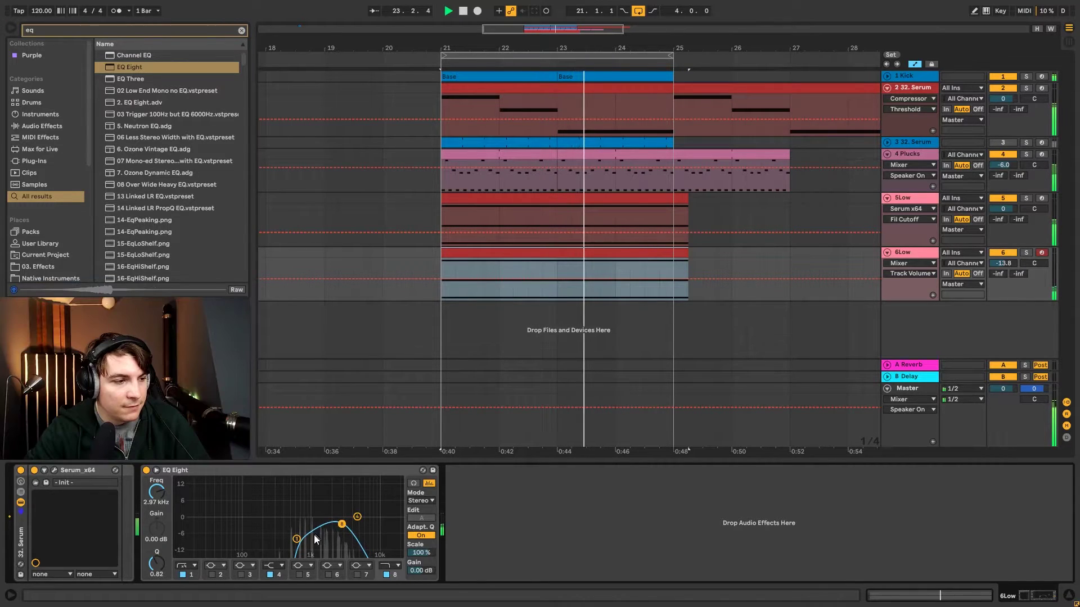
left_click_drag(296, 539, 294, 540)
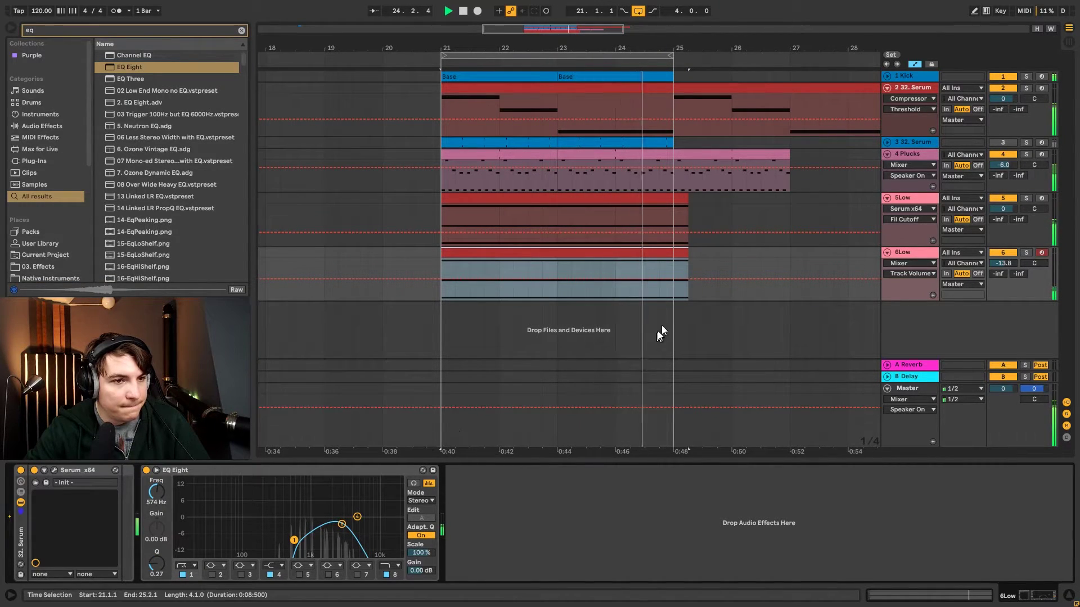
Enable the Chorus effect in the duplicate track's Serum
left_click(54, 470)
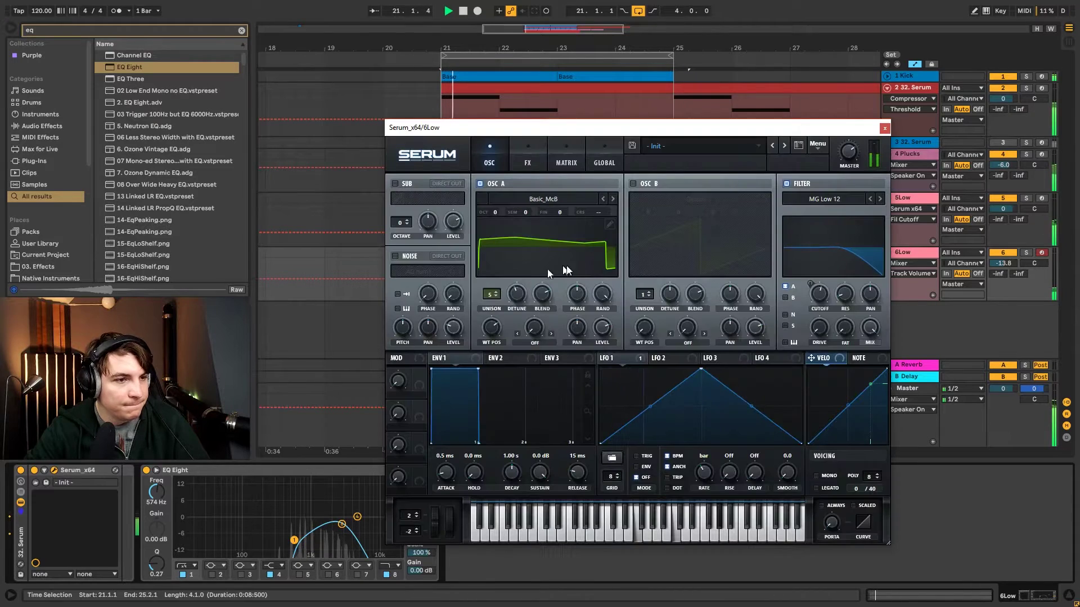
left_click(527, 160)
left_click(399, 254)
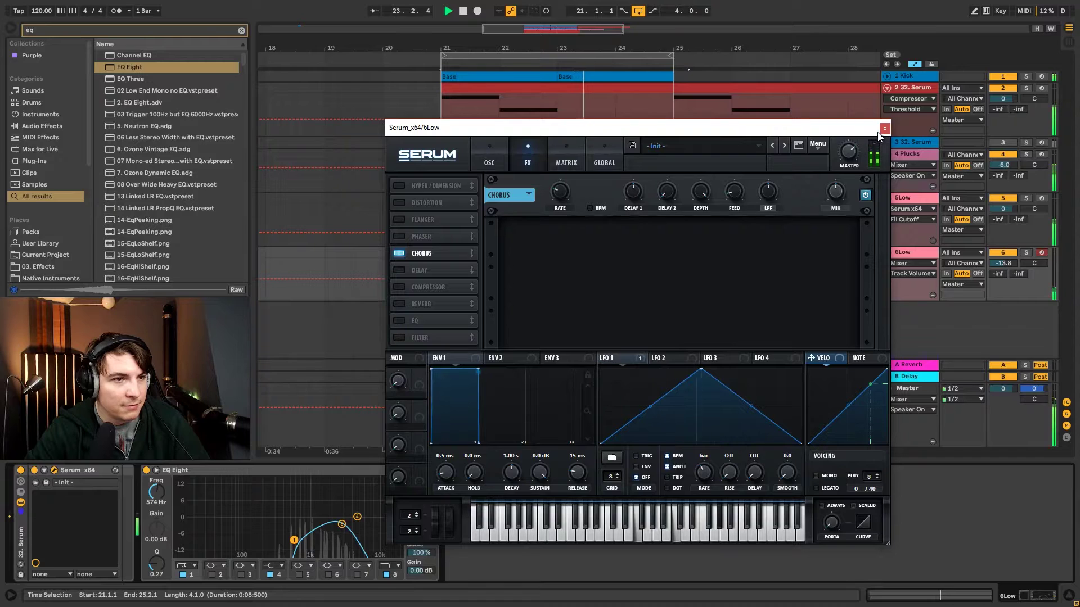
Set oscillator A's unison to 4 voices with a detune of 0.24, and close Serum
left_click(489, 151)
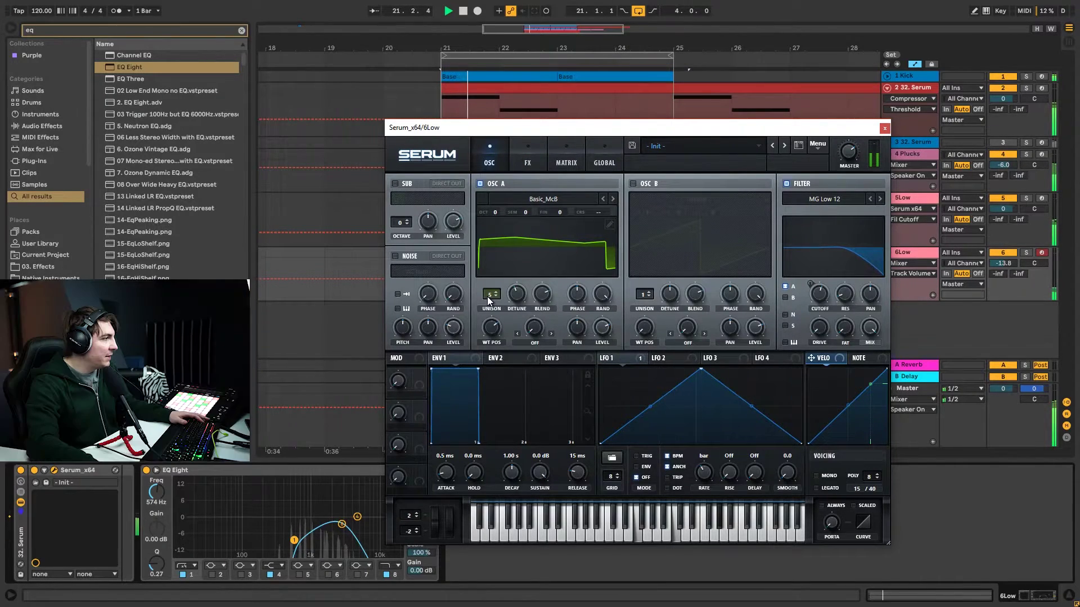
left_click_drag(496, 301, 490, 308)
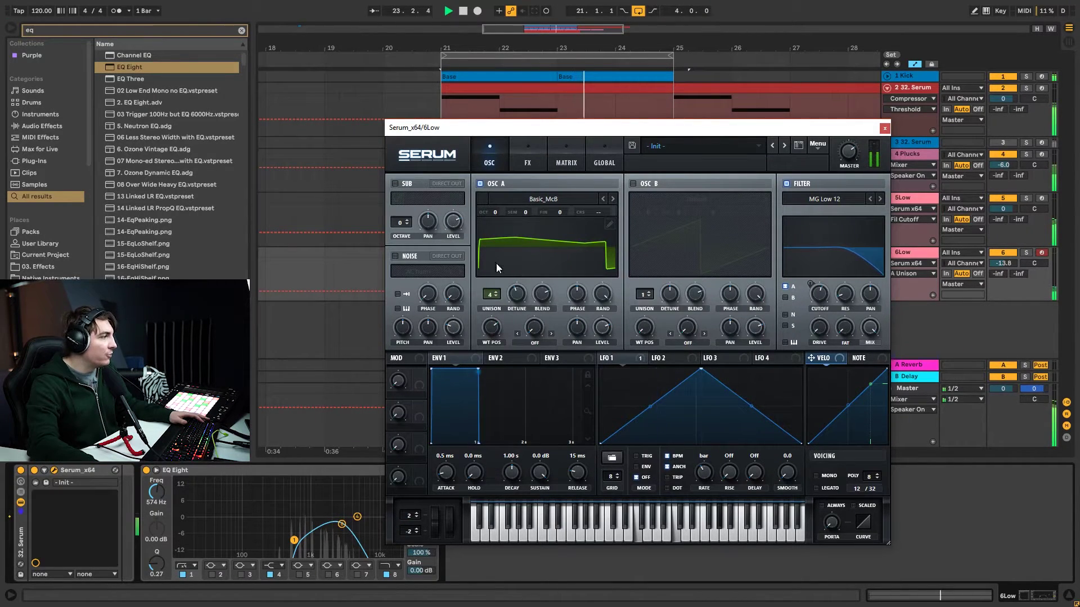
left_click_drag(513, 295, 516, 296)
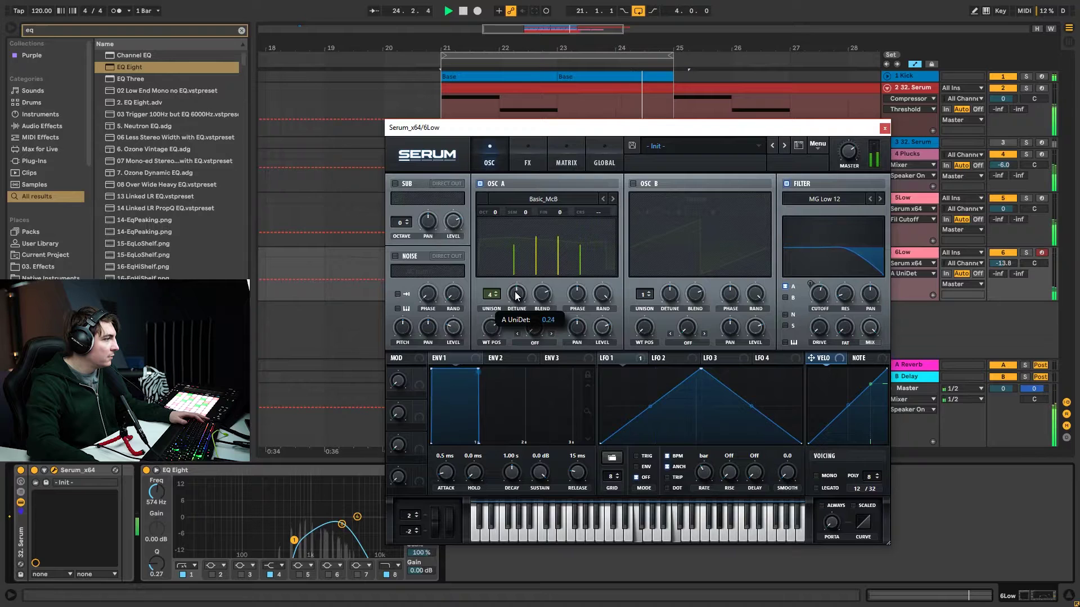
left_click(885, 129)
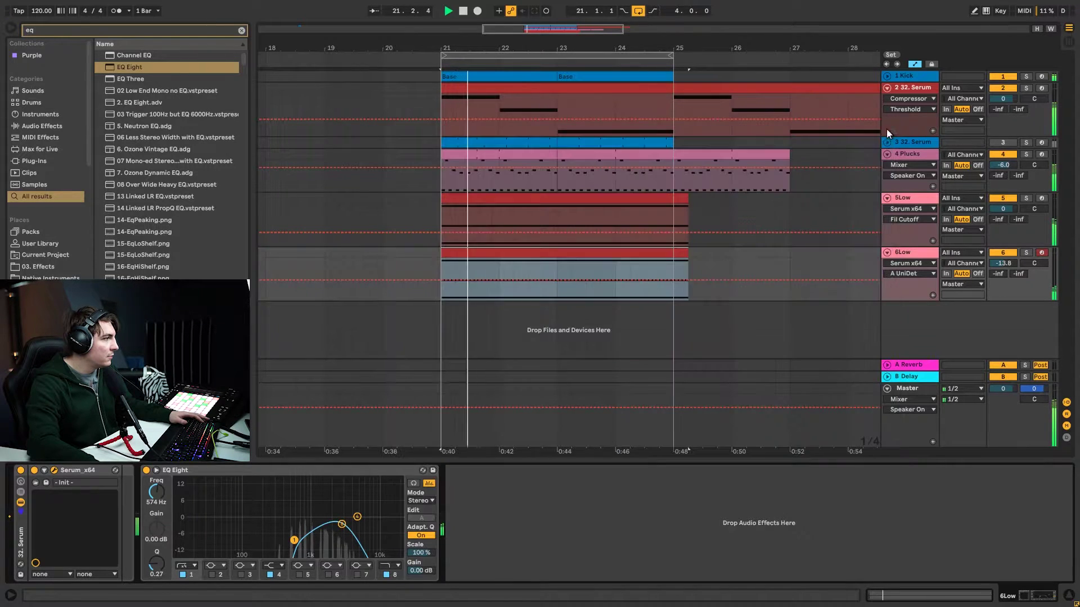
Group the two low chord tracks and add a Compressor to the group
left_click(912, 254, "shift")
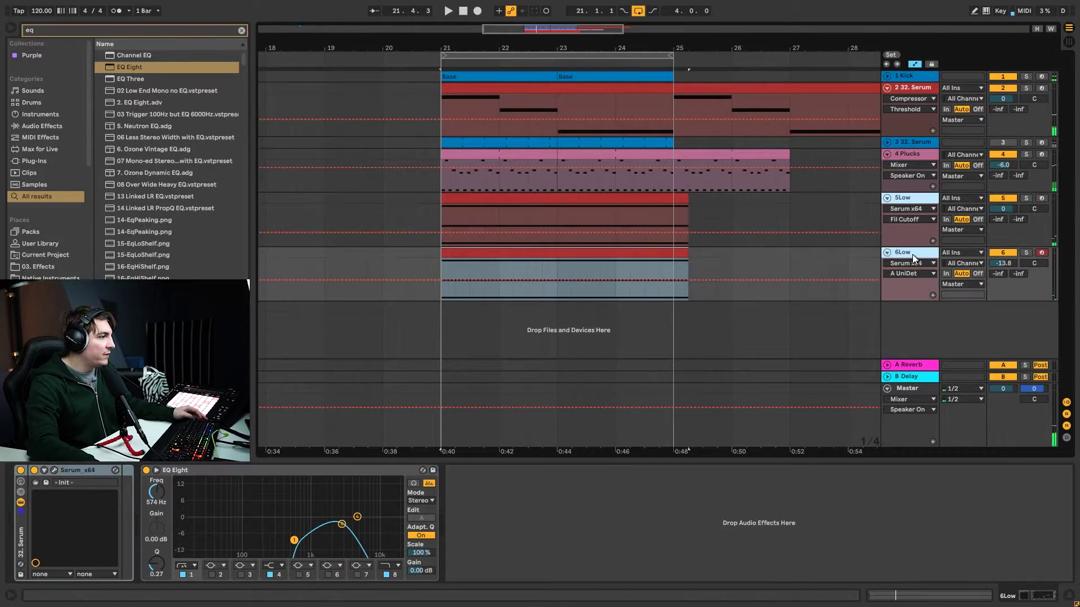
key("ctrl+g")
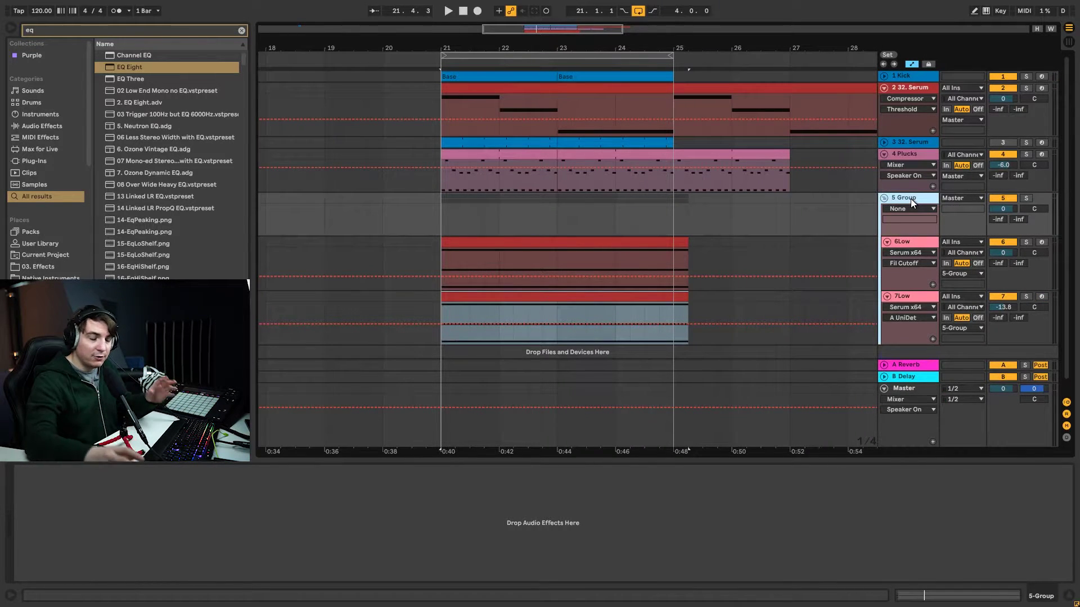
key("ctrl+f")
type("co")
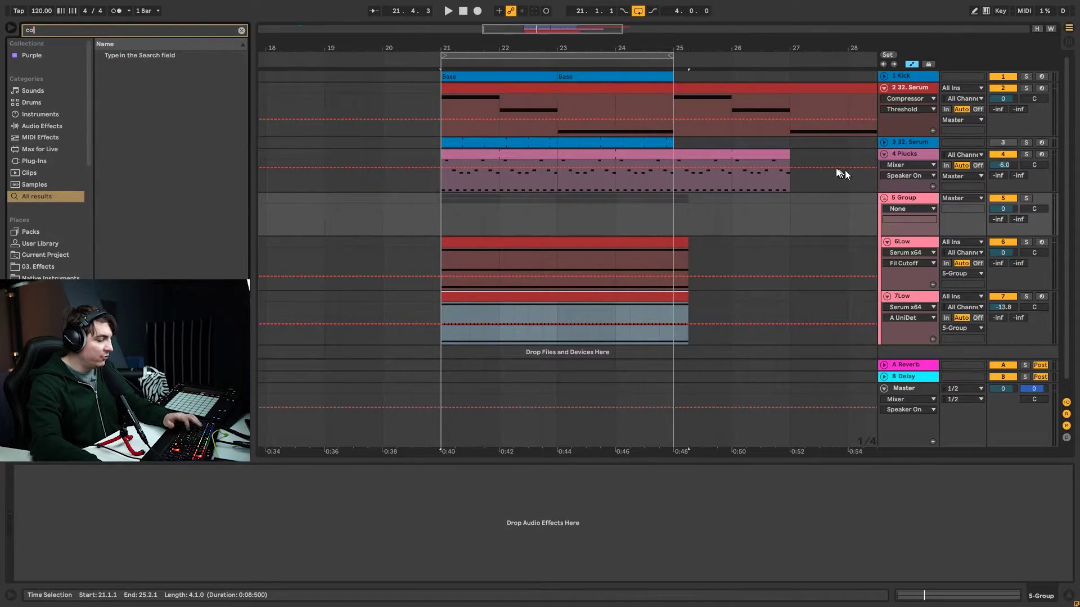
type("mp")
left_click(125, 59)
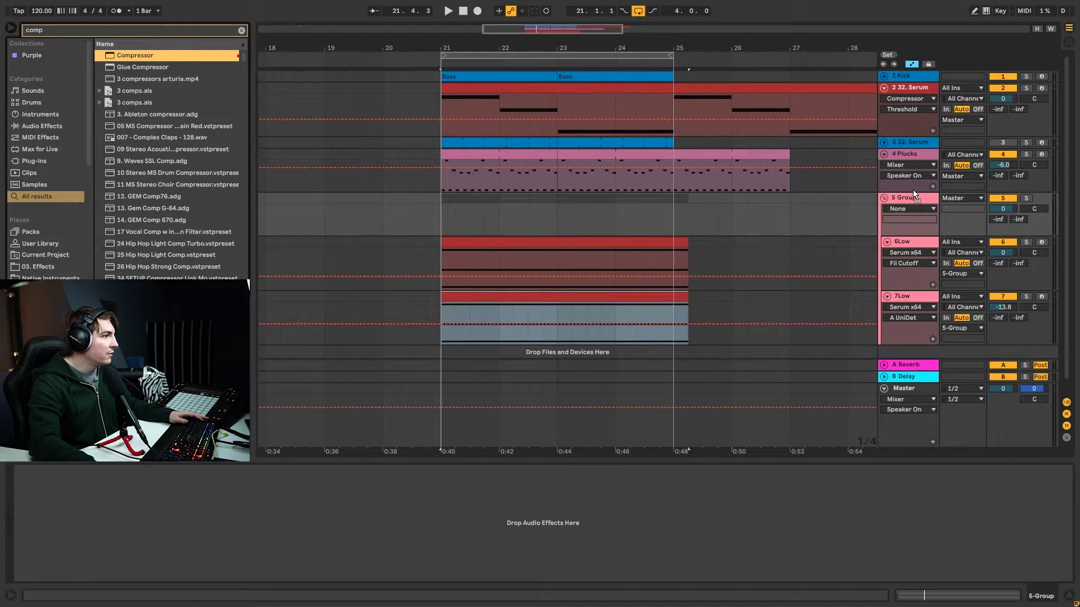
left_click_drag(911, 197, 912, 197)
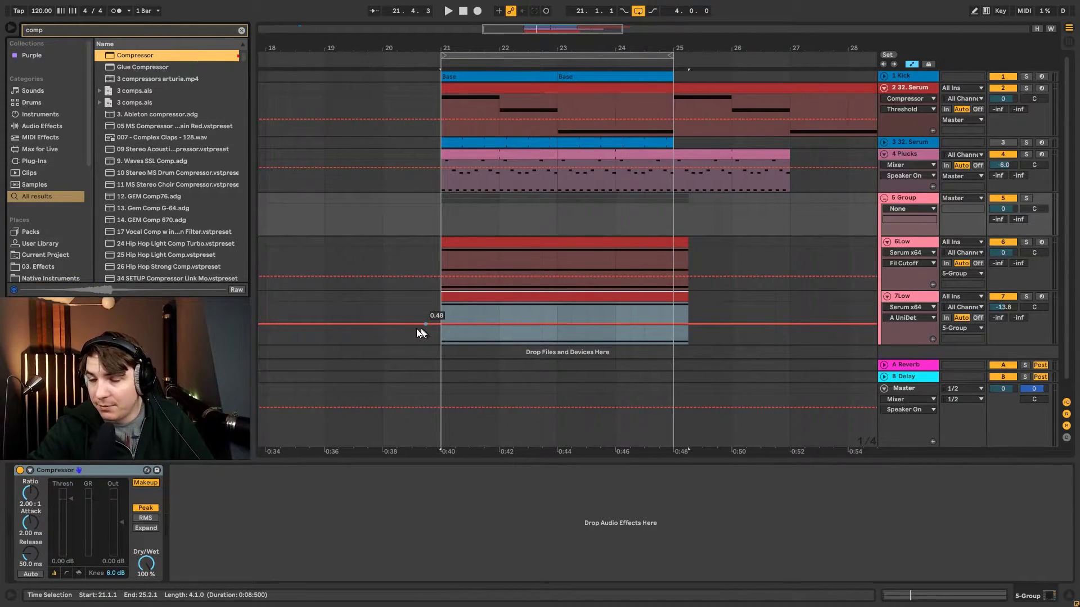
Sidechain the group's Compressor to 1 Kick with an inf:1 ratio, a -12 dB threshold and makeup gain off
key("space")
left_click_drag(39, 495, 39, 494)
left_click(30, 470)
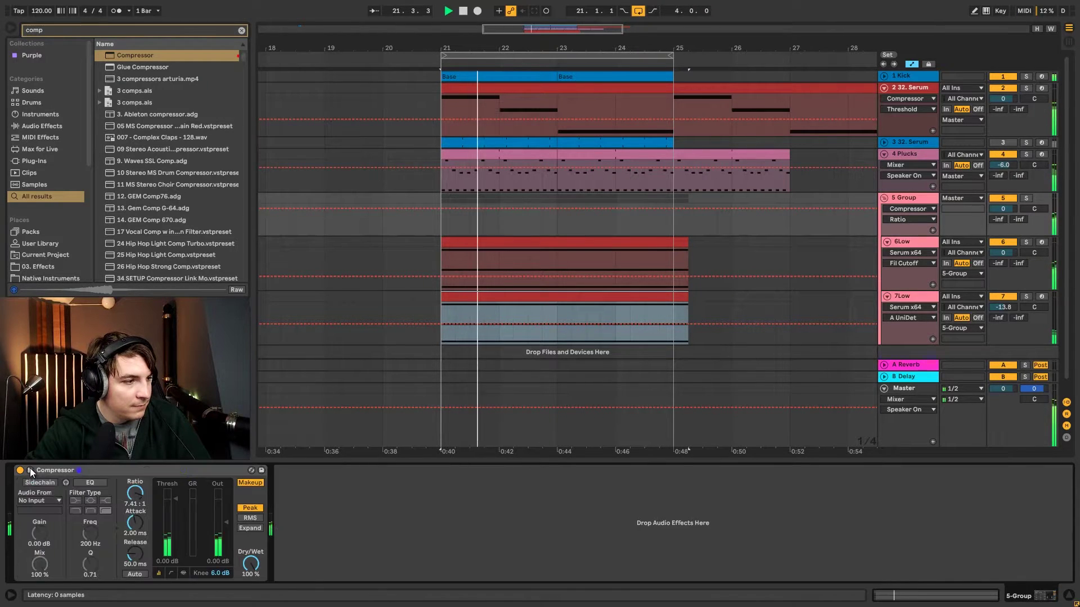
left_click(41, 498)
left_click(33, 396)
left_click_drag(176, 500, 136, 487)
left_click(130, 490)
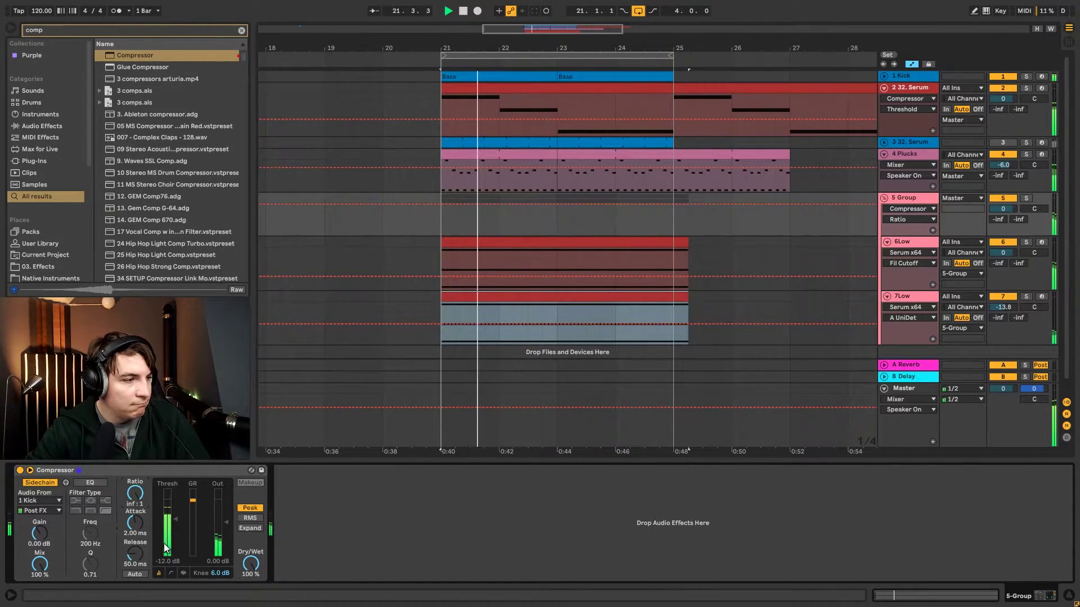
Lower the second low track's EQ high cut to 2.35 kHz, return to the group's Compressor, and stop playback
left_click(913, 303)
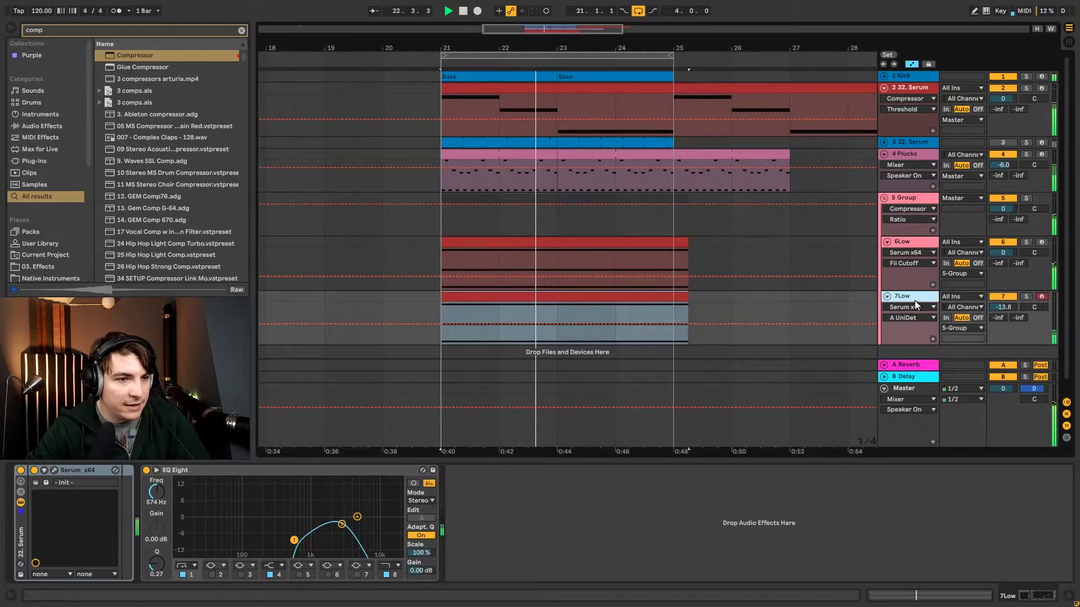
left_click_drag(340, 524, 335, 527)
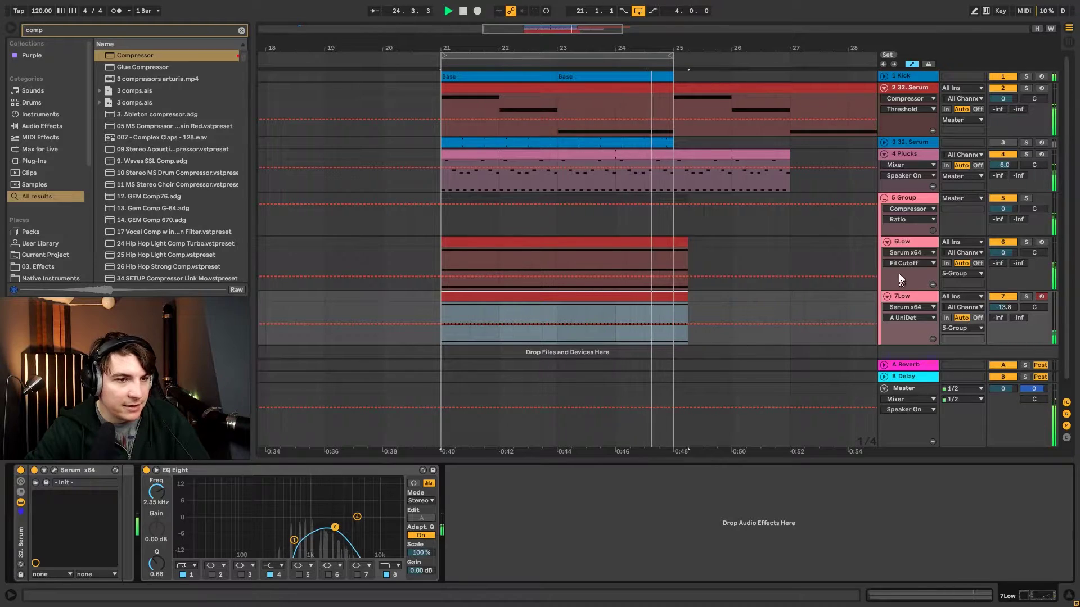
left_click(905, 197)
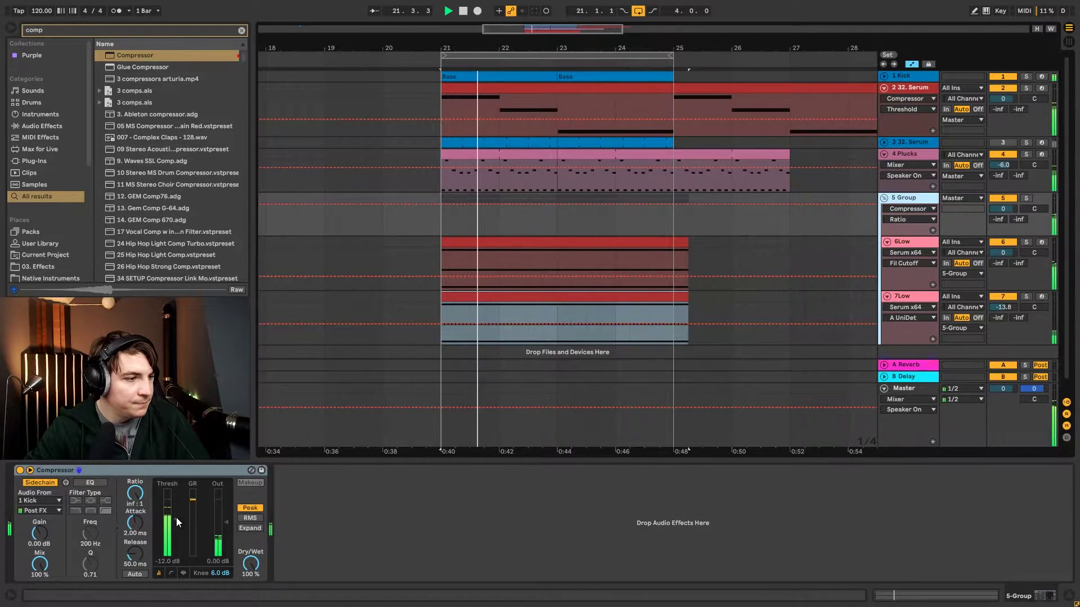
key("space")
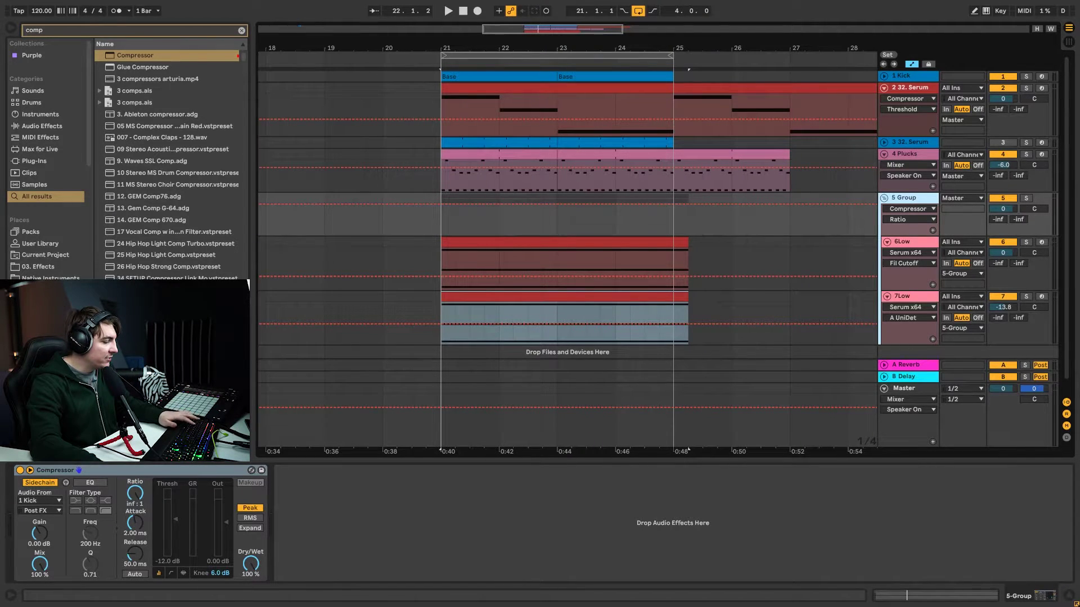
Find the Reverb effect in the browser and add it after the group's Compressor
key("ctrl+f")
type("re")
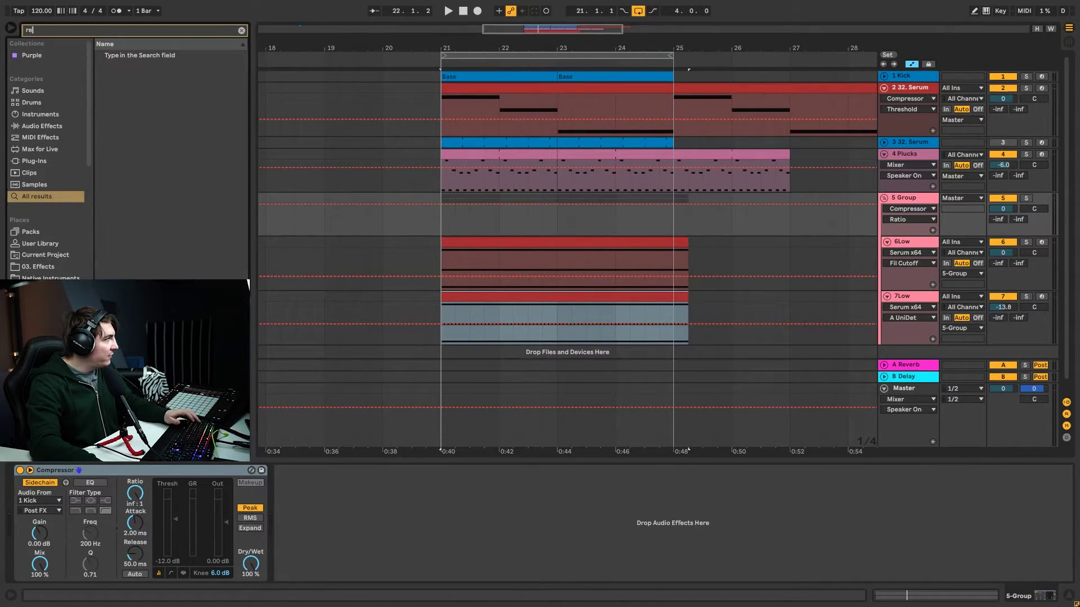
type("ver")
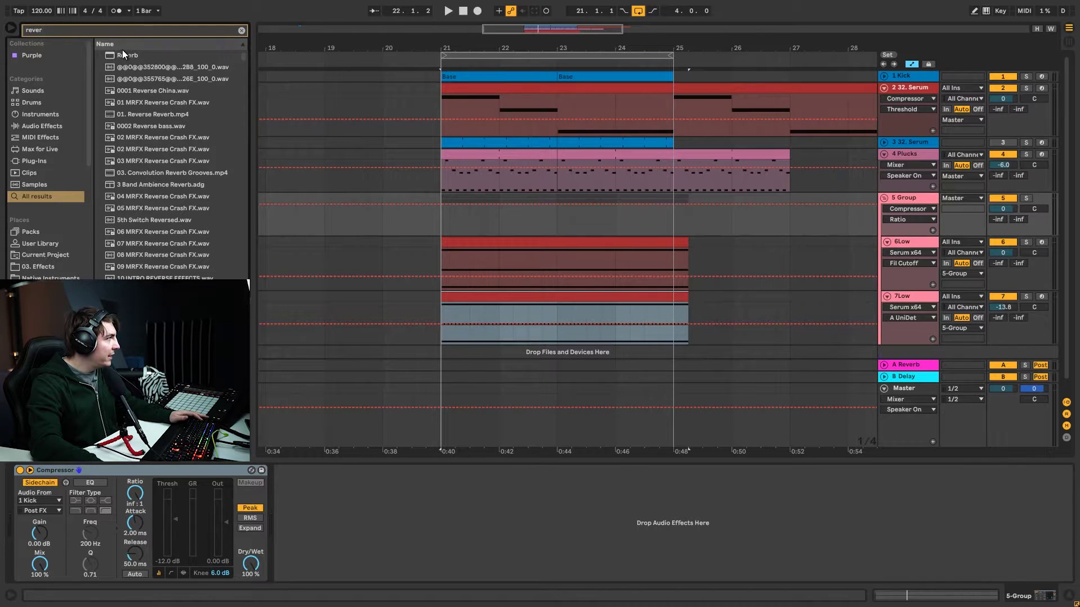
left_click_drag(123, 55, 417, 504)
Set the group's Reverb to a 1.24 kHz input filter, 39% dry/wet, High quality and a 1.92 s decay time
key("space")
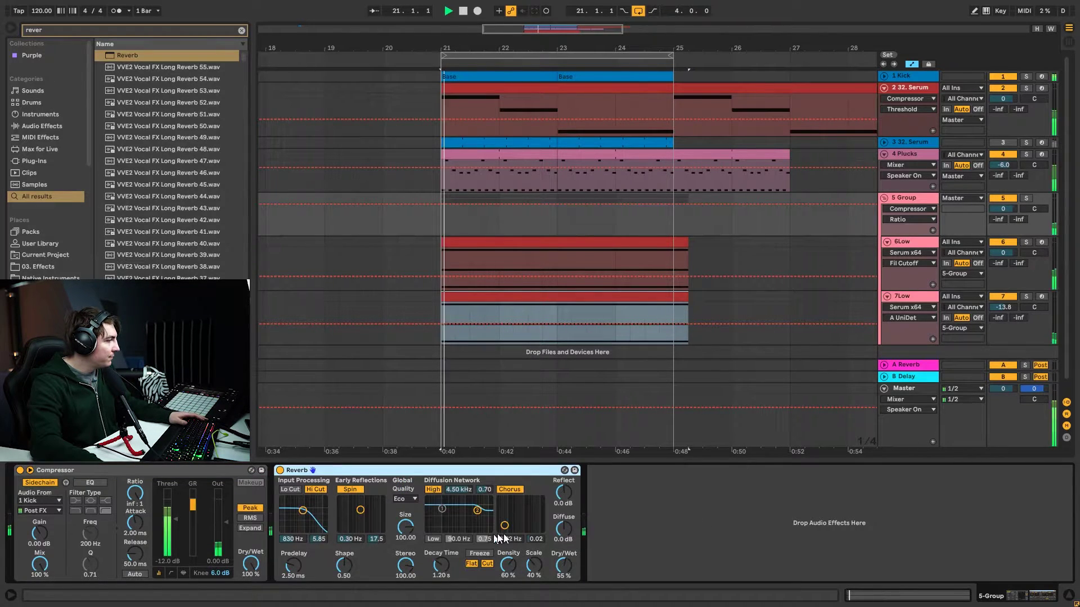
left_click_drag(303, 511, 306, 511)
left_click_drag(563, 566, 564, 583)
left_click(405, 499)
left_click(401, 527)
left_click_drag(442, 565, 442, 552)
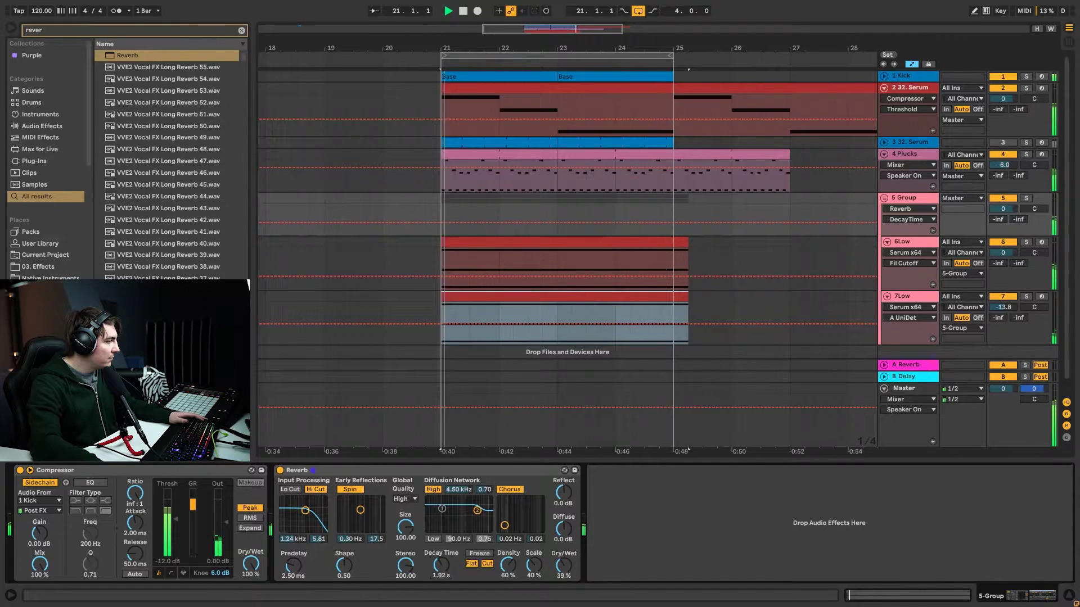
Set the group's Reverb decay time to 1.84 s and compare the sound with the Reverb bypassed and active
left_click_drag(442, 566, 447, 568)
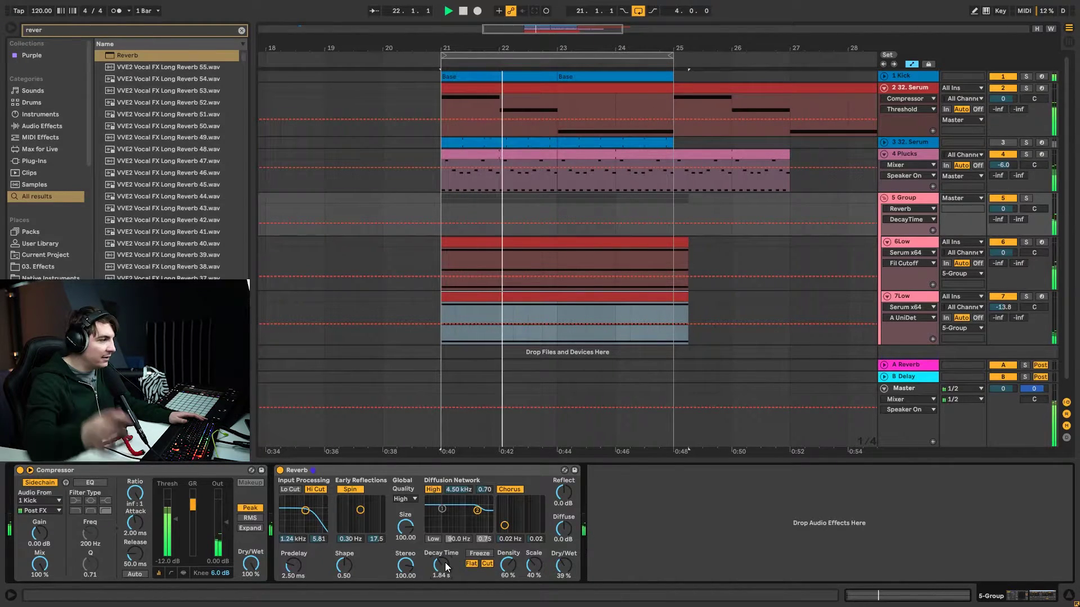
left_click(279, 470)
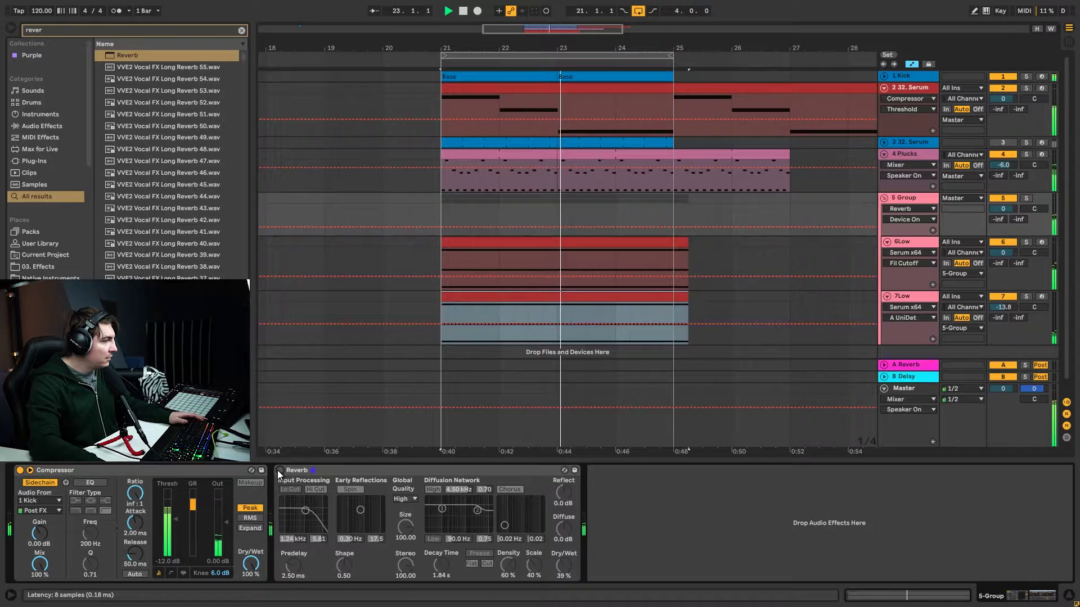
left_click(279, 470)
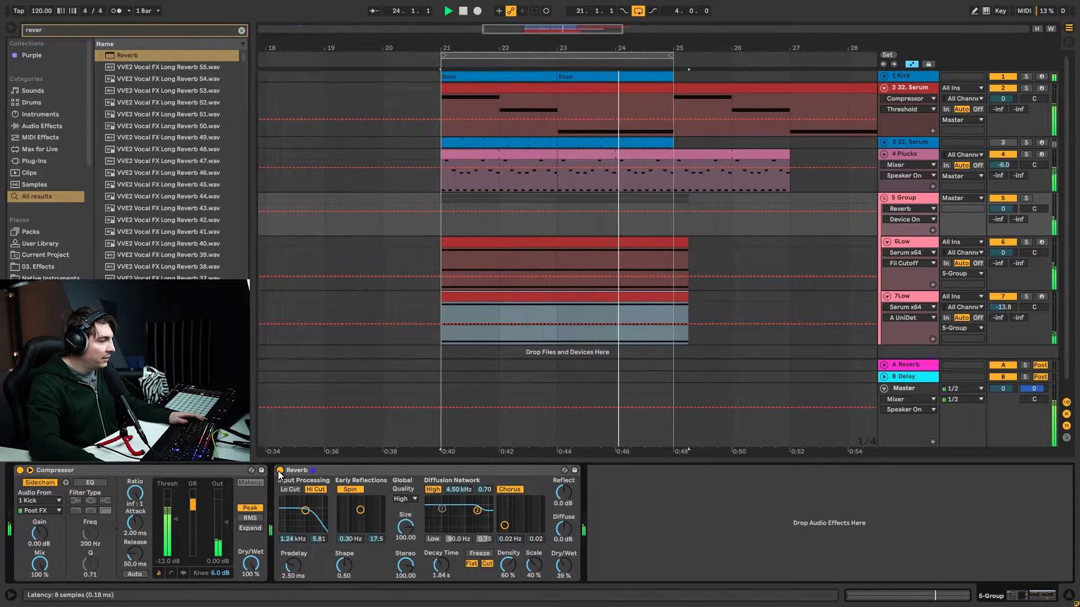
key("space")
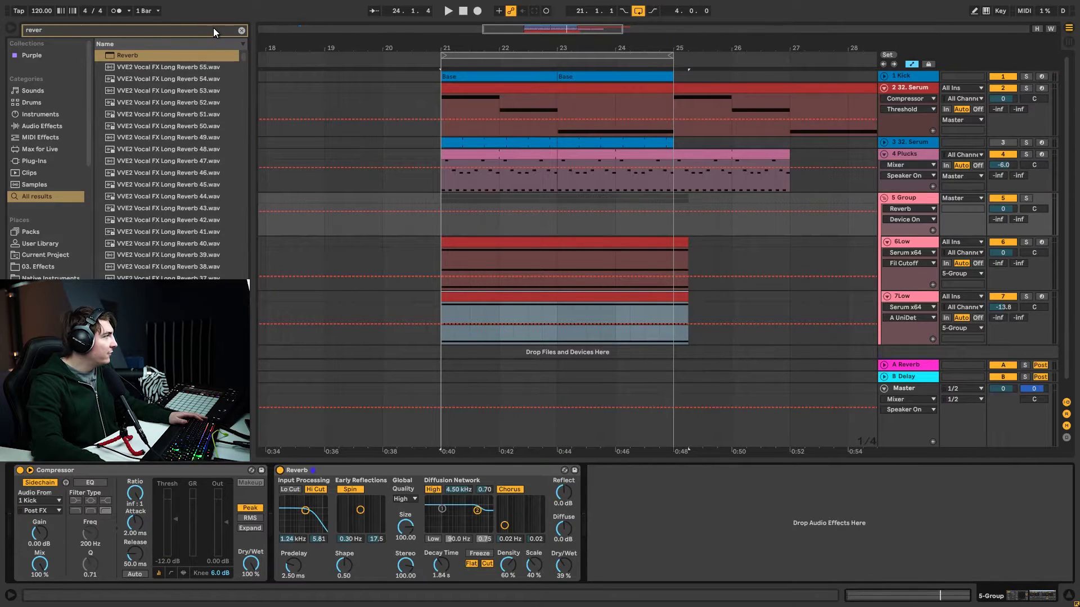
Find EQ Eight in the browser and add it after the group's Reverb
key("ctrl+f")
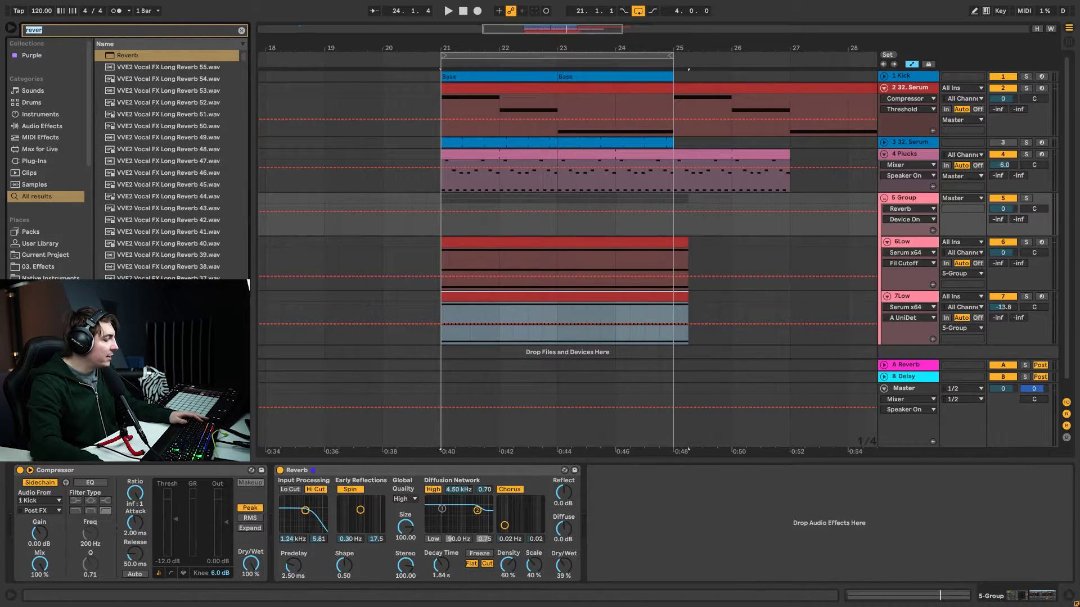
type("eq")
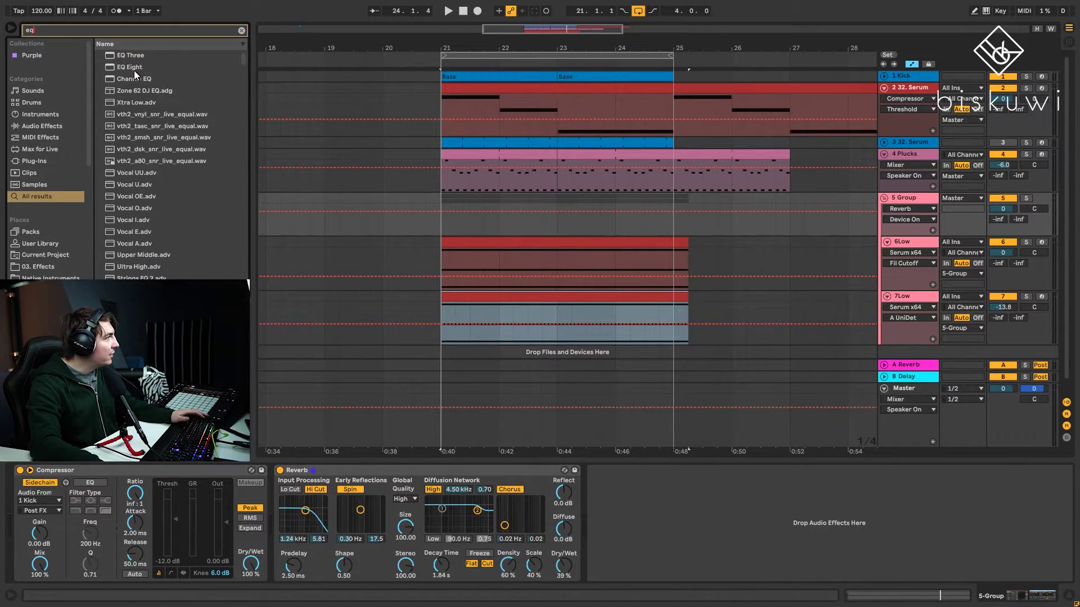
left_click_drag(131, 55, 162, 85)
double_click(145, 67)
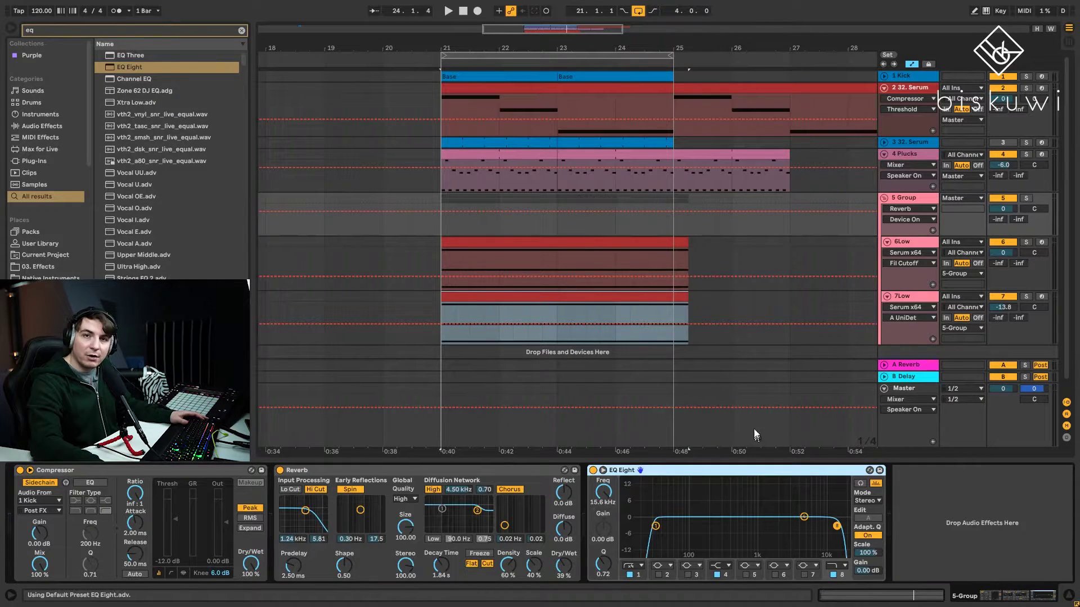
Find the Glue Compressor in the browser and add it in front of the group's Compressor
left_click(42, 32)
type("glue")
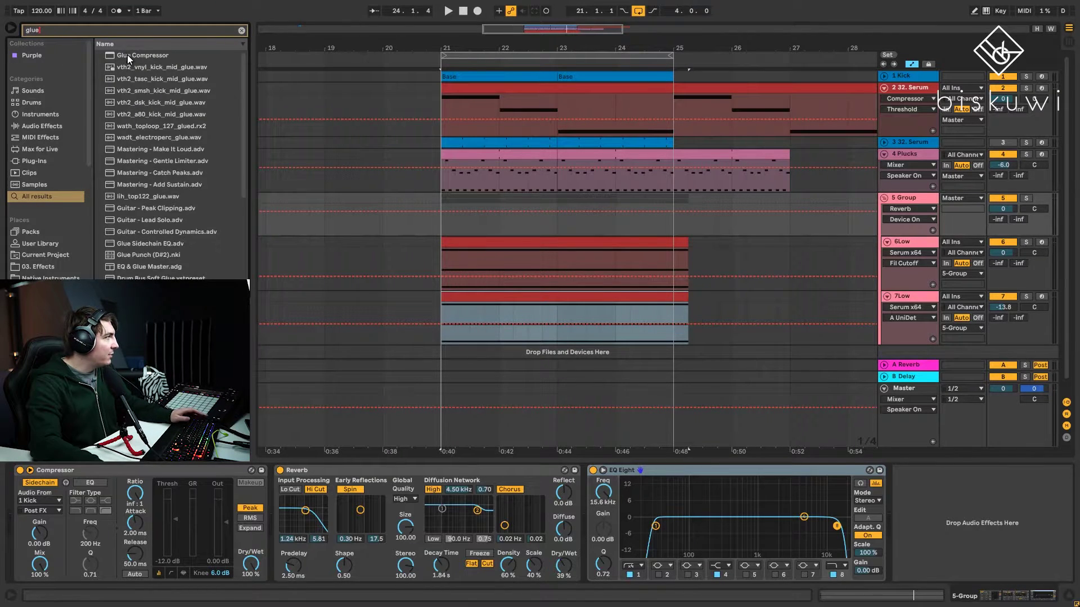
left_click_drag(97, 478, 65, 480)
Set the Glue Compressor to a -27.3 dB threshold, 2.06 dB makeup and Soft clipping, and lower EQ Eight's high cut to 3.75 kHz
key("space")
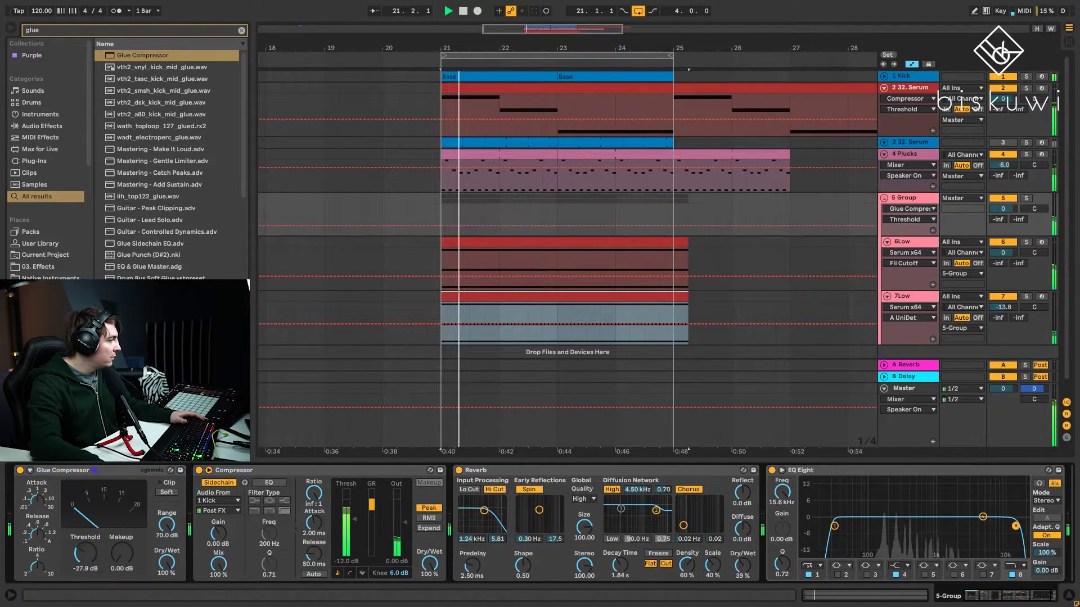
left_click_drag(86, 554, 122, 547)
left_click(166, 493)
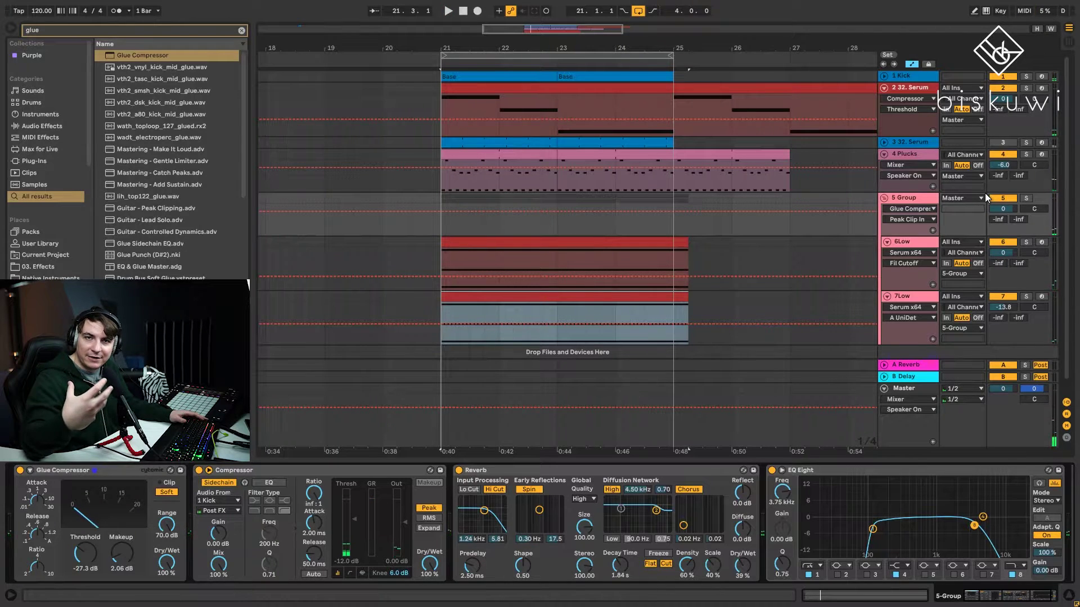
Play the loop, compare it with the group muted and unmuted, and set the group's volume to -1.7 dB
key("space")
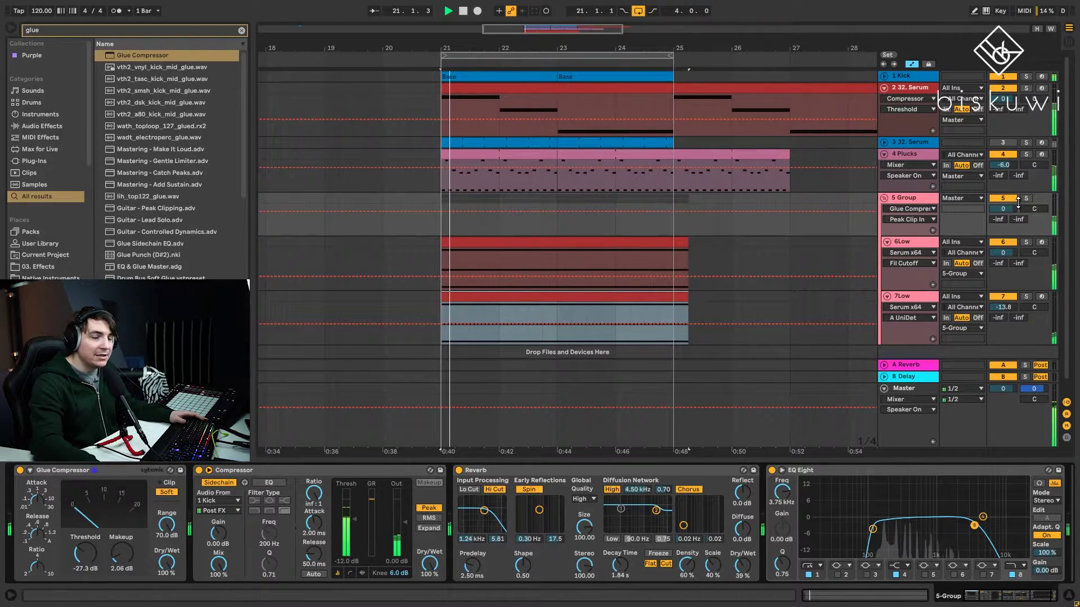
left_click(990, 198)
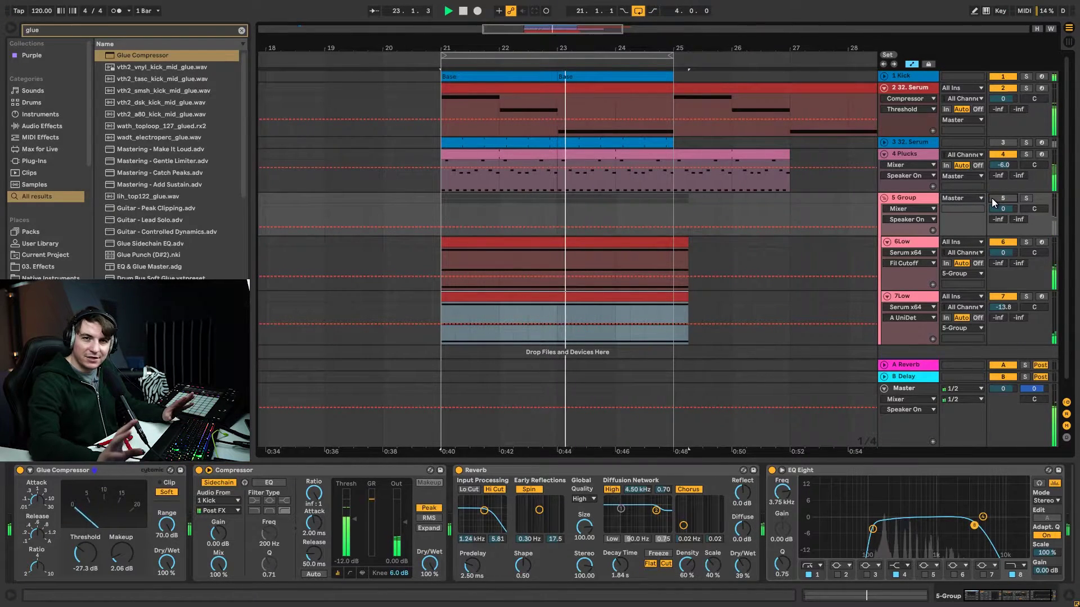
left_click(1000, 198)
left_click_drag(999, 208, 1001, 212)
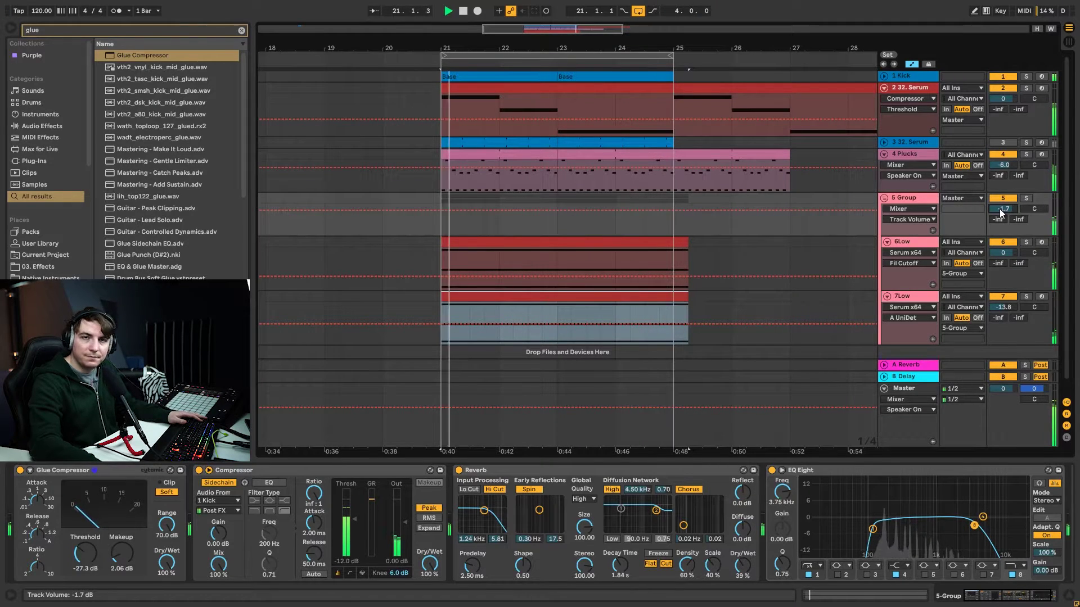
left_click(1008, 198)
left_click(1009, 199)
key("space")
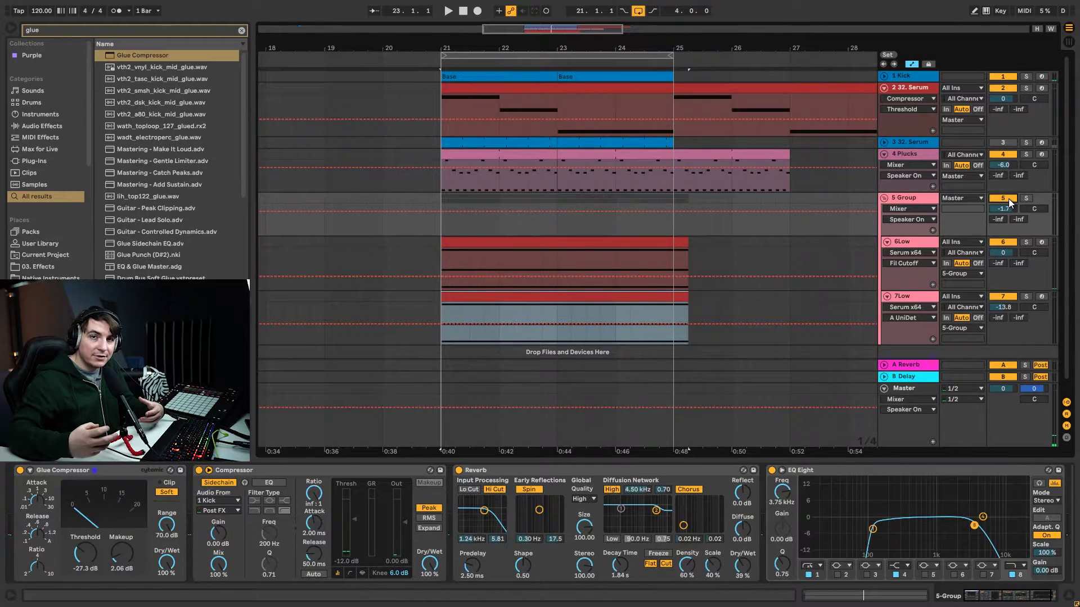
Mute and fold the low group, and copy the 32. Serum track below it with its clip over bars 21 to 25
key("space")
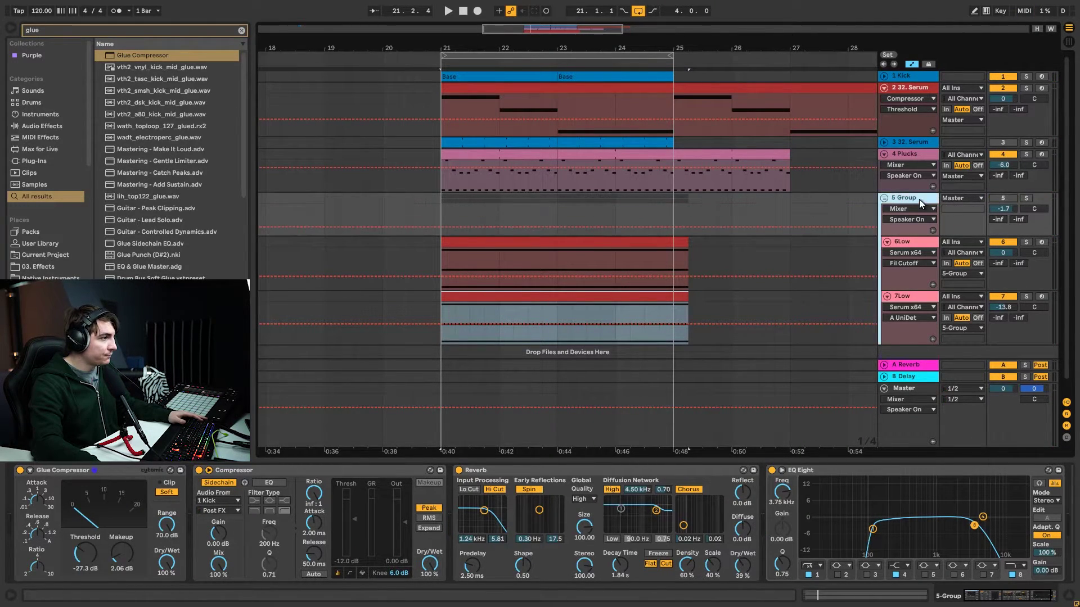
left_click(885, 198)
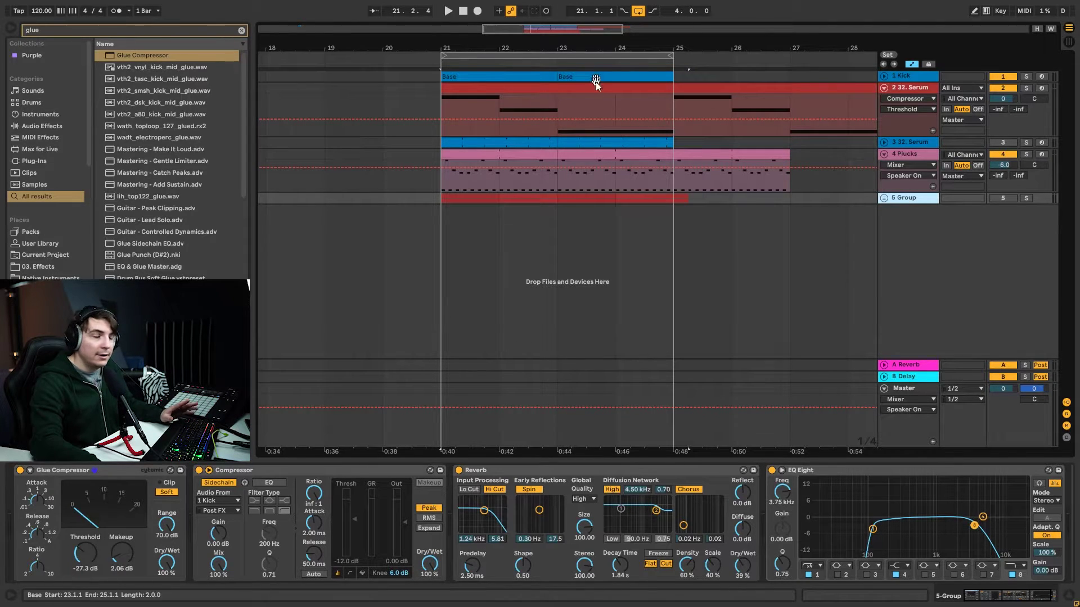
left_click_drag(589, 82, 599, 219)
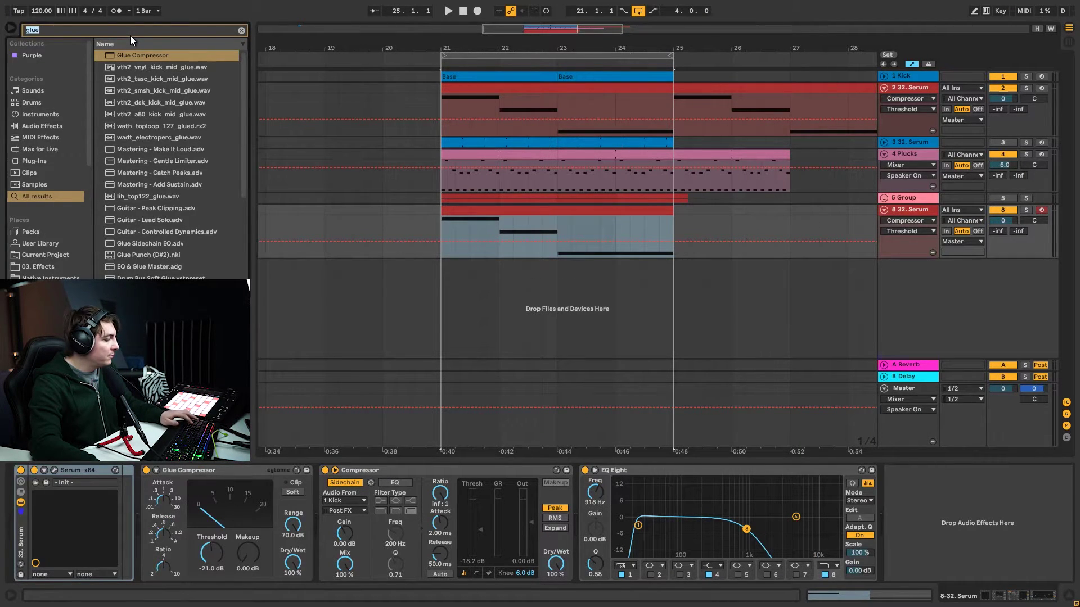
Search the browser for serum and select the 32. Serum.adg preset
key("ctrl+f")
type("serum")
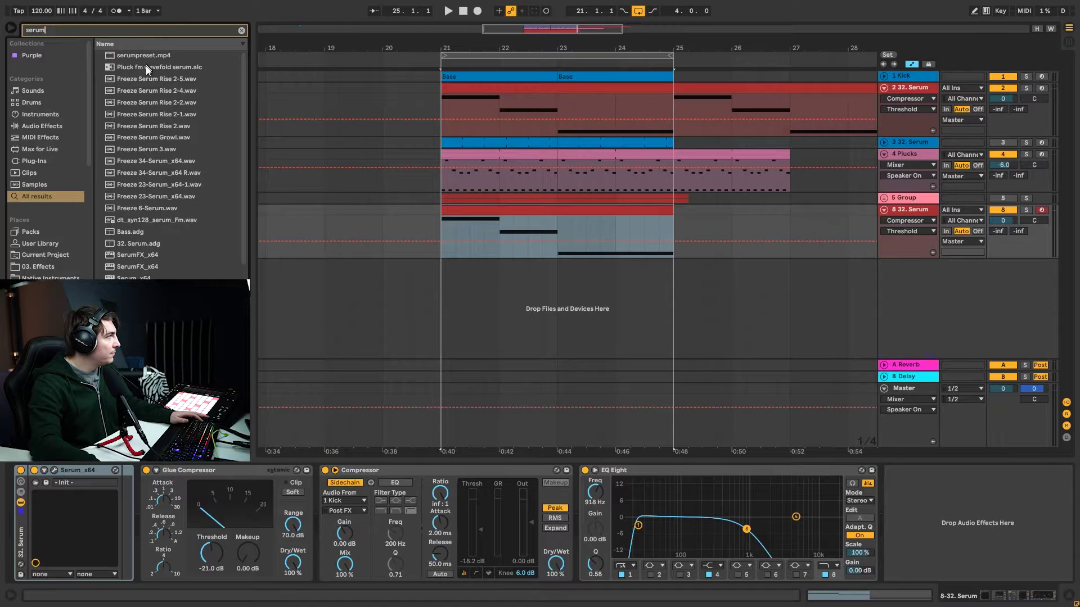
left_click(138, 244)
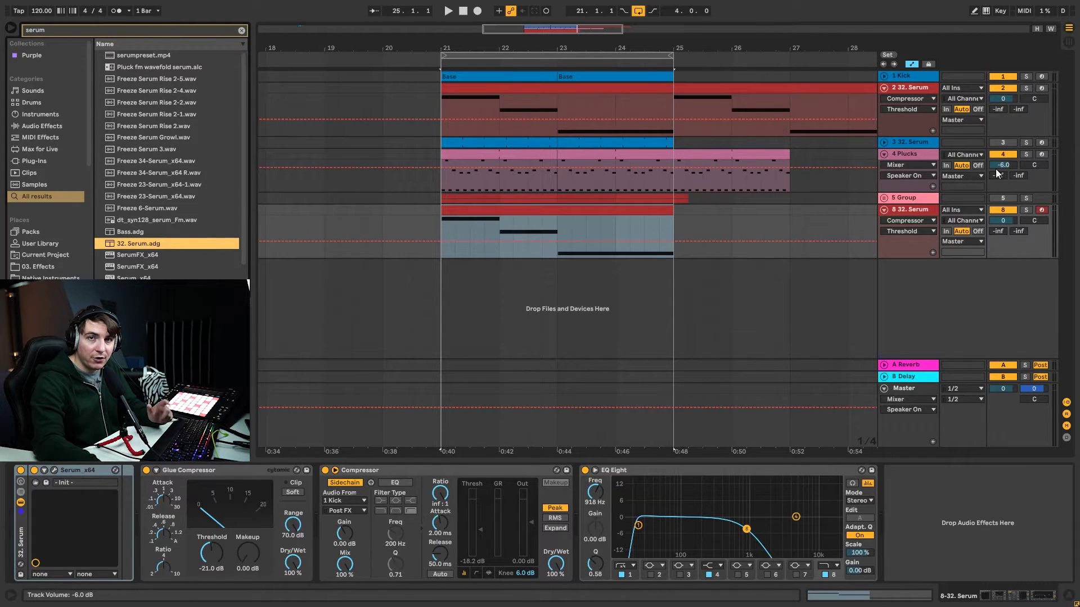
Mute the Plucks track and play the loop with the copied Serum track
left_click(652, 231)
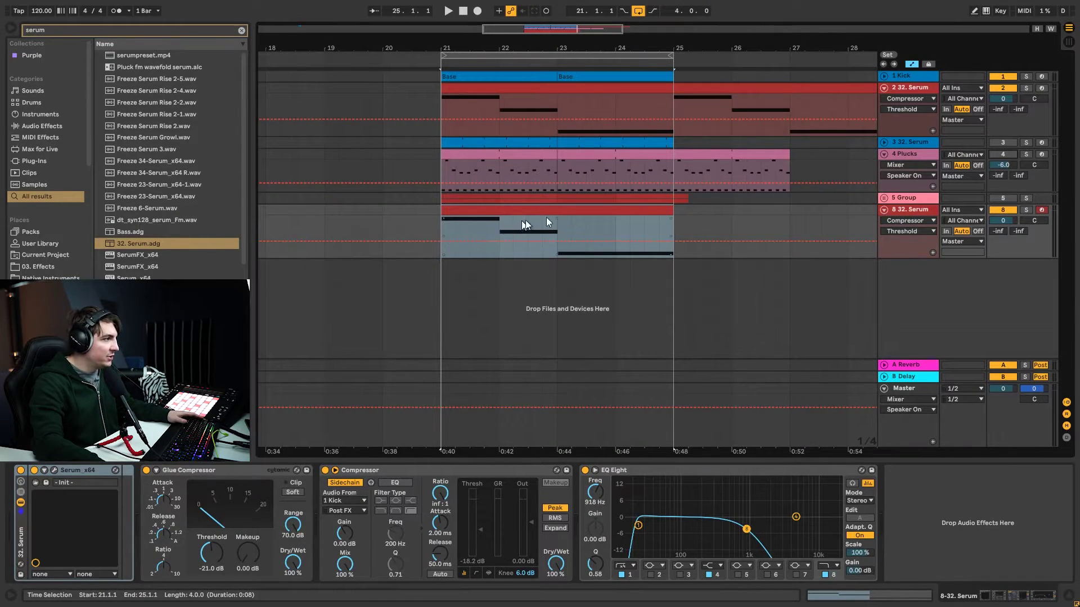
key("space")
left_click(916, 212)
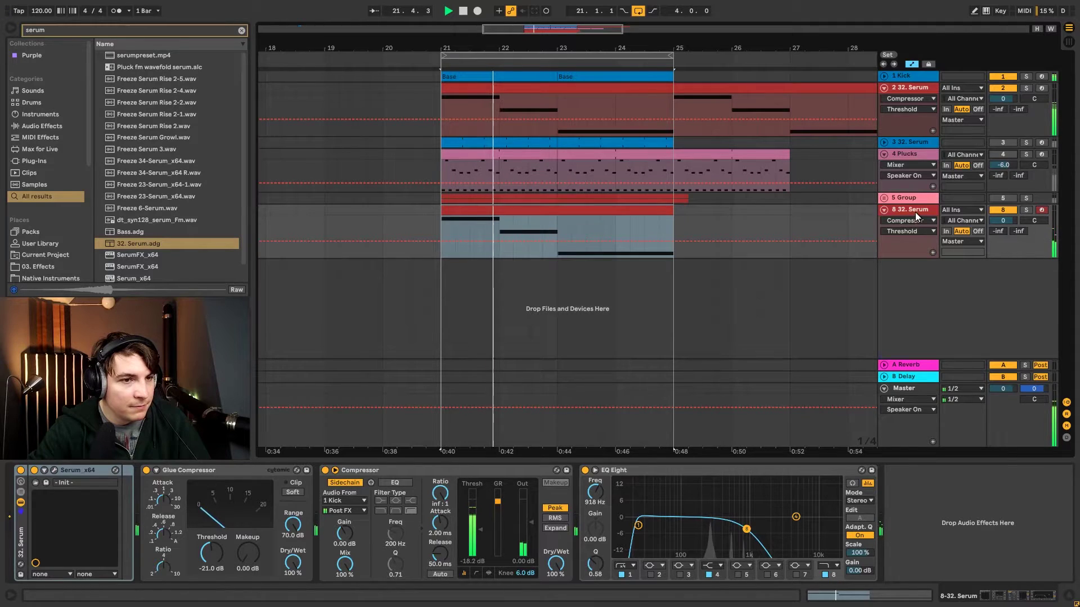
Raise the copied Serum track's EQ high cut to 21.1 kHz and bypass its EQ Eight, Compressor and Glue Compressor
left_click(675, 471)
left_click_drag(746, 529, 837, 530)
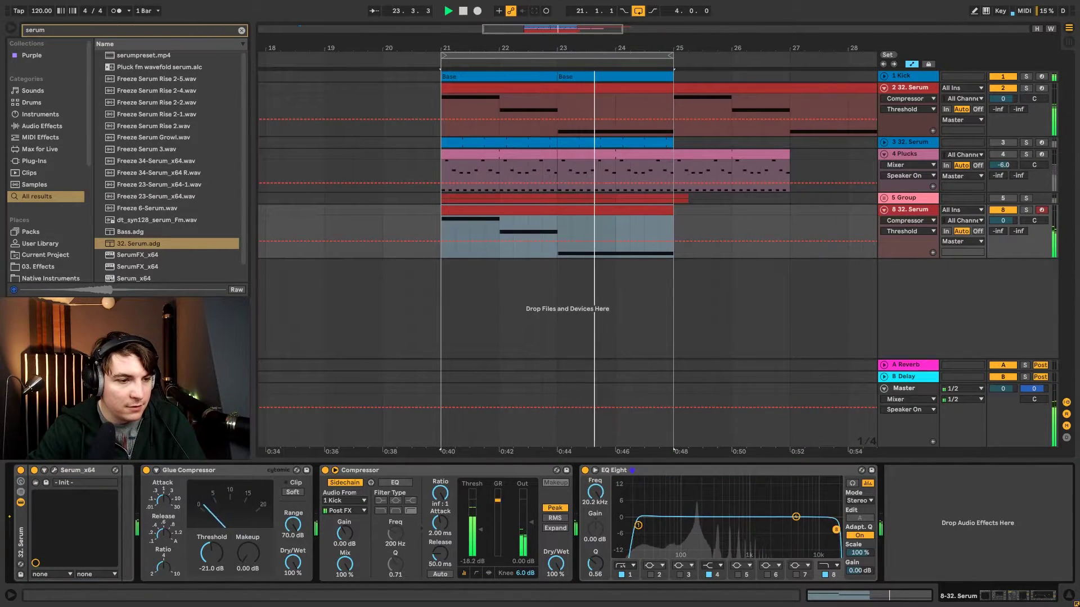
left_click(585, 470)
left_click(325, 471)
left_click(146, 470)
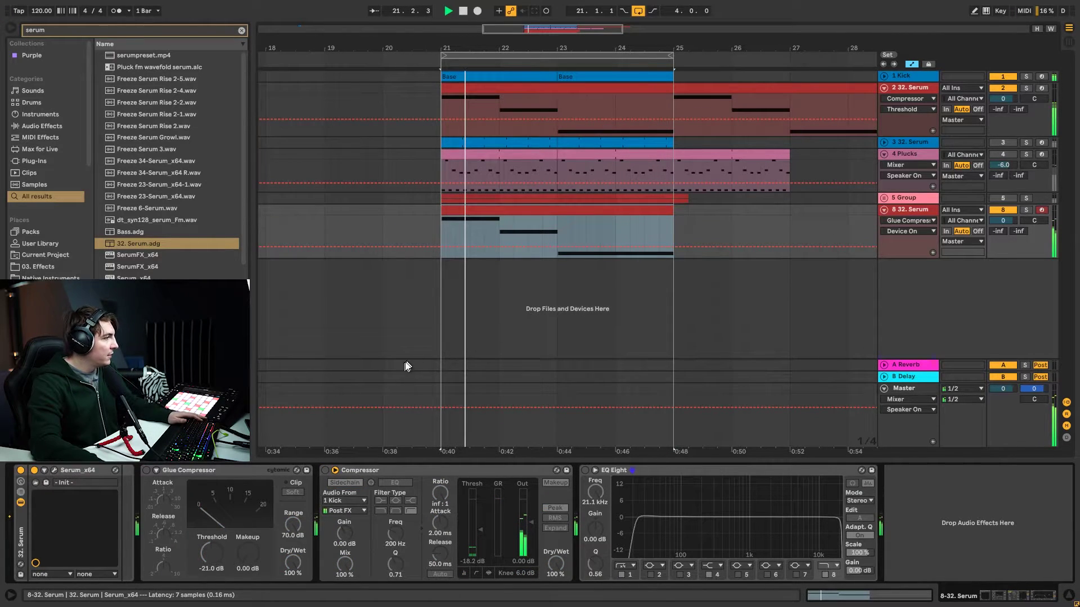
Reset the copied track's Serum to the Init Preset and enable and adjust its MG Low 12 filter while the loop plays
key("space")
left_click(787, 138)
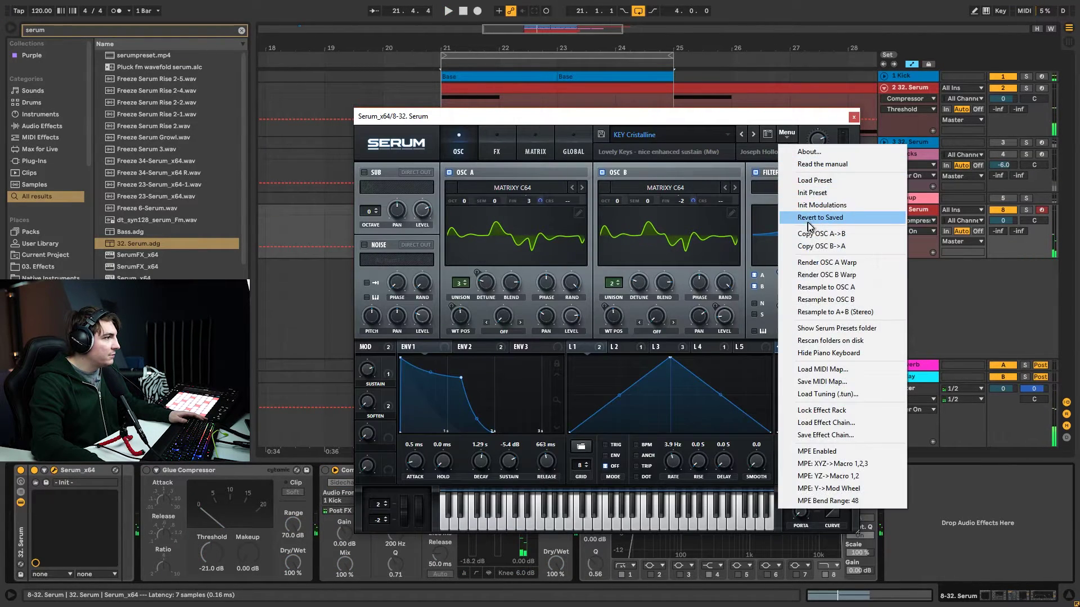
left_click(814, 193)
key("space")
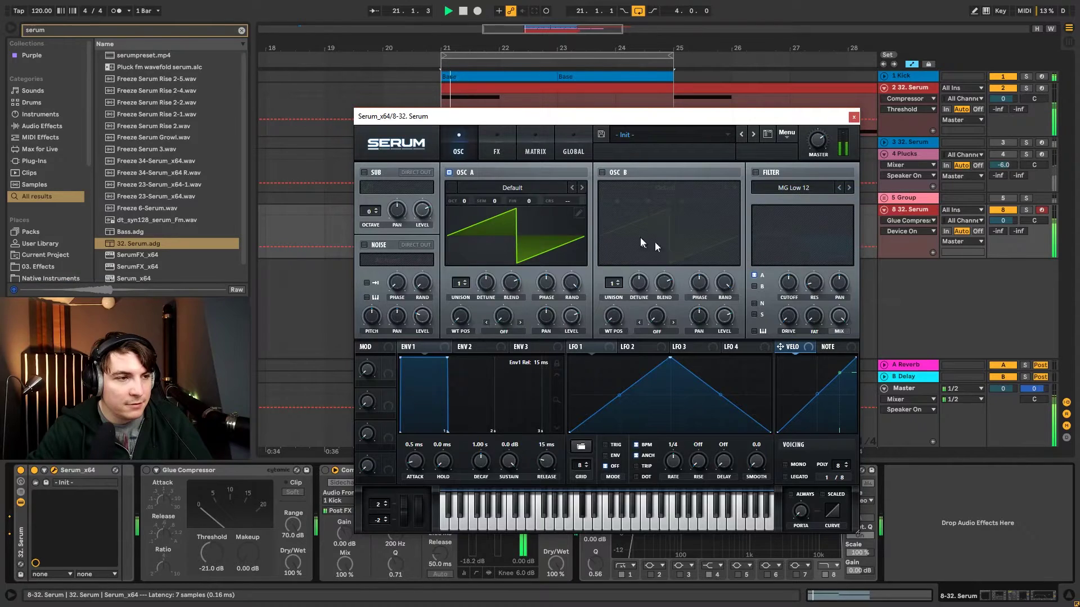
left_click(756, 173)
left_click(797, 277)
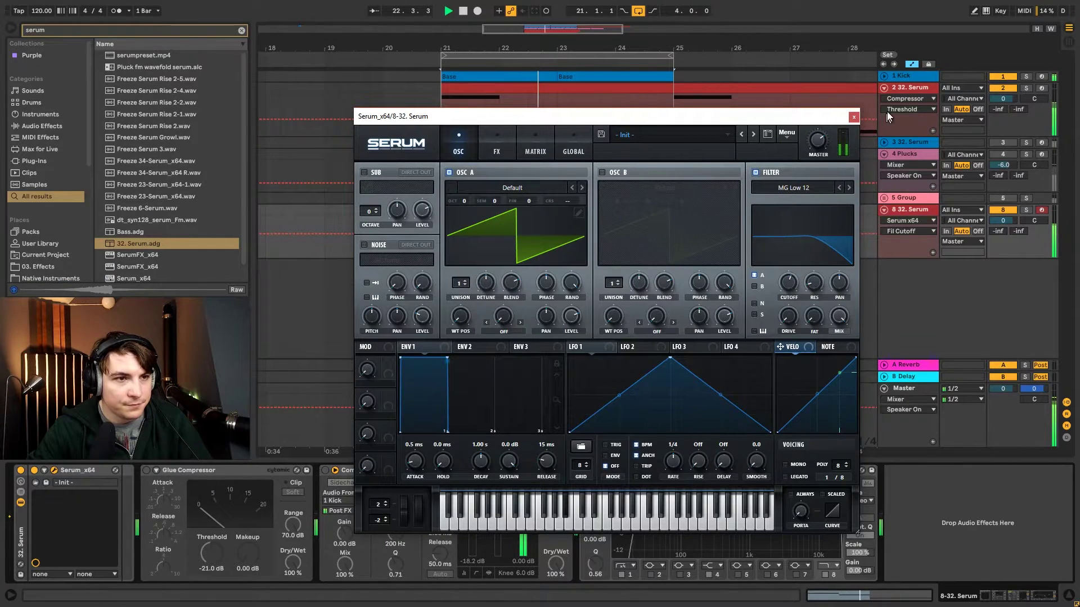
key("space")
left_click(854, 117)
Open the copied Serum track's clip and stack F3 and G#3 above the C#3 note in bar 1
left_click(541, 213)
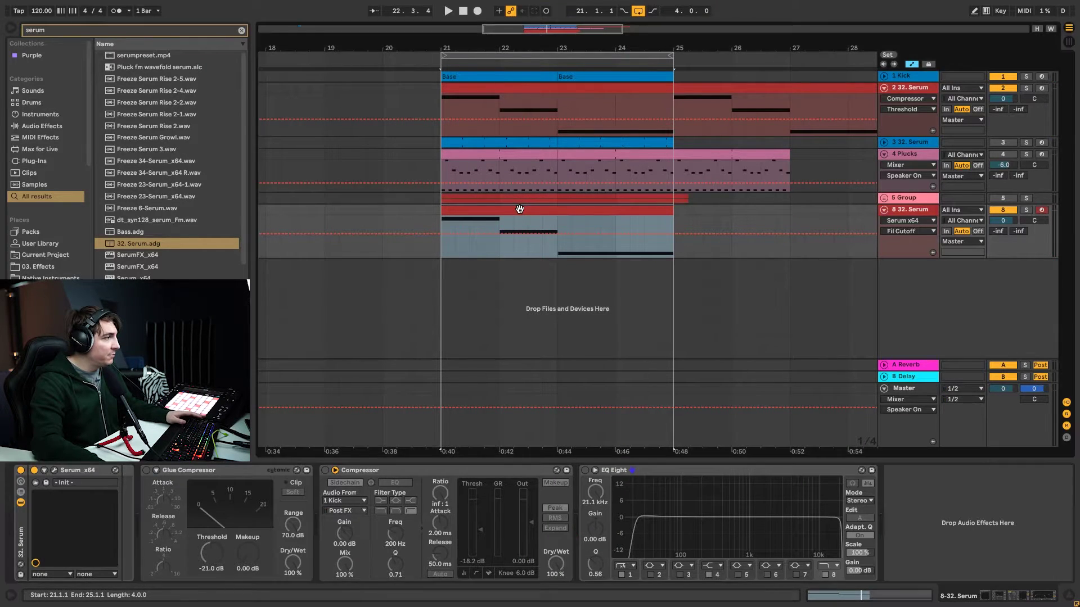
double_click(520, 210)
scroll(459, 329, "up", 5)
left_click(262, 347)
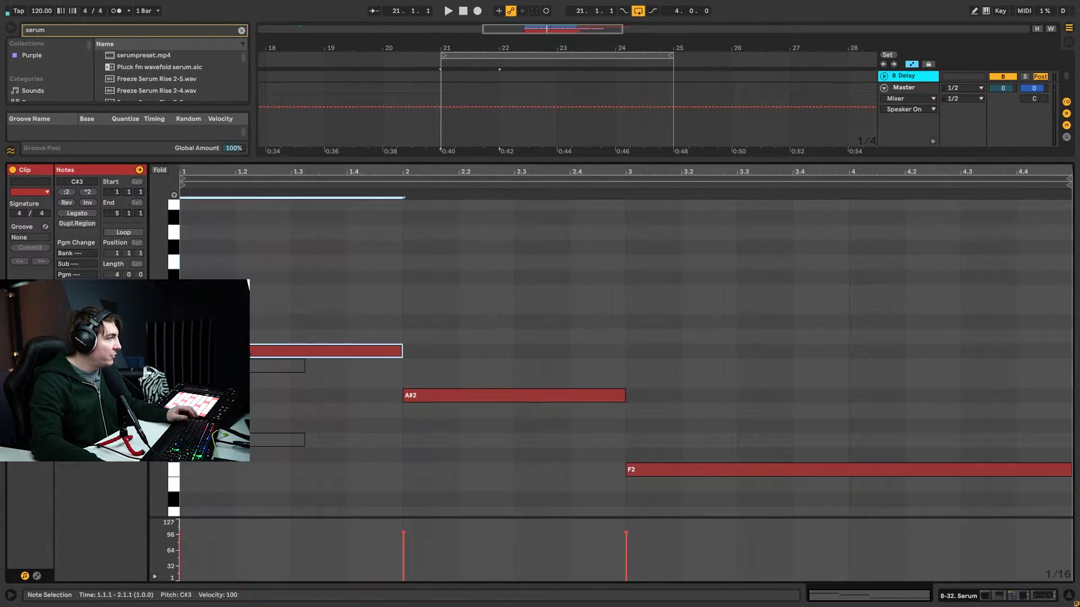
left_click_drag(249, 353, 208, 252)
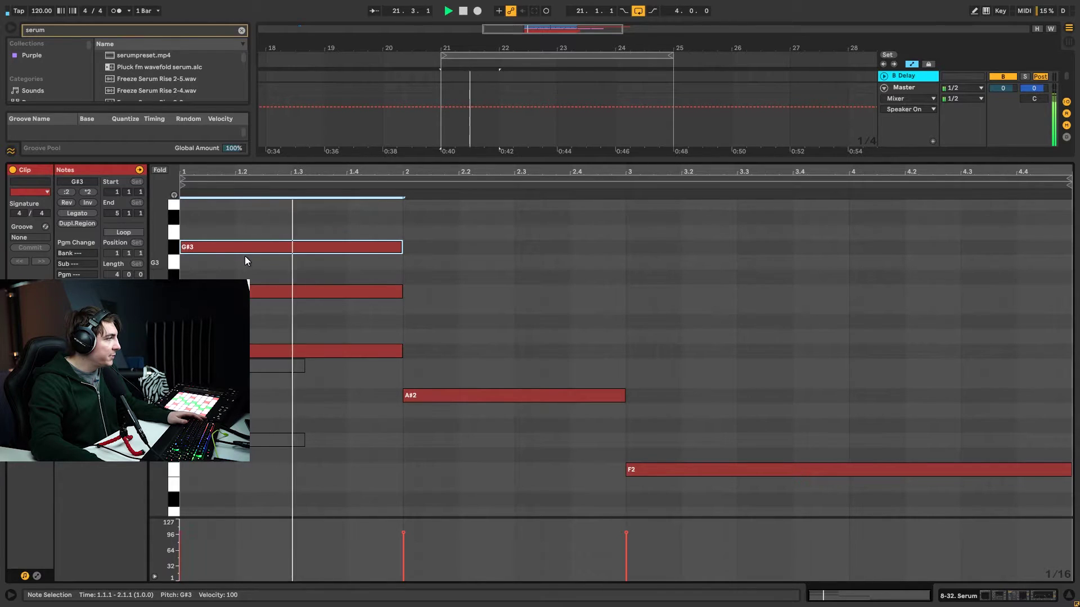
Add C#3 and F3 above A#2 in bar 2, and G#2 and C#3 above F2 across bars 3 and 4
left_click_drag(290, 291, 514, 357)
left_click_drag(373, 245, 595, 295)
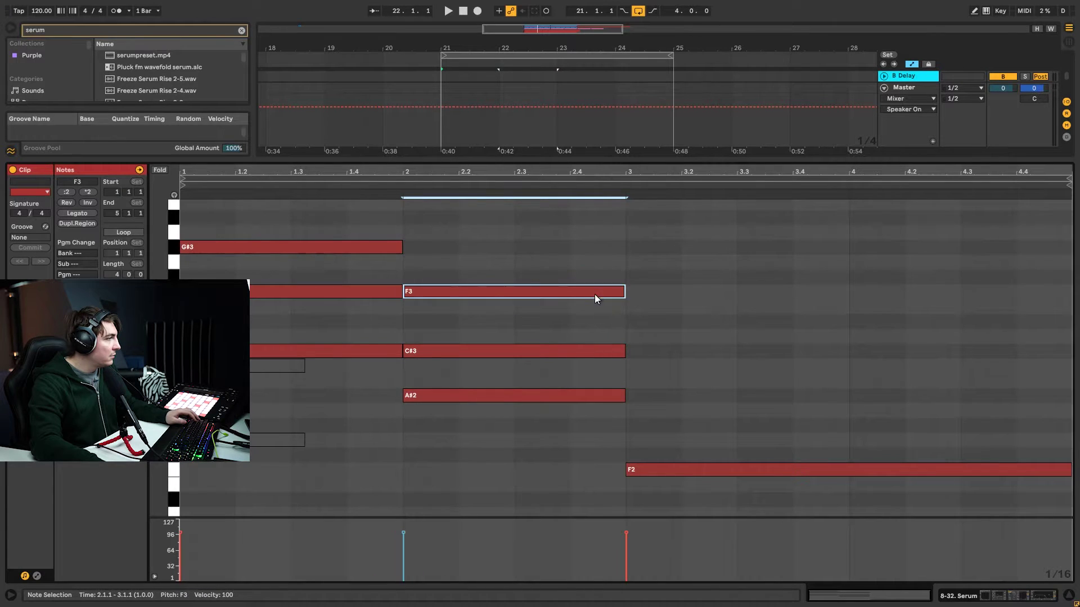
left_click_drag(553, 396, 784, 430)
left_click_drag(684, 425, 682, 354)
left_click(848, 426, "shift")
left_click_drag(849, 425, 1071, 426)
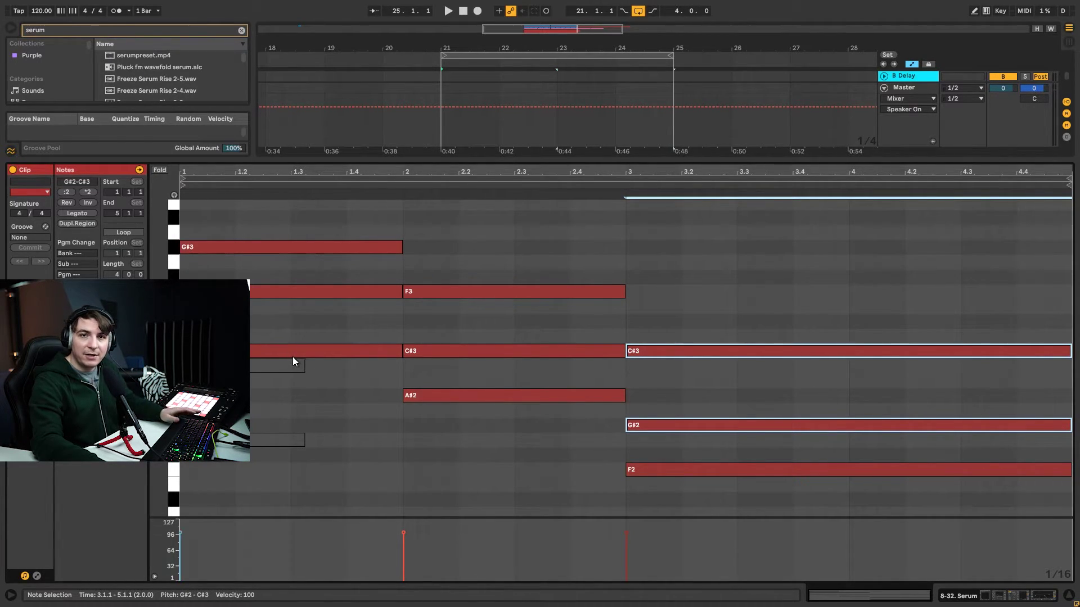
Audition the loop and lower the C#3 note in bars 3 and 4 to C3
key("space")
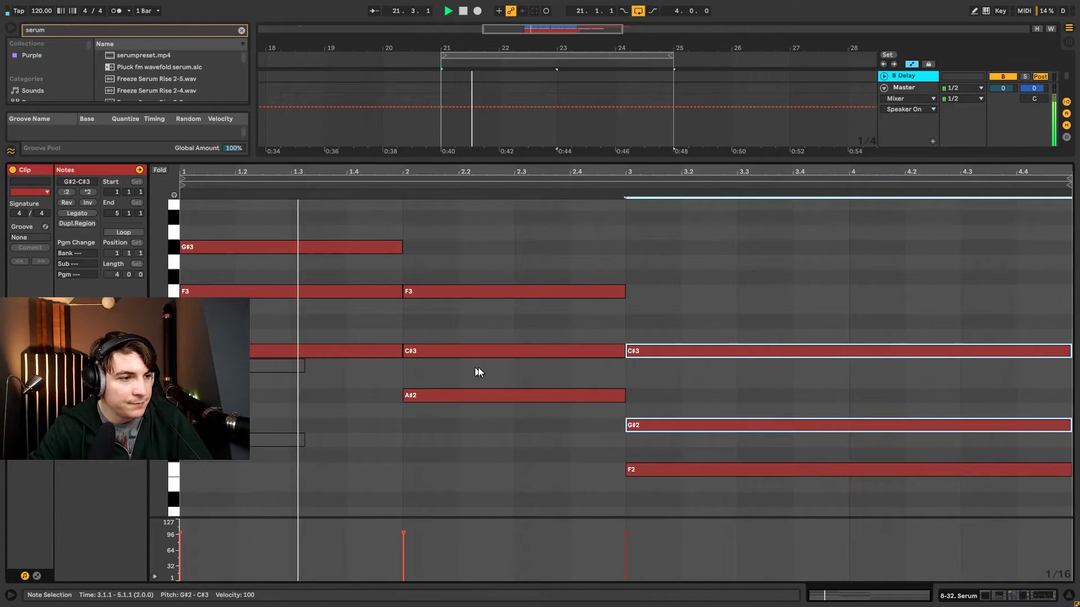
scroll(592, 407, "up", 2)
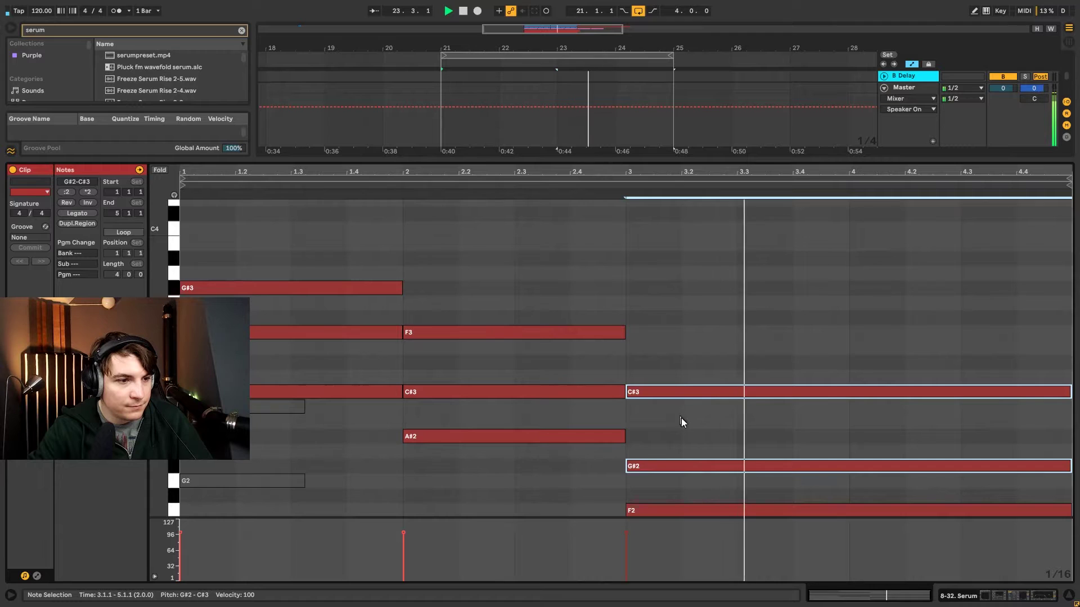
scroll(668, 468, "down", 2)
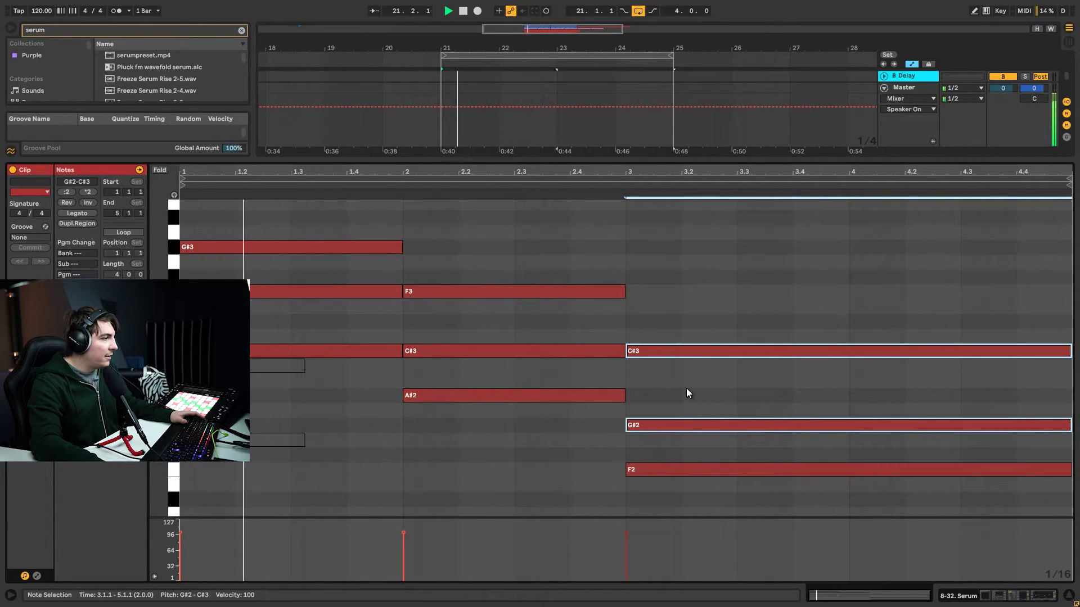
key("space")
left_click_drag(723, 504, 650, 365)
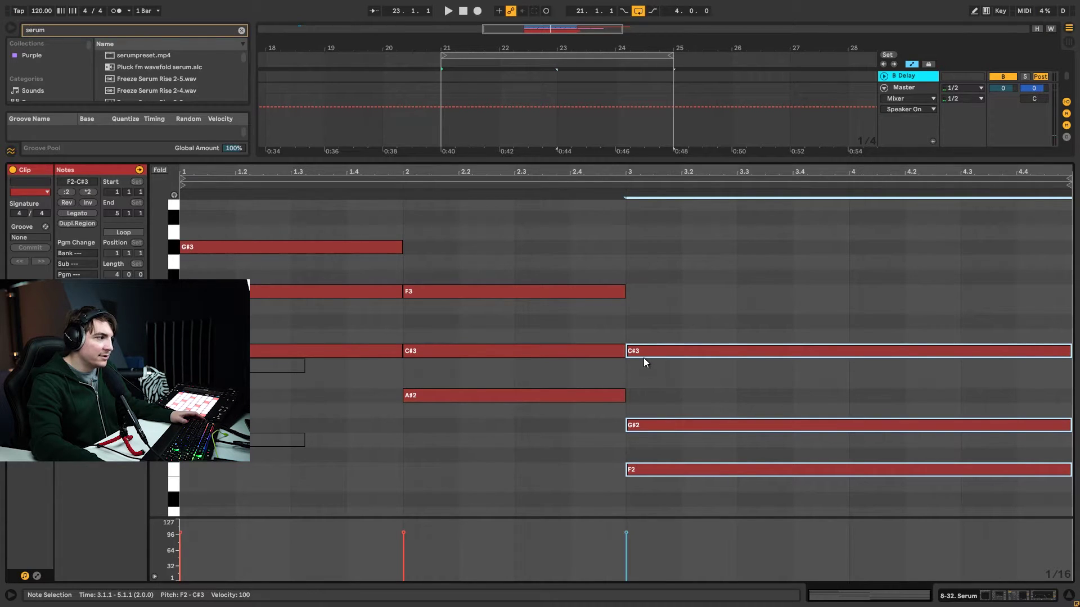
left_click(700, 313)
left_click(656, 349)
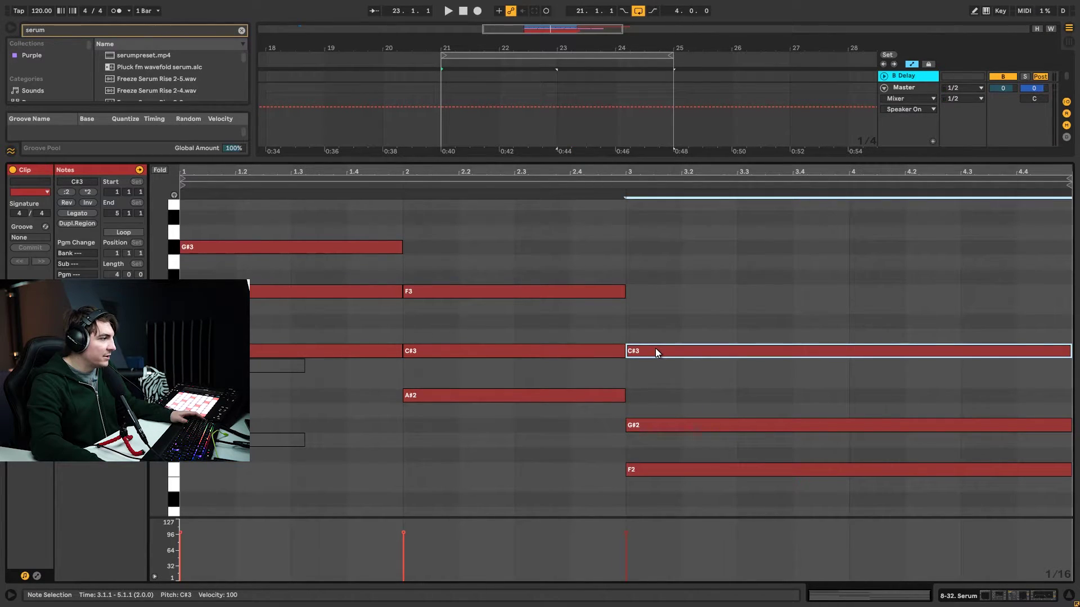
left_click_drag(656, 349, 657, 366)
key("space")
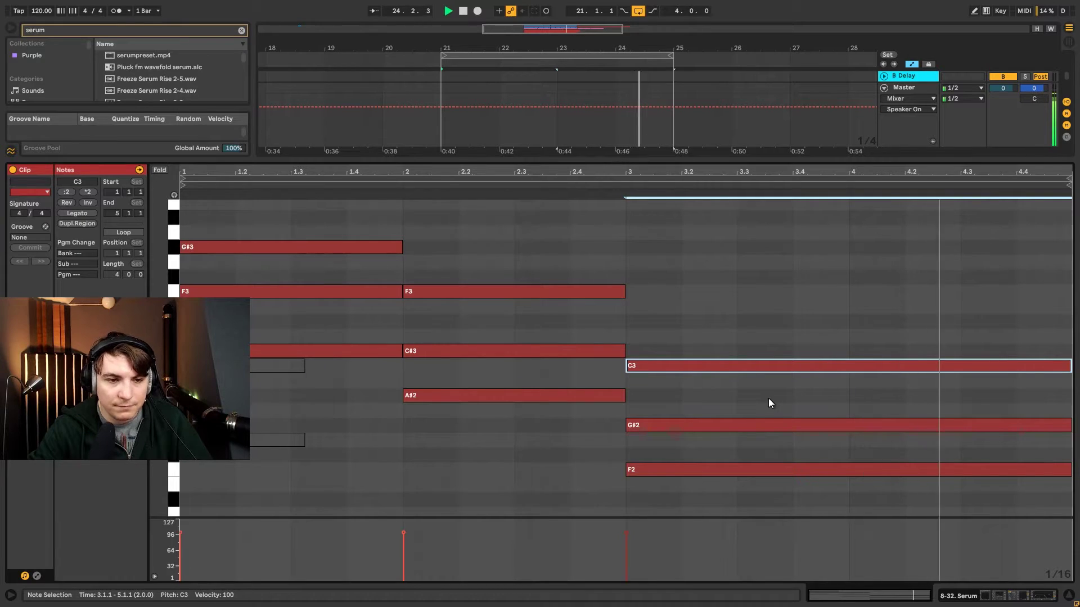
Add a one-bar C4 note above the G#3 in bar 1
scroll(407, 439, "up", 3)
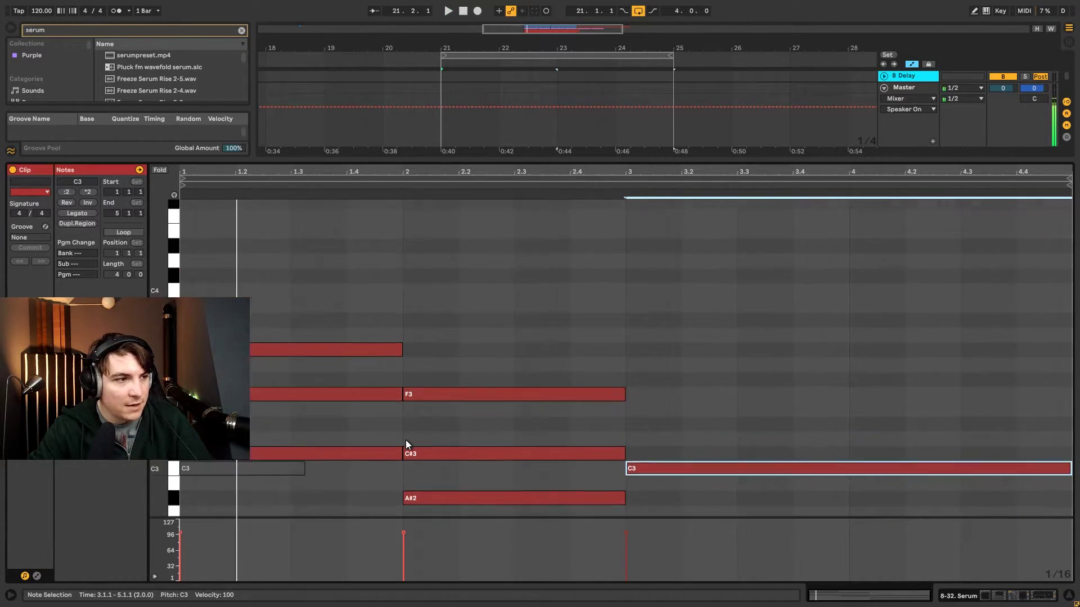
scroll(406, 440, "up", 2)
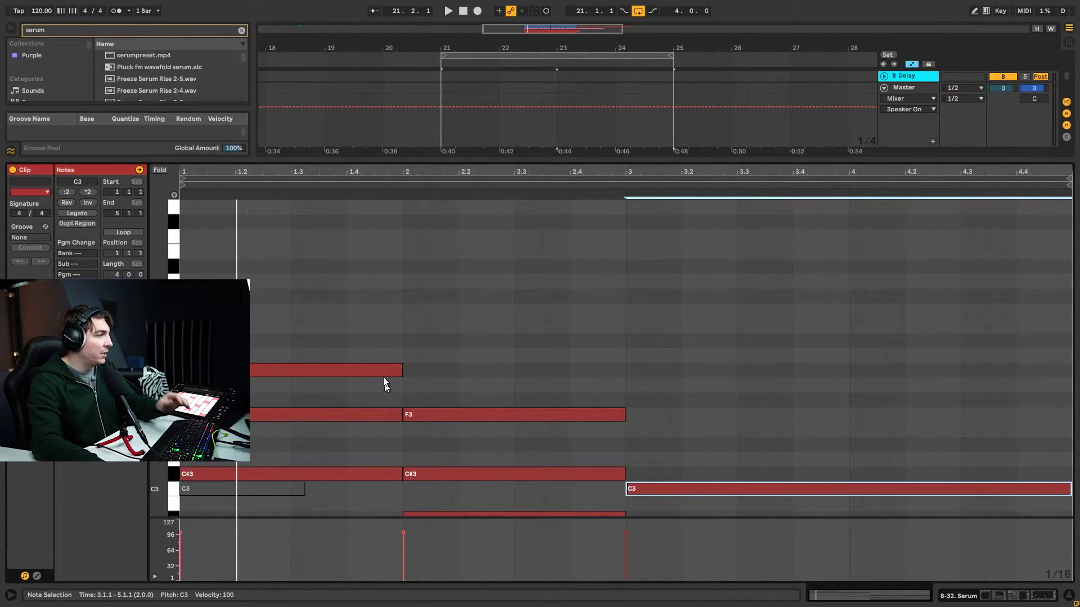
scroll(371, 332, "down", 4)
left_click_drag(356, 236, 299, 437)
left_click_drag(495, 467, 504, 299)
left_click_drag(704, 506, 688, 323)
scroll(284, 284, "up", 3)
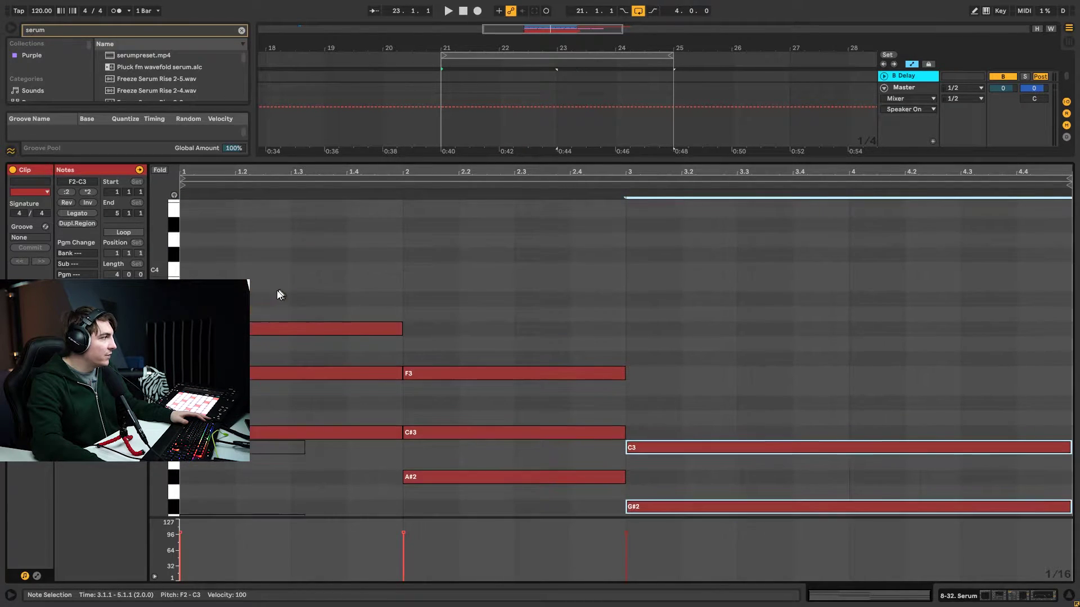
double_click(188, 270)
left_click_drag(193, 272, 397, 275)
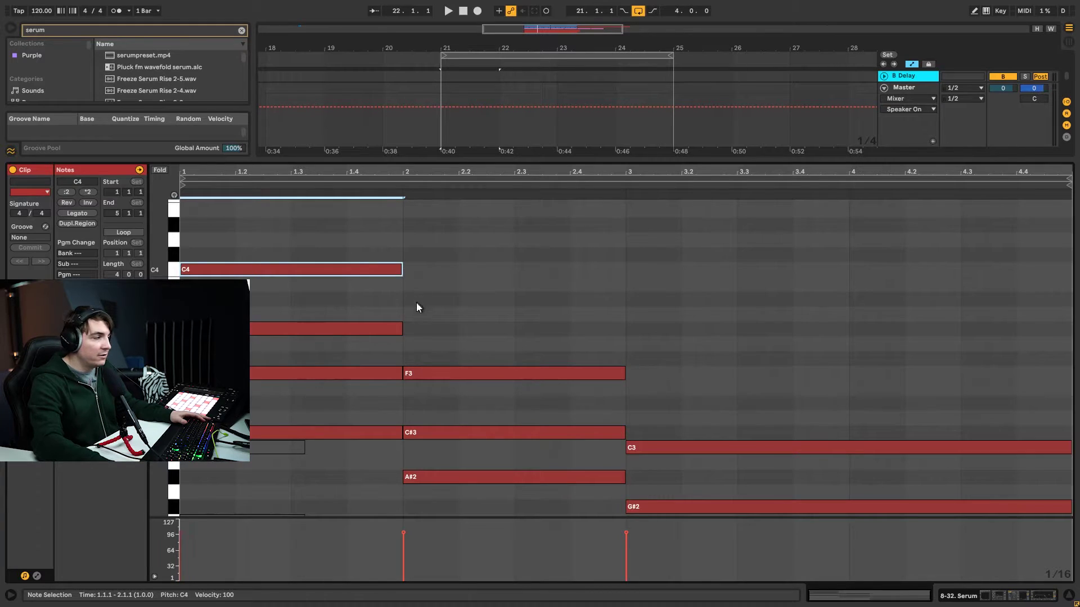
Add a C#4 note across bar 2 and an A#3 note across bars 3 and 4
scroll(425, 320, "down", 5)
scroll(505, 328, "up", 4)
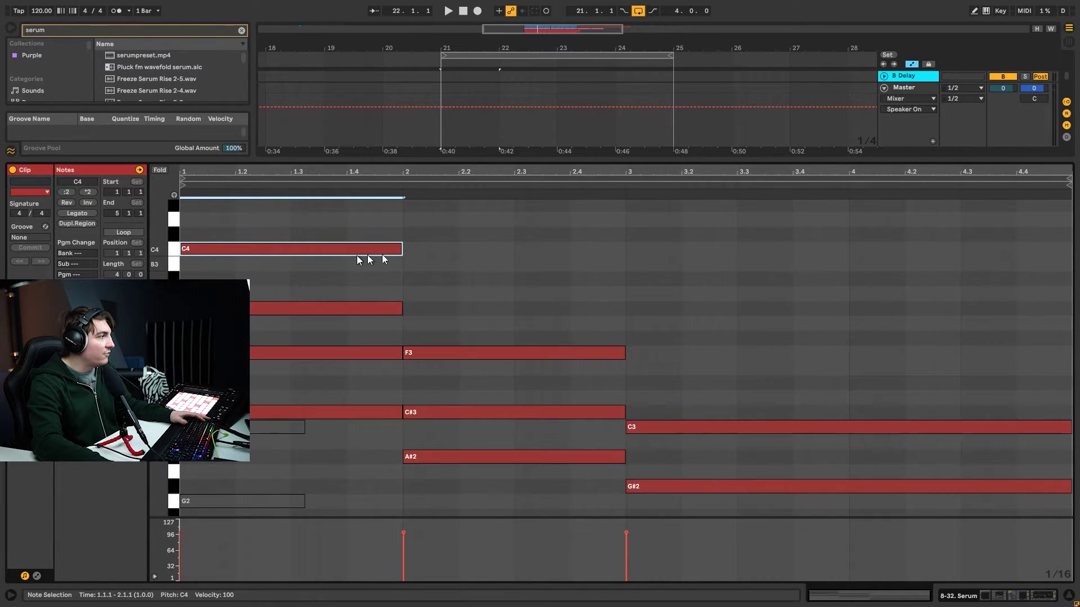
scroll(474, 271, "up", 2)
key("space")
left_click_drag(361, 289, 486, 289)
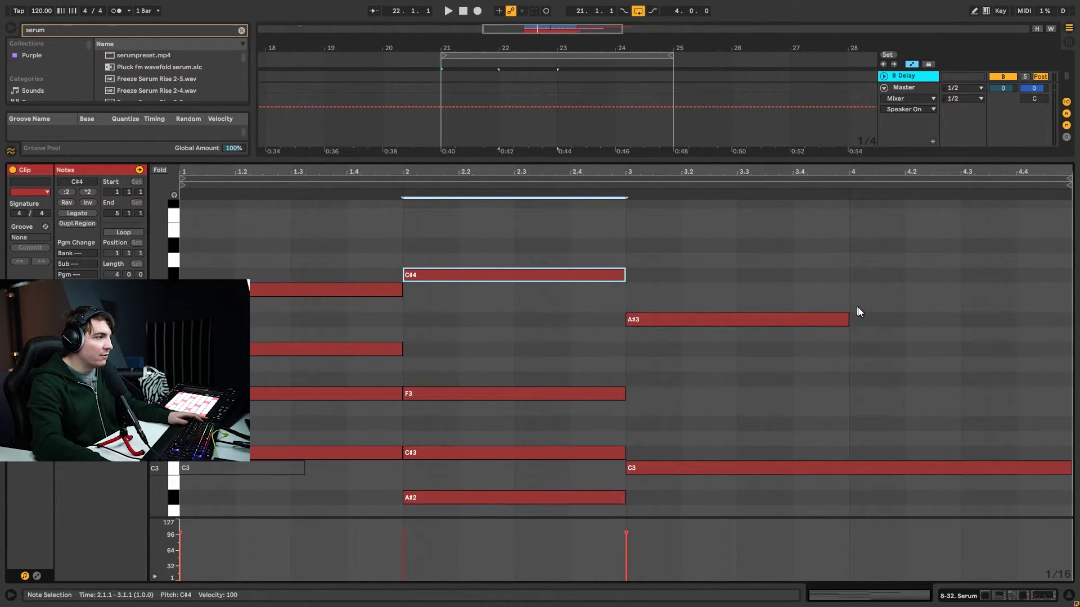
left_click_drag(847, 315, 1067, 324)
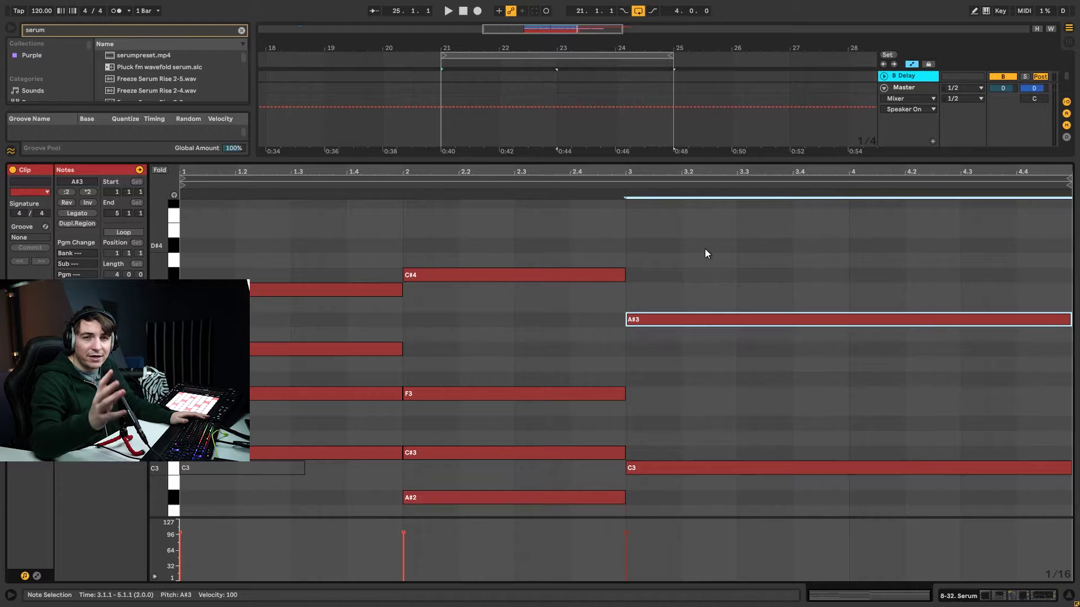
Play the loop, then drop bar 1's F3 to F2 and bar 2's C#3 to C#2
key("space")
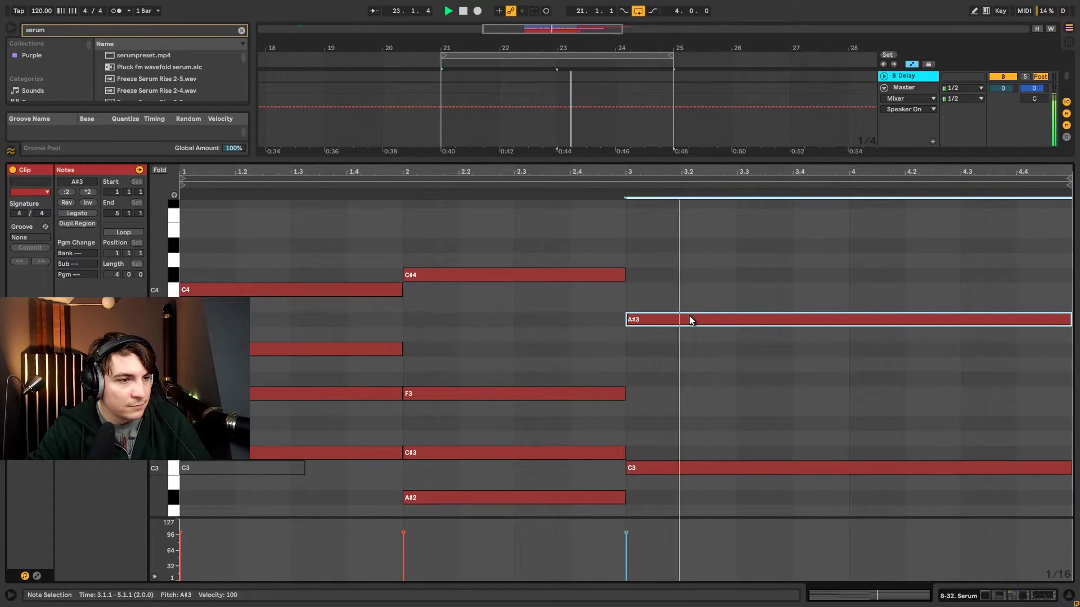
scroll(690, 316, "down", 1)
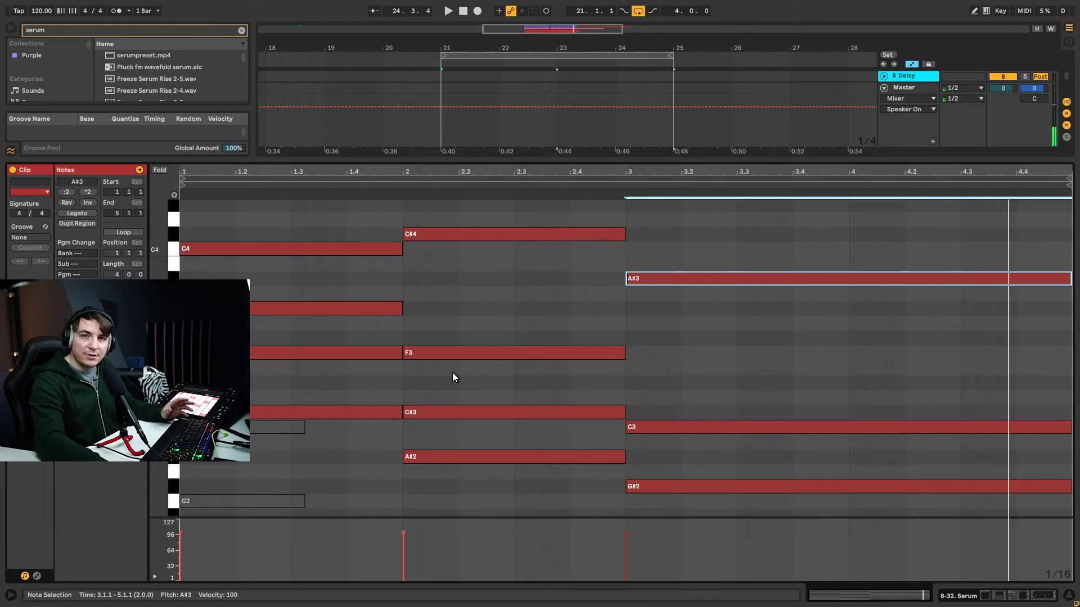
scroll(451, 371, "down", 1)
left_click(280, 331)
key("space")
key("shift+Down")
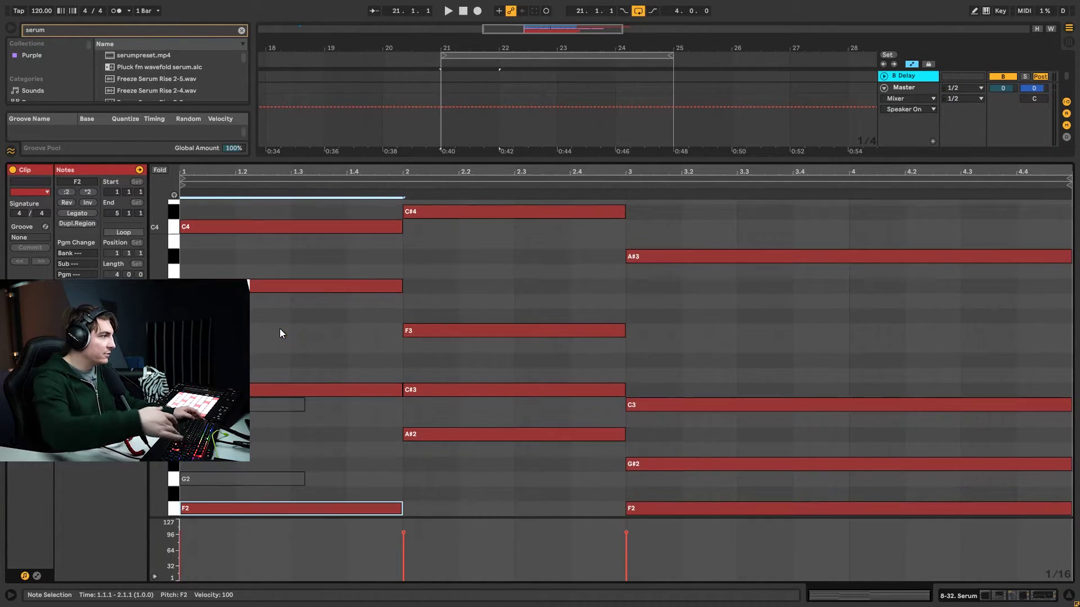
scroll(464, 293, "down", 5)
left_click(469, 288)
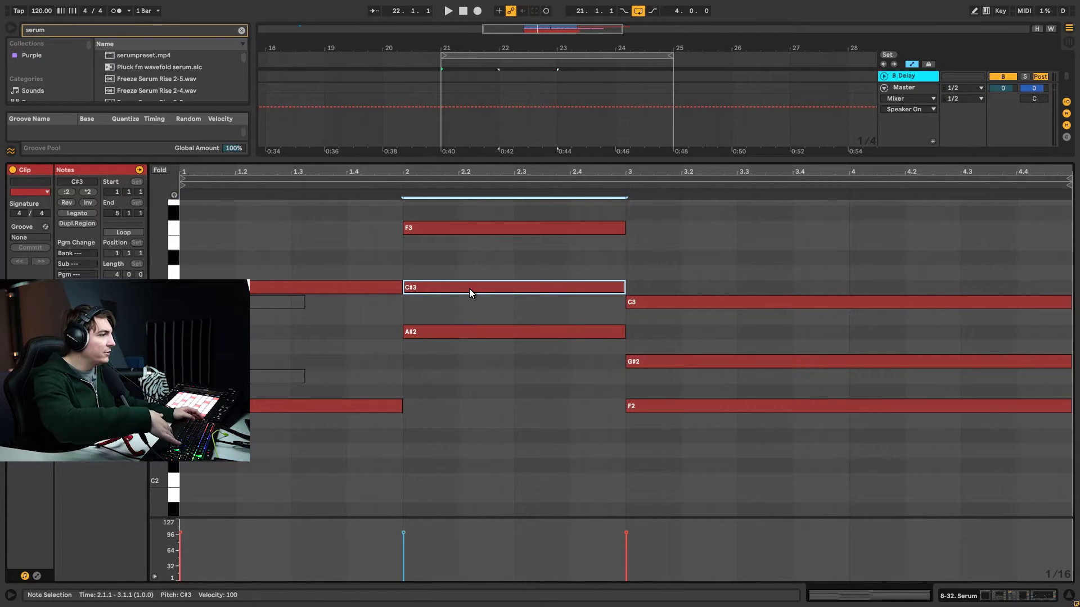
key("shift+Down")
Try the G#2 note in bars 3 and 4 an octave lower at G#1 while the loop plays, then restore it
scroll(632, 280, "down", 5)
left_click(665, 263)
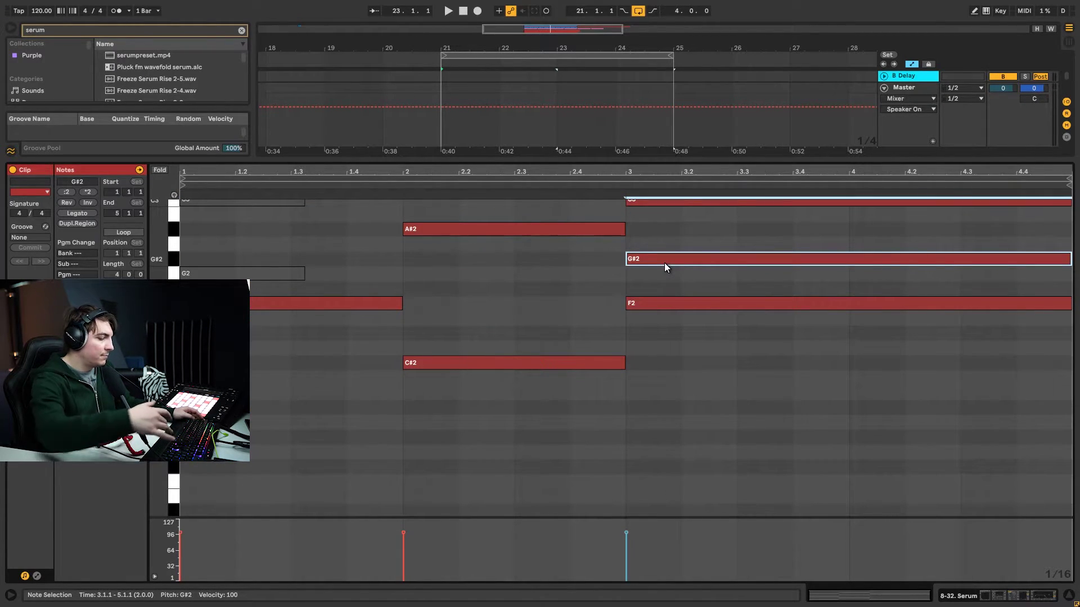
key("shift+Down")
key("space")
scroll(467, 326, "up", 5)
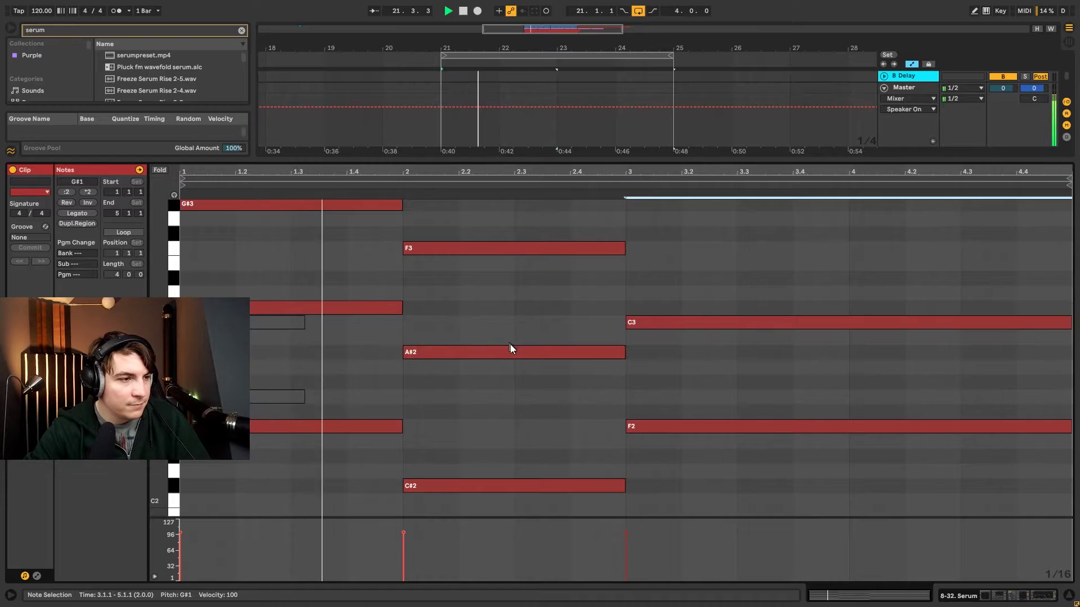
scroll(509, 343, "up", 4)
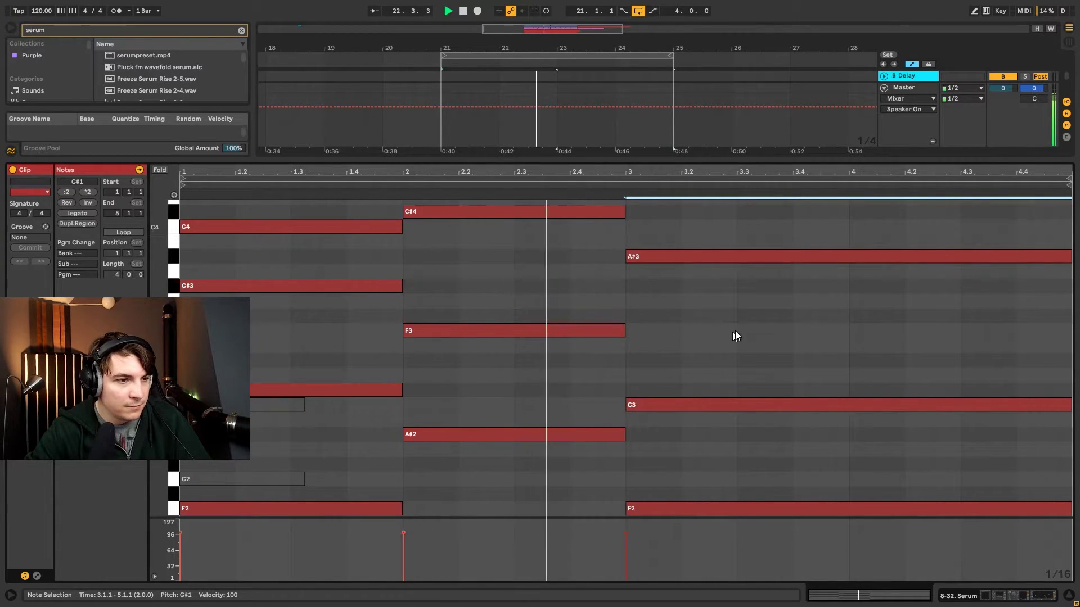
scroll(731, 365, "down", 10)
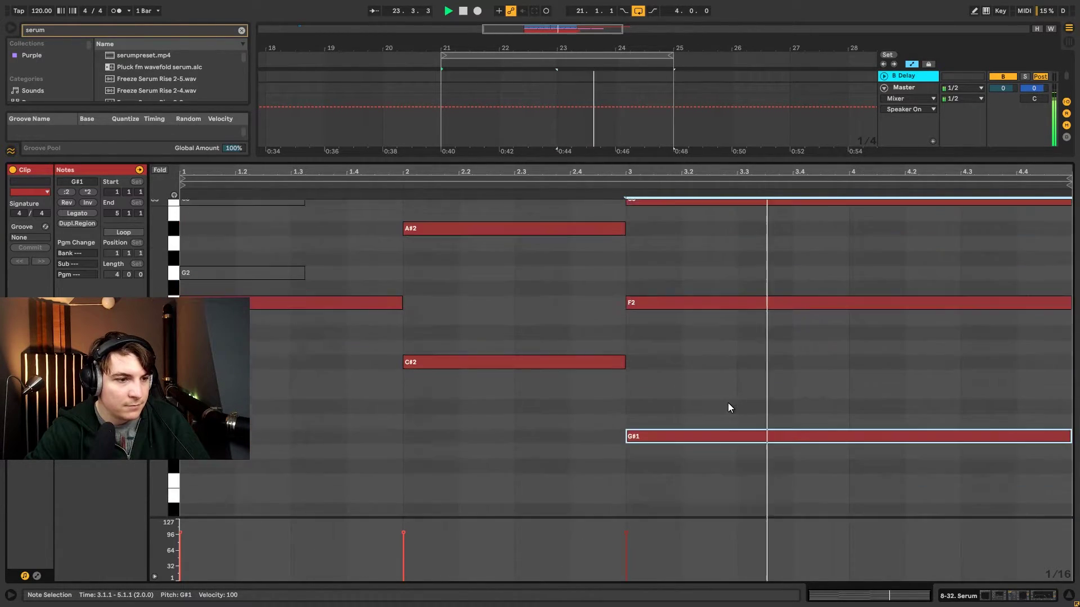
key("shift+Up")
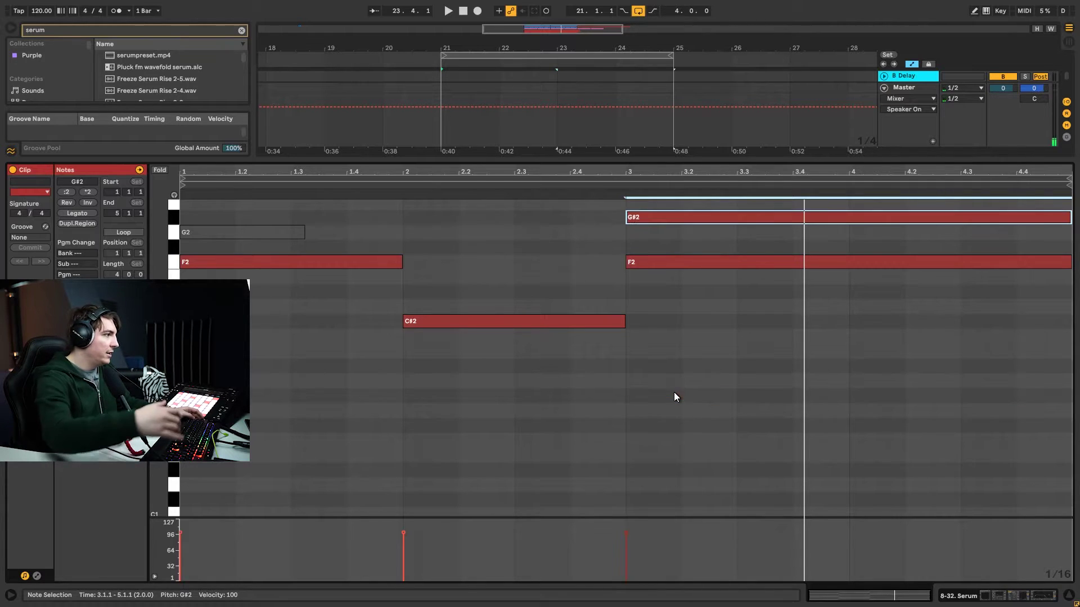
Audition the chords, return to the arrangement, open the new layer's Serum and set oscillator A's unison to 3
scroll(673, 393, "up", 5)
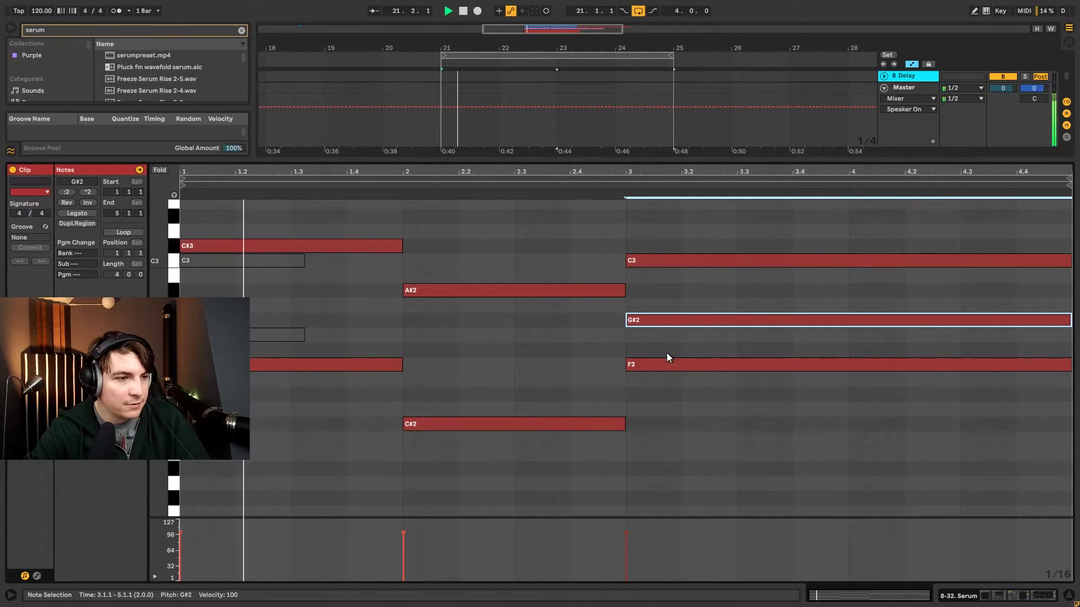
scroll(667, 354, "up", 6)
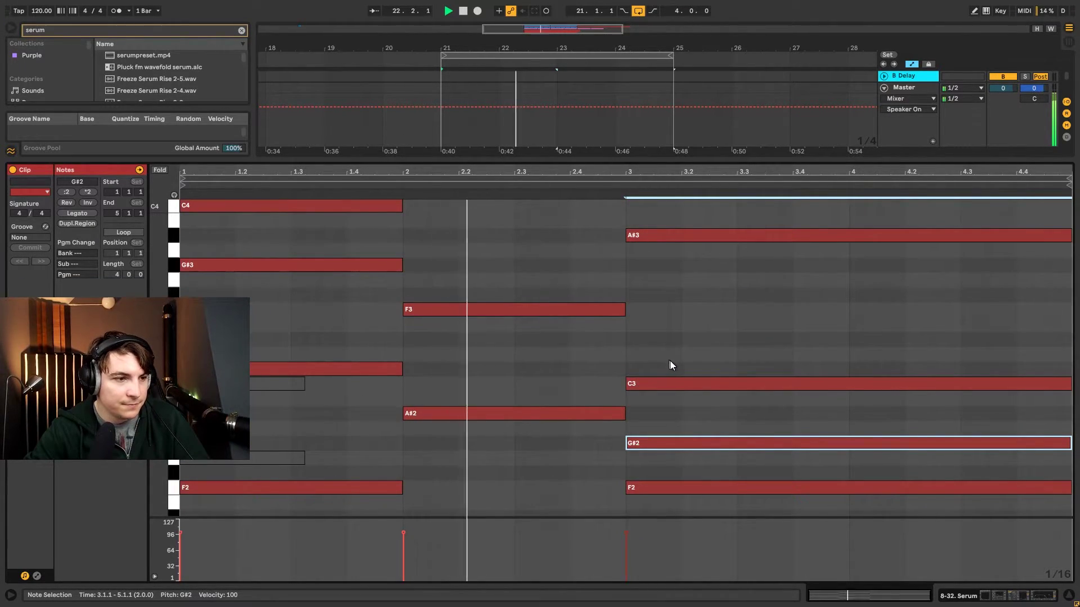
scroll(670, 360, "down", 4)
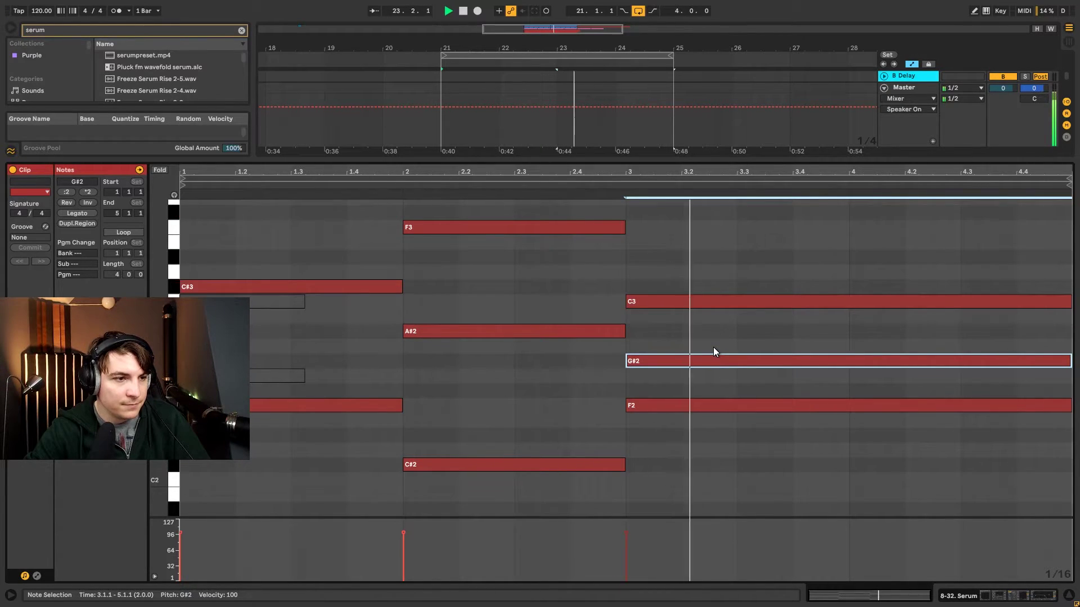
scroll(713, 348, "up", 4)
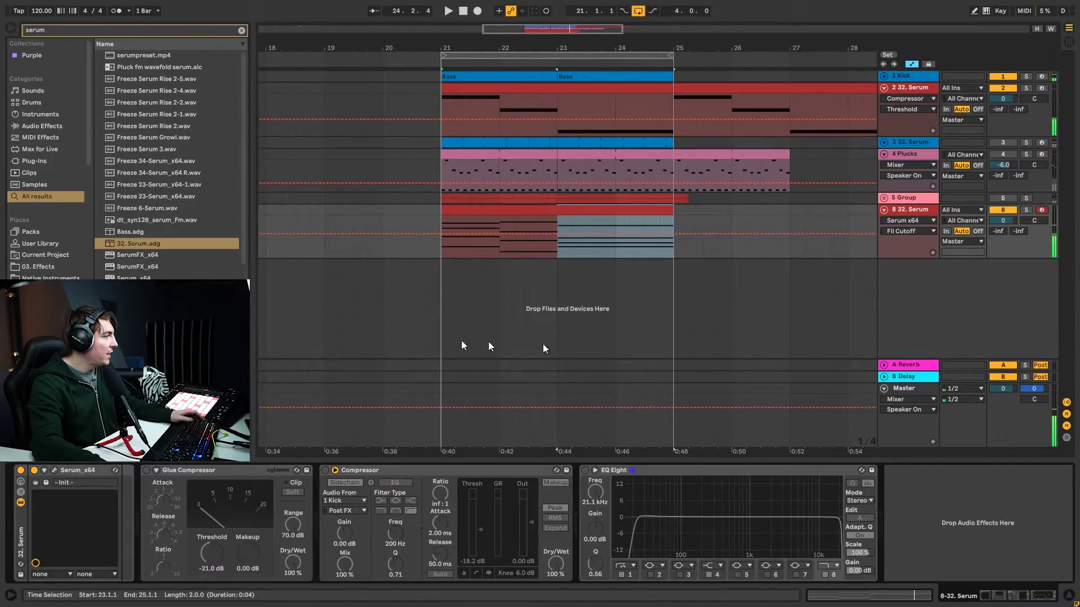
left_click(54, 470)
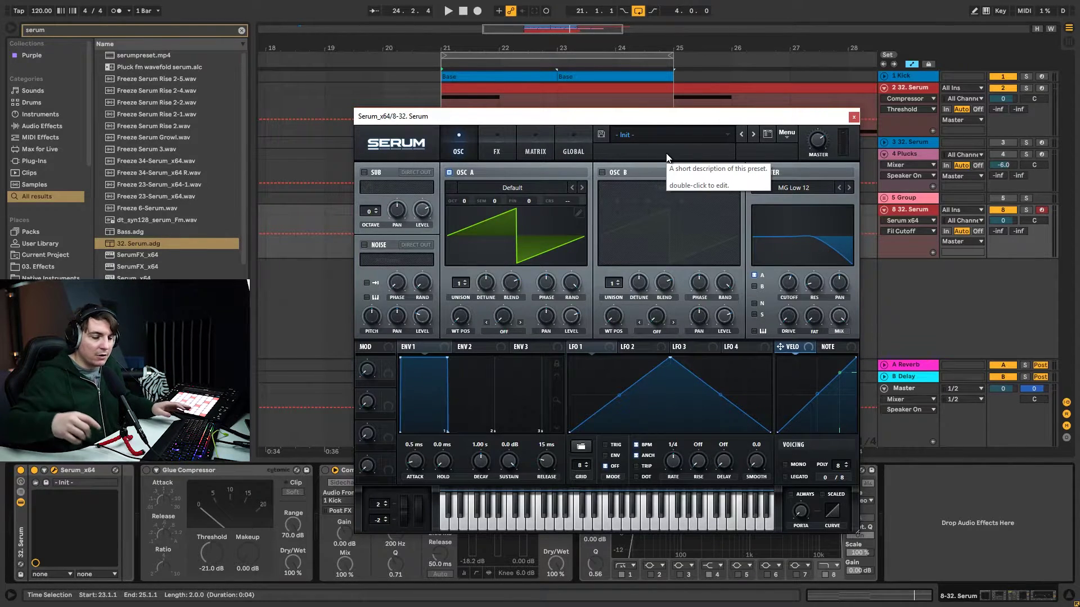
left_click_drag(464, 287, 460, 279)
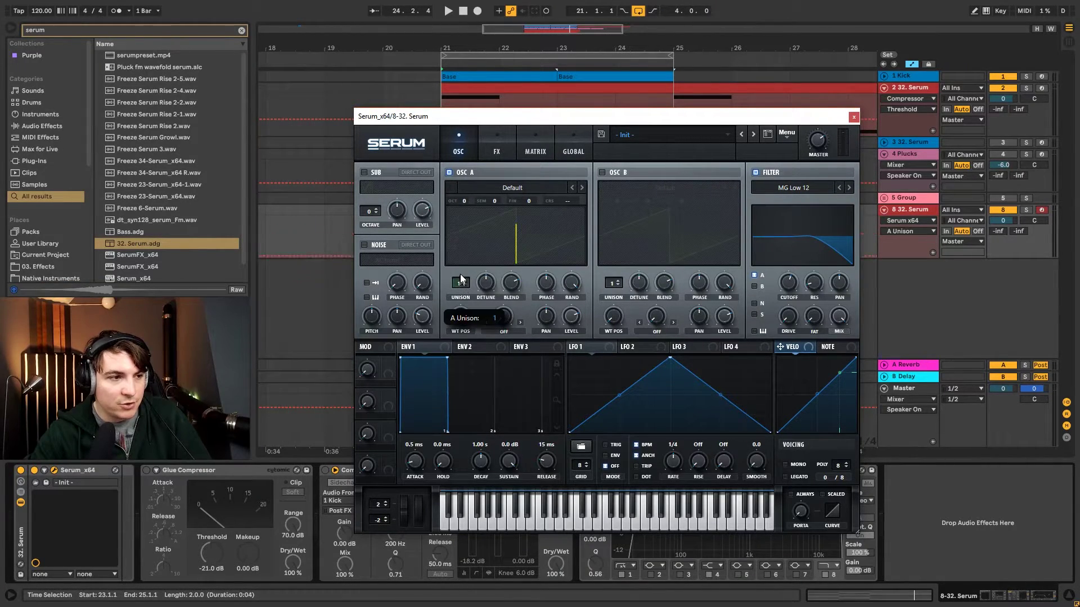
key("space")
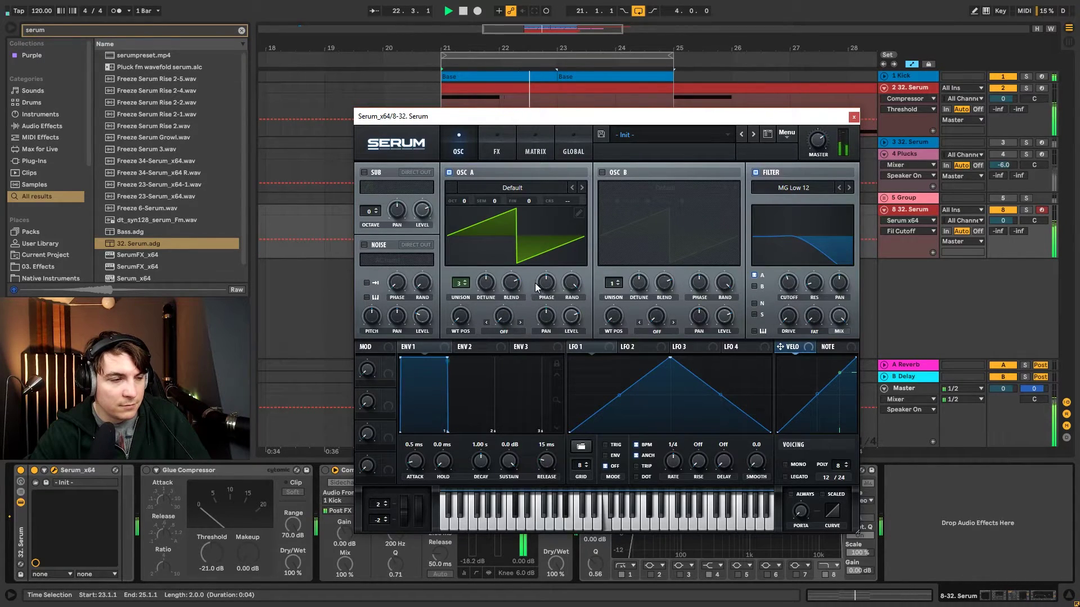
left_click_drag(488, 291, 463, 273)
key("space")
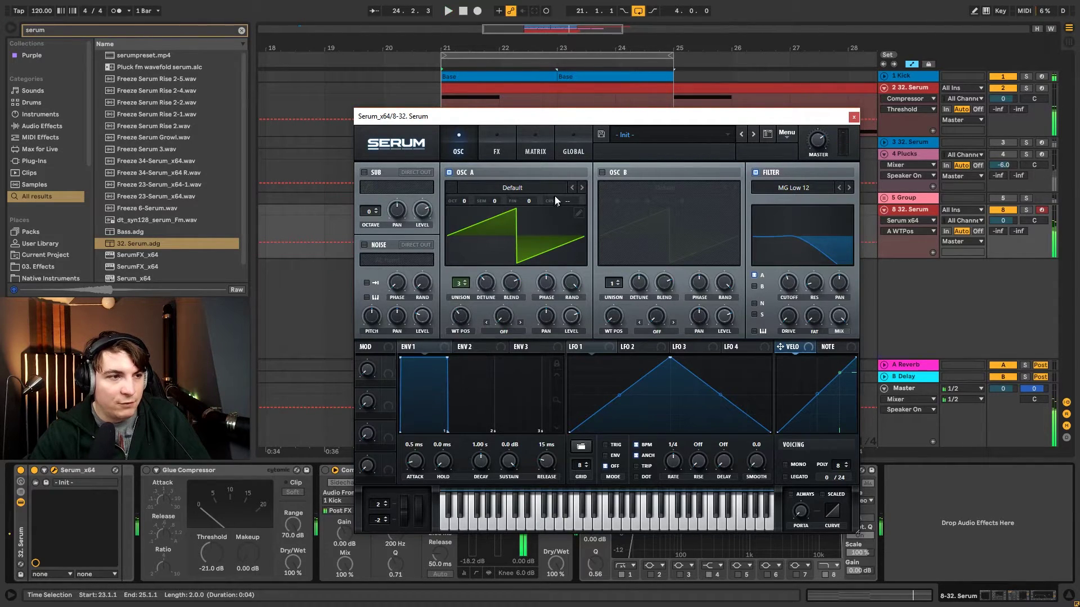
Try the 4088 and Acid wavetables in oscillator A, sweeping the wavetable position while the loop plays
left_click(581, 190)
key("space")
mouse_move(460, 321)
left_mouse_down()
mouse_move(471, 291)
mouse_move(477, 324)
mouse_move(484, 307)
mouse_move(474, 306)
left_mouse_up()
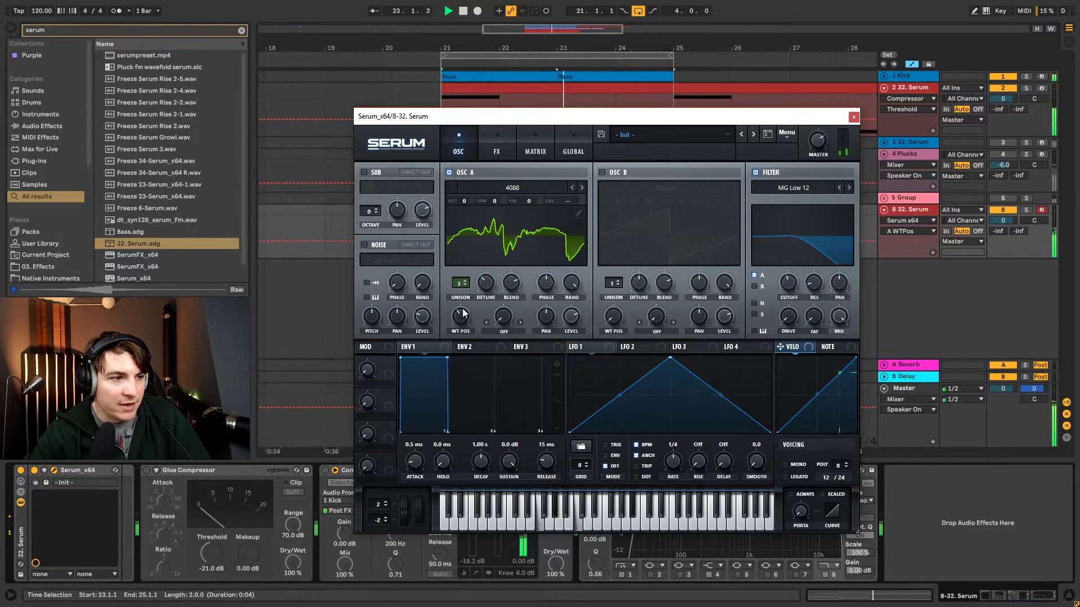
left_click_drag(474, 324, 474, 270)
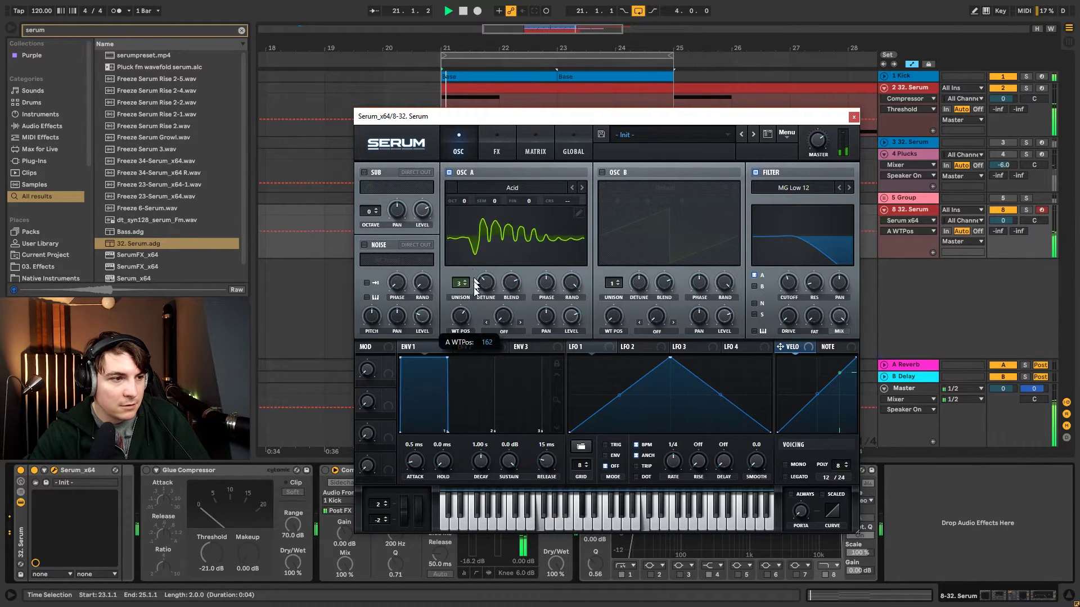
key("space")
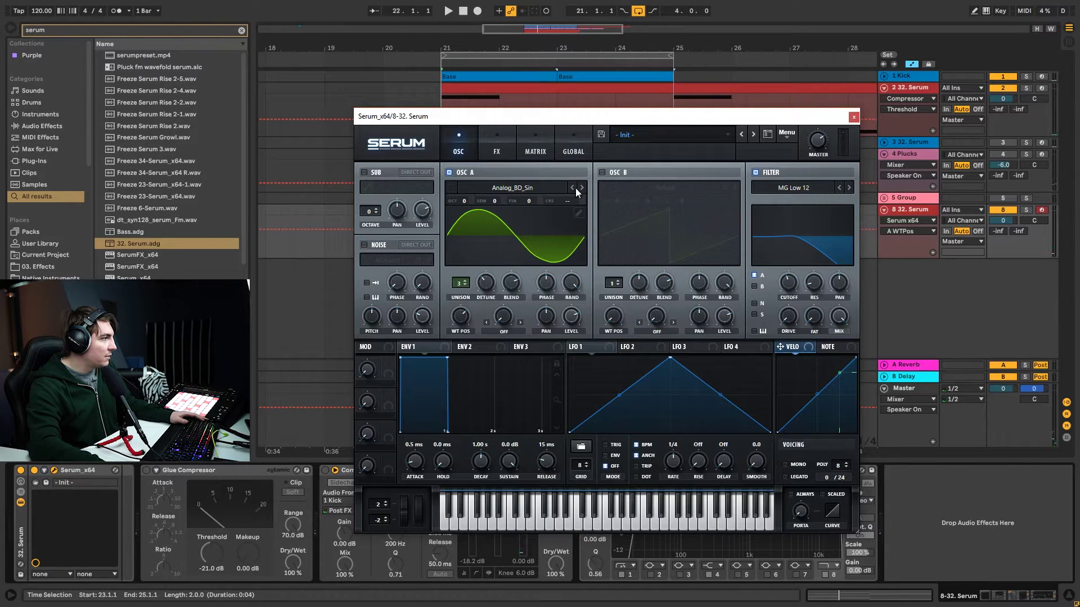
Load the Basic Mg wavetable in oscillator A and modulate its wavetable position with LFO 1
left_click(582, 189)
key("space")
left_click_drag(470, 320, 460, 345)
key("space")
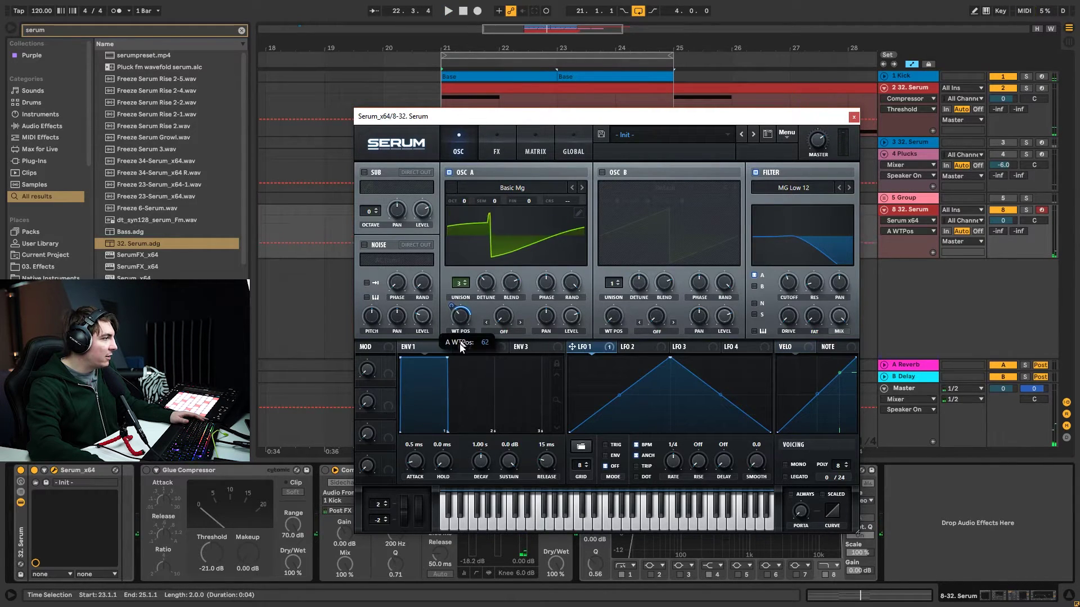
left_click_drag(451, 306, 457, 293)
key("space")
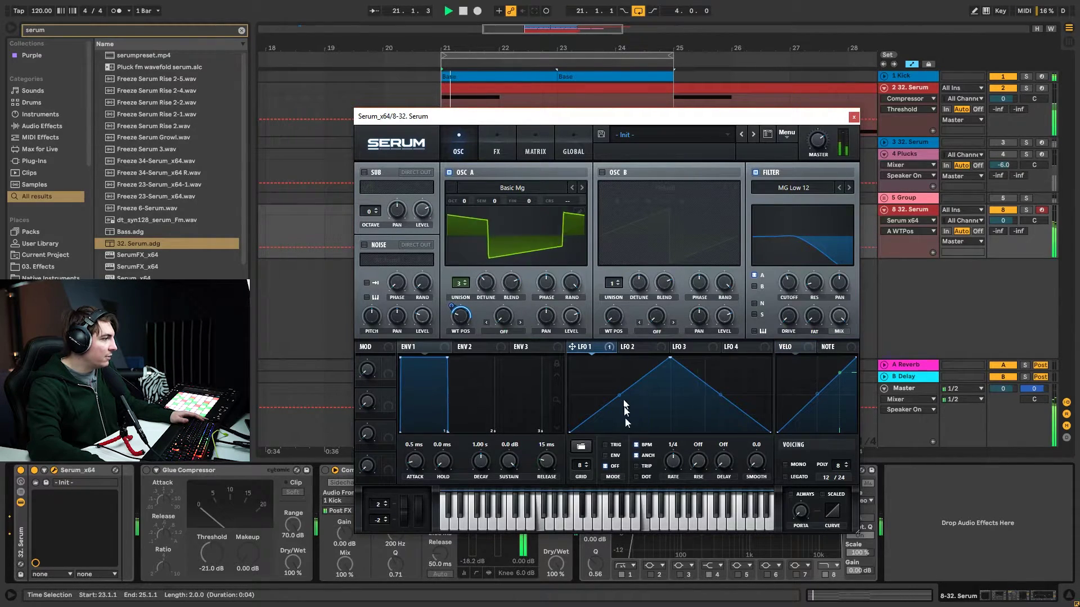
Slow LFO 1's rate to one bar and modulate oscillator A's unison blend with LFO 2 at a 2 bar rate
left_click_drag(673, 459, 672, 470)
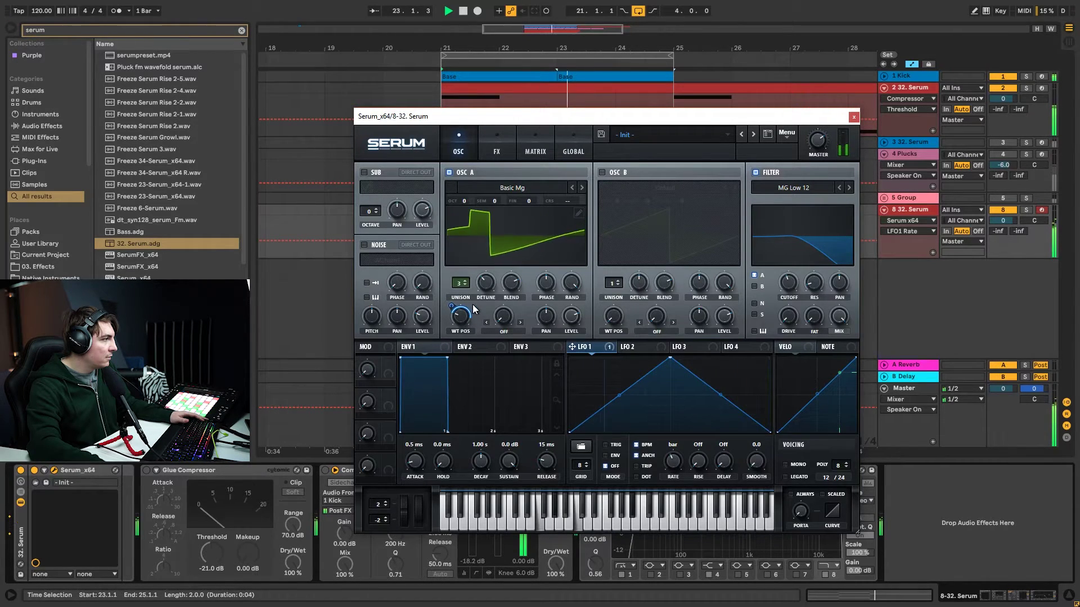
left_click_drag(511, 284, 511, 287)
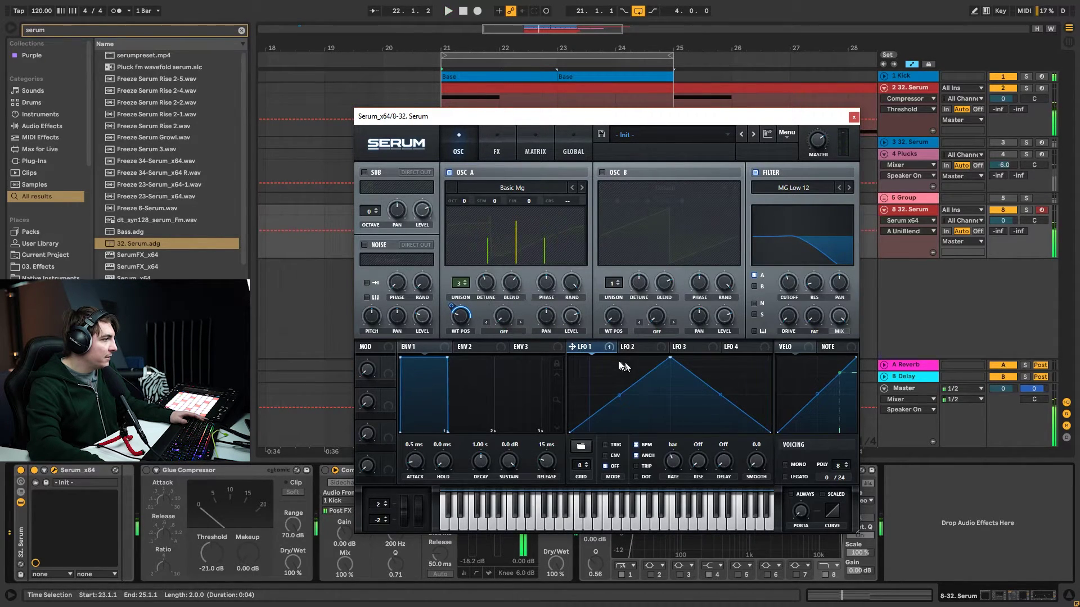
key("space")
left_click(630, 347)
key("space")
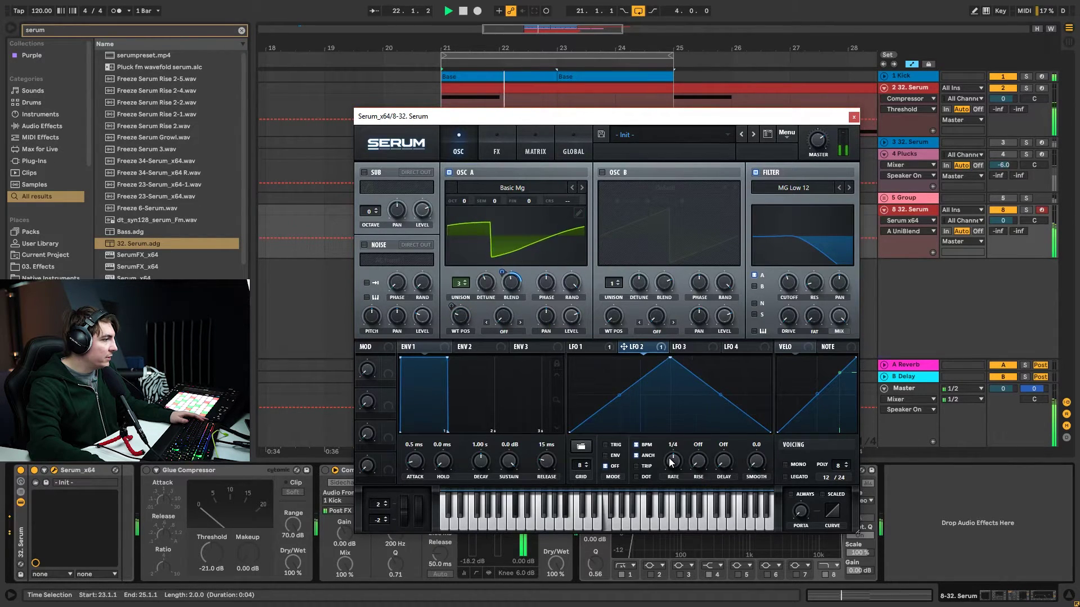
left_click_drag(674, 479, 679, 494)
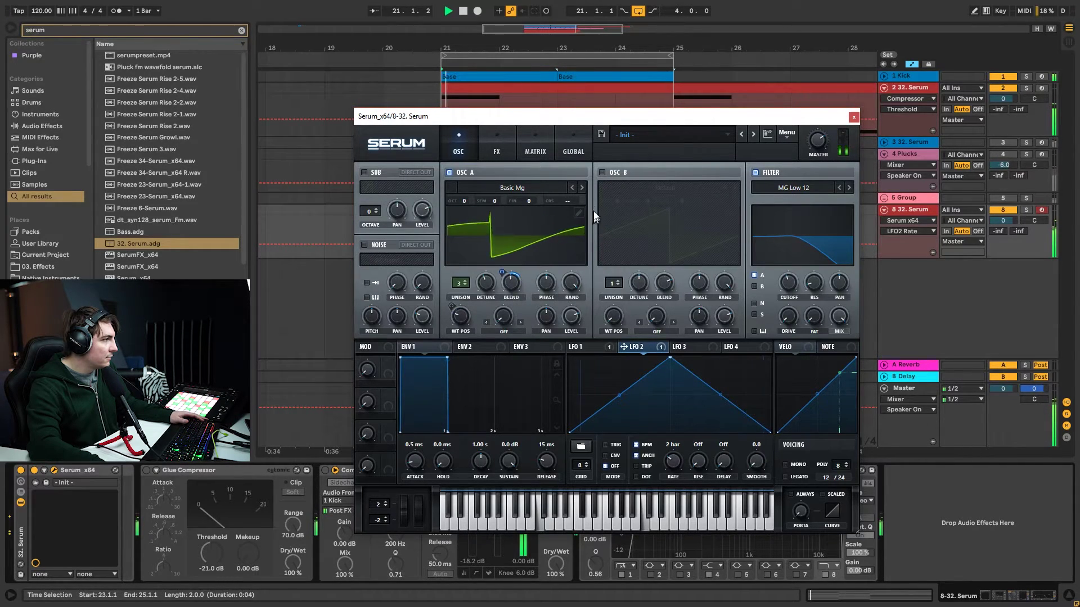
key("space")
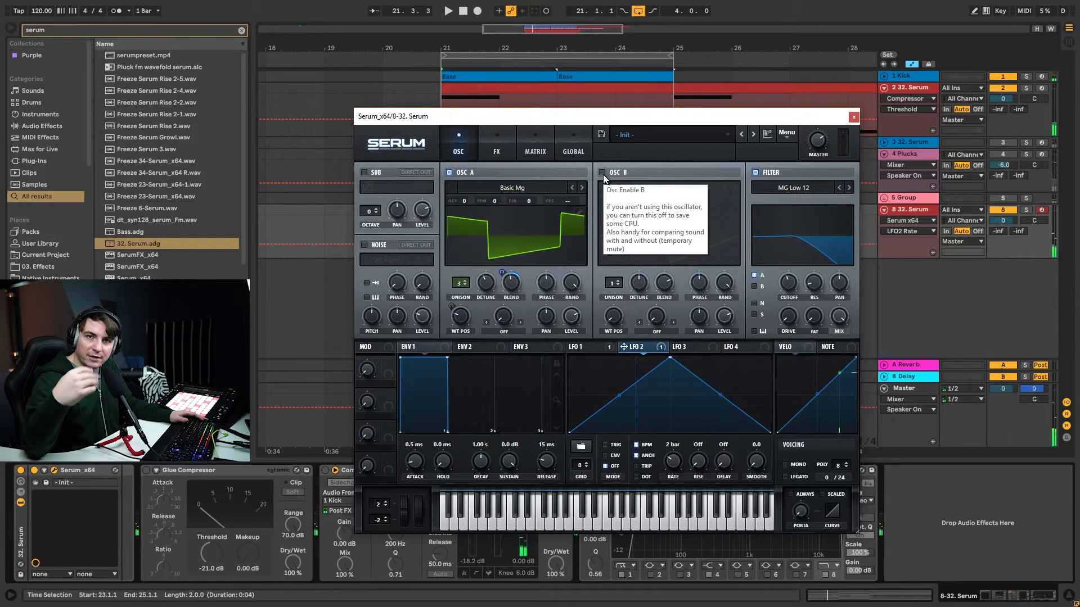
Enable oscillator B through the filter with unison 2 and octave +1, and reduce its detune and level while the loop plays
left_click(602, 173)
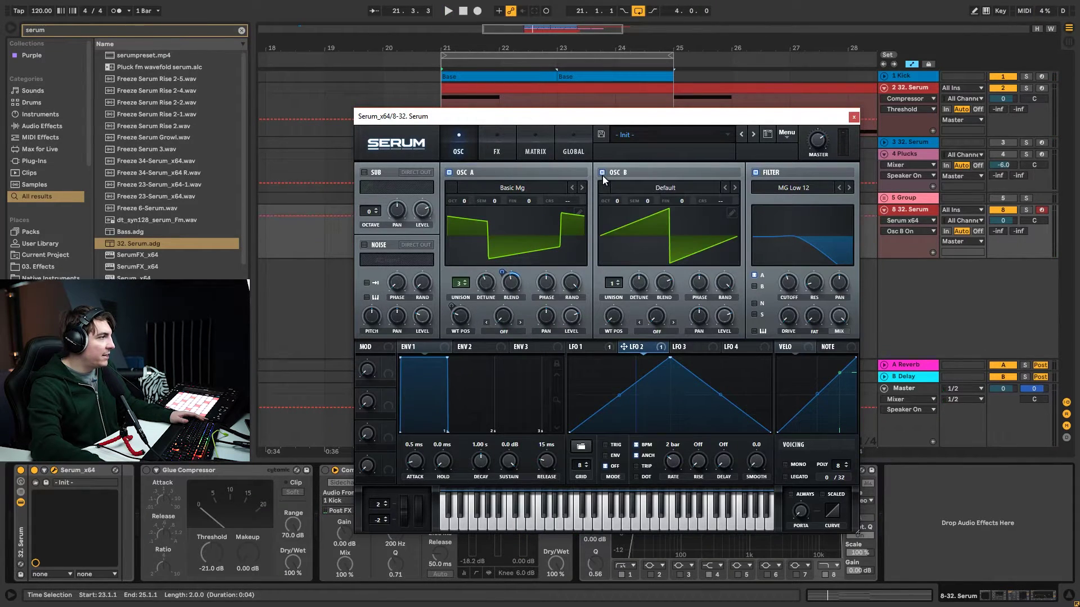
left_click(613, 285)
left_click_drag(617, 201, 620, 177)
key("space")
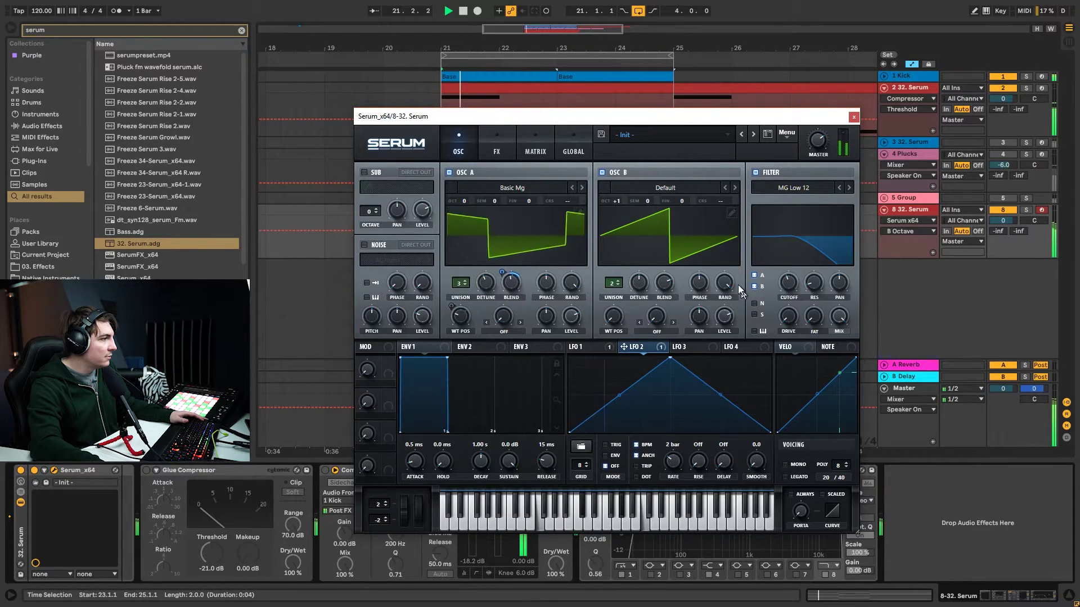
left_click_drag(639, 282, 646, 330)
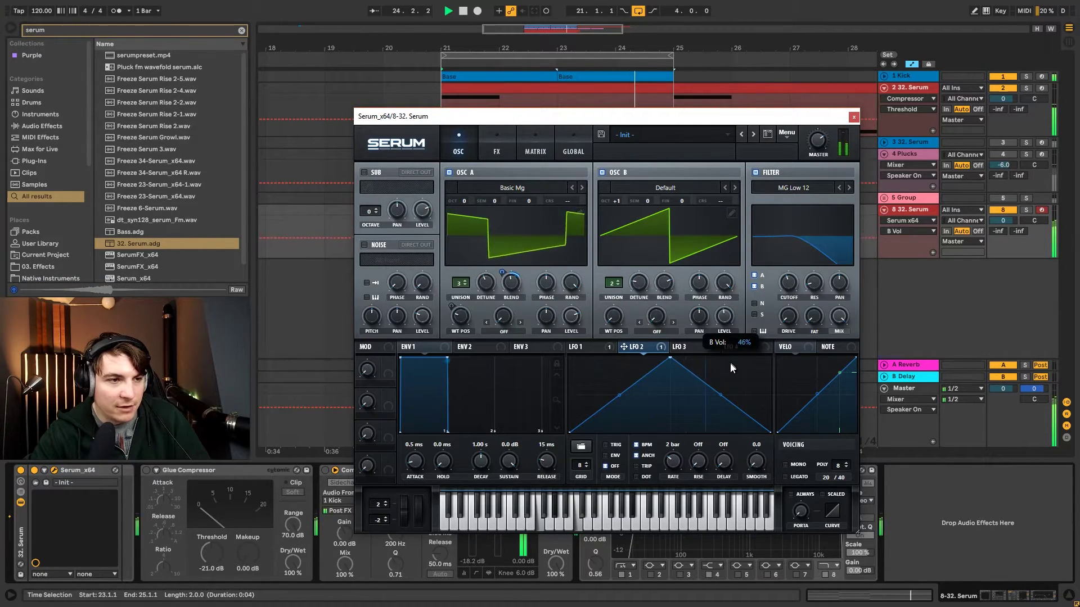
left_click(726, 316)
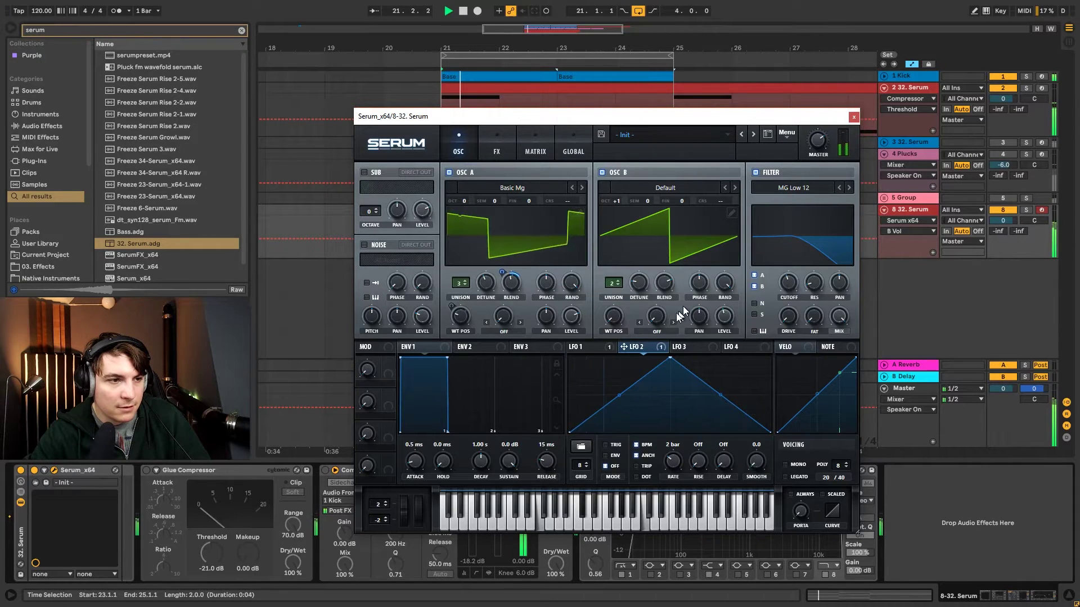
Try the Basic Mg and Basic Mini wavetables in oscillator B, sweeping the wavetable position while the loop plays
left_click(734, 187)
left_click_drag(613, 321, 633, 240)
left_click(735, 187)
left_click(734, 187)
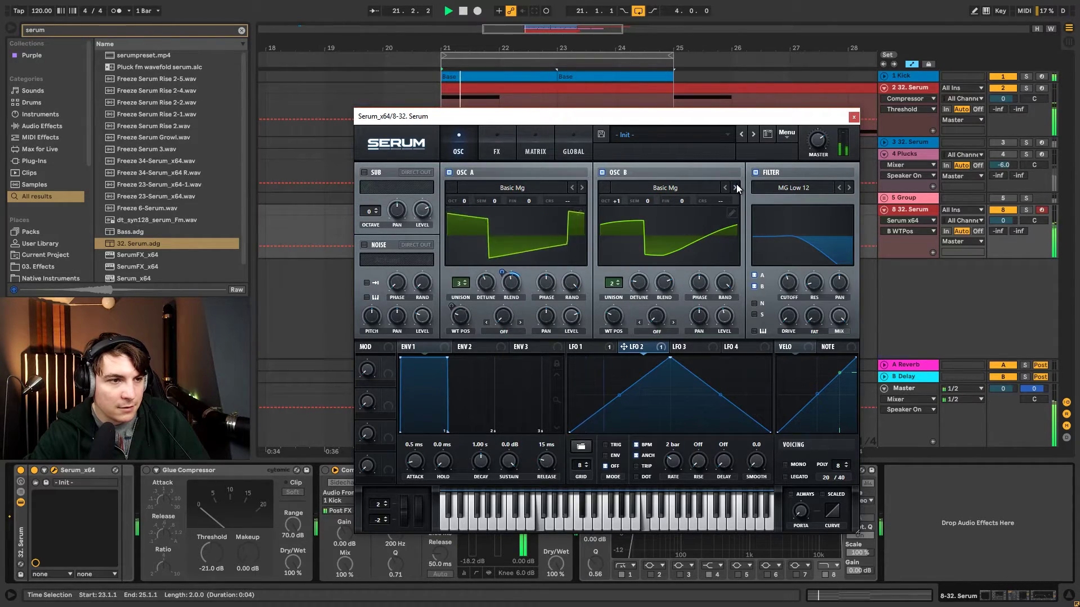
left_click(735, 187)
mouse_move(617, 321)
left_mouse_down()
mouse_move(633, 254)
mouse_move(632, 331)
left_mouse_up()
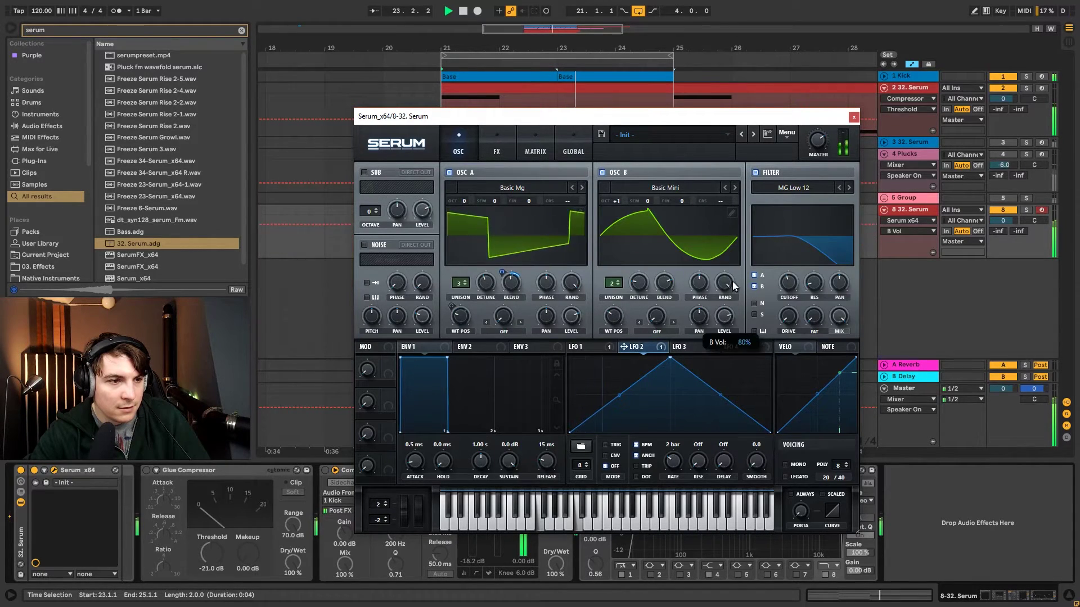
Load the Basic Shapes wavetable in oscillator B and adjust its wavetable position and level
left_click(735, 188)
left_click_drag(619, 320, 620, 336)
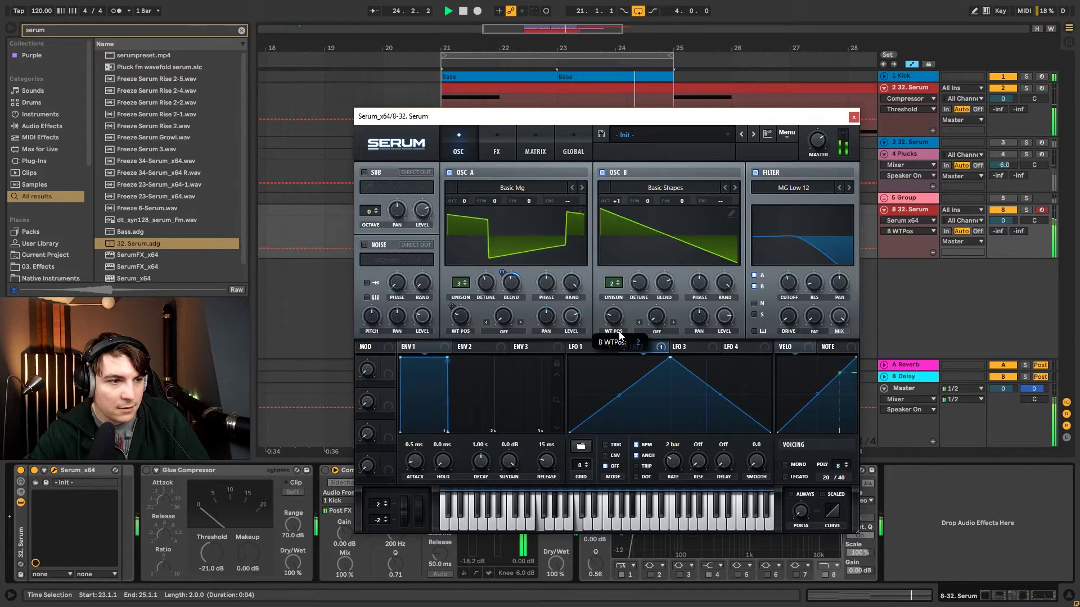
left_click_drag(724, 319, 724, 377)
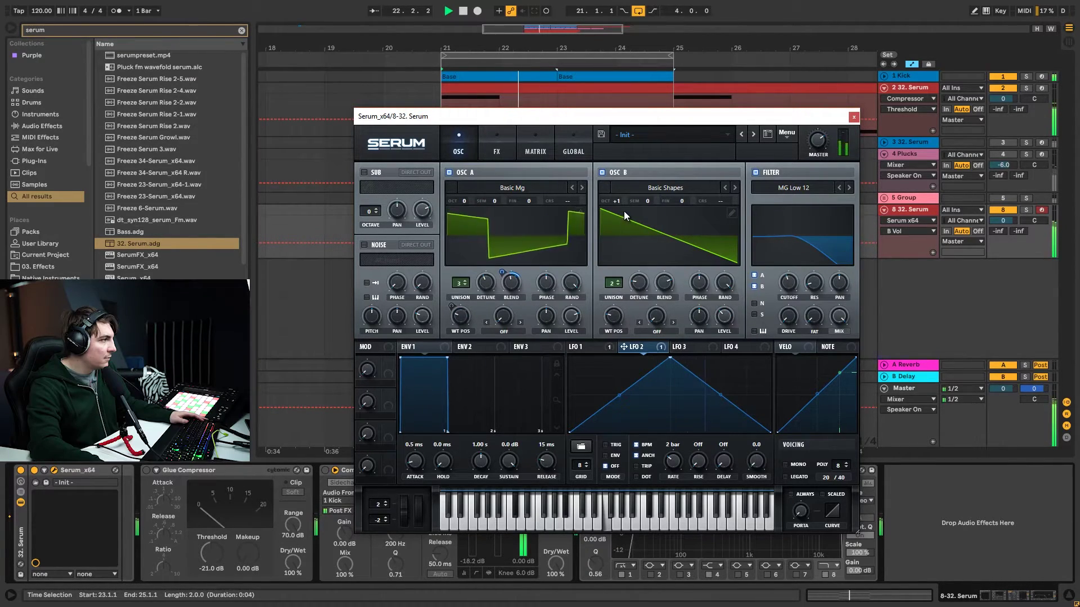
mouse_move(614, 317)
left_mouse_down()
mouse_move(620, 298)
mouse_move(619, 314)
left_mouse_up()
Set oscillator B's warp mode to Bend + and sweep the warp amount while the loop plays
left_click(659, 331)
key("space")
left_click(657, 330)
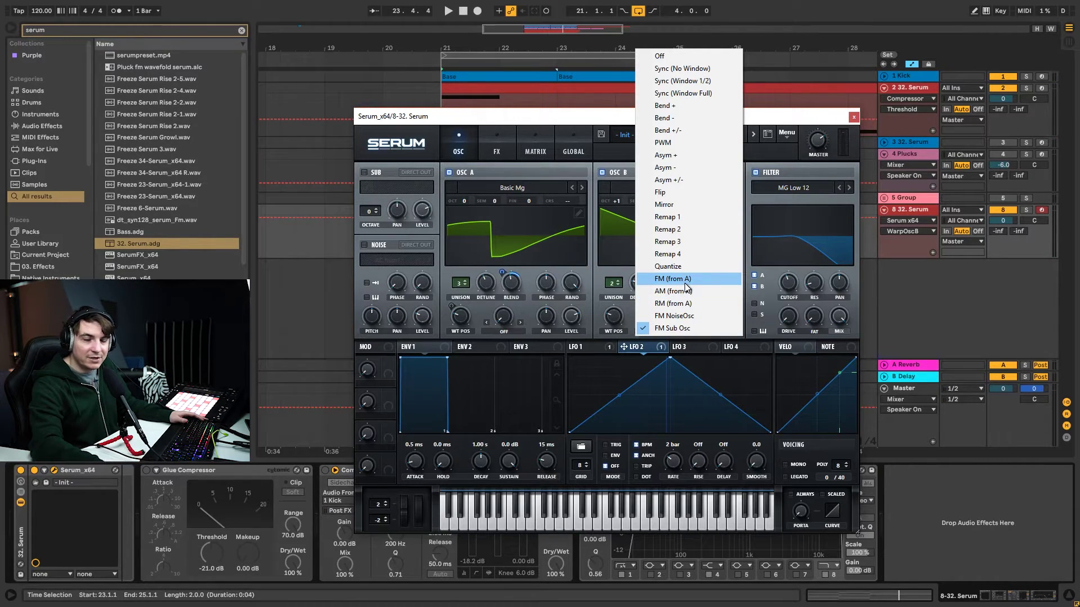
left_click(683, 116)
key("space")
left_click_drag(656, 317, 663, 285)
key("space")
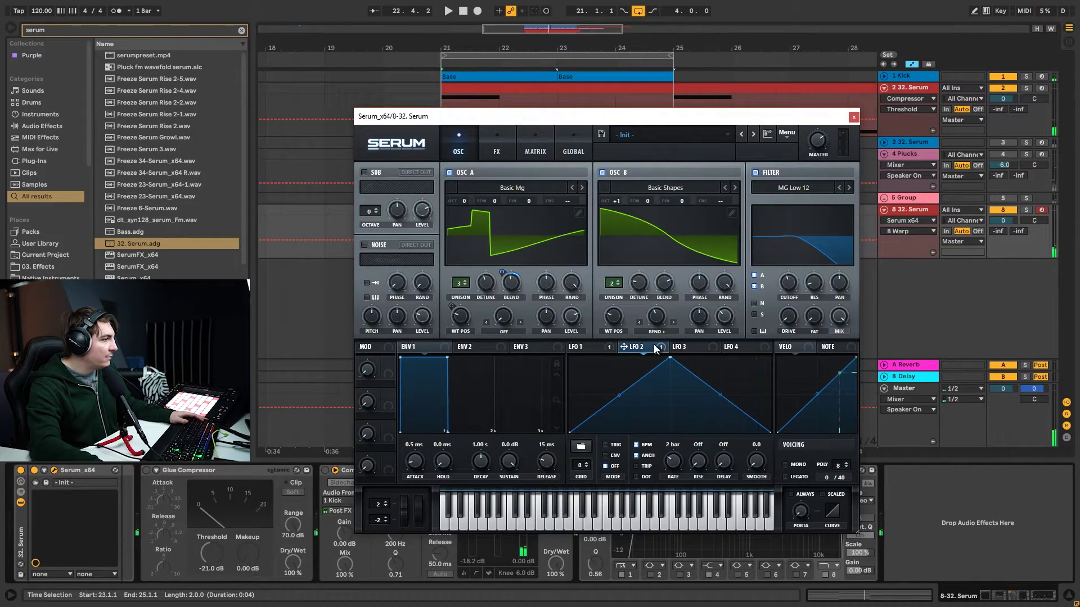
Modulate oscillator B's Bend + warp with LFO 2, raise the modulation depth and rebalance the oscillator's level
mouse_move(651, 313)
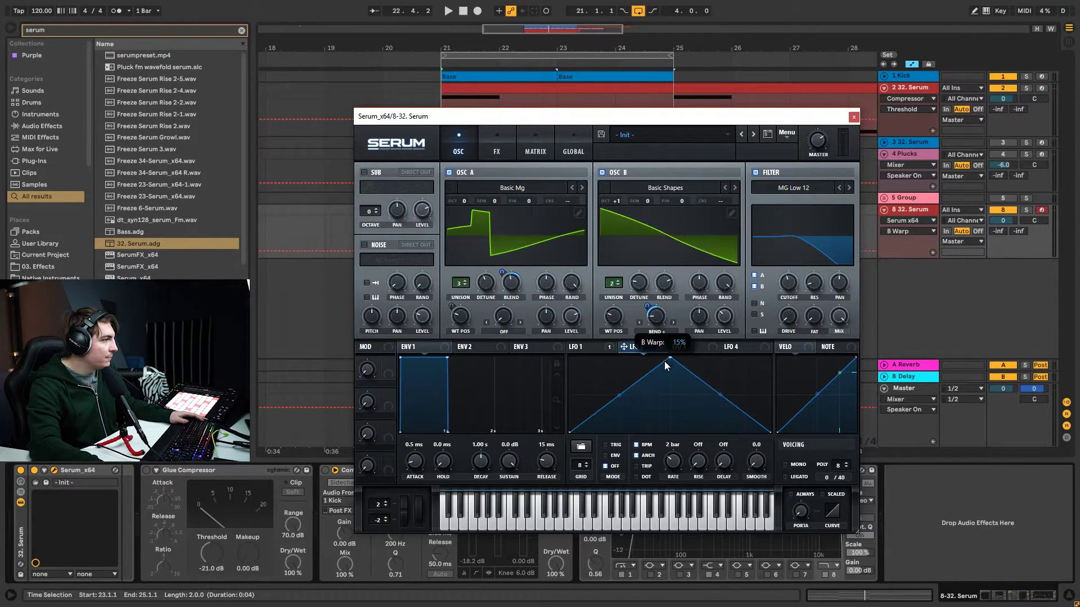
key("space")
left_click_drag(725, 323, 735, 267)
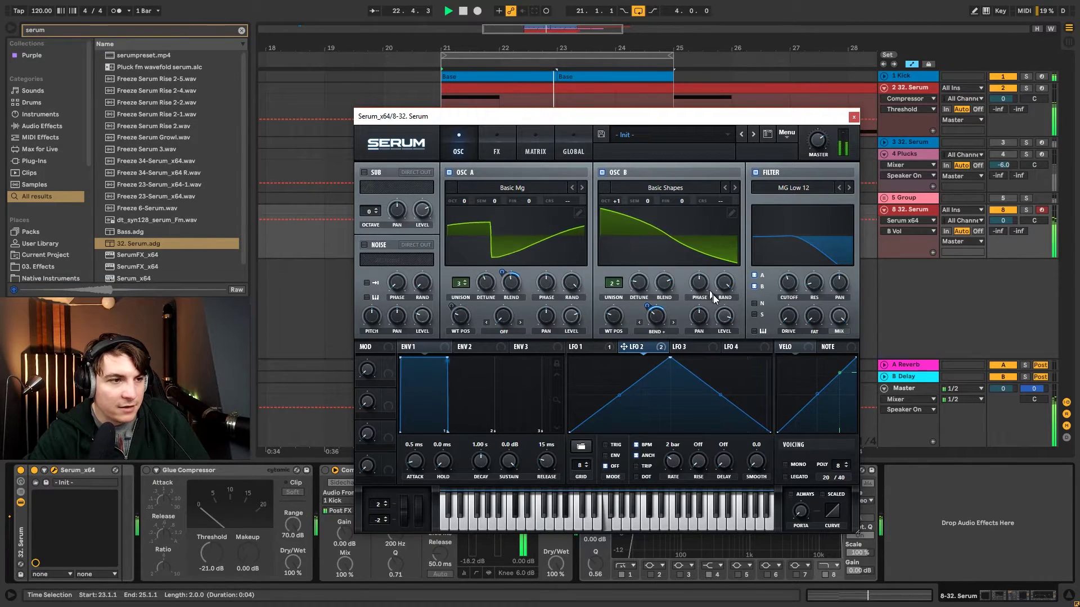
left_click_drag(649, 308, 650, 280)
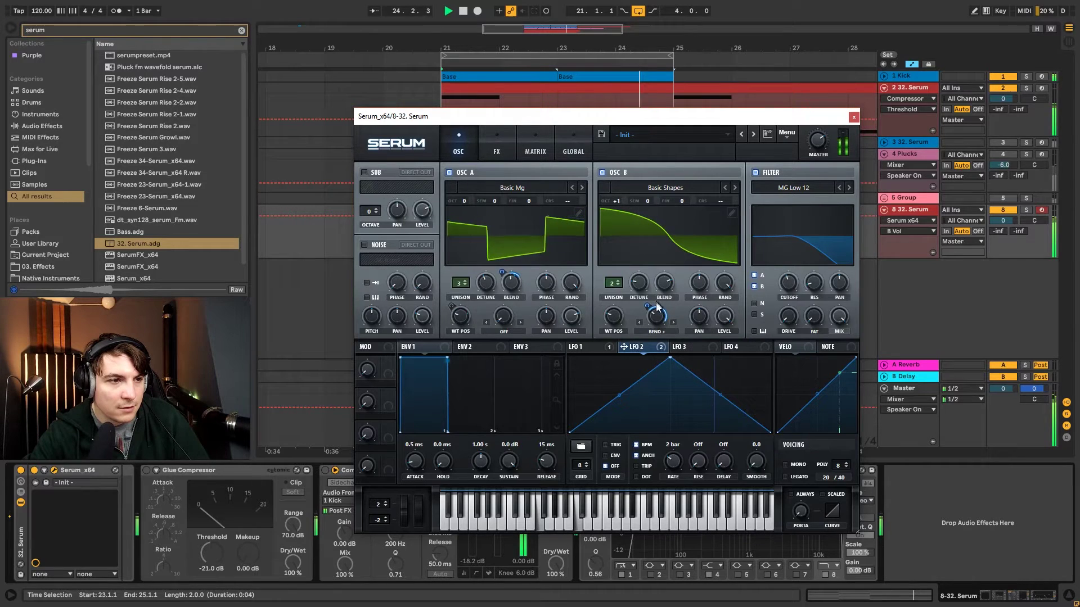
Turn off oscillator A to isolate oscillator B, set LFO 2's rate to 1/8 and B's unison to 8, and adjust its detune and level
left_click(449, 172)
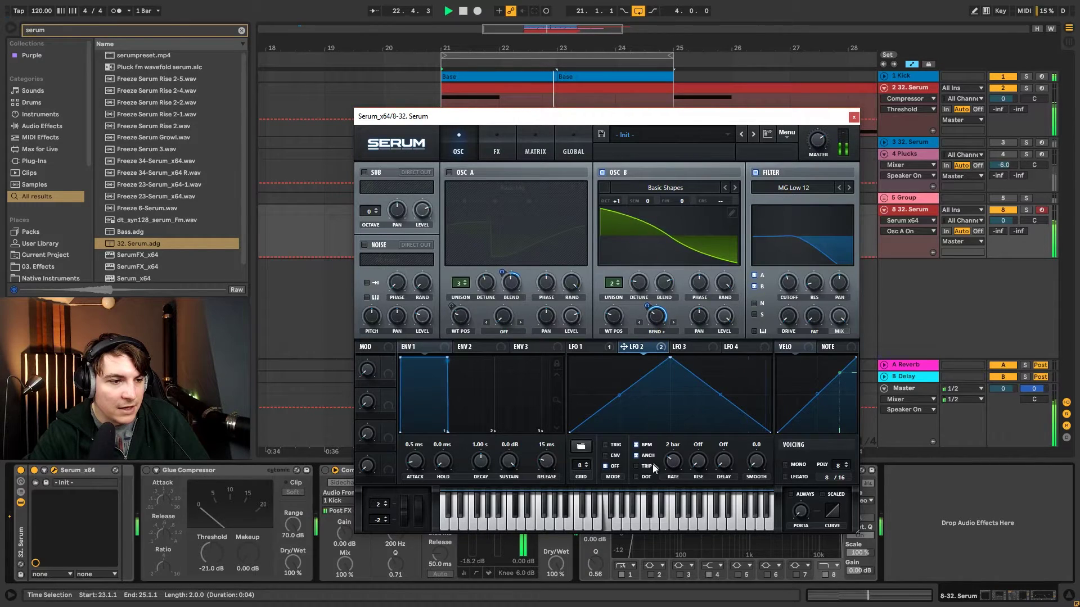
left_click_drag(673, 461, 680, 447)
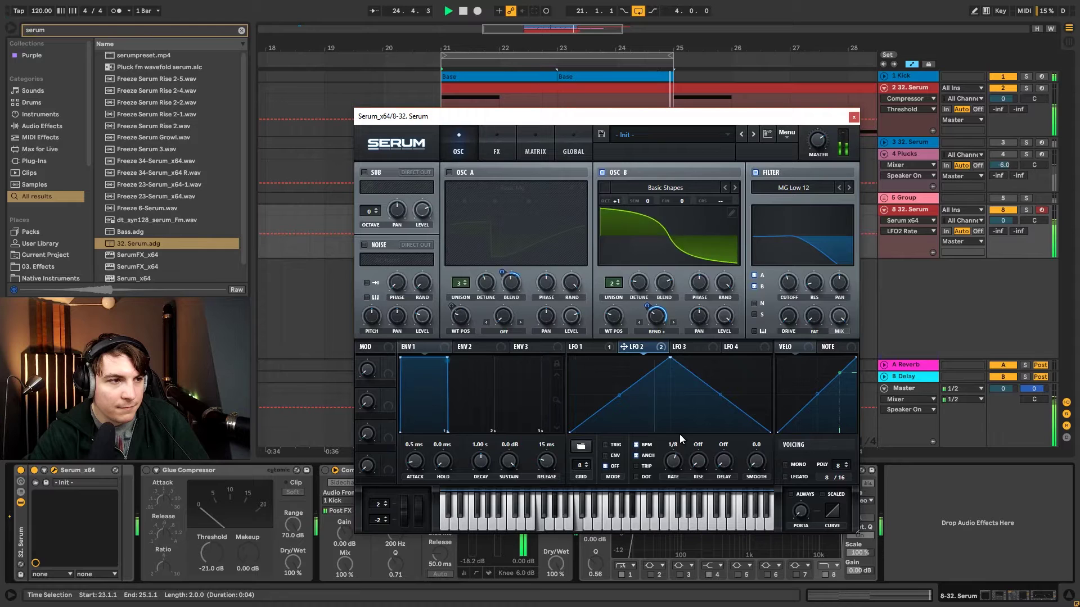
left_click_drag(724, 318, 724, 331)
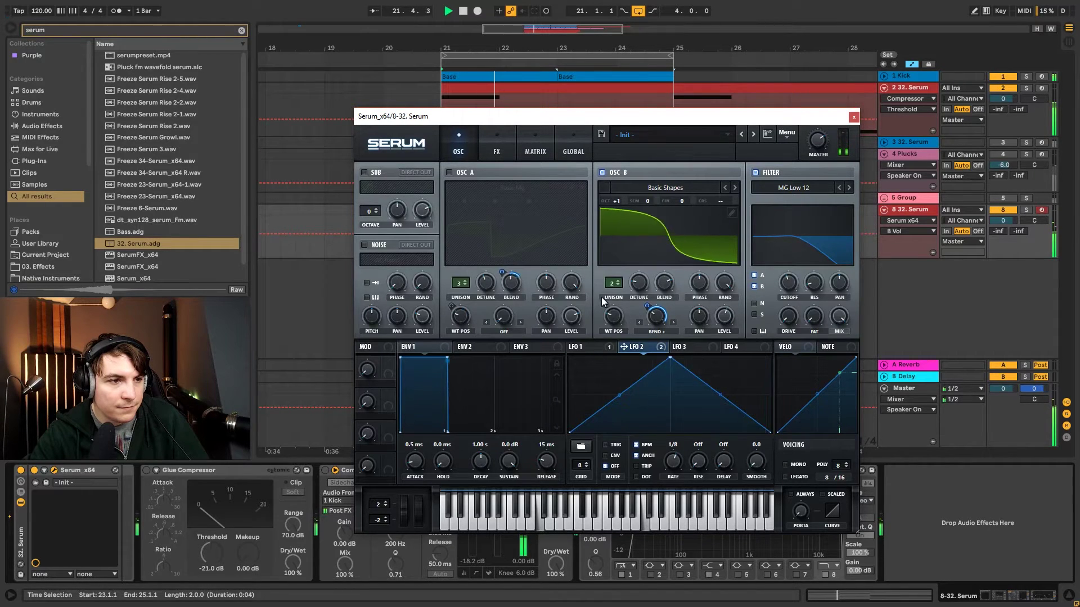
left_click_drag(613, 283, 617, 231)
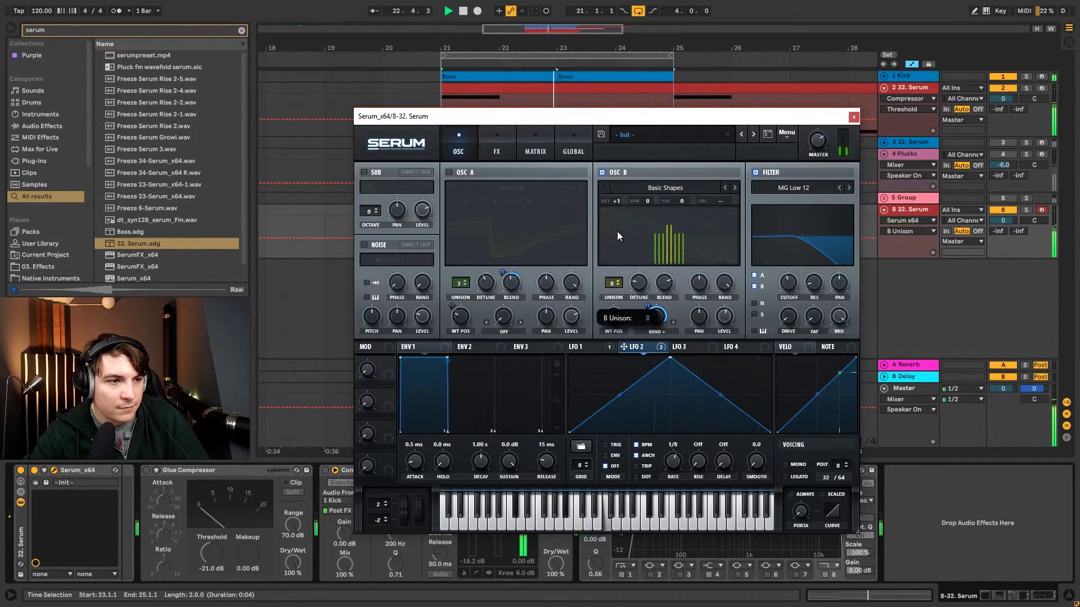
left_click_drag(639, 268, 645, 268)
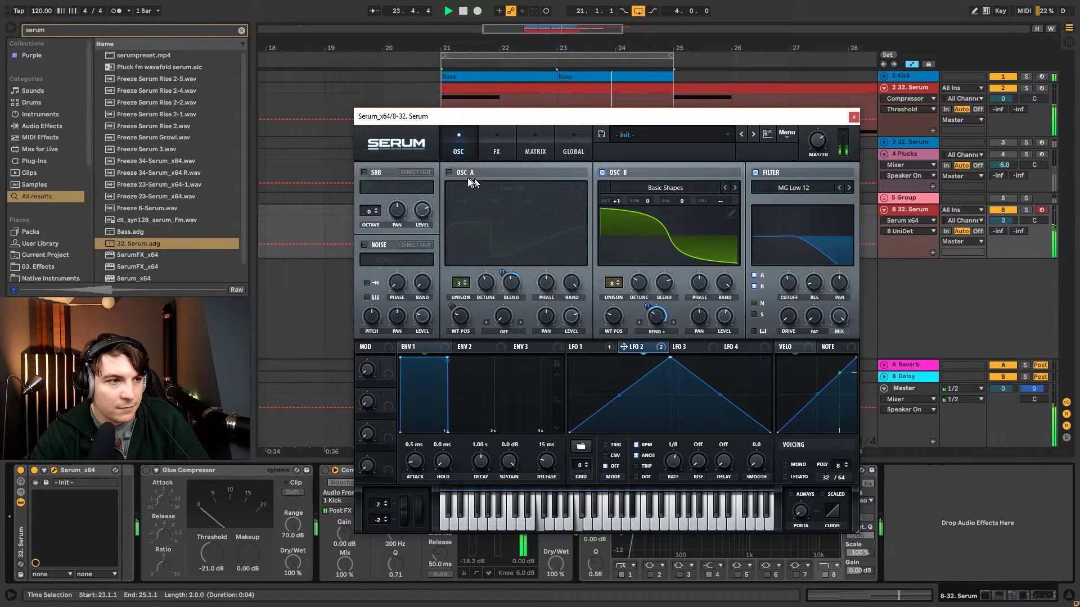
Re-enable oscillator A, balance oscillator B's level against it and adjust the filter's cutoff and resonance
left_click(449, 172)
left_click_drag(724, 316, 726, 321)
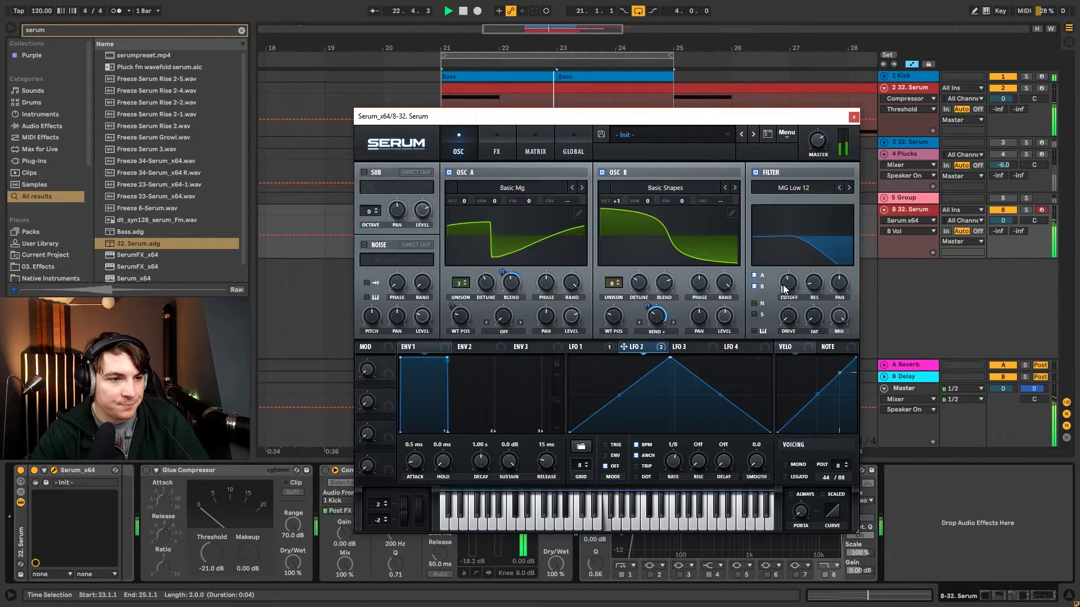
left_click_drag(785, 288, 825, 297)
key("space")
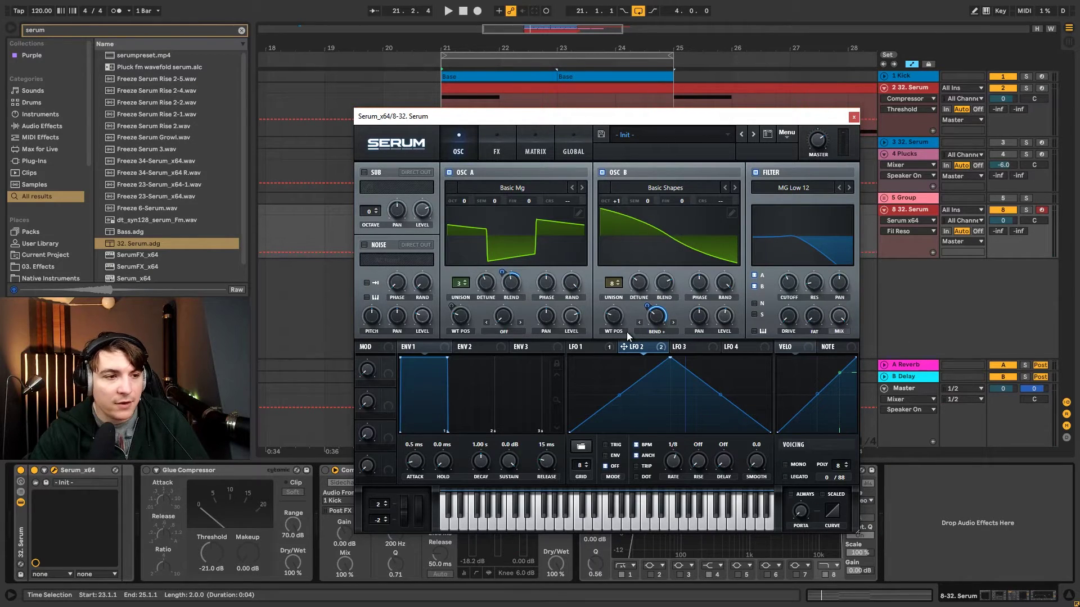
Try modulating the filter resonance with LFO 2 while the loop plays, and remove all modulators from it
left_click_drag(812, 282, 804, 313)
key("space")
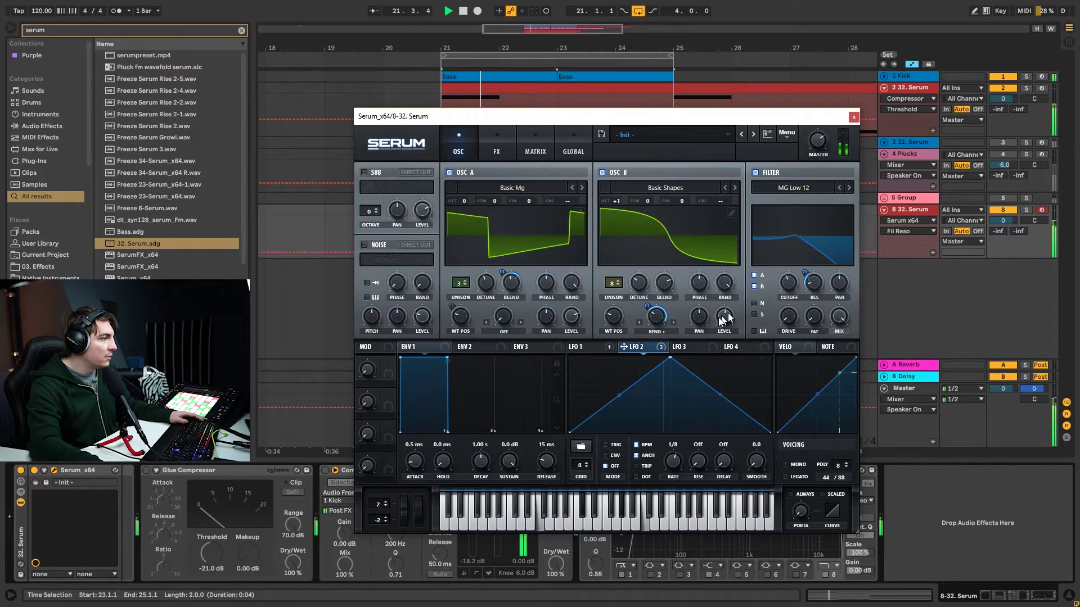
right_click(814, 282)
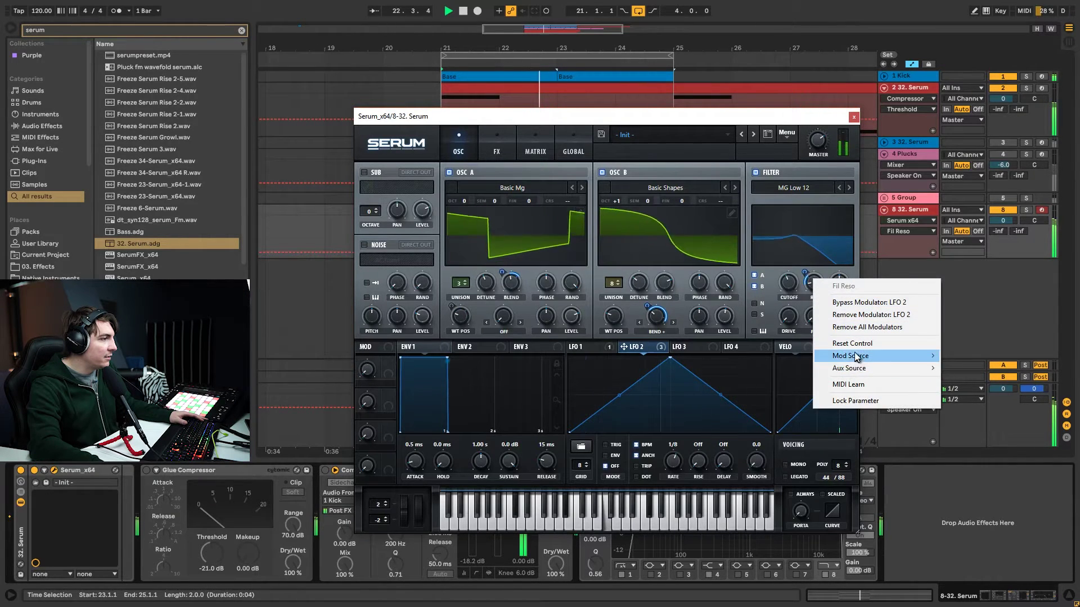
left_click(859, 328)
key("space")
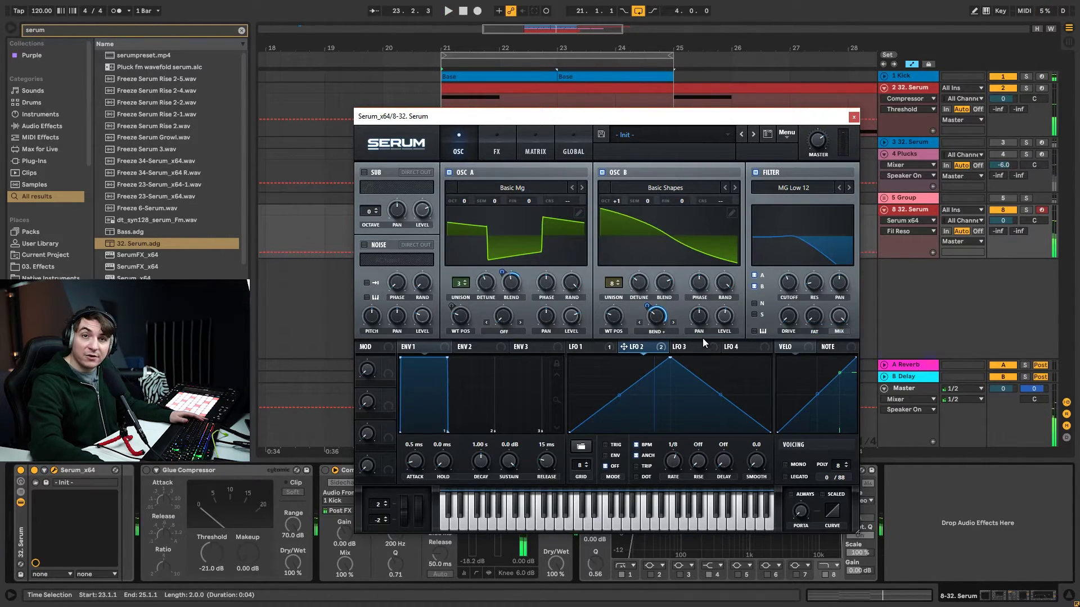
Modulate the filter's cutoff and resonance with LFO 3 and adjust the modulation while the loop plays
left_click(694, 347)
left_click_drag(675, 347, 753, 339)
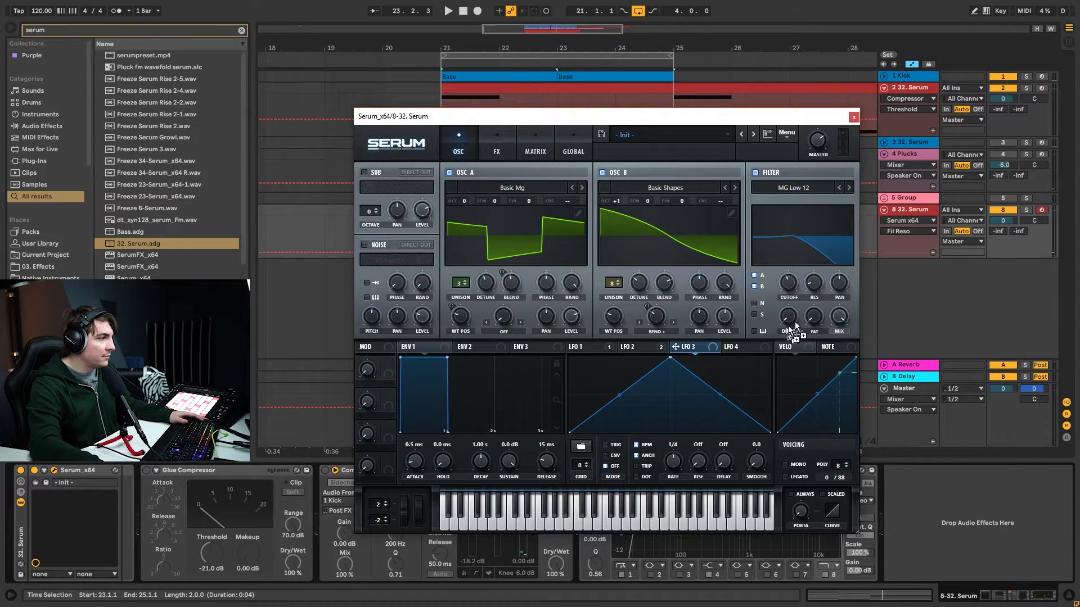
left_click_drag(782, 271, 783, 275)
key("space")
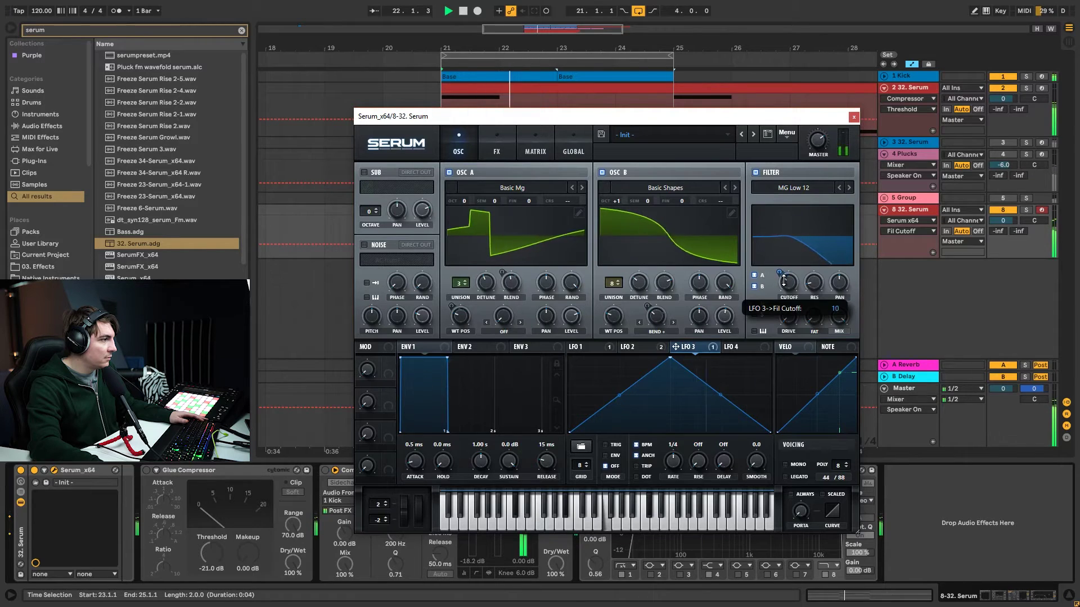
left_click_drag(786, 288, 808, 283)
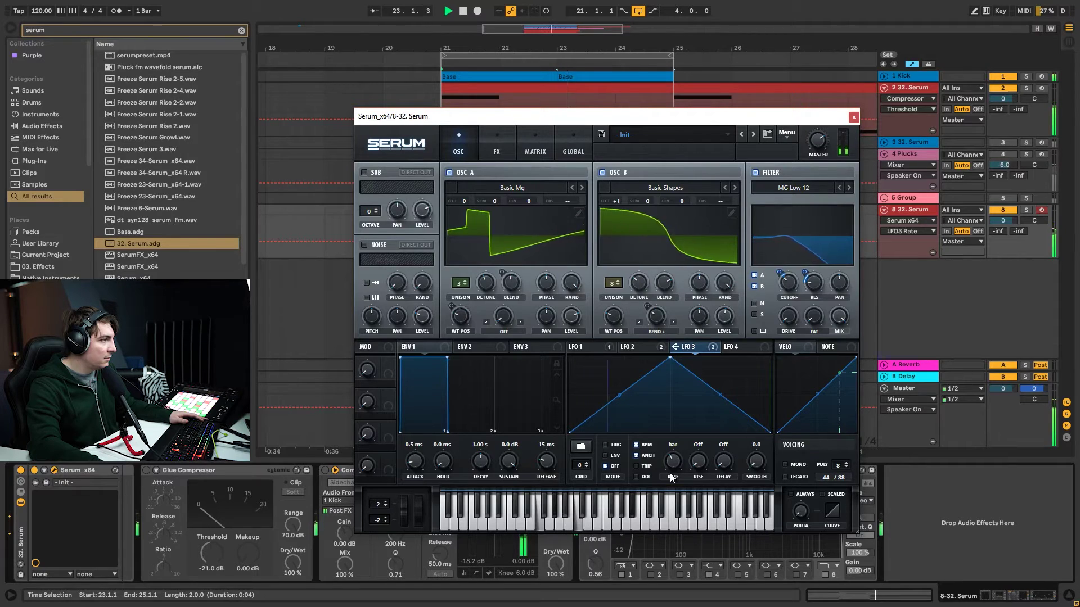
Set LFO 3's rate to a dotted 1/4, readjust the filter cutoff and switch the filter type to MG Low 6
left_click_drag(670, 474, 667, 463)
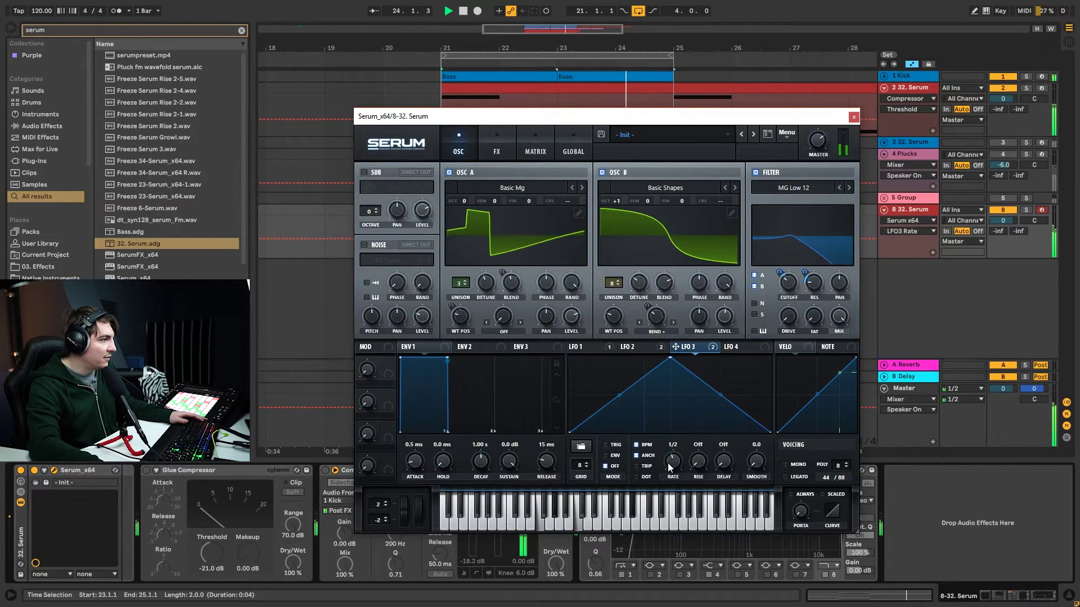
left_click(636, 477)
left_click_drag(673, 461, 686, 463)
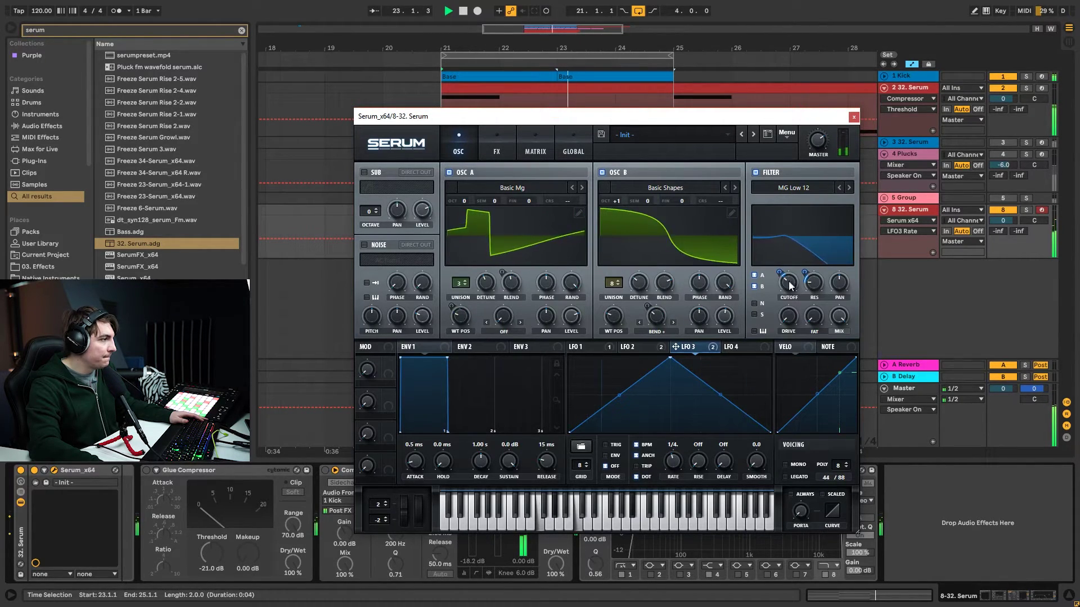
left_click_drag(785, 286, 786, 282)
left_click(839, 187)
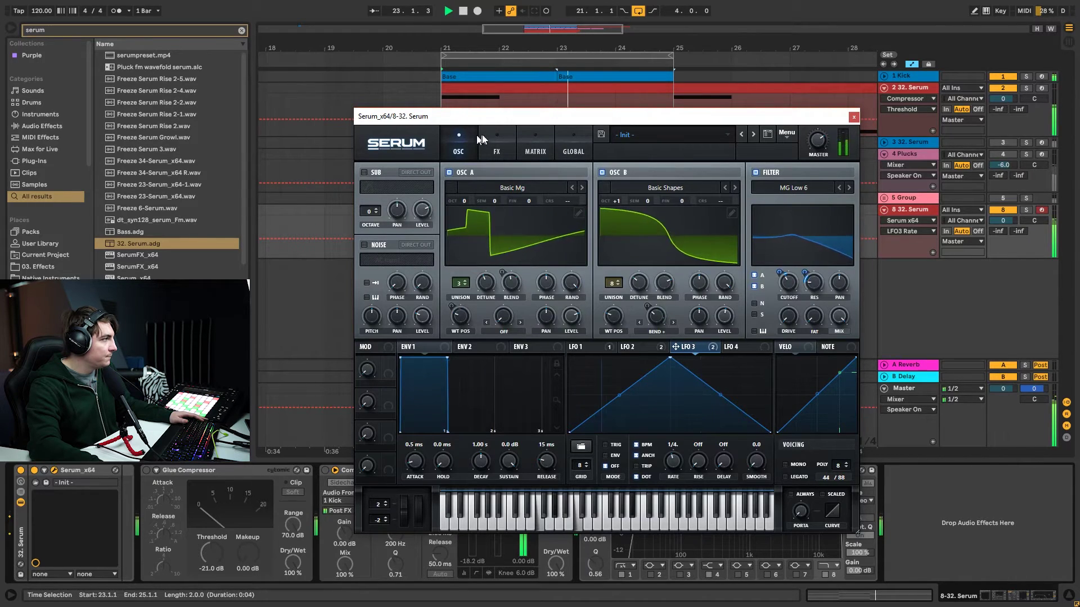
Add an MG Low 6 filter to Serum's effects rack and adjust its cutoff while the loop plays
left_click(496, 146)
left_click(368, 327)
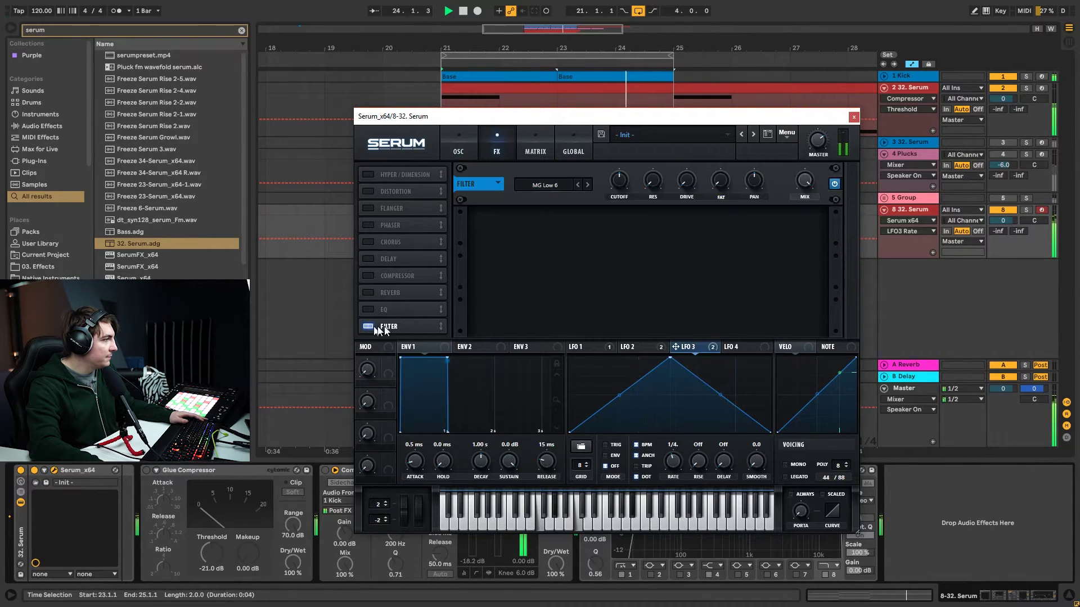
left_click(618, 169)
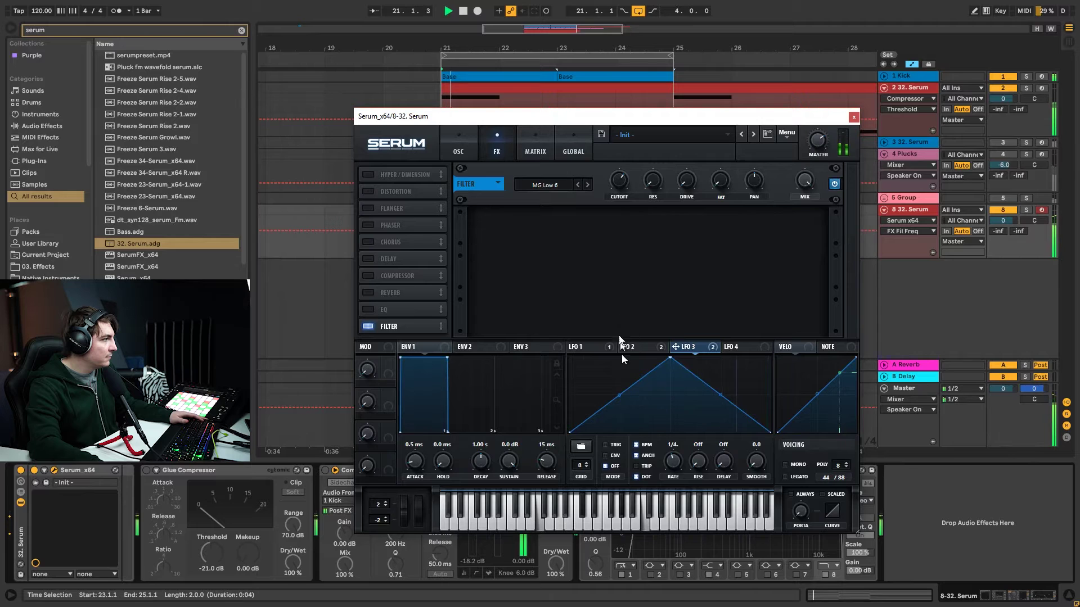
left_click_drag(621, 180, 621, 189)
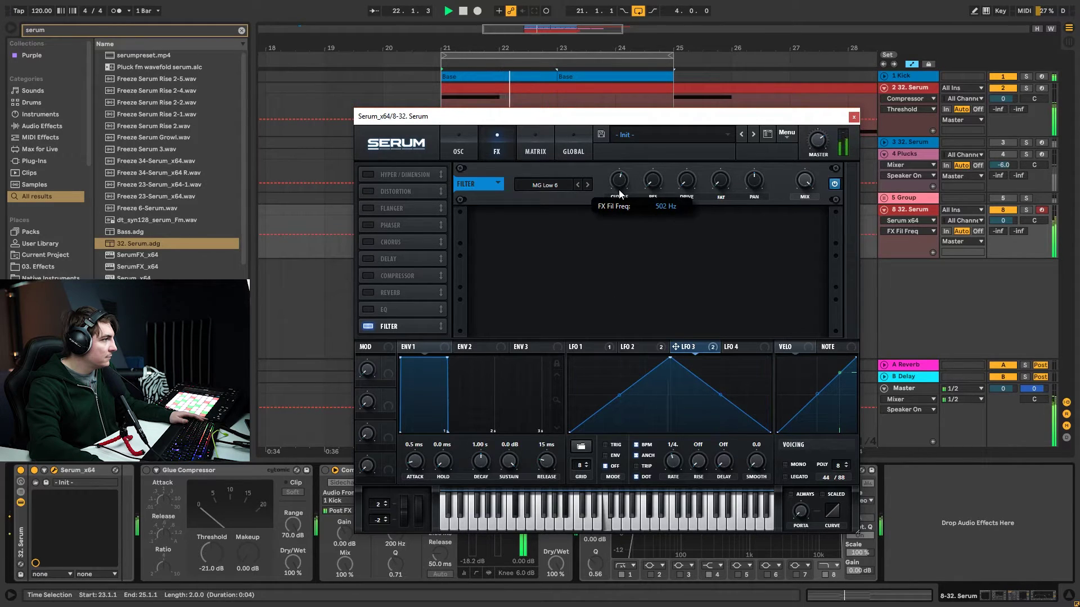
left_click(459, 151)
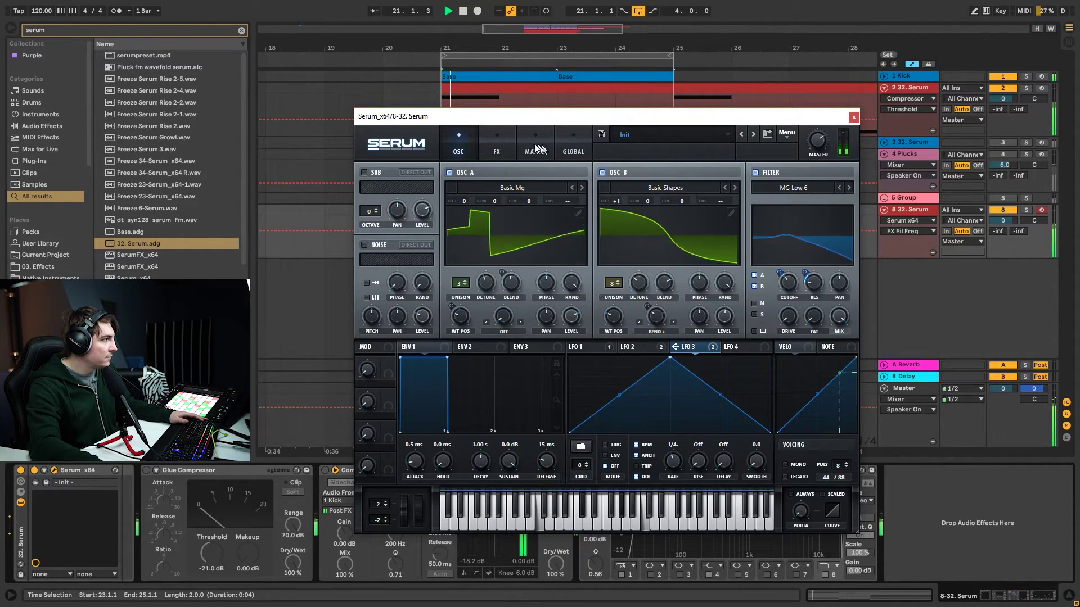
left_click(502, 157)
mouse_move(621, 190)
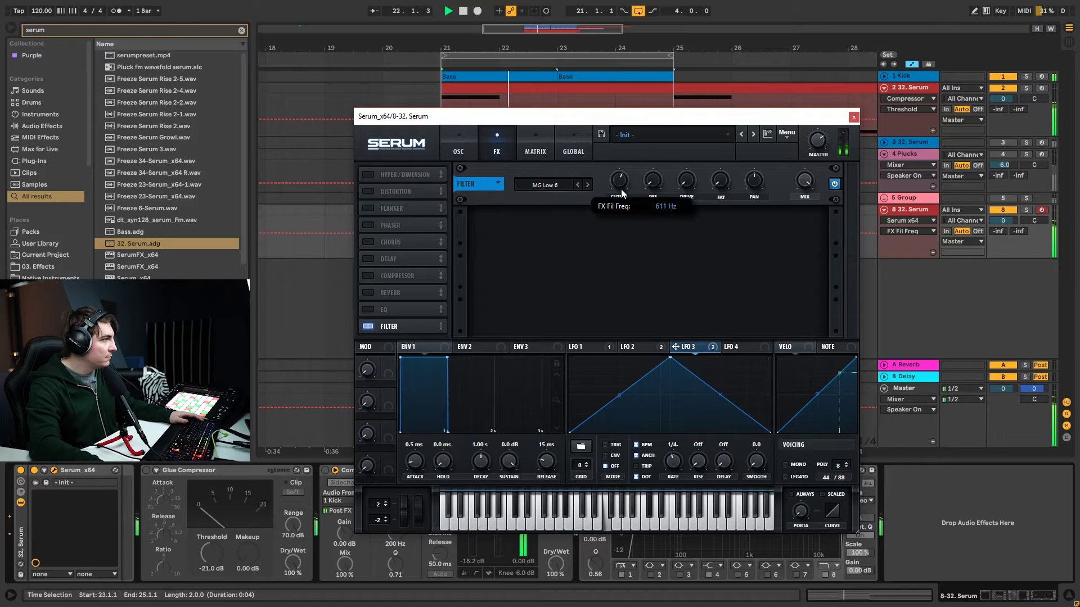
left_click(855, 117)
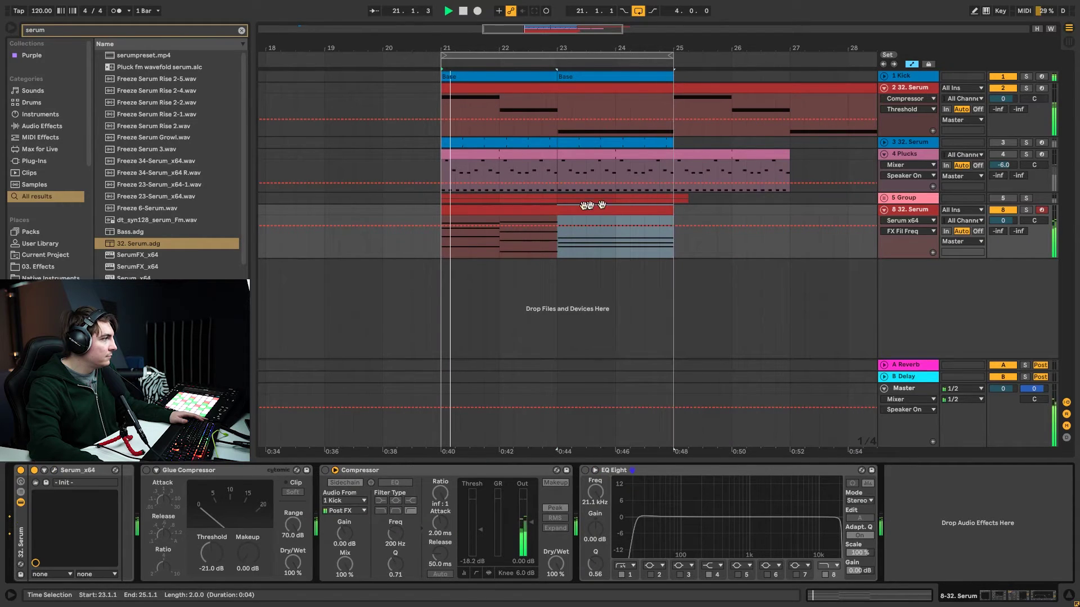
key("space")
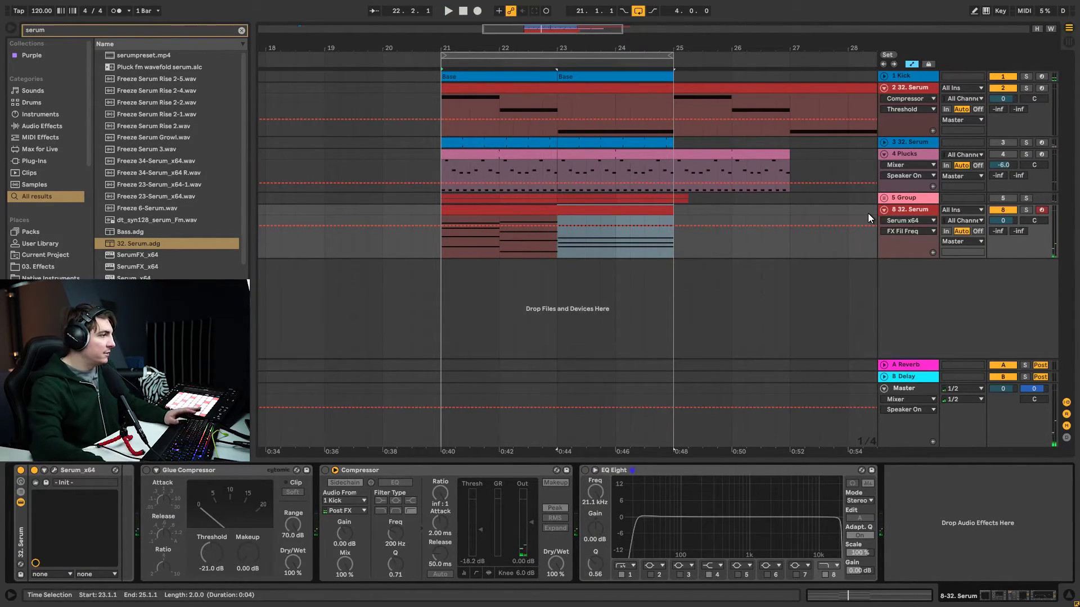
Enable the Glue Compressor on the chord layer and set its threshold to -17.1 dB
left_click(145, 471)
key("space")
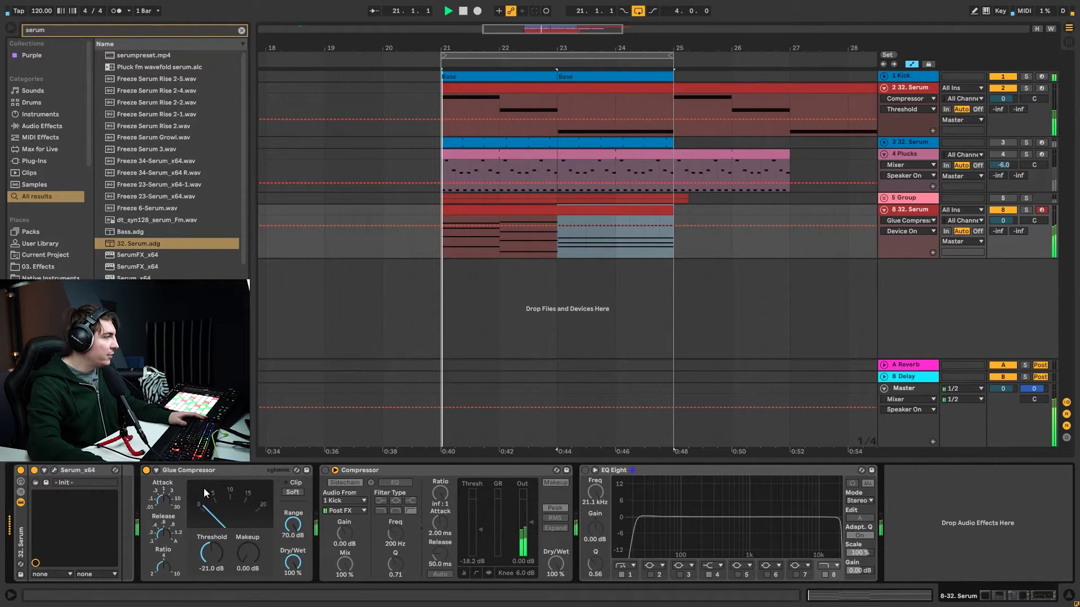
left_click_drag(214, 552, 214, 543)
Enable the kick-sidechained Compressor and set its threshold to -24.7 dB while the loop plays
left_click(321, 470)
key("space")
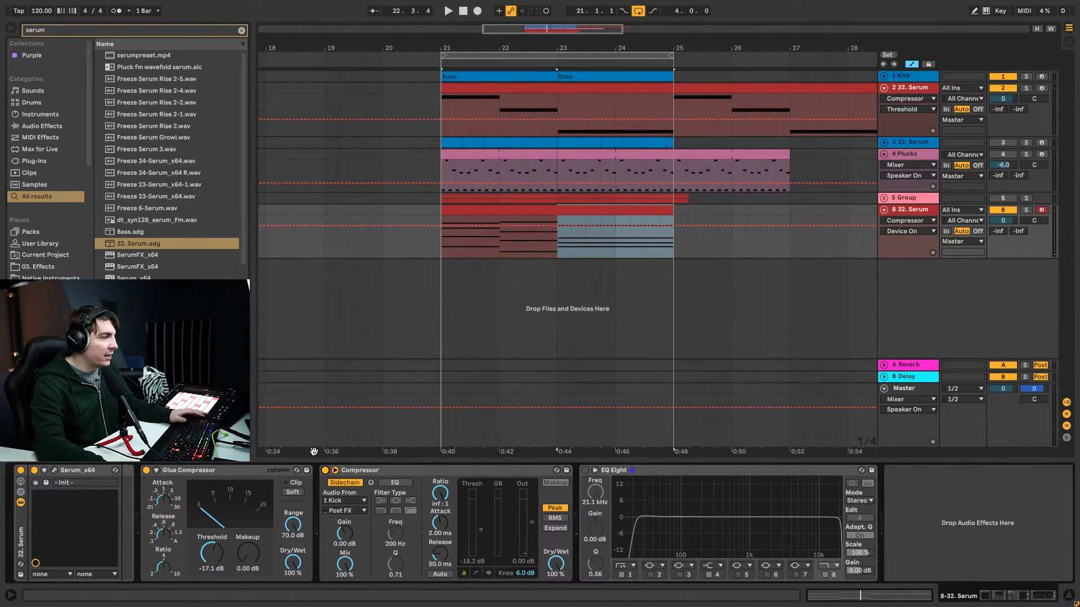
key("space")
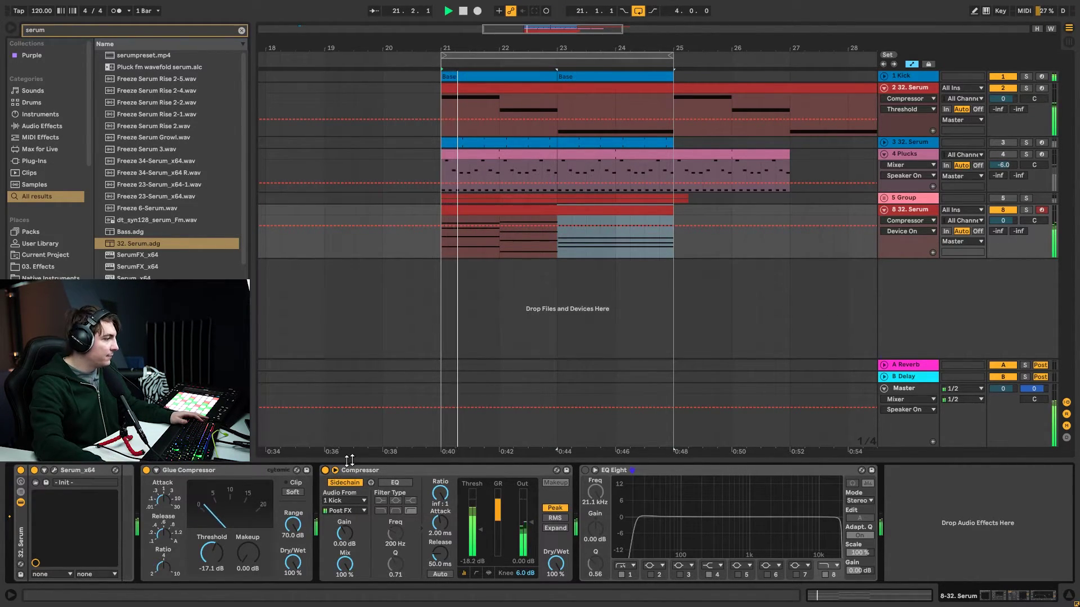
left_click_drag(462, 560, 462, 552)
key("space")
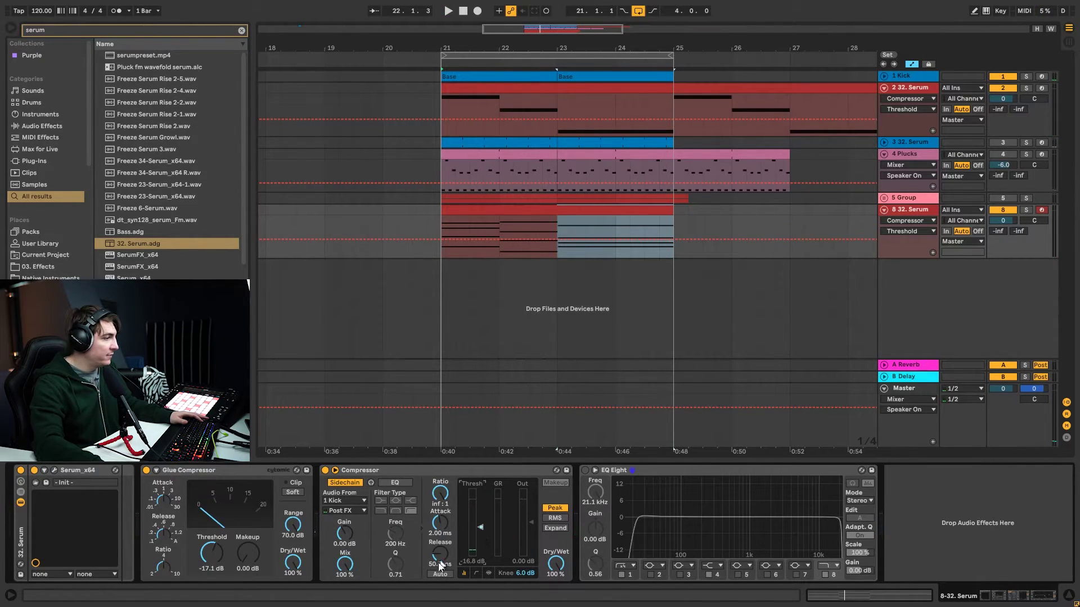
key("space")
left_click_drag(482, 541, 480, 536)
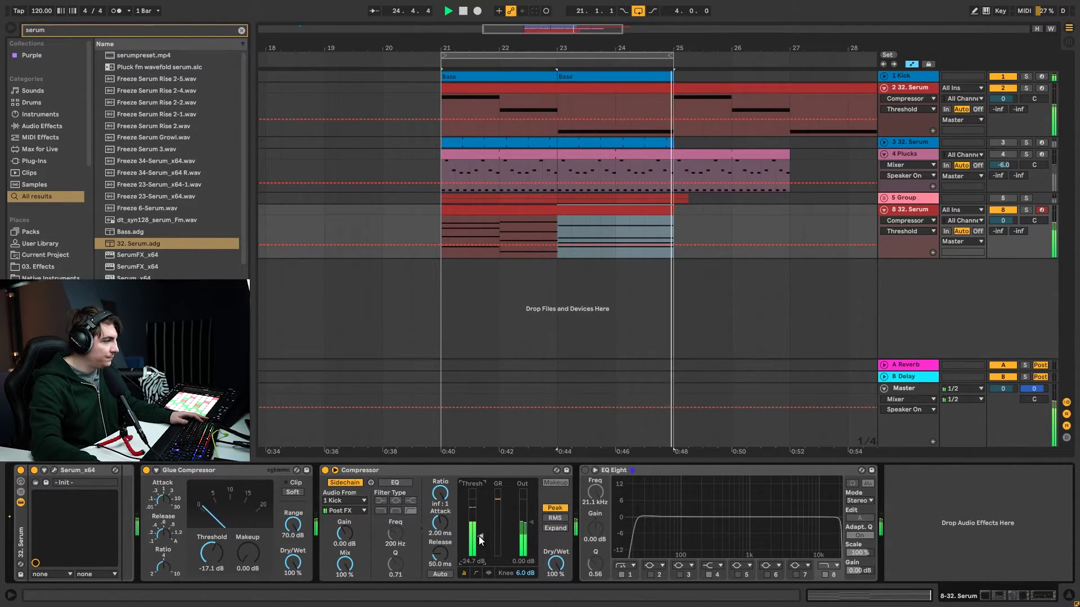
Enable EQ Eight, set its low cut to about 132 Hz with a Q of 0.39, and boost the highs with band 4
left_click(606, 480)
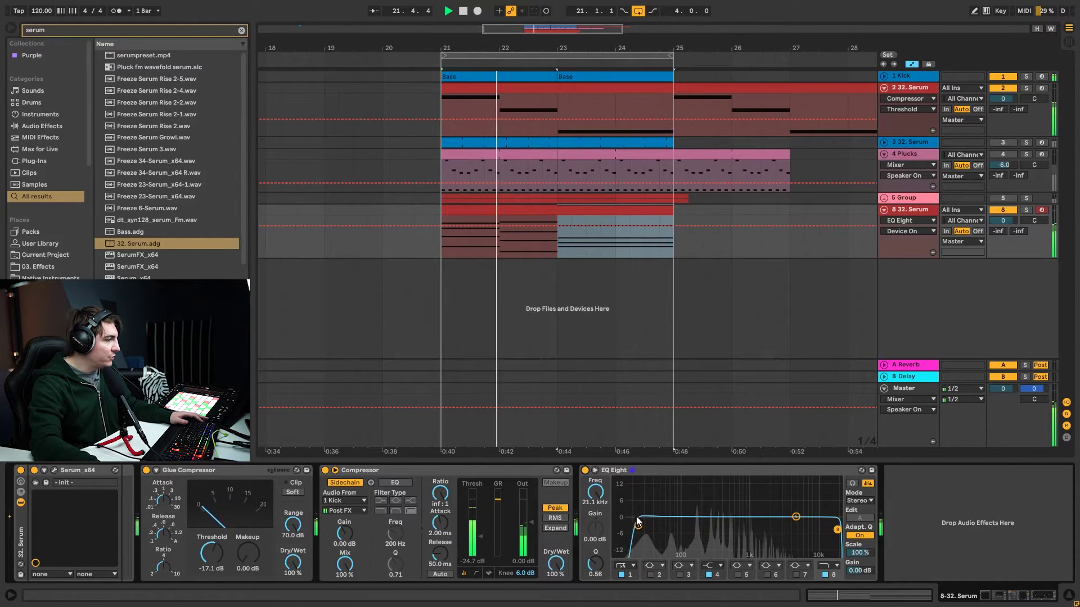
left_click_drag(639, 525, 684, 531)
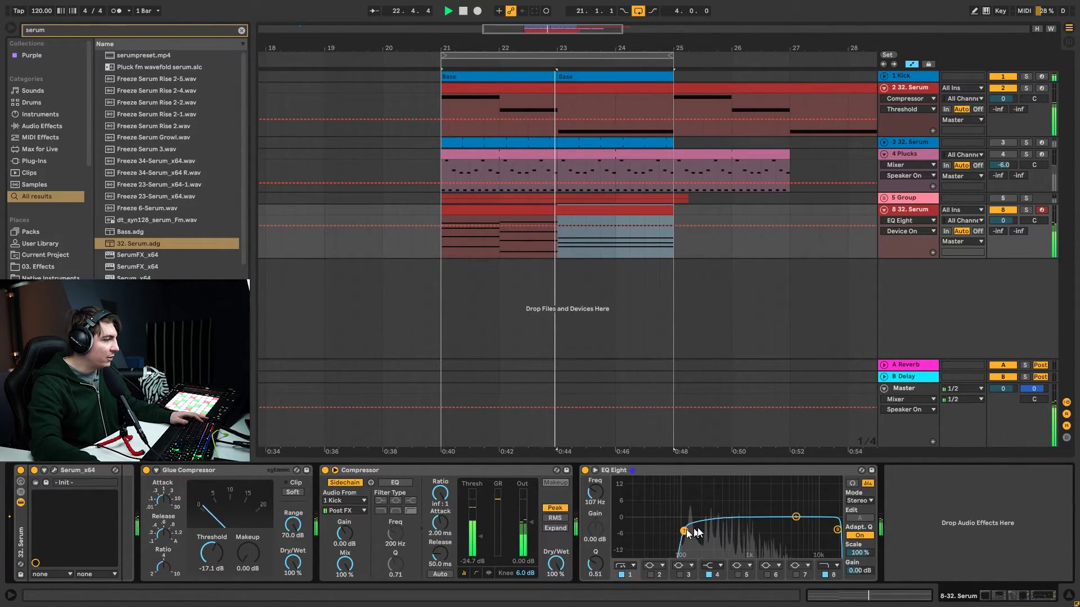
left_click_drag(838, 530, 770, 503)
left_click_drag(684, 531, 690, 535)
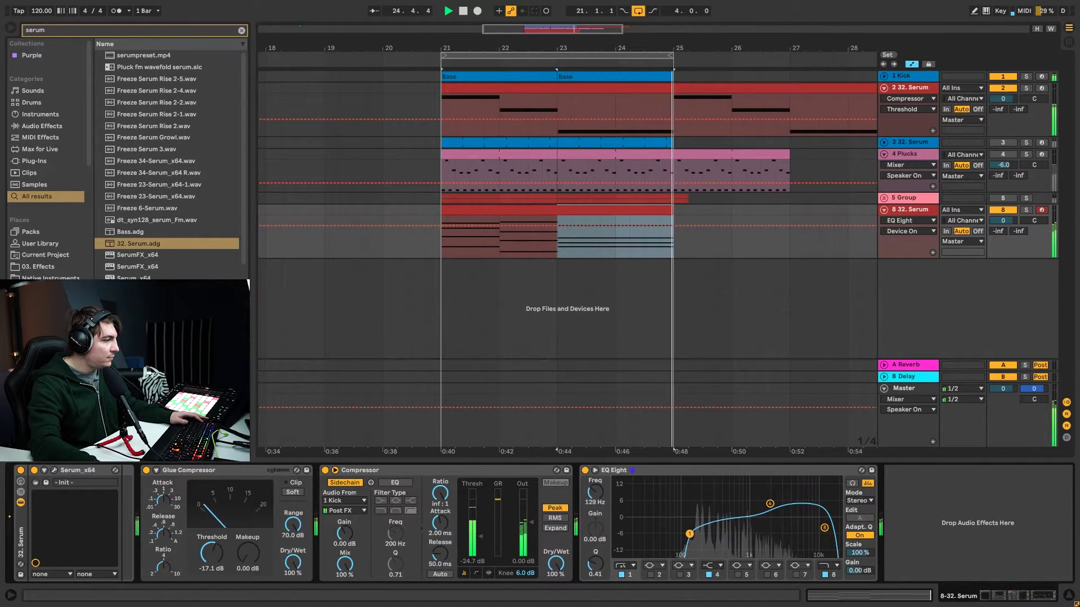
key("space")
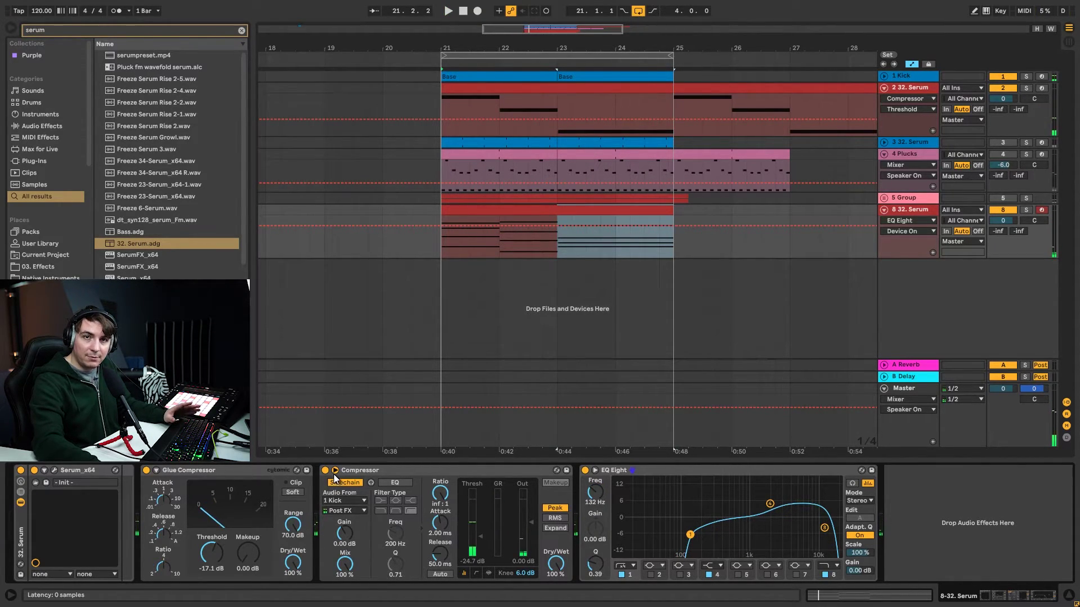
Enable Serum's noise oscillator with the BrightWhite analog noise and set its level to about 8%
left_click(54, 470)
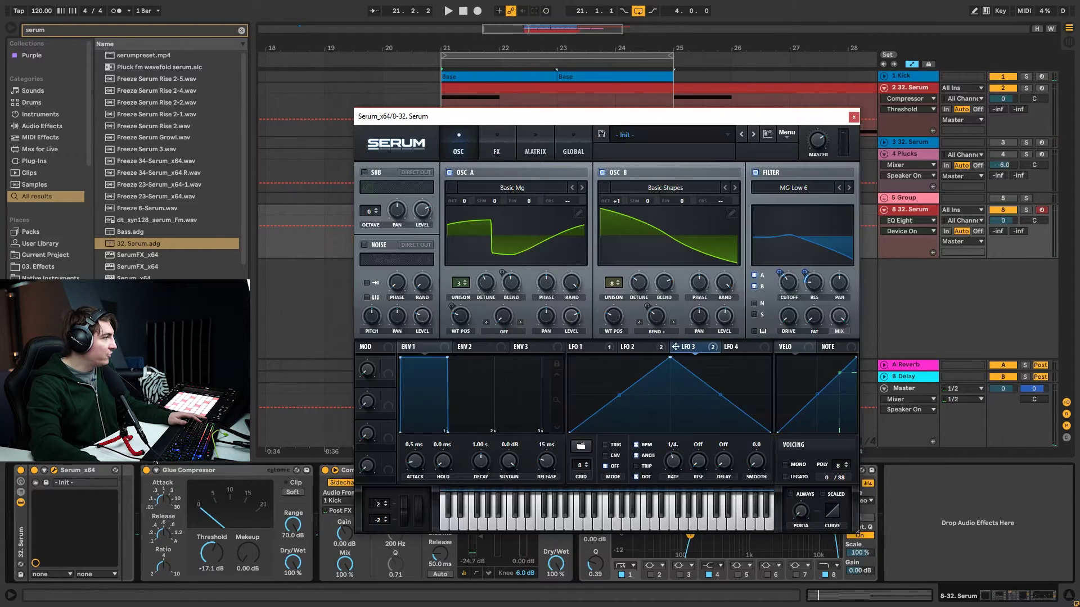
left_click(364, 245)
left_click(402, 261)
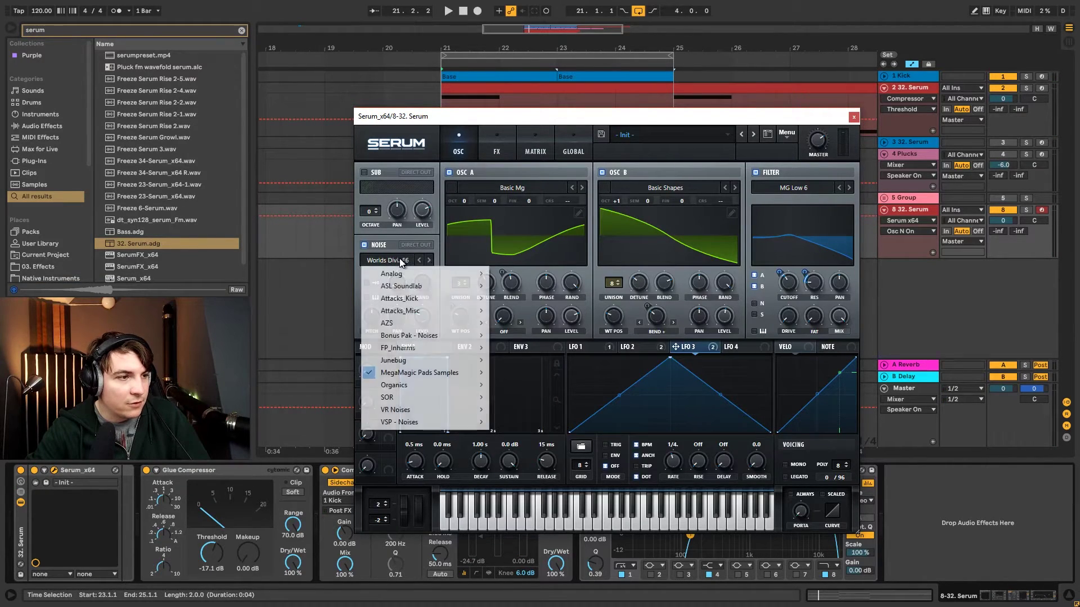
mouse_move(427, 273)
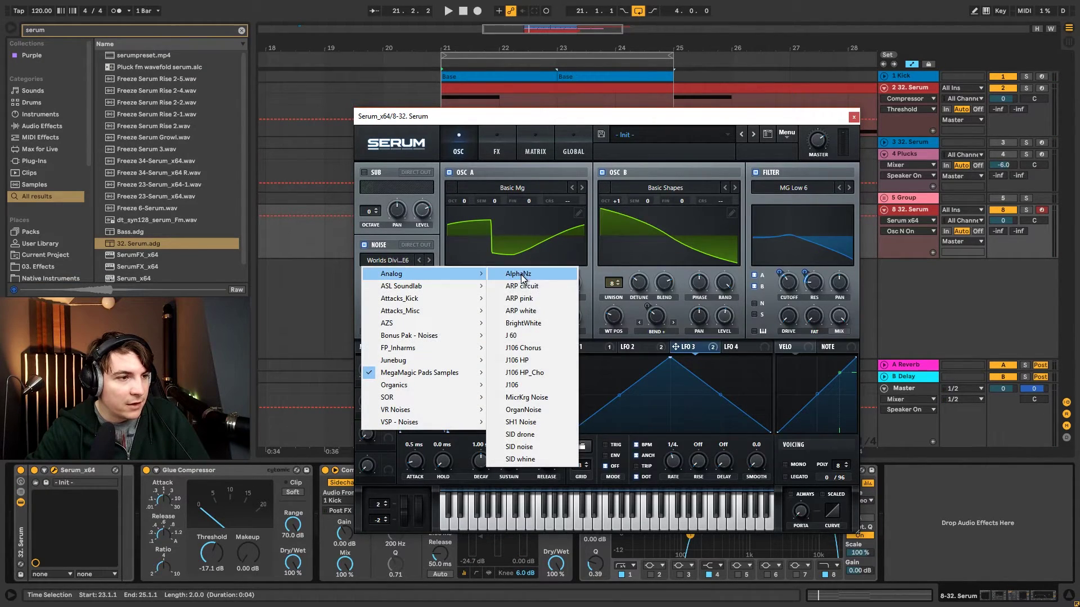
left_click(538, 323)
key("space")
left_click_drag(422, 320, 429, 358)
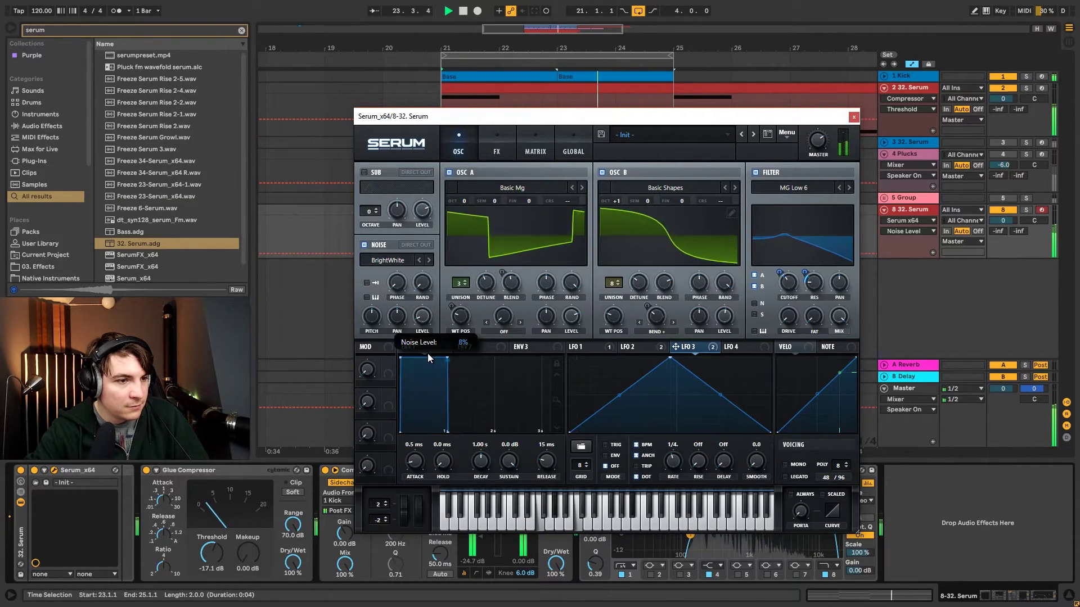
Reshape LFO 4 to ramp up over its first third and hold at maximum, and modulate the noise level with it
left_click(754, 347)
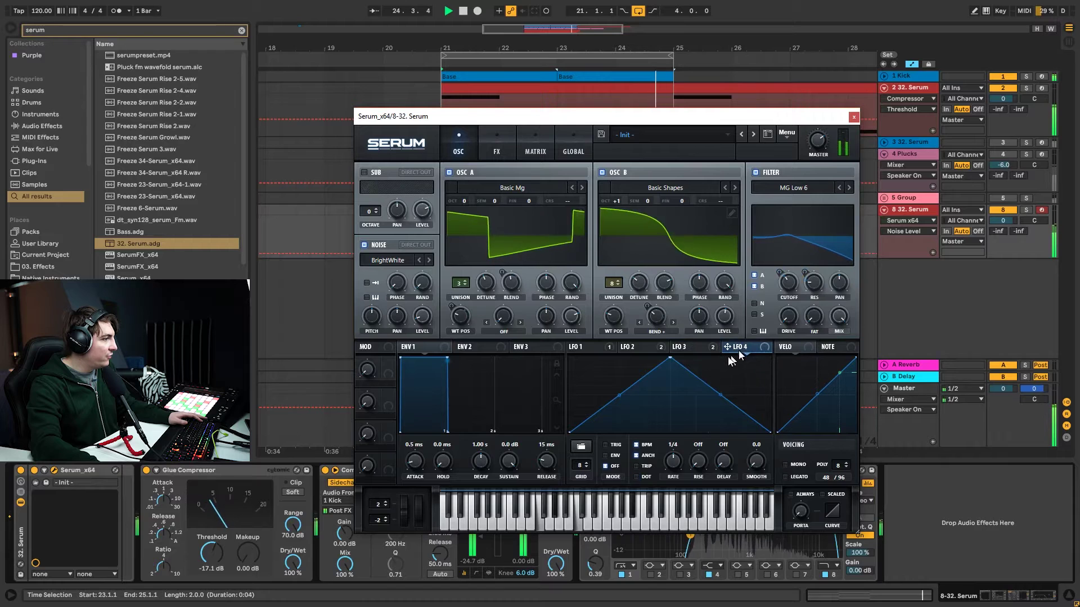
left_click_drag(668, 359, 571, 359)
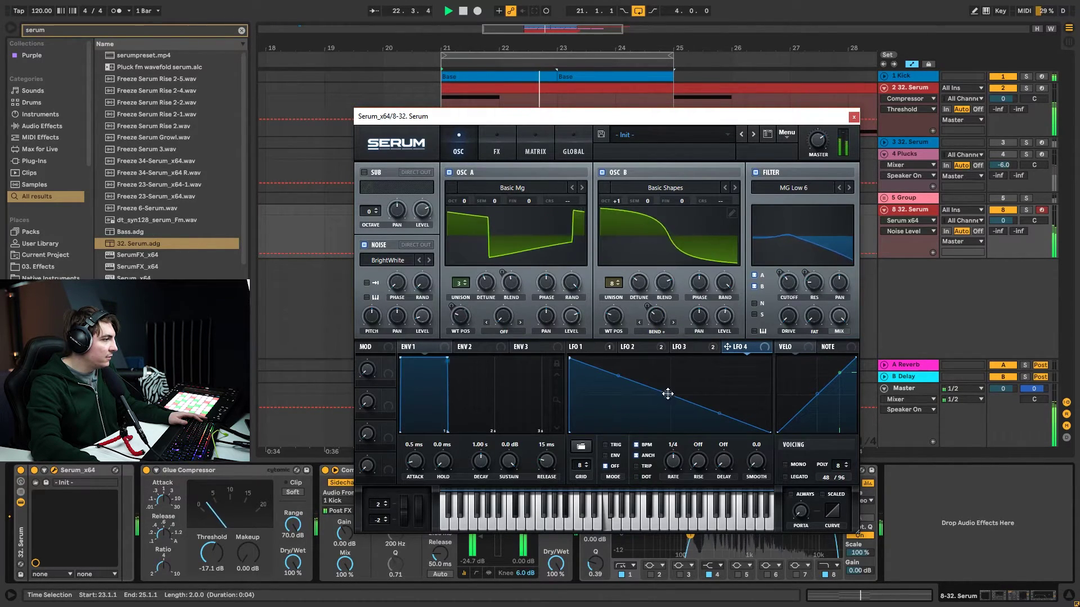
left_click_drag(668, 394, 782, 351)
left_click_drag(572, 359, 634, 358)
left_click_drag(422, 333, 420, 308)
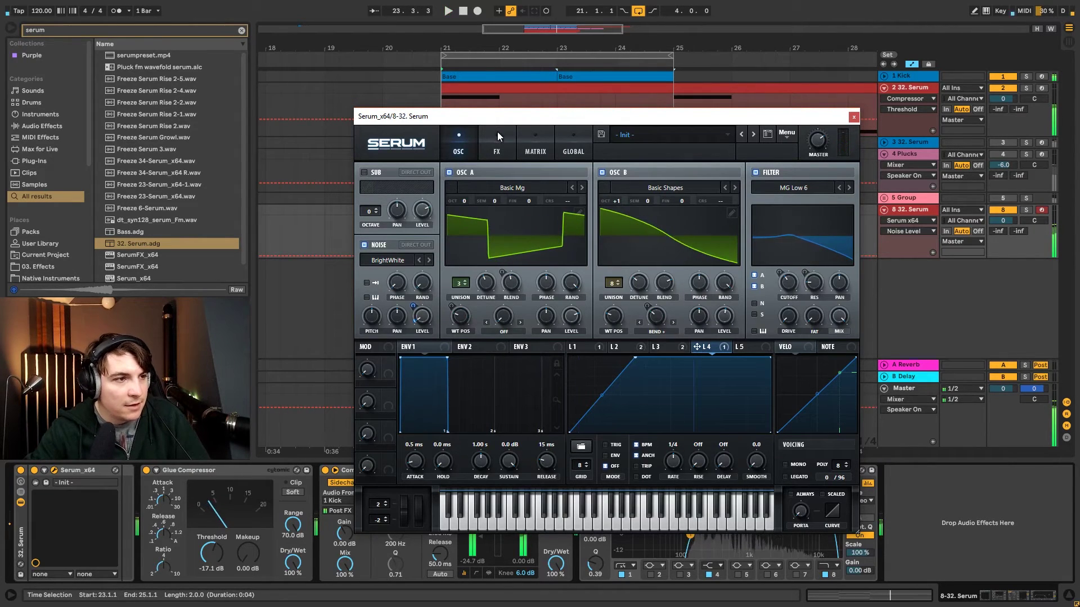
key("space")
left_click(853, 117)
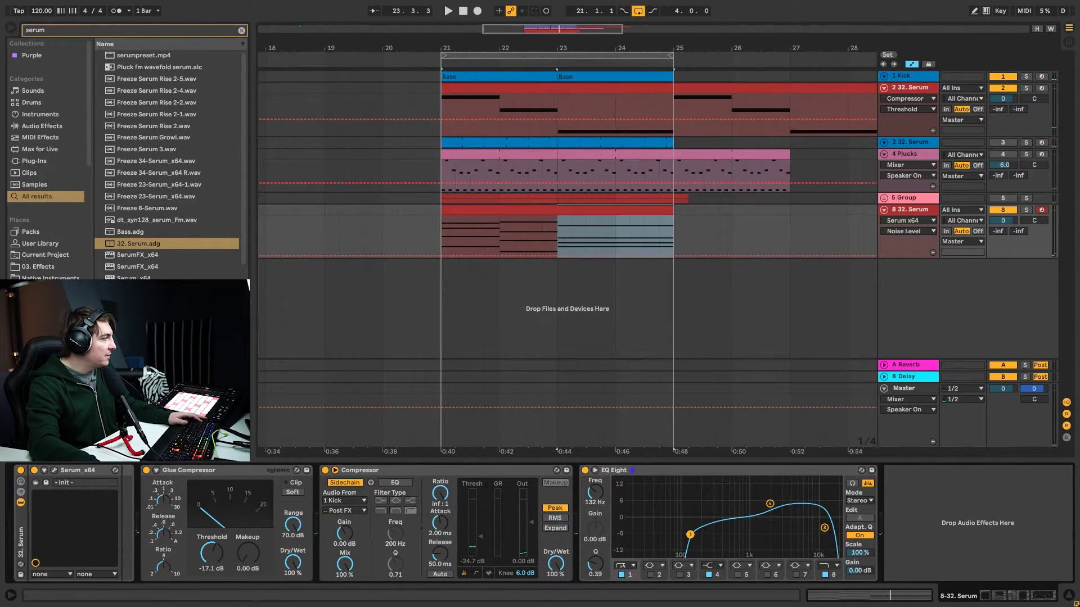
Add a Hall reverb in Serum's effects, adjust its mix, and set its size to 64% and decay to 4.8 s
left_click(54, 470)
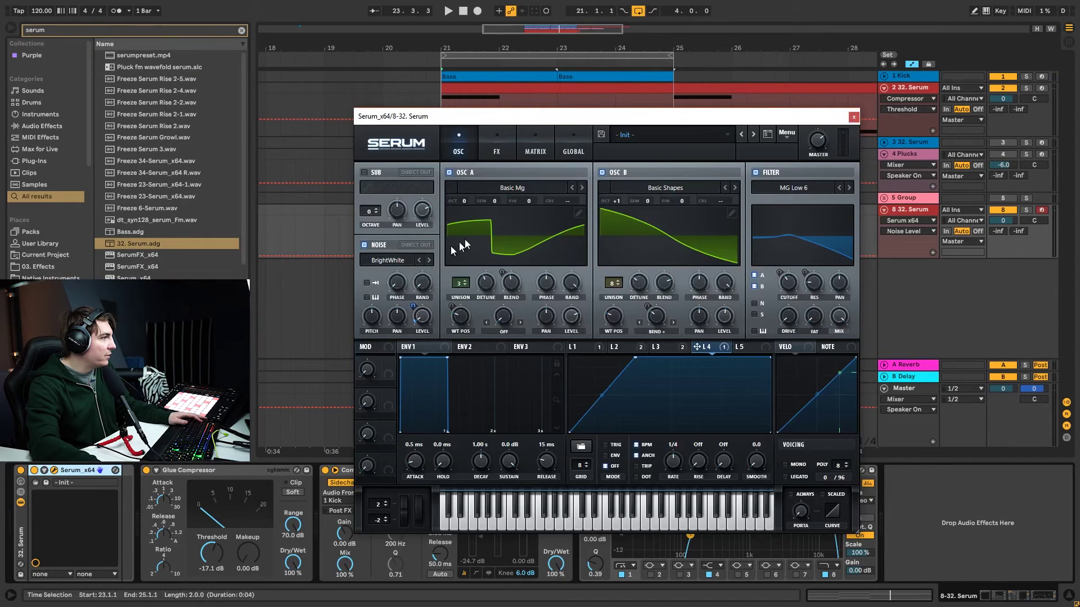
left_click(531, 136)
left_click(503, 138)
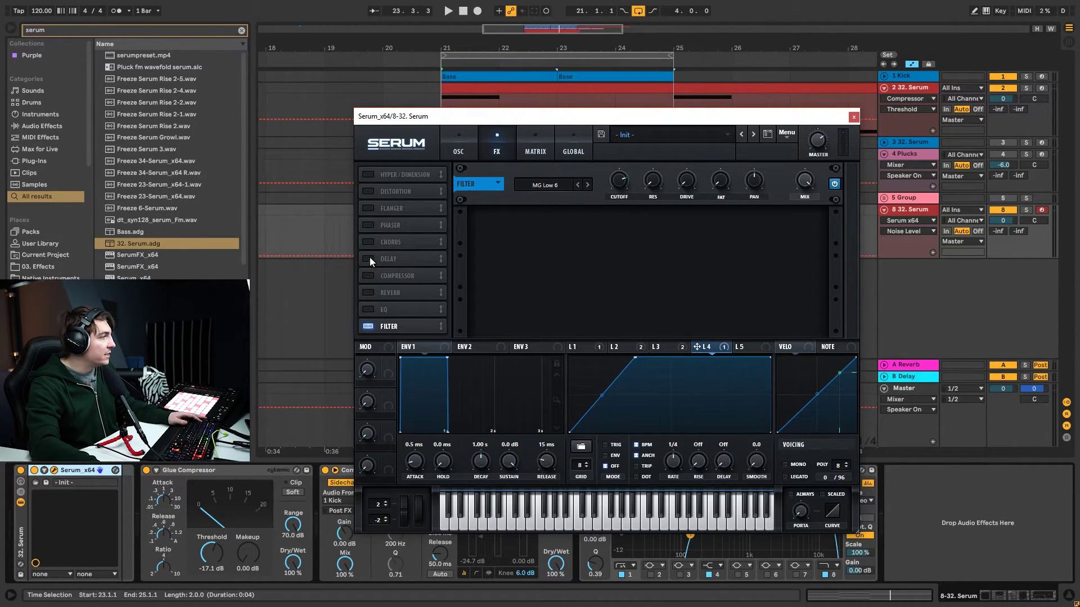
key("space")
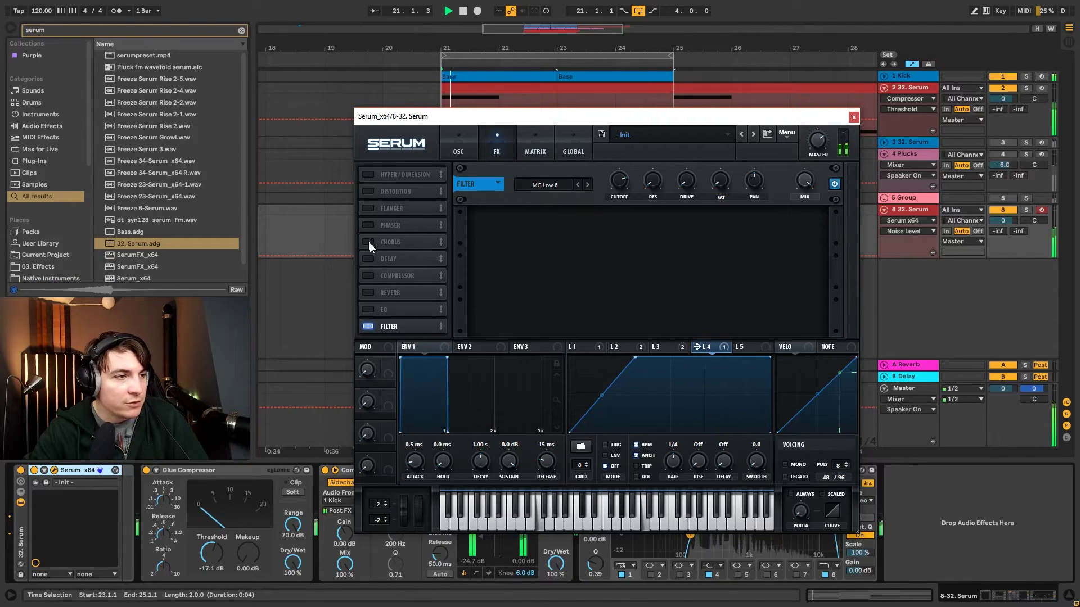
left_click(367, 292)
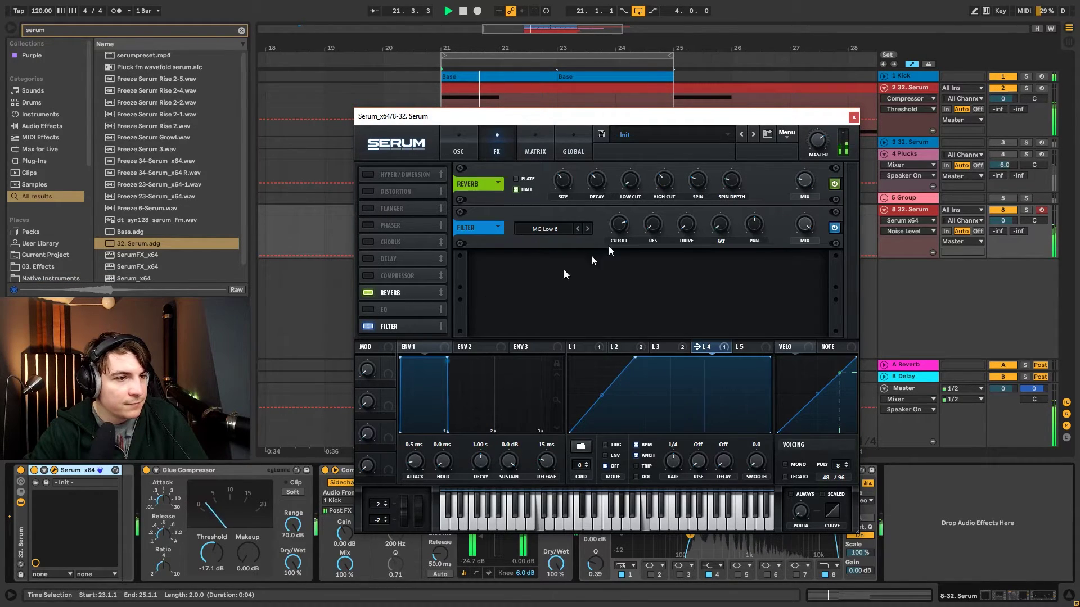
left_click(804, 180)
left_click(562, 180)
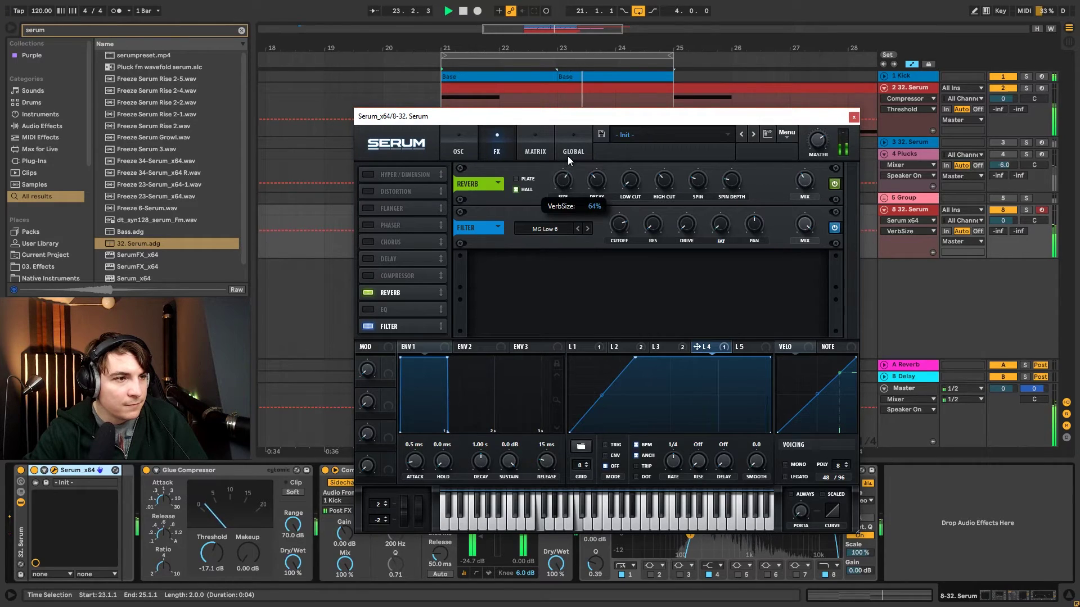
left_click(601, 185)
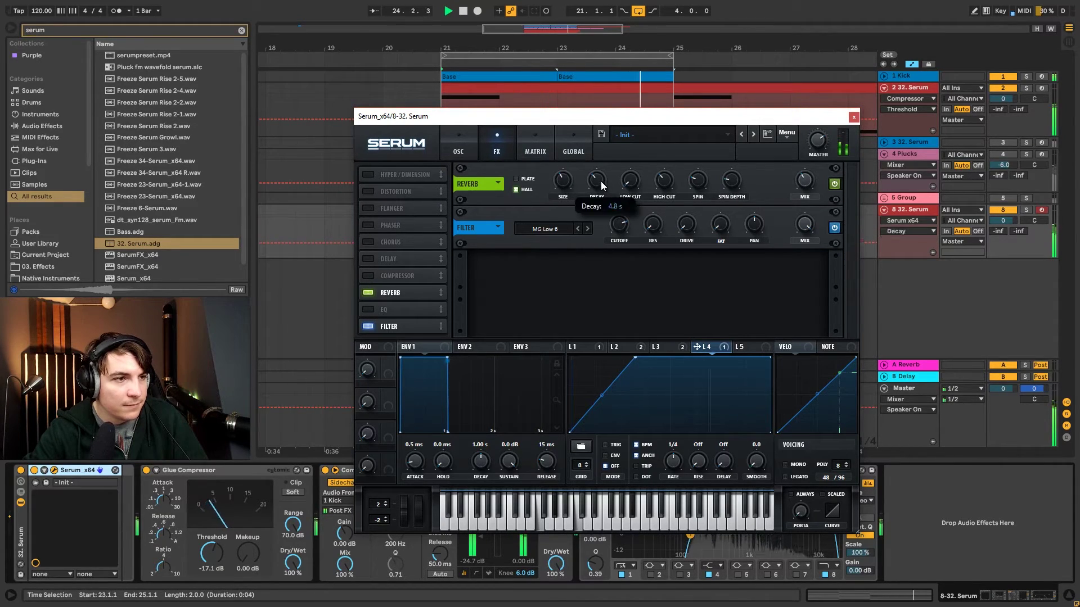
Add a chorus in Serum's effects, try a delay and switch it off, and listen to the loop
left_click(368, 242)
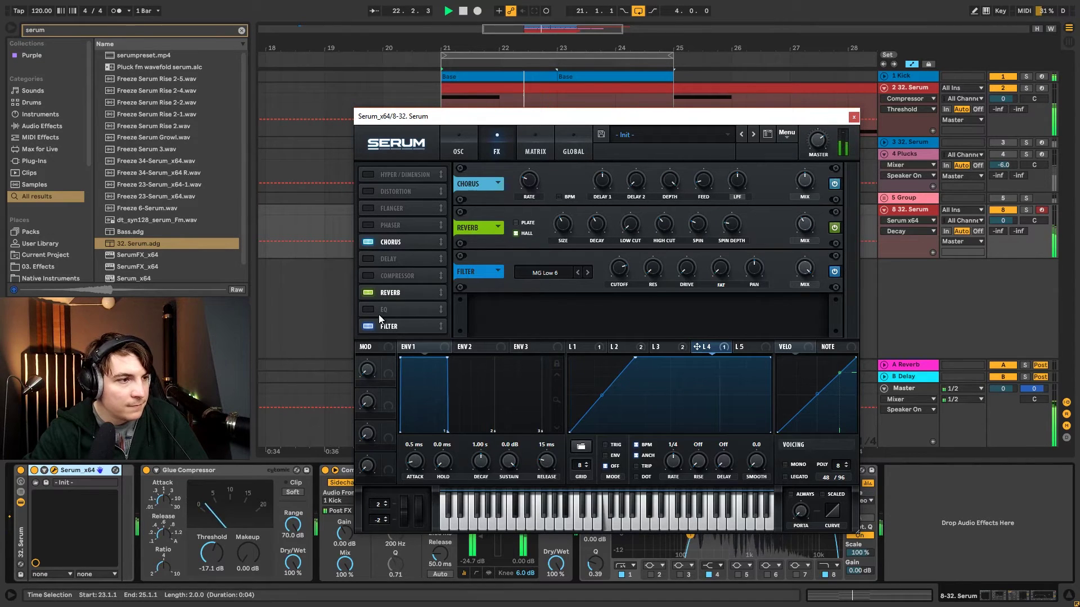
left_click(368, 259)
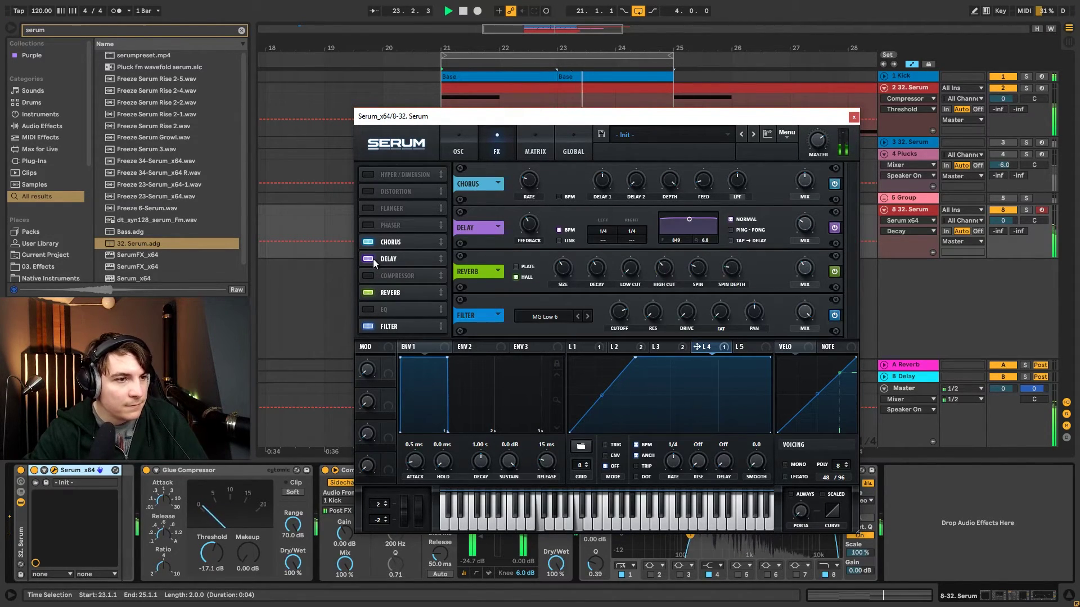
left_click(372, 259)
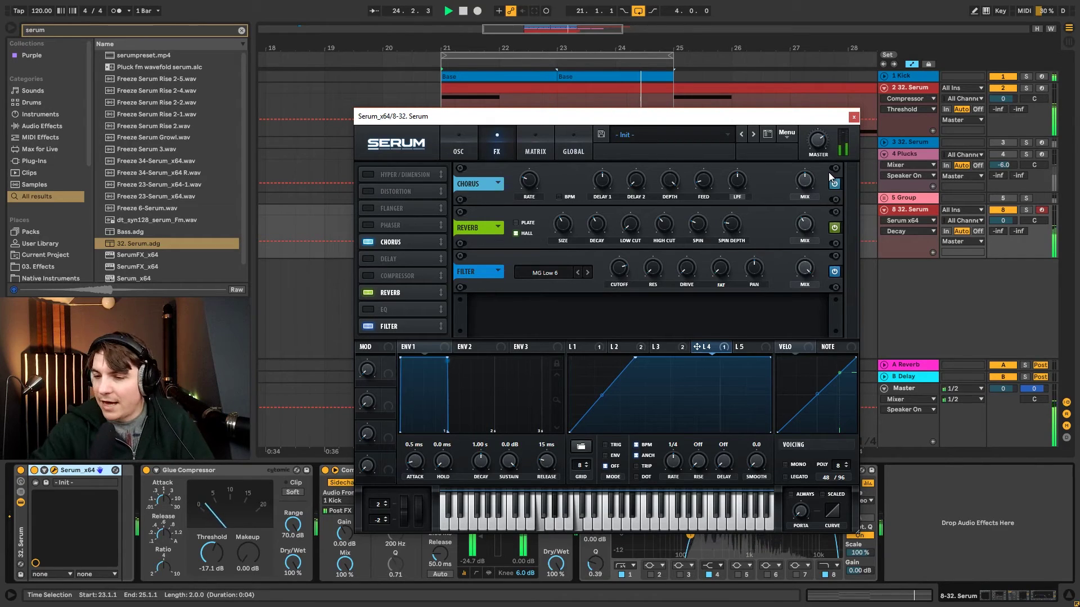
left_click(854, 117)
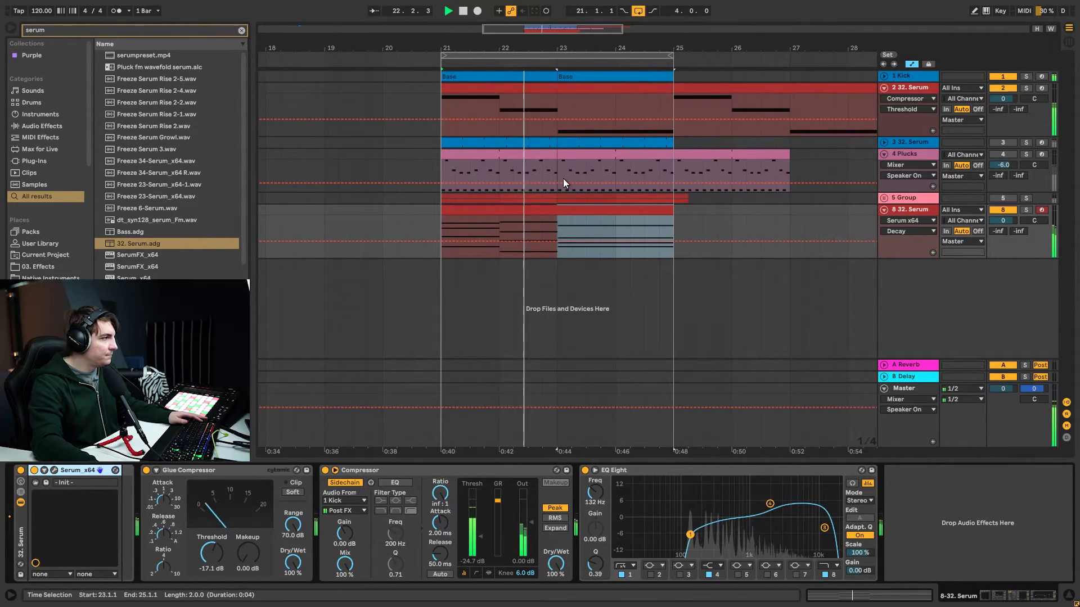
key("space")
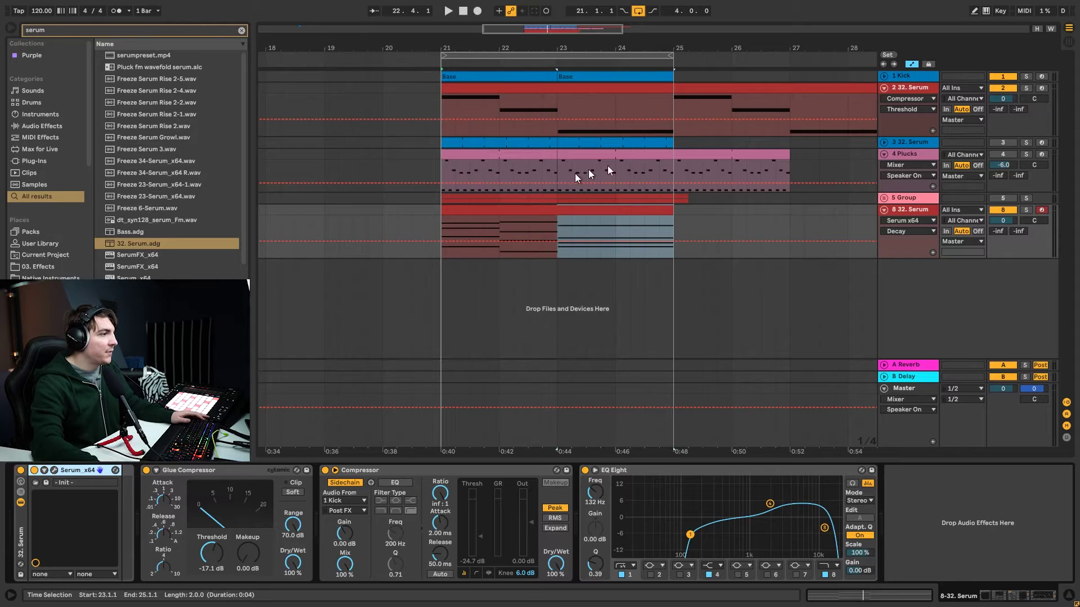
Insert a new MIDI track below track 8 and copy the 6Low clip from the group onto it at bar 21
left_click(883, 210)
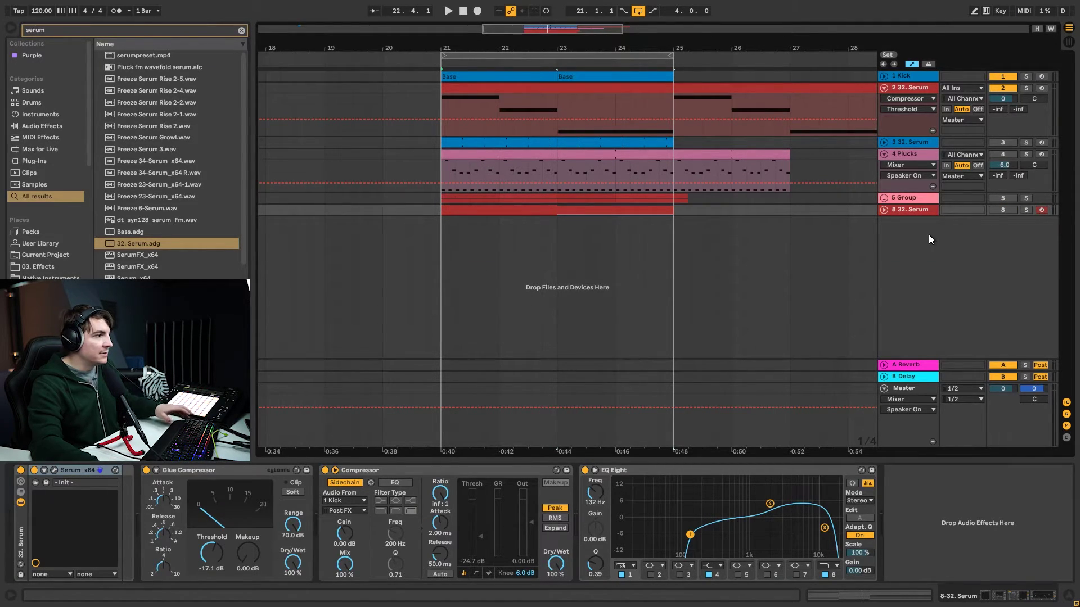
key("ctrl+shift+t")
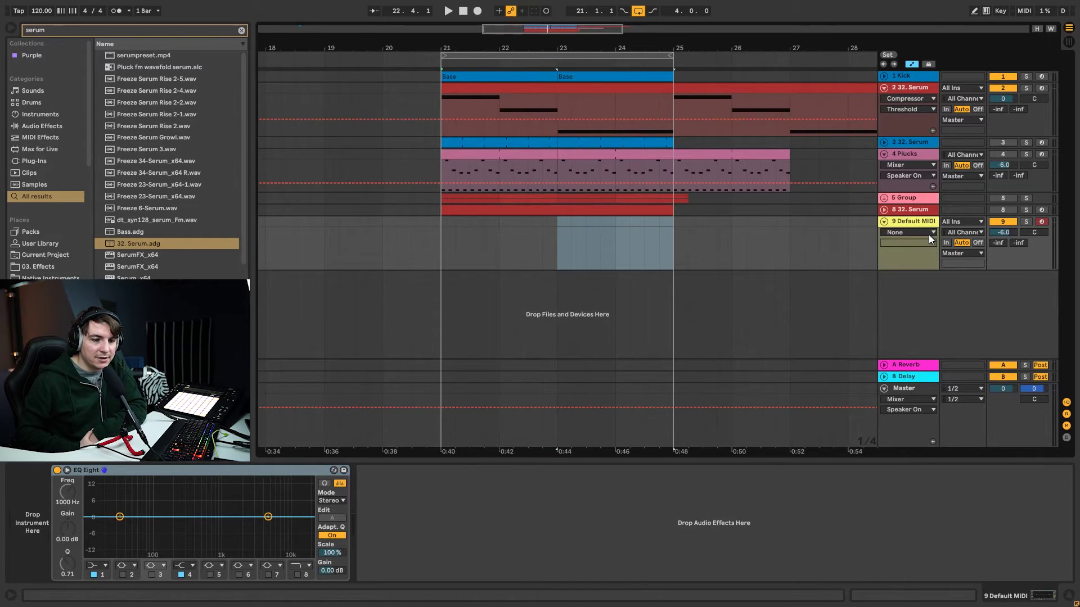
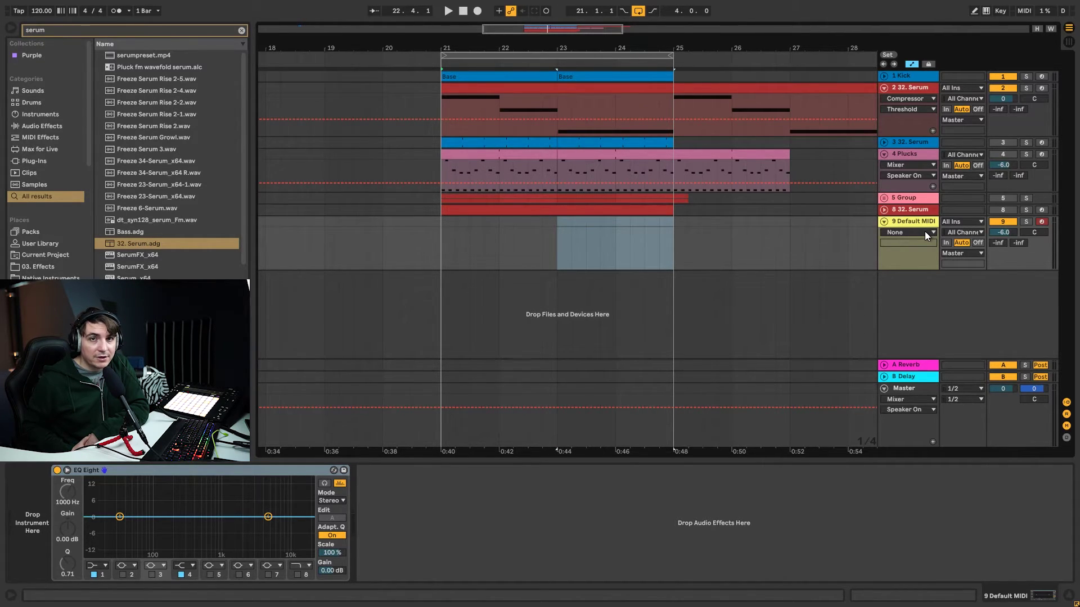
left_click(884, 210)
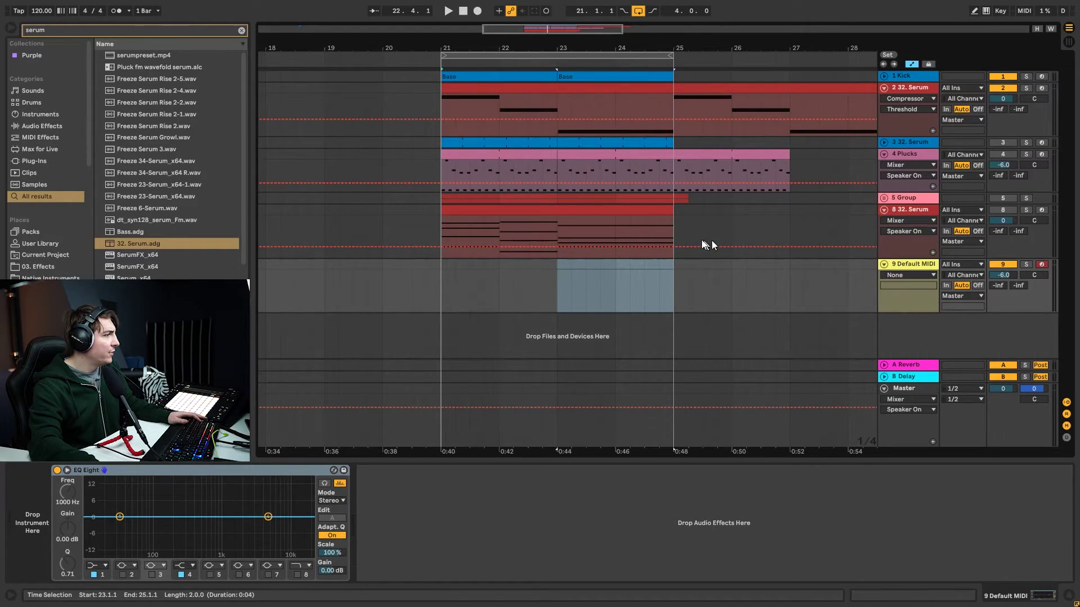
left_click(883, 198)
scroll(558, 181, "down", 5)
left_click_drag(556, 126, 557, 298)
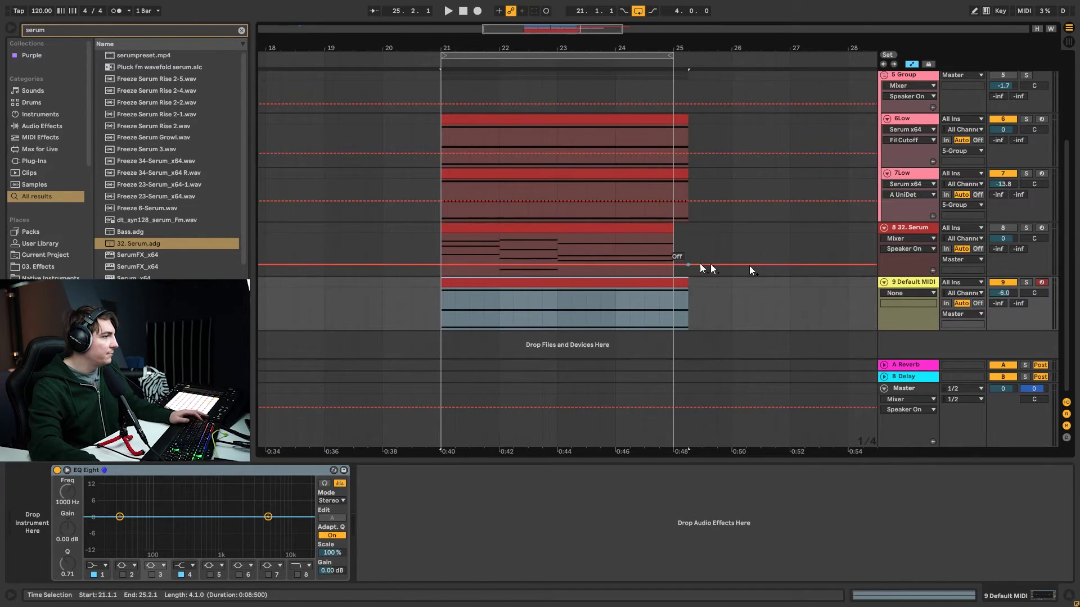
Solo track 9, play it briefly, and load the 32. Serum.adg rack onto it
left_click(1024, 283)
key("space")
key("space")
key("ctrl+f")
type("serum")
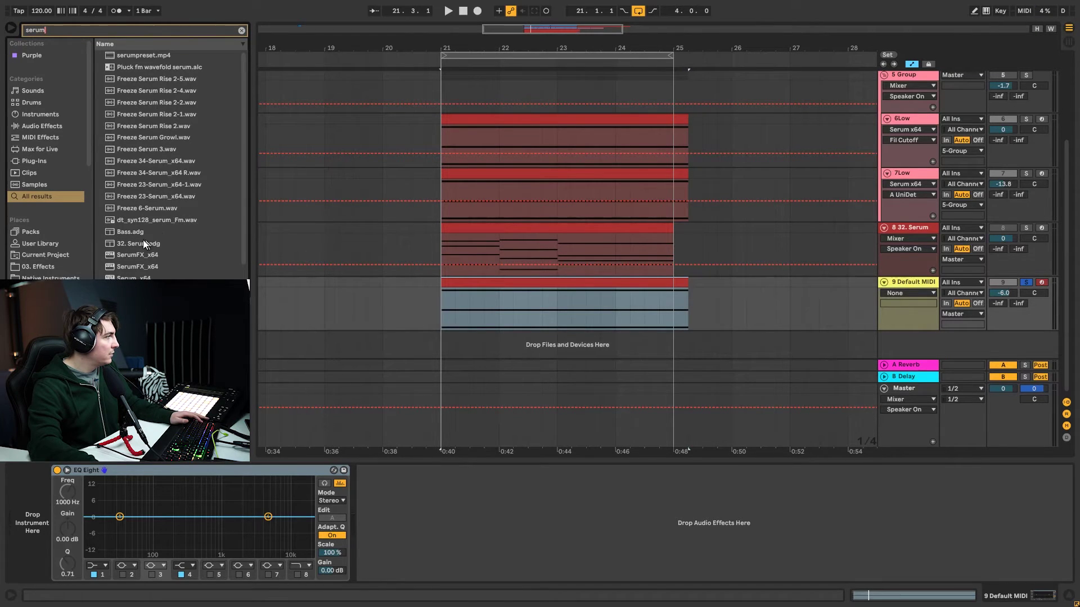
left_click_drag(133, 244, 917, 297)
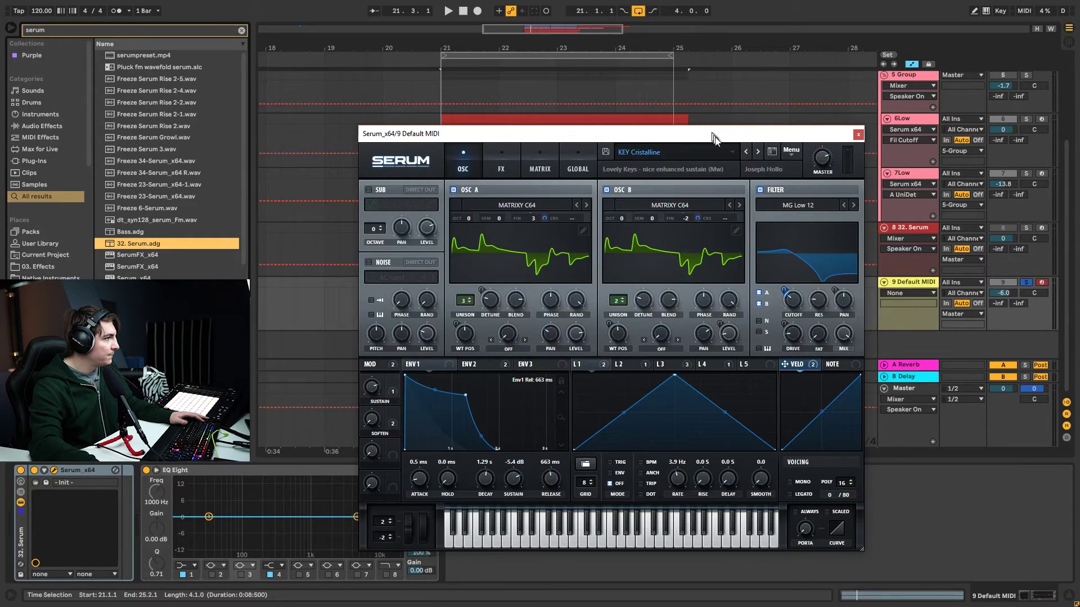
Initialize the Serum preset, enable the MG Low 12 filter with its cutoff lowered to about 290 Hz, and listen to the loop
left_click(790, 153)
left_click(810, 203)
left_click(760, 190)
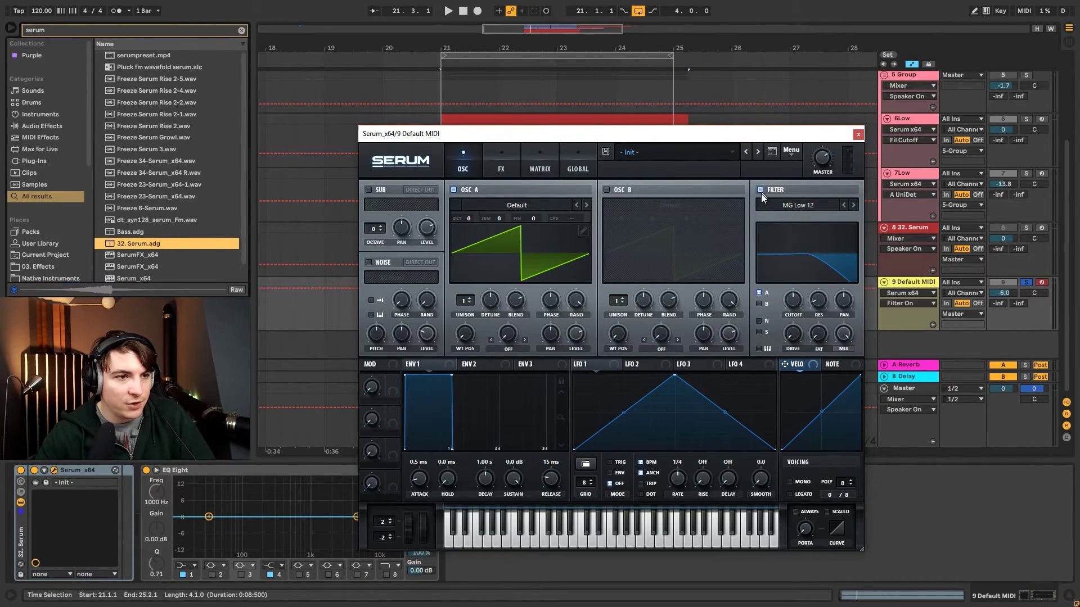
key("space")
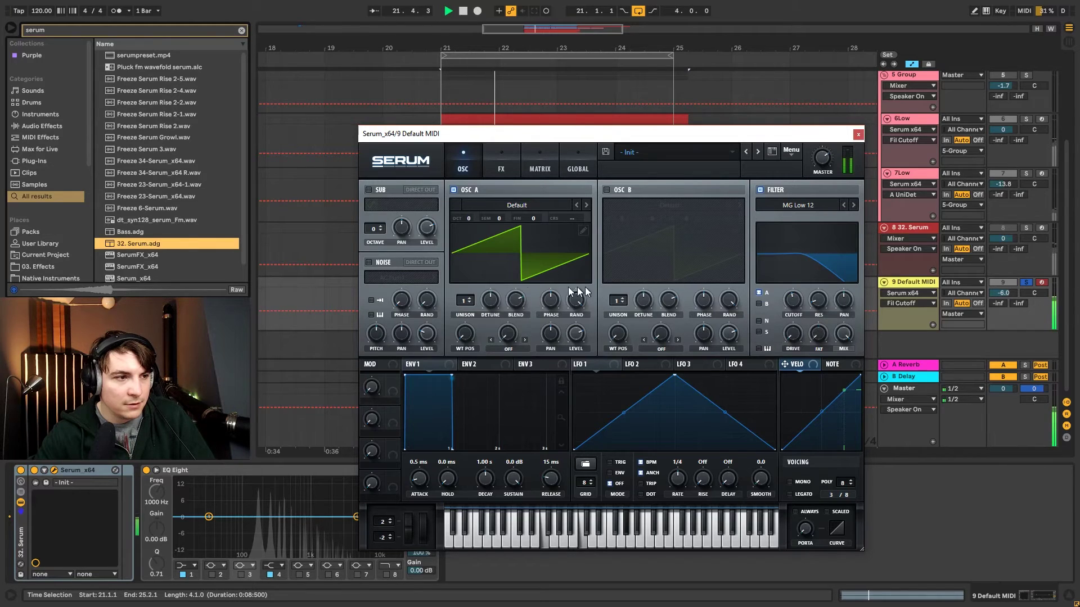
key("space")
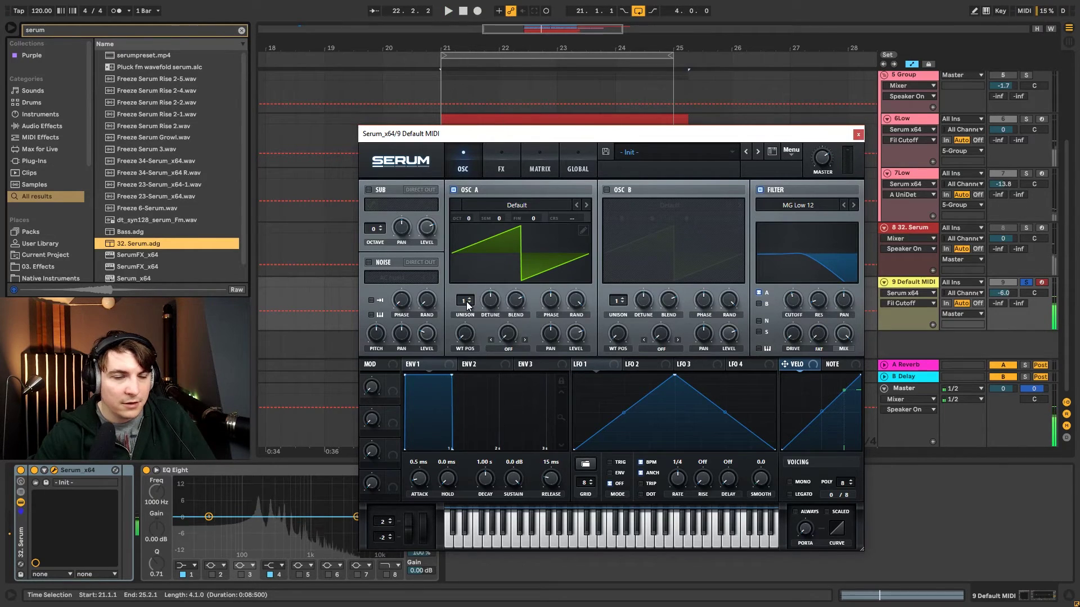
key("space")
left_click_drag(533, 217, 541, 201)
double_click(536, 220)
key("space")
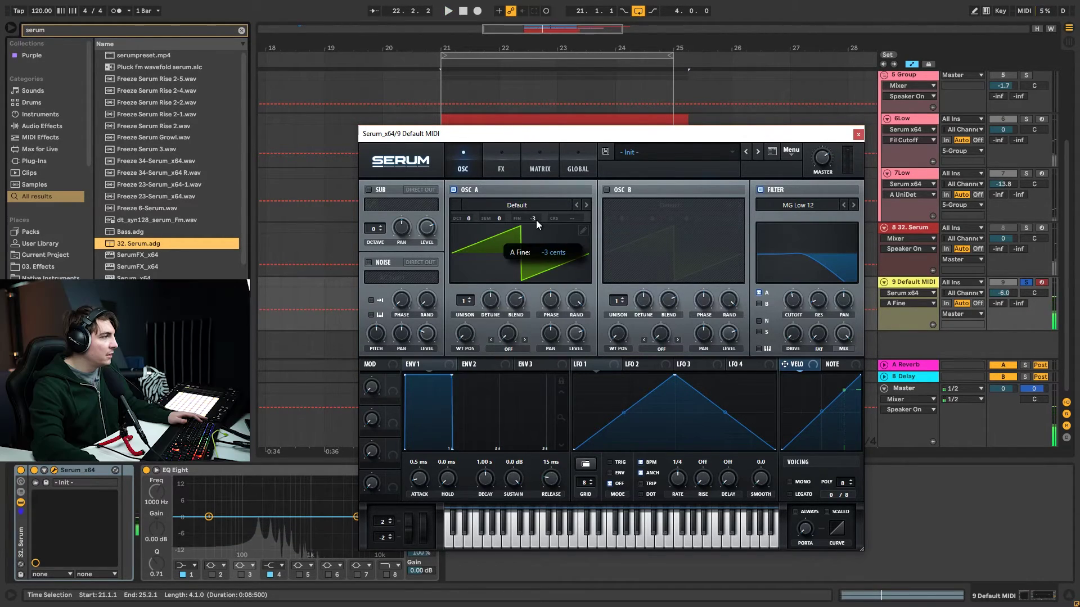
left_click_drag(539, 220, 540, 222)
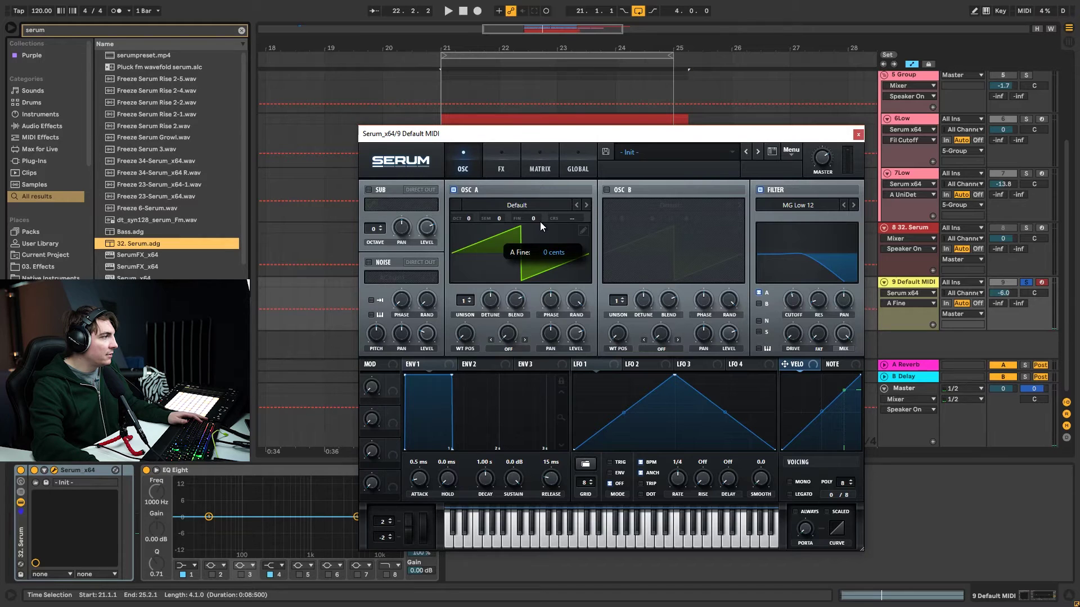
Set oscillator A to 4 unison voices, turn its detune down to 0 while listening, and close Serum
mouse_move(463, 300)
left_mouse_down()
mouse_move(471, 271)
mouse_move(474, 281)
left_mouse_up()
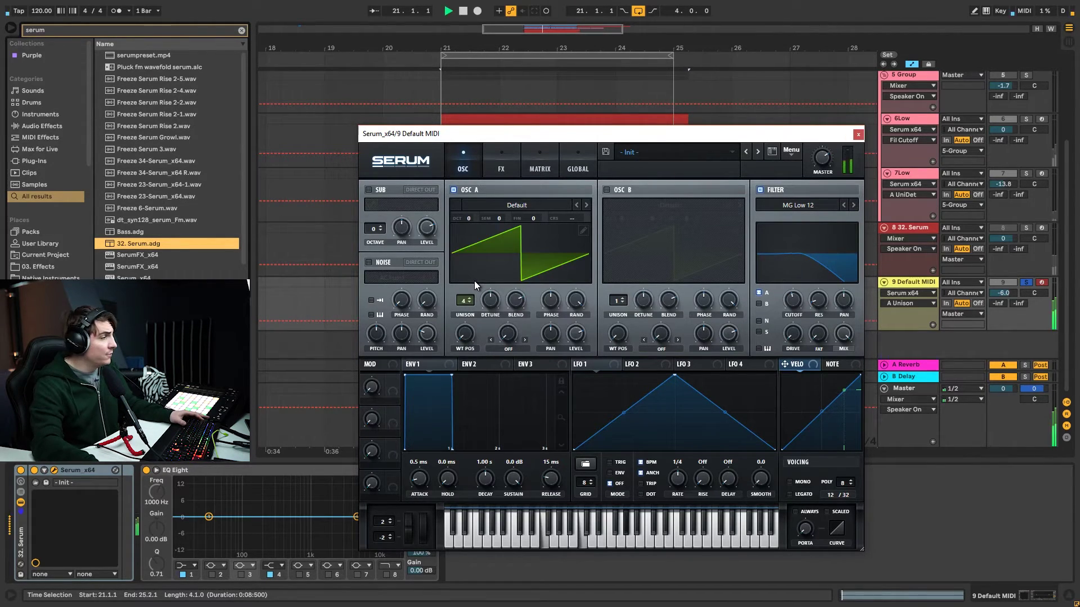
key("space")
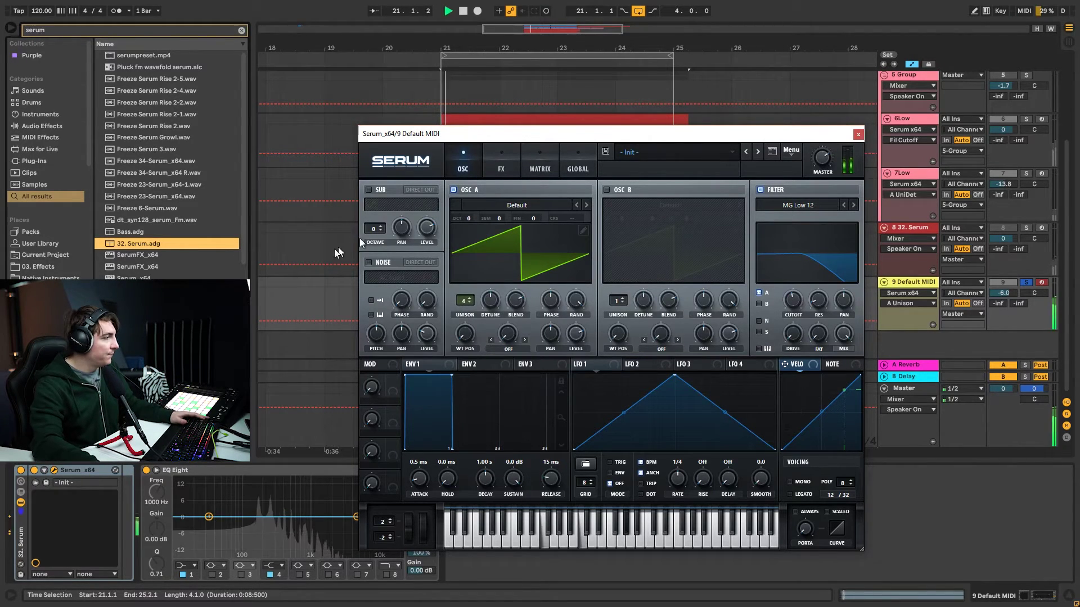
left_click_drag(490, 301, 490, 337)
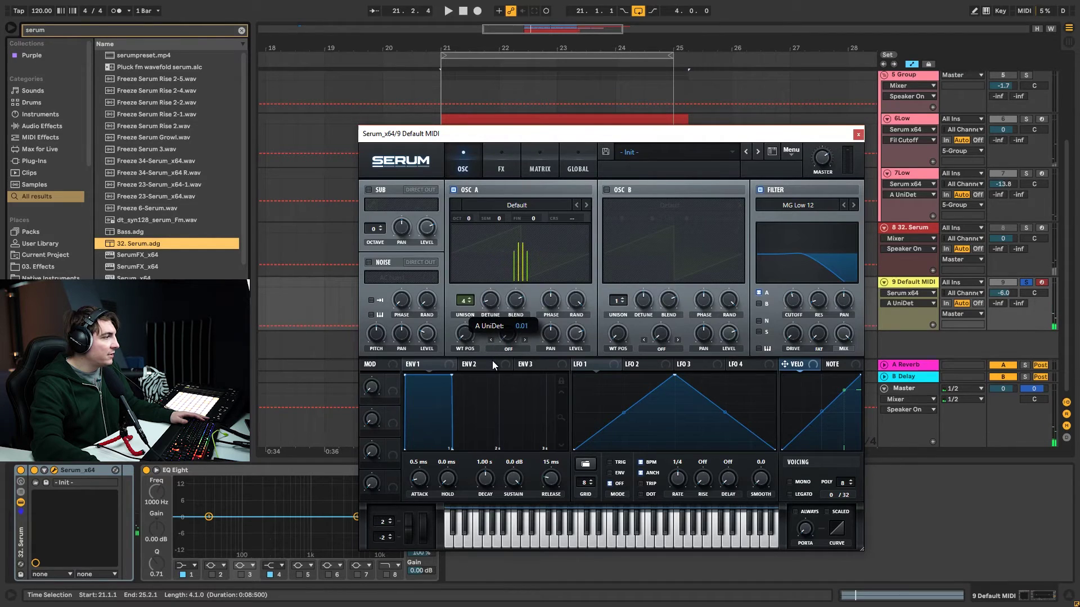
key("space")
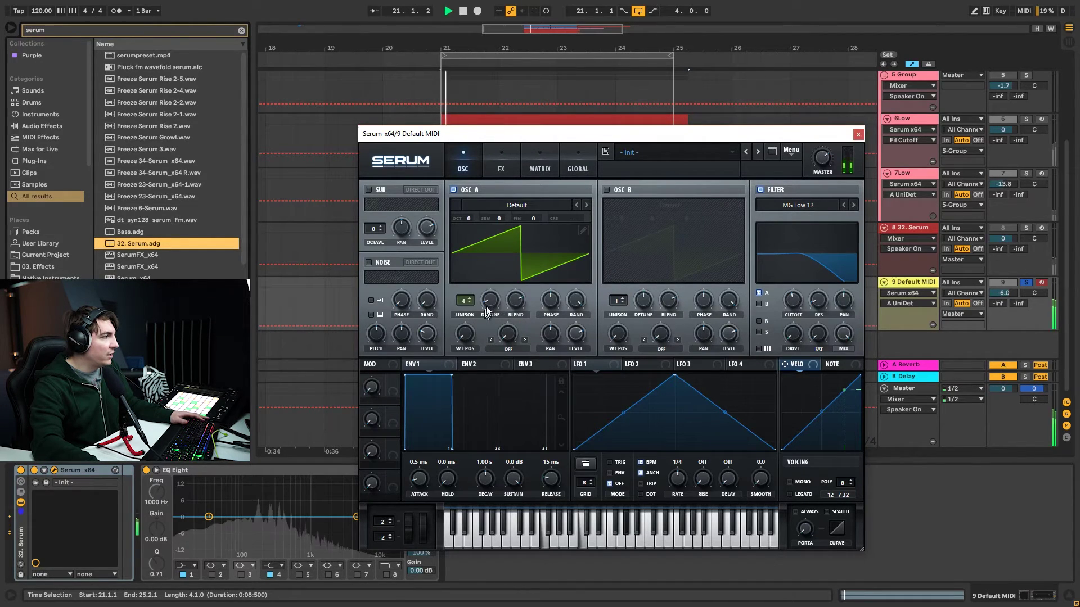
left_click(858, 135)
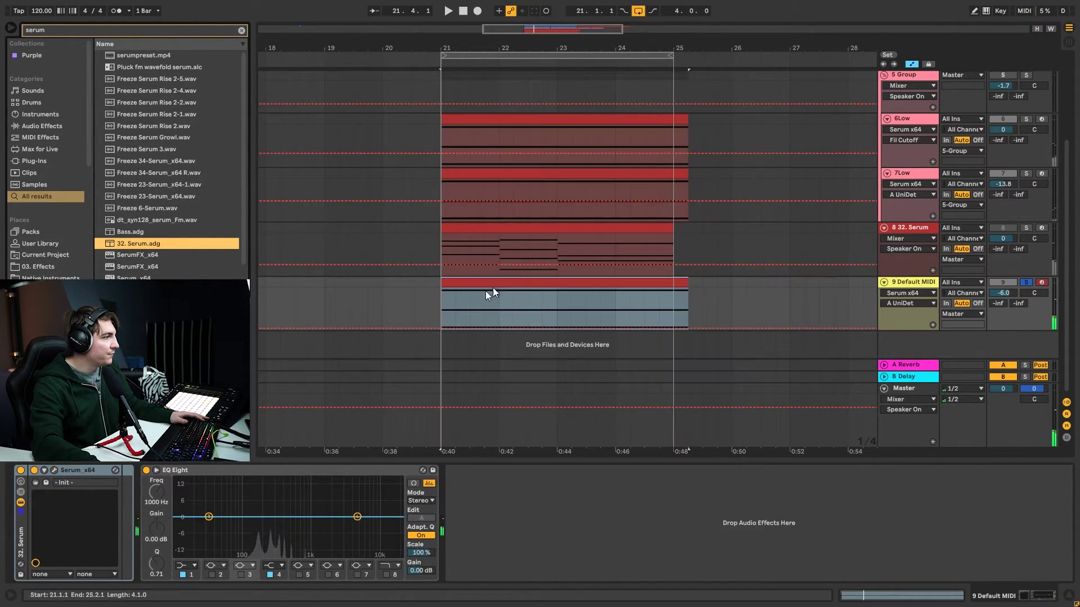
Automate oscillator A's unison detune to ramp from 0 near bar 22, through 0.20 just past bar 23, up to 0.70 at bar 25
left_click(556, 326)
left_click_drag(668, 327, 674, 301)
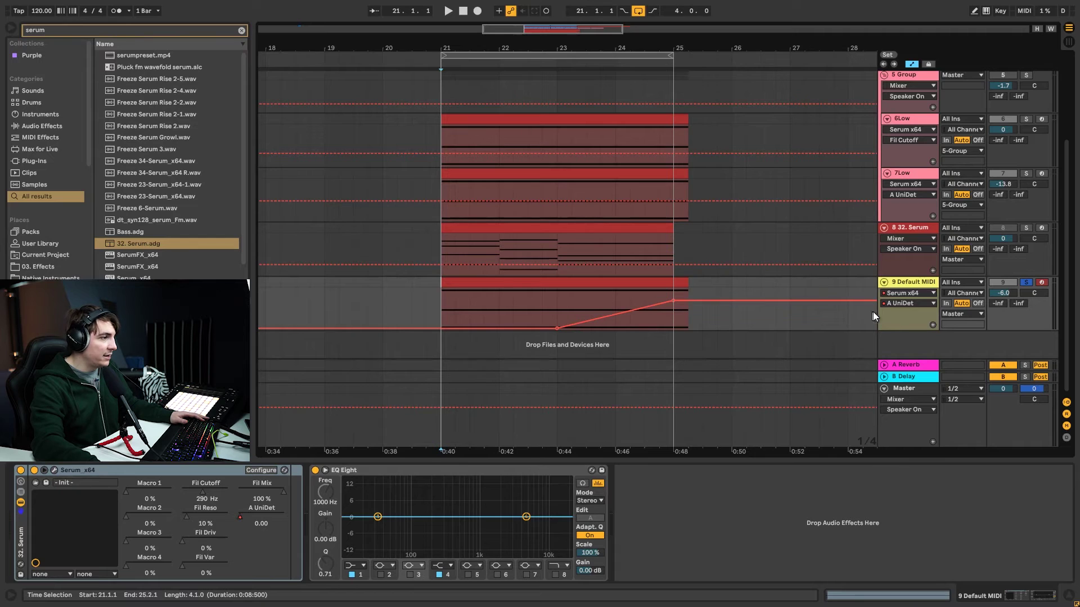
left_click_drag(897, 330, 897, 355)
key("space")
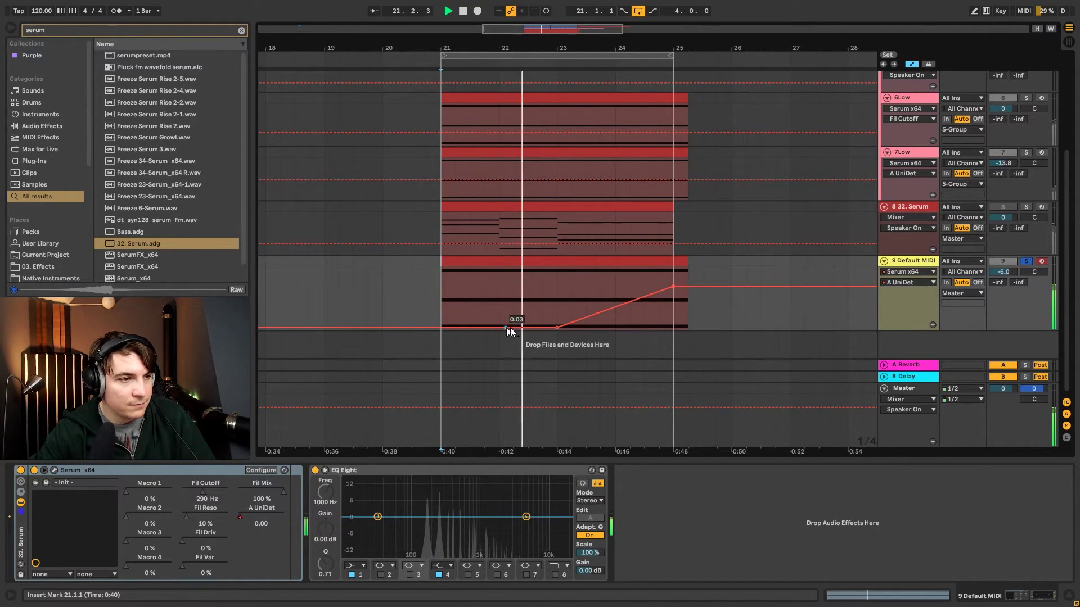
left_click_drag(559, 325, 506, 327)
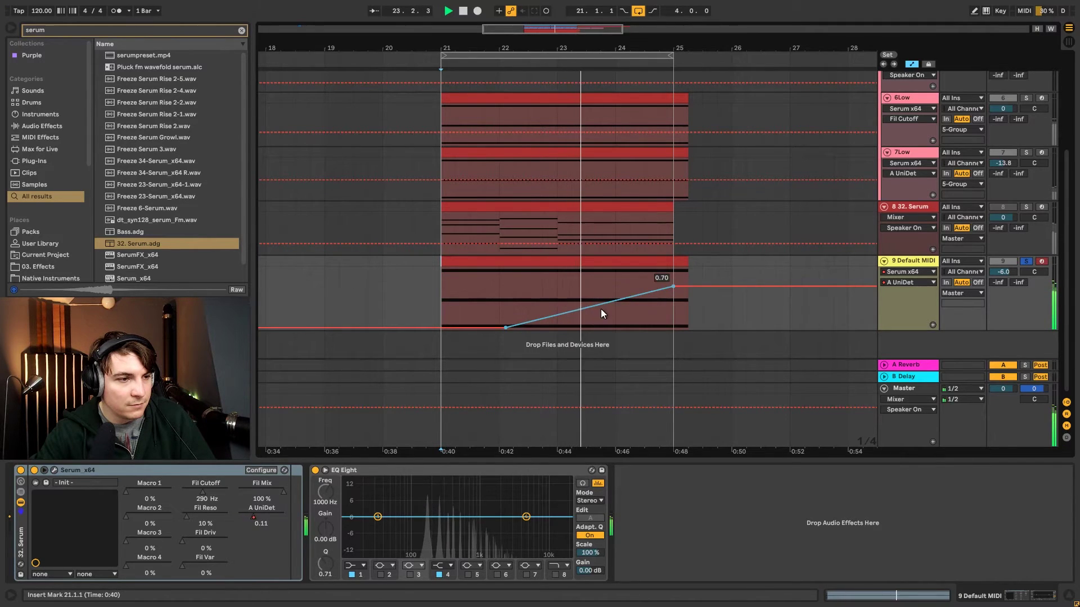
left_click_drag(673, 287, 675, 285)
key("space")
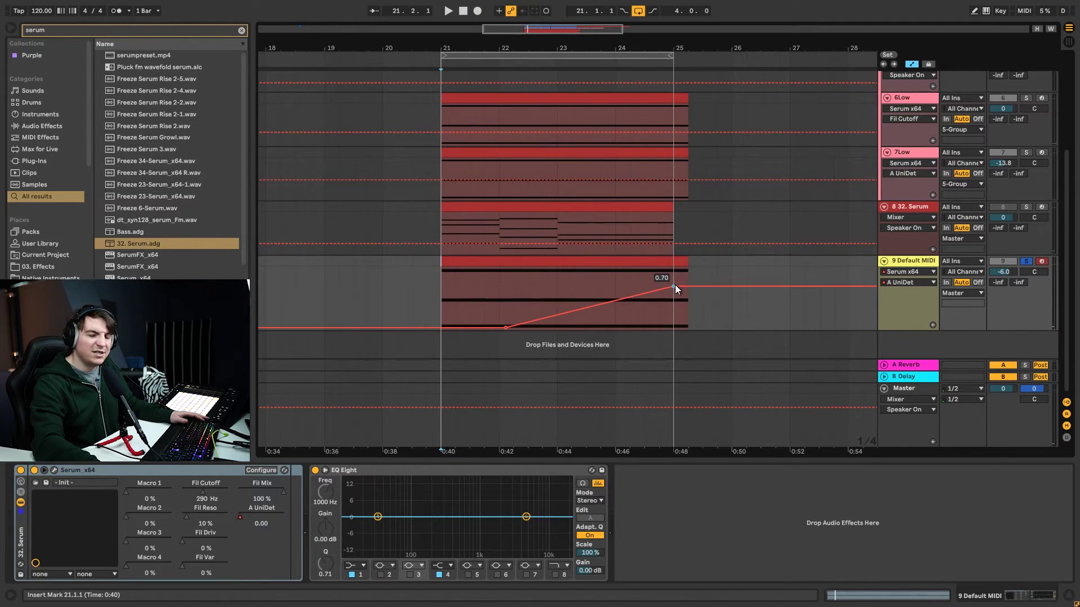
left_click_drag(578, 311, 577, 316)
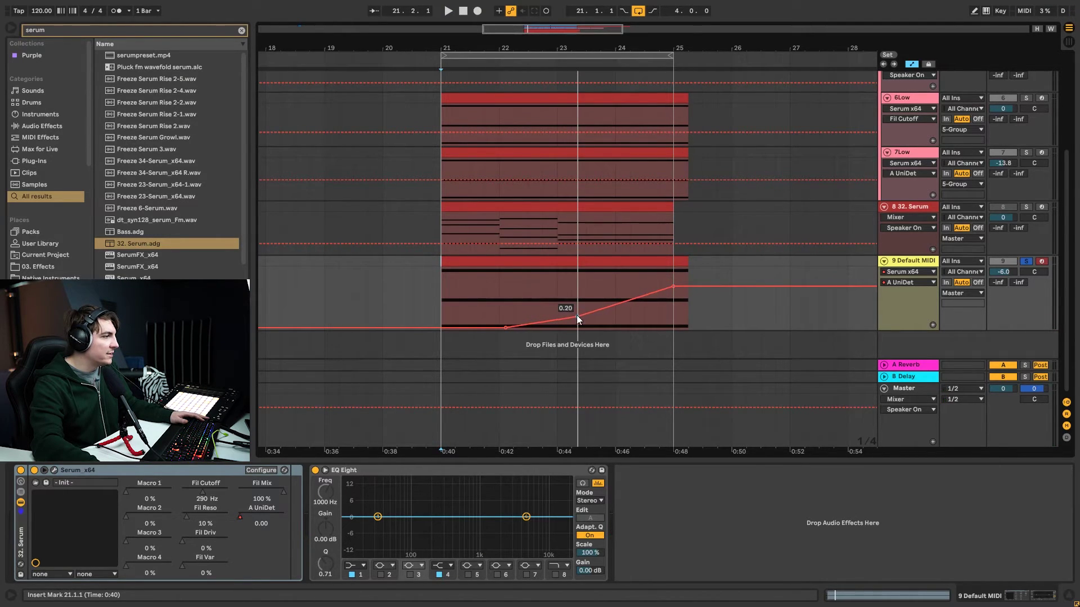
Automate Serum's filter cutoff to rise from about 38 Hz near bar 21 to bar 25 with a breakpoint at bar 23, and listen
left_click(54, 470)
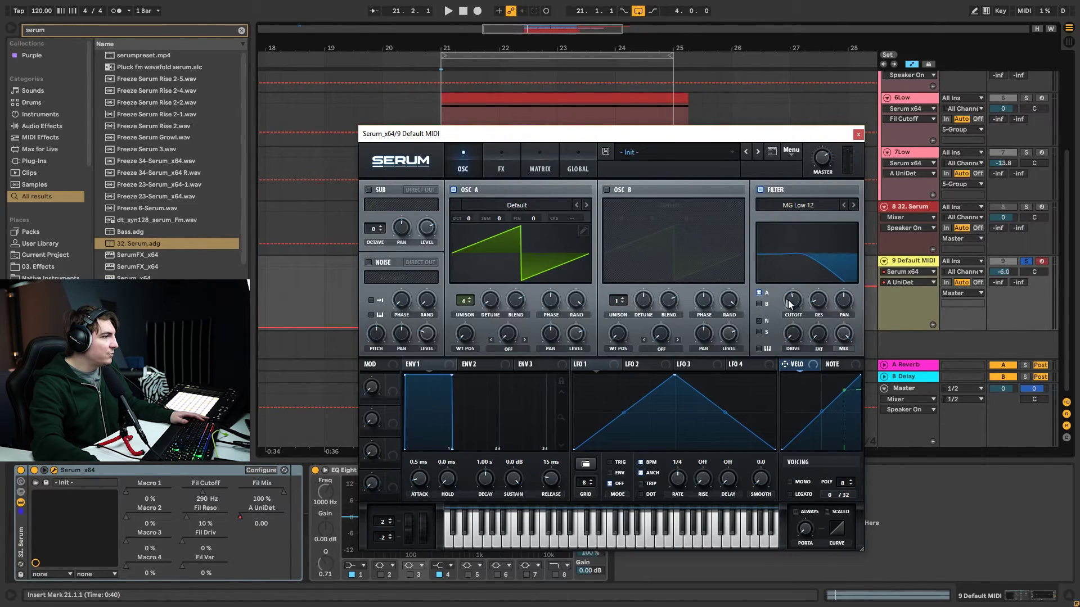
left_click_drag(735, 131, 675, 294)
left_click_drag(559, 298, 559, 308)
left_click_drag(437, 302, 455, 317)
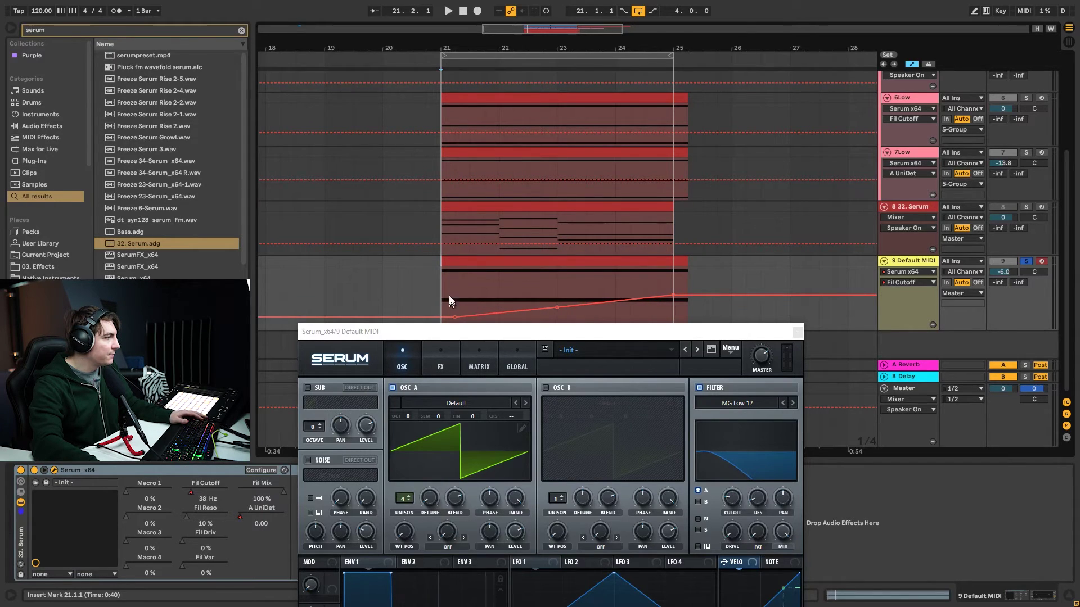
key("space")
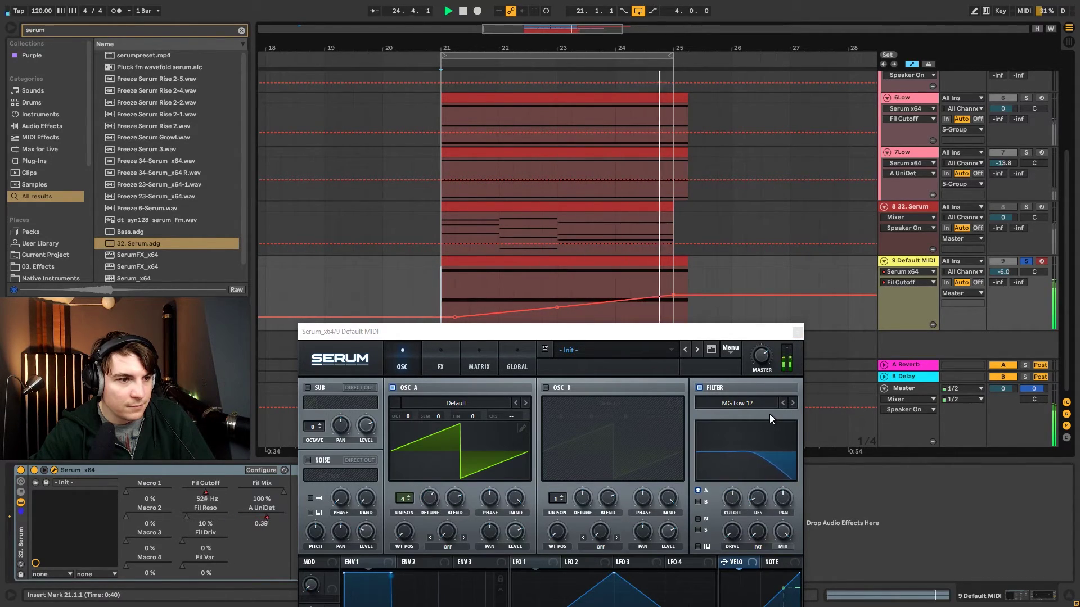
key("space")
left_click(798, 332)
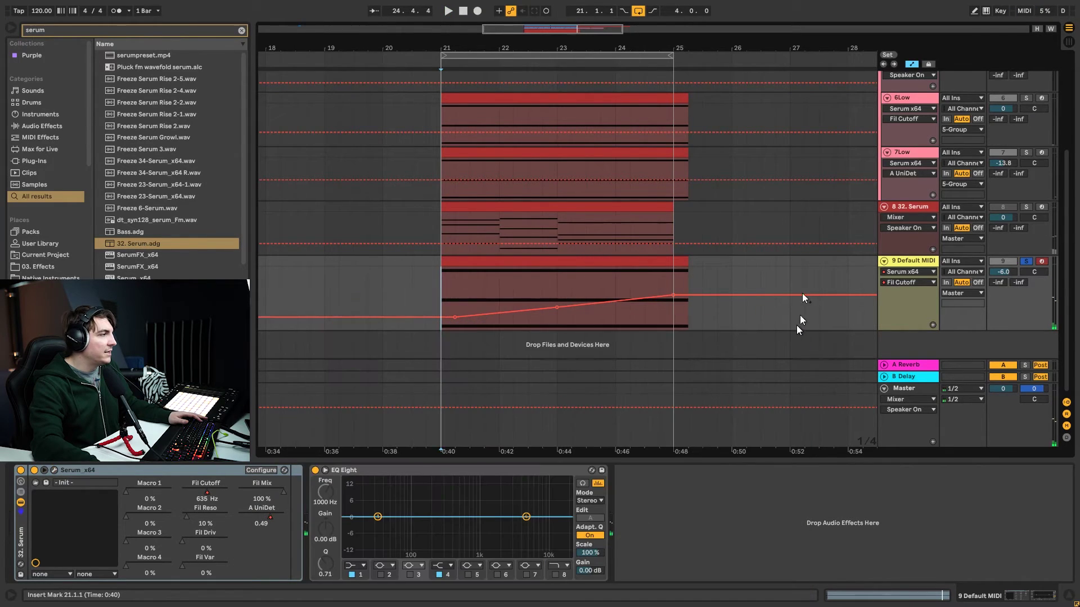
Extend the loop to end at bar 27, activate the Plucks track, and turn off the solo on track 9
scroll(700, 186, "up", 3)
scroll(700, 186, "up", 2)
left_click_drag(674, 55, 791, 55)
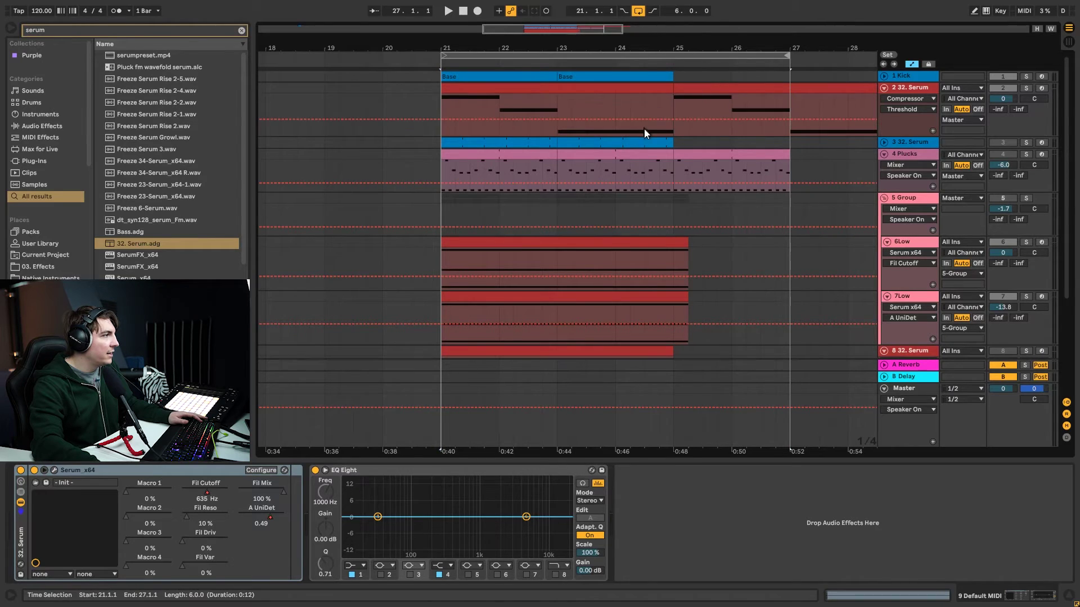
left_click(999, 154)
scroll(1022, 360, "down", 1)
left_click(1023, 364)
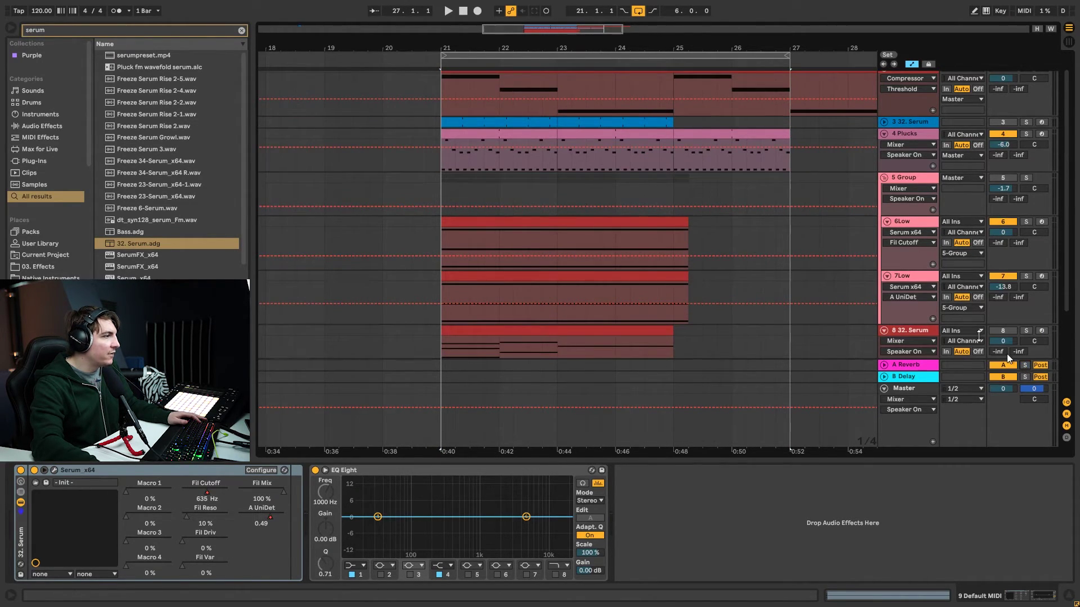
Trim the end of the 6Low clip back to bar 25 and fold the group
scroll(727, 209, "down", 5)
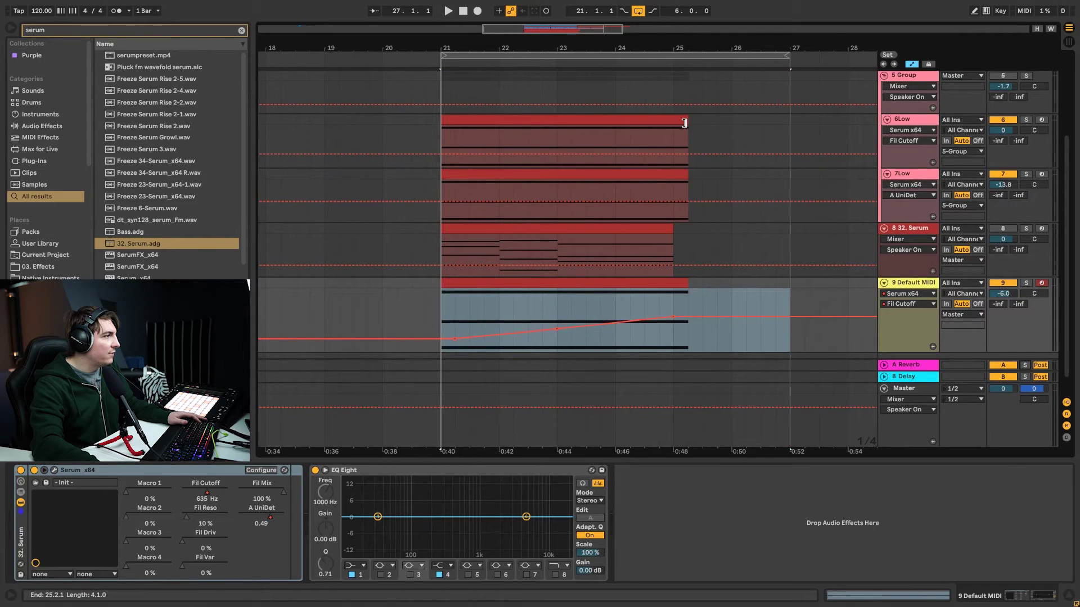
left_click_drag(685, 123, 675, 122)
scroll(690, 208, "up", 3)
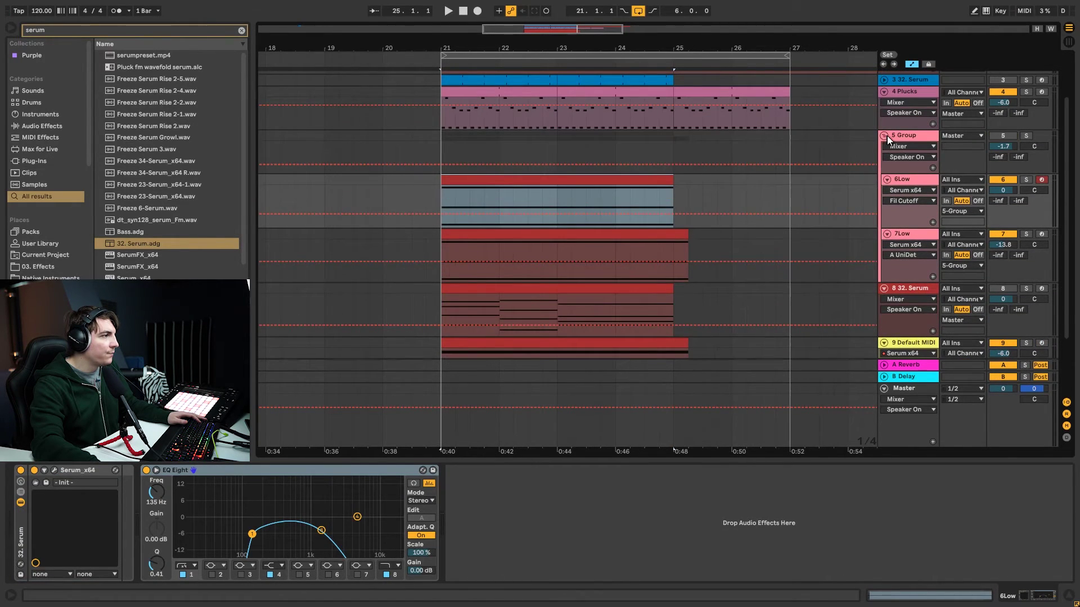
left_click(886, 136)
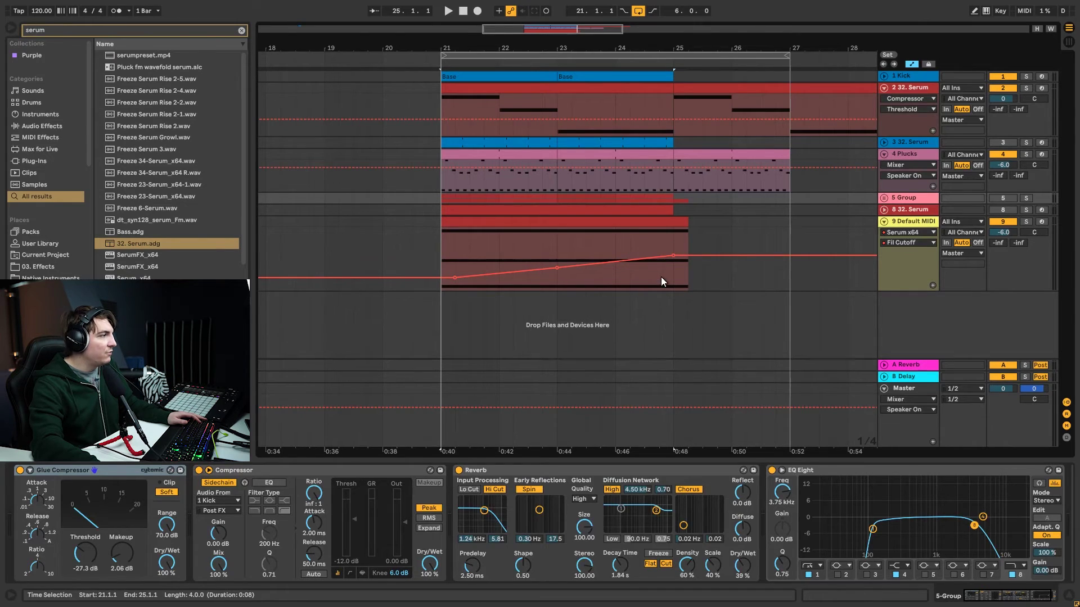
Search the browser for crash samples, audition several, and place the VTS3 Strong Enough Kit 136BPM reverse crash on a new audio track at 24.2.1
left_click(72, 33)
type("cr")
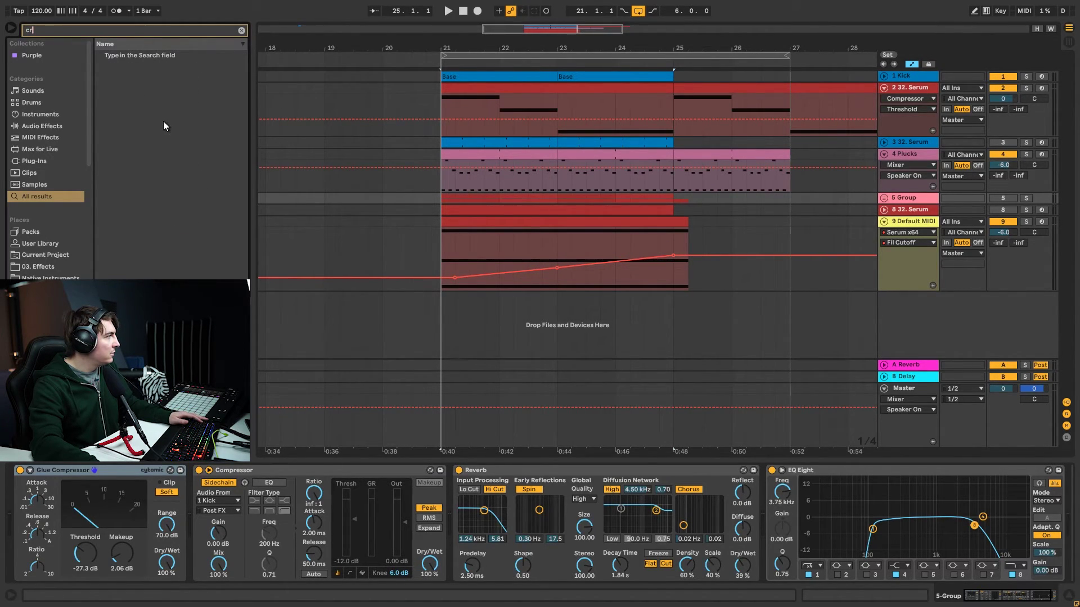
type("ash")
left_click(141, 114)
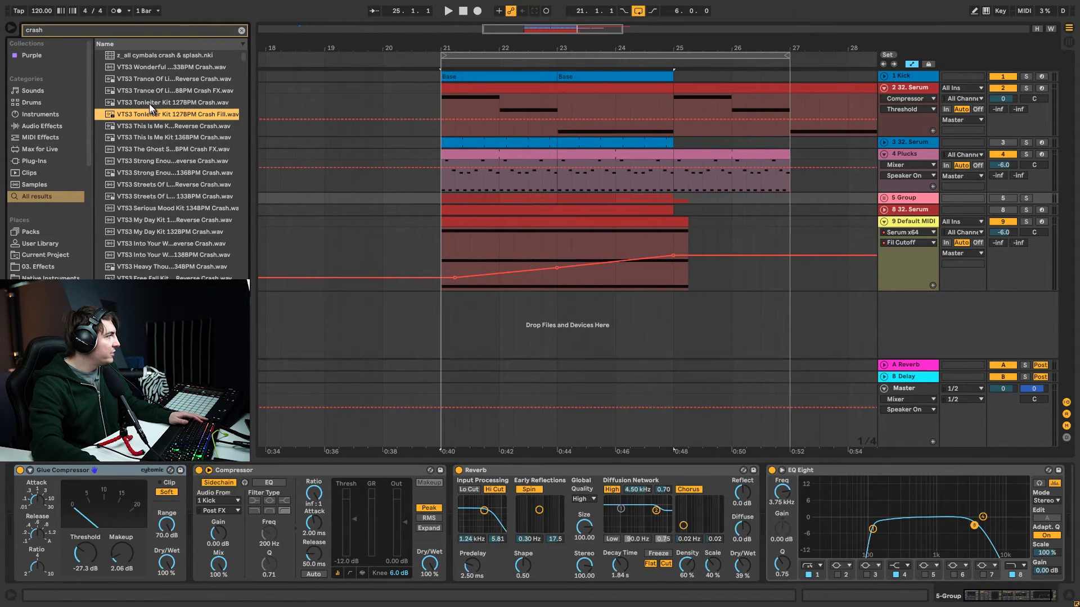
left_click(149, 103)
left_click(145, 90)
scroll(151, 104, "down", 3)
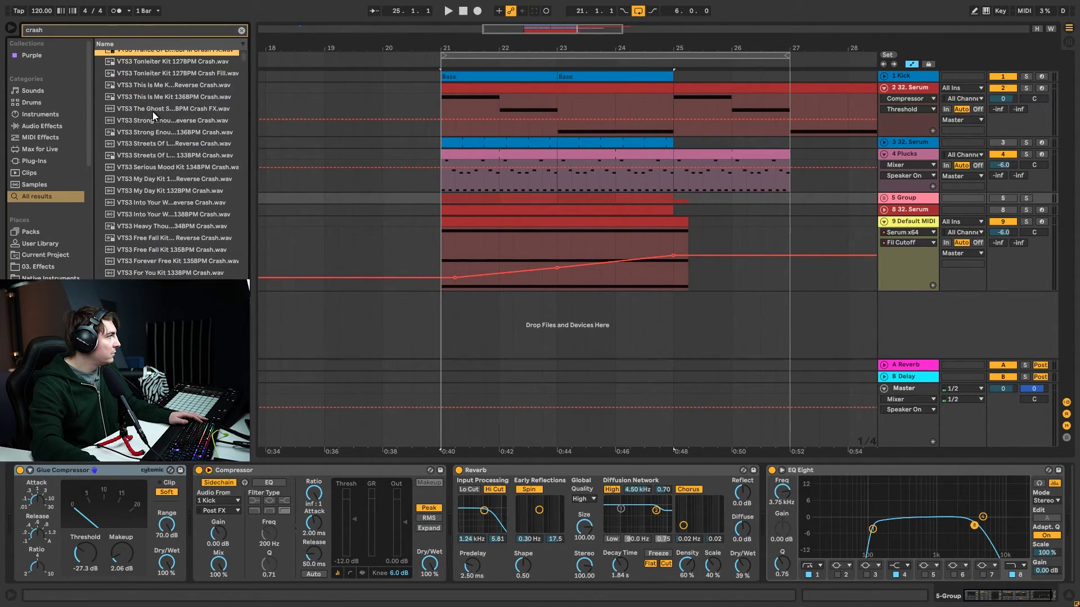
left_click(157, 122)
left_click_drag(135, 121, 633, 309)
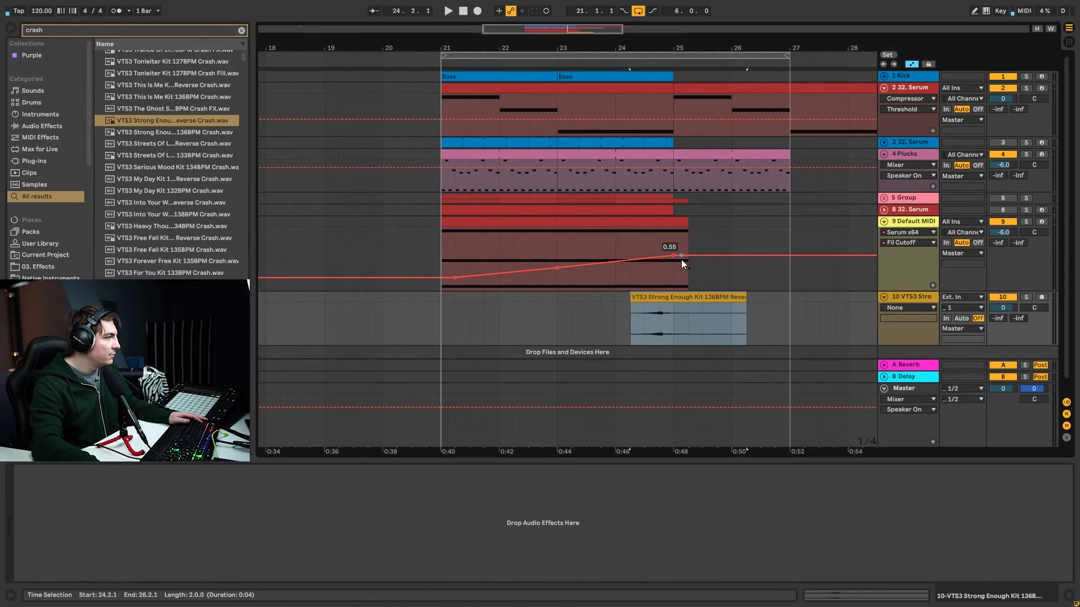
Move the reverse crash clip to start at 24.2.4 and lower its track volume to -14.2 dB
scroll(687, 268, "down", 1)
left_click(664, 282)
left_click_drag(657, 51, 658, 146)
left_click_drag(696, 283, 749, 291)
left_click_drag(650, 52, 649, 13)
left_click_drag(1002, 293, 1002, 318)
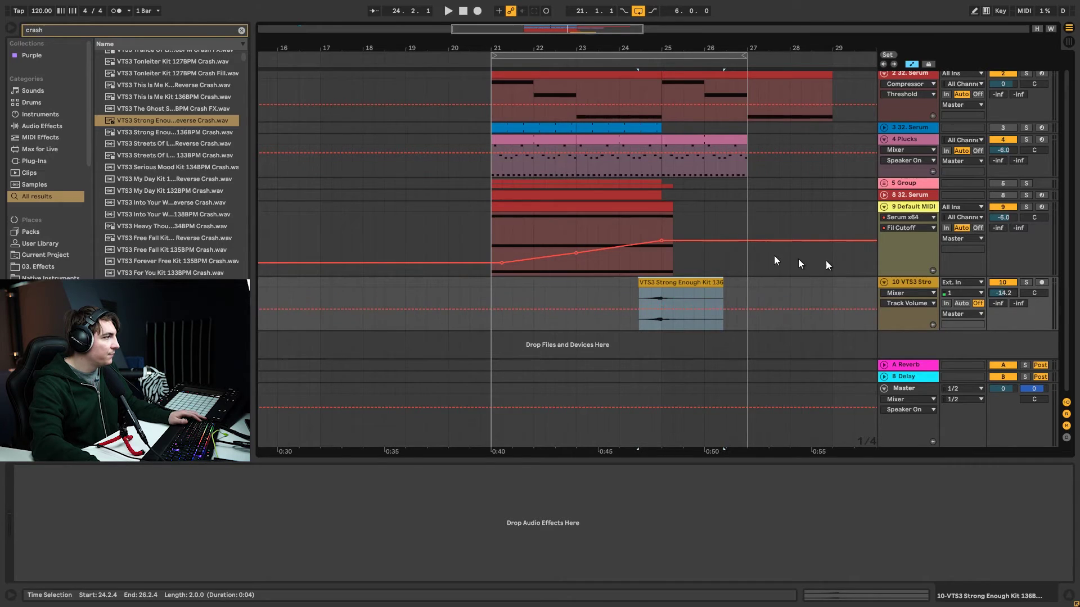
Play from bar 21, raise track 9's volume to -3.3 dB, and trim its clip's end back to bar 25
left_click(481, 234)
key("space")
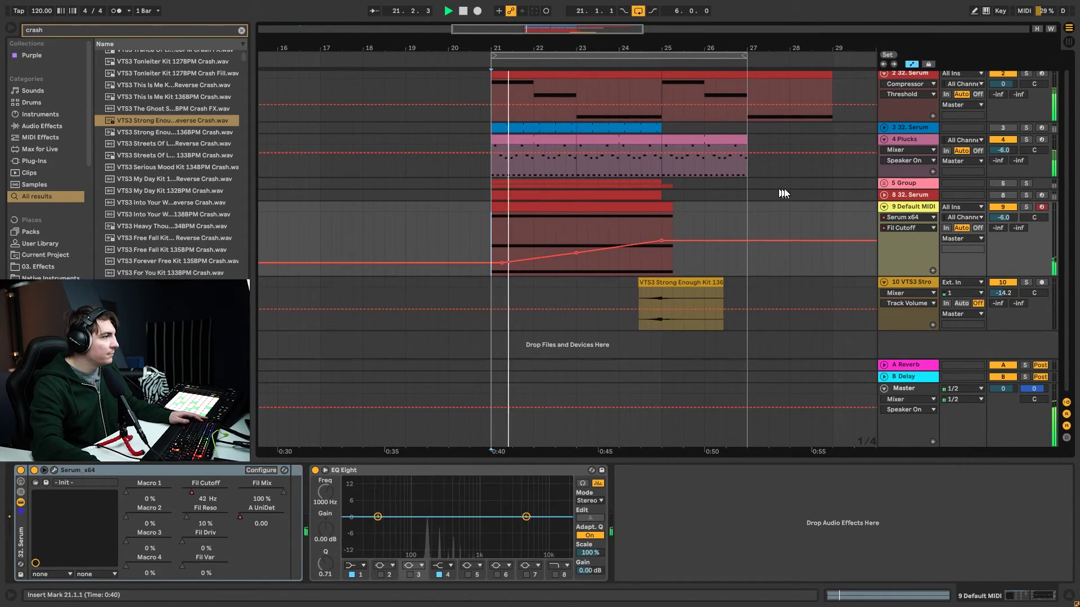
left_click_drag(1003, 217, 1003, 206)
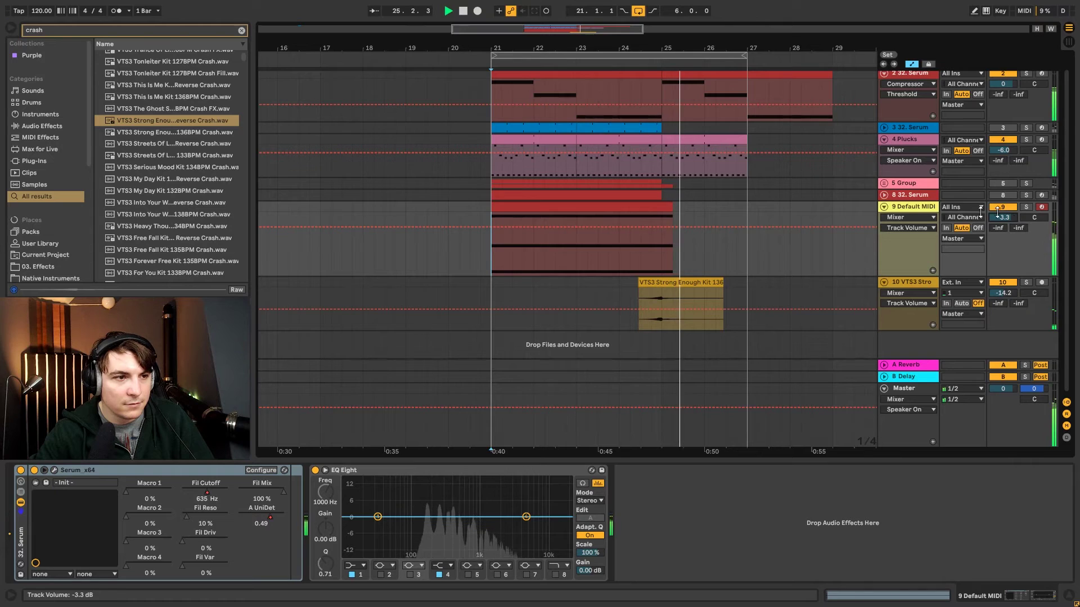
left_click_drag(674, 214, 663, 208)
key("space")
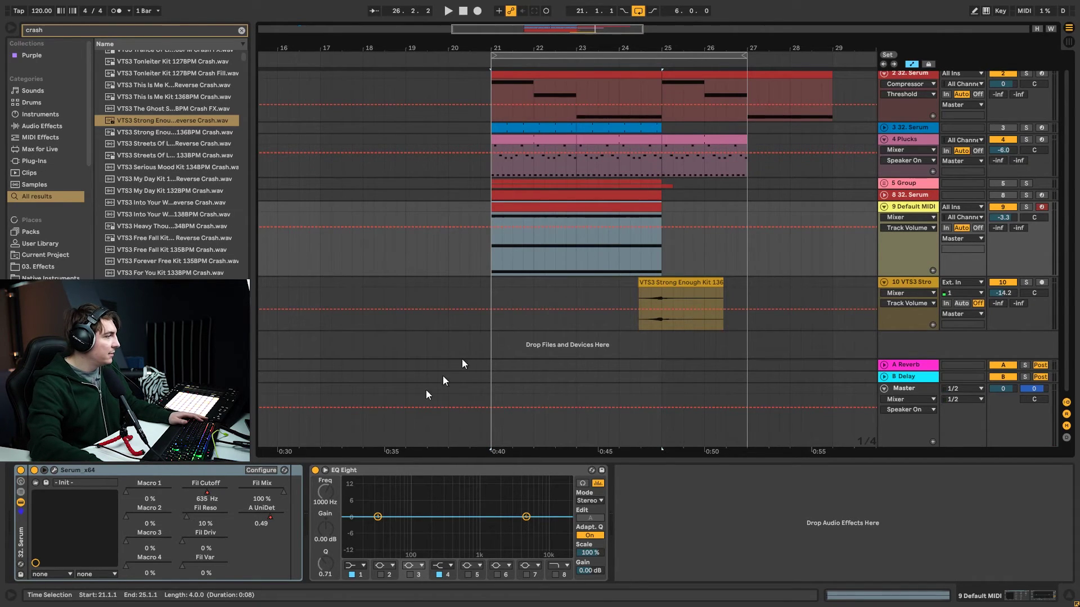
Lengthen the Env 1 release of track 9's Serum to 343 ms and play the loop
left_click(54, 470)
left_click_drag(512, 167, 508, 163)
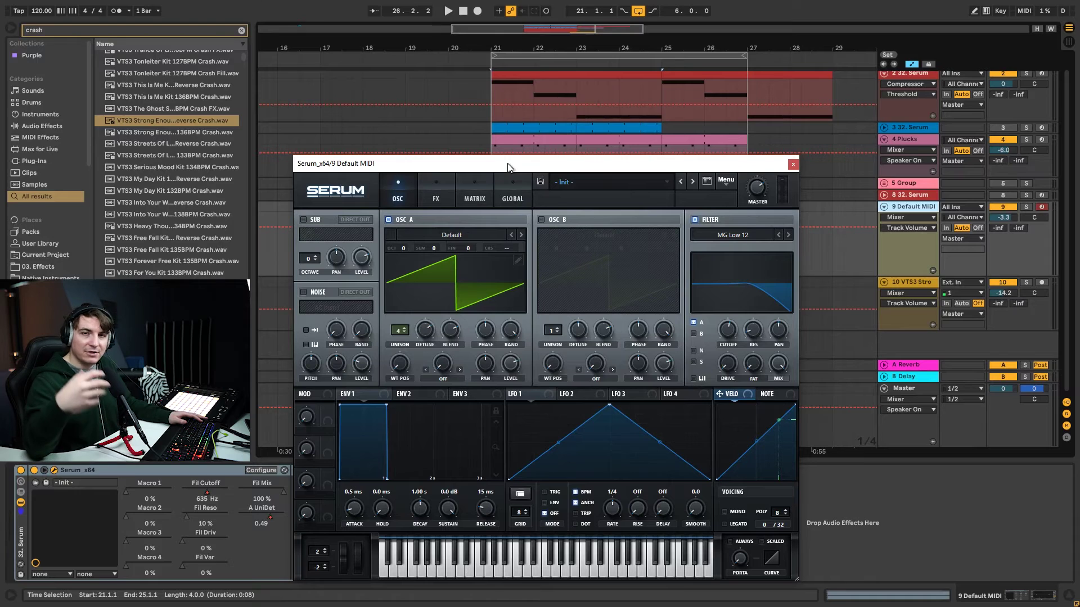
left_click_drag(485, 508, 486, 484)
key("space")
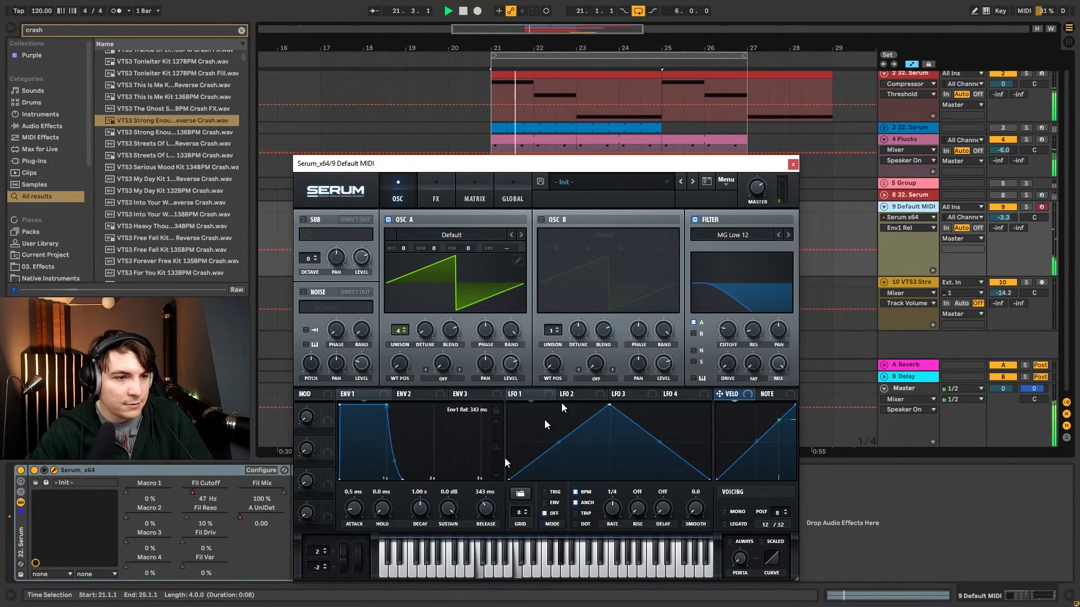
left_click(793, 164)
Add a second EQ Eight at the end of track 9's device chain and raise its low cut to about 206 Hz
double_click(65, 30)
type("eq")
left_click_drag(148, 67, 635, 500)
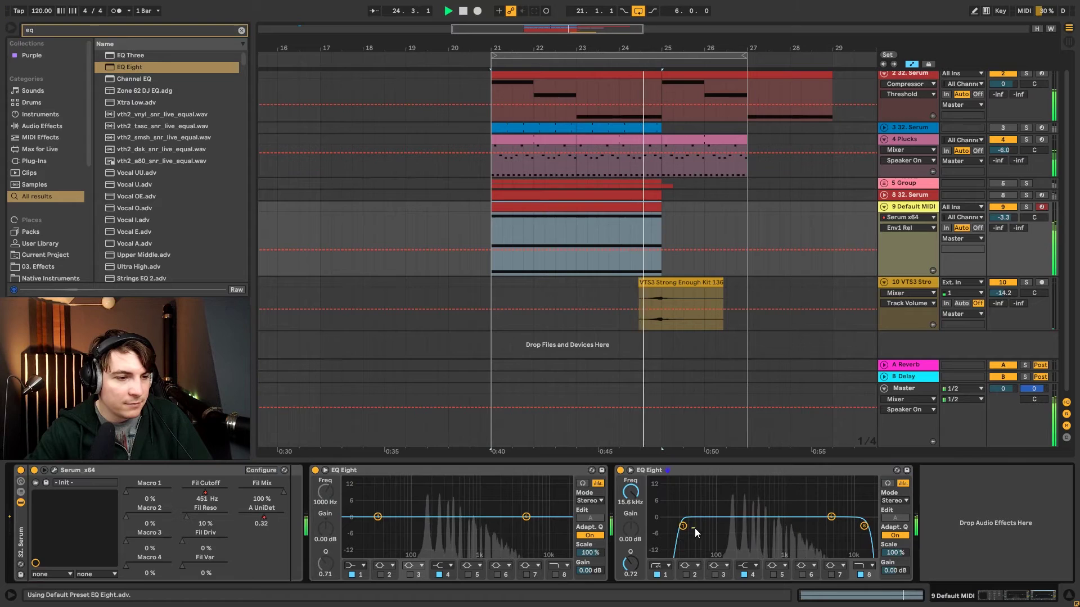
left_click_drag(683, 526, 738, 536)
key("space")
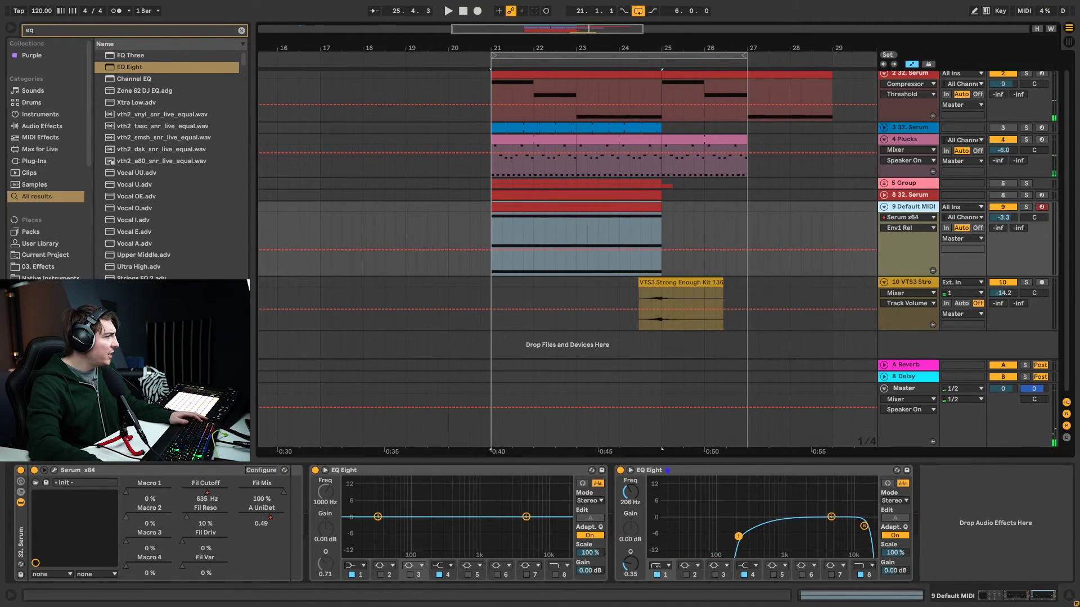
Add the BrightWhite analog noise to track 9's Serum at a low level and listen to the loop
left_click(55, 470)
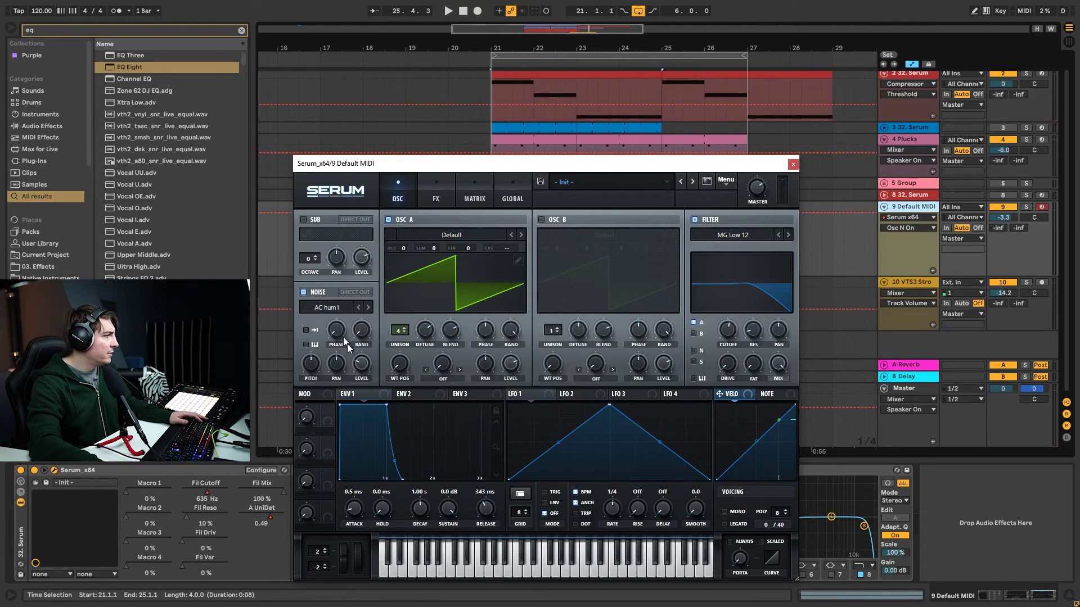
left_click(345, 310)
mouse_move(345, 321)
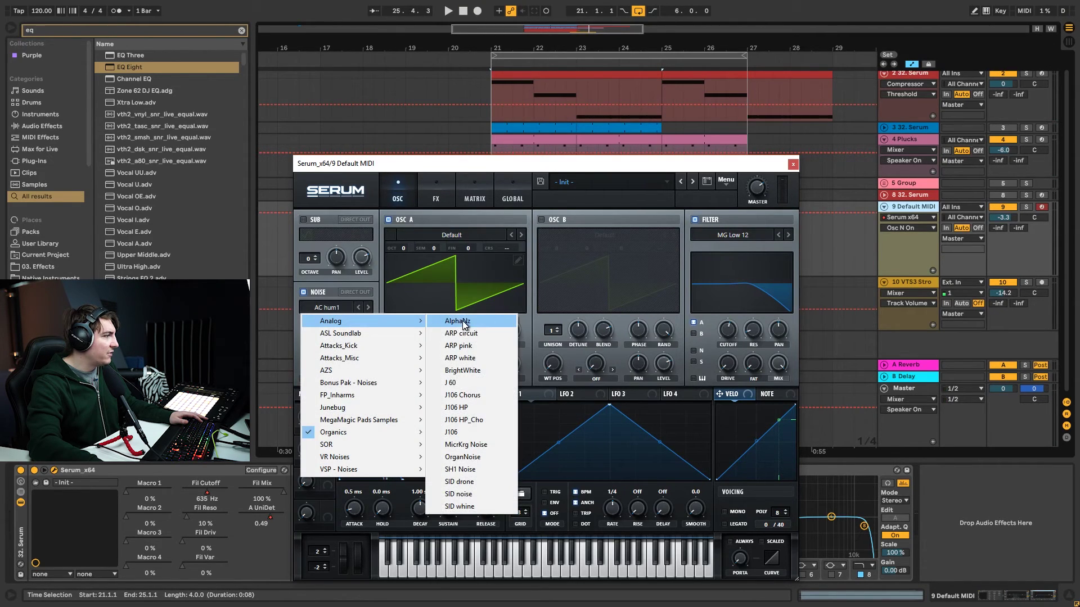
left_click(481, 370)
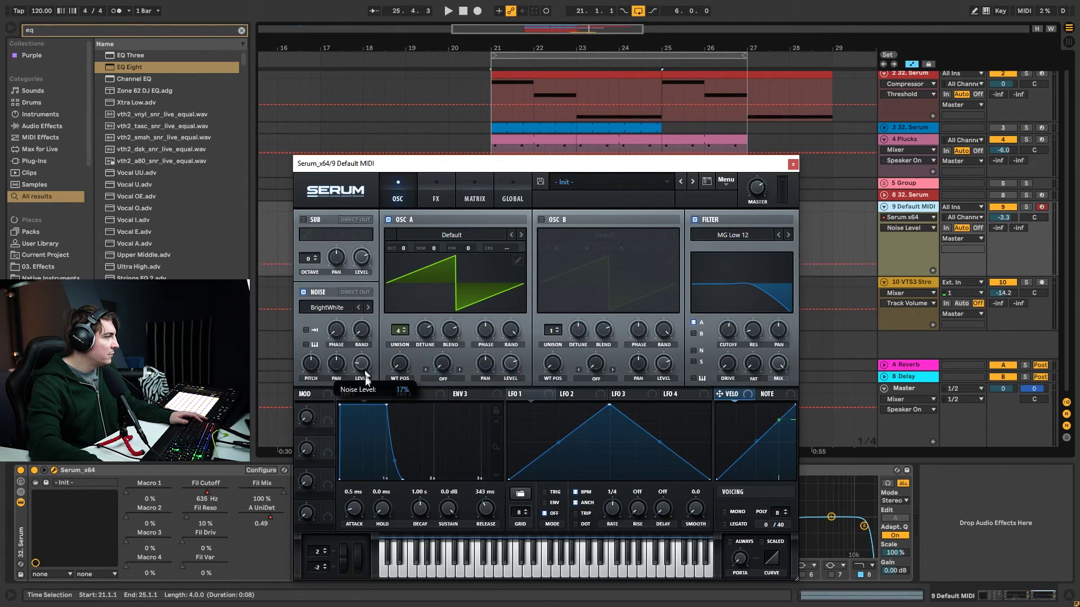
key("space")
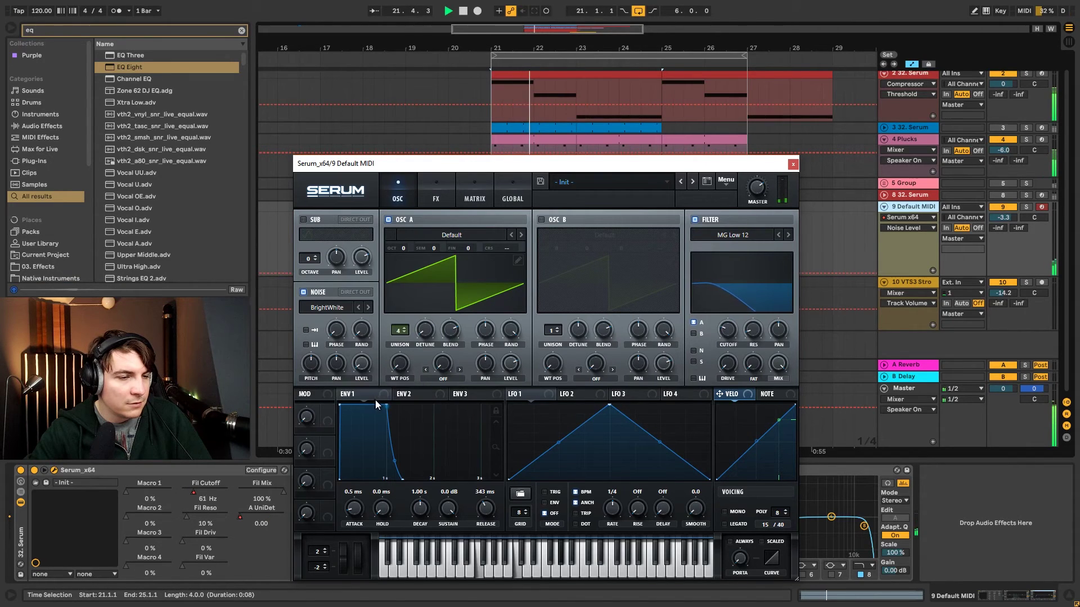
left_click(793, 164)
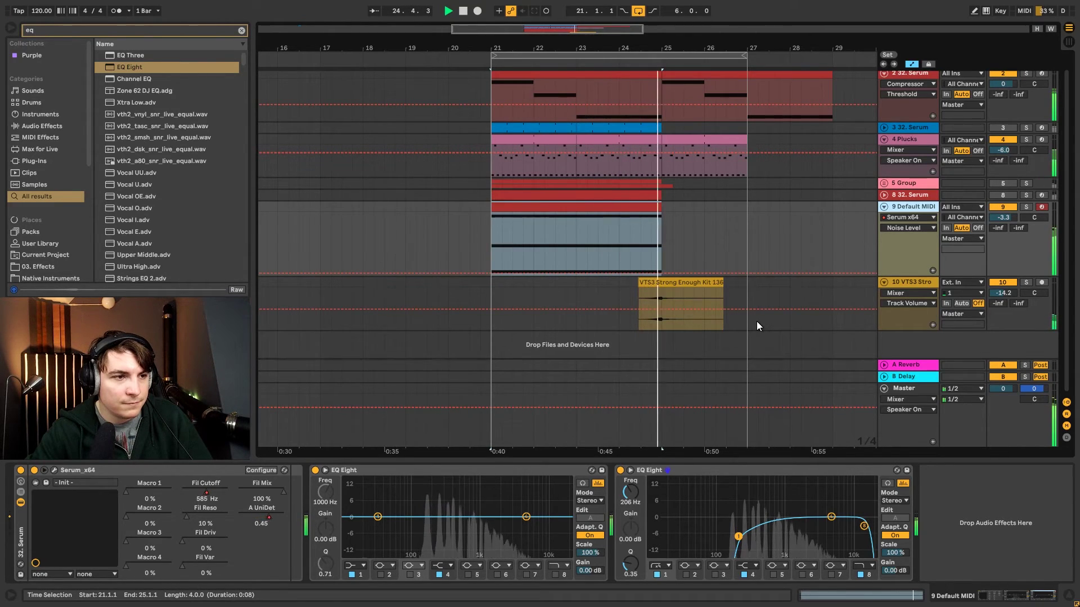
key("space")
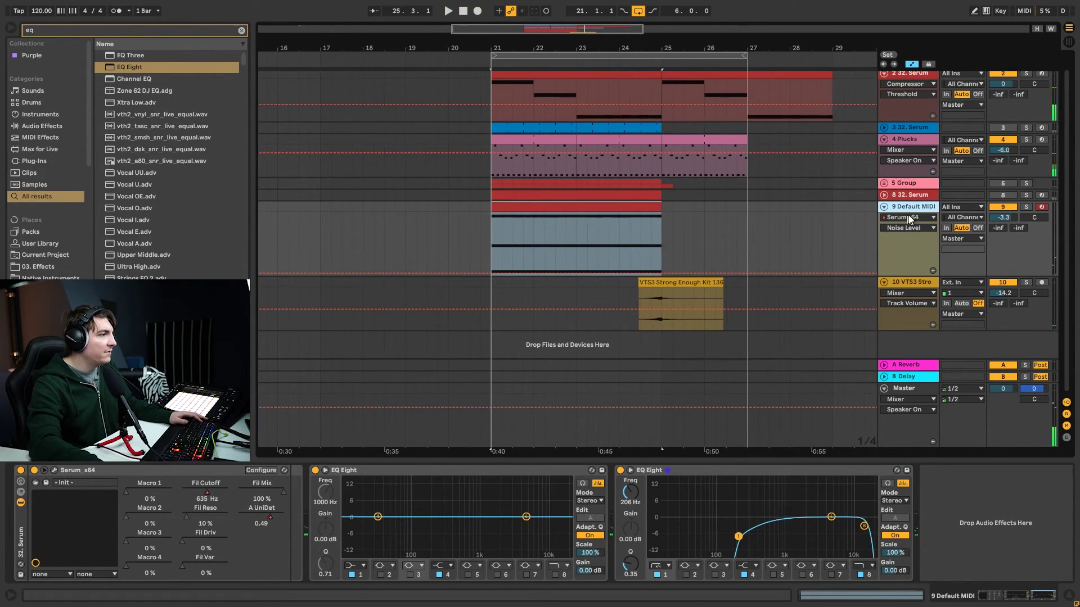
Set Serum's Env 1 release to 837 ms, enable and adjust the mix of its reverb, and listen from bar 24
left_click(54, 470)
left_click_drag(487, 512, 487, 508)
left_click(434, 184)
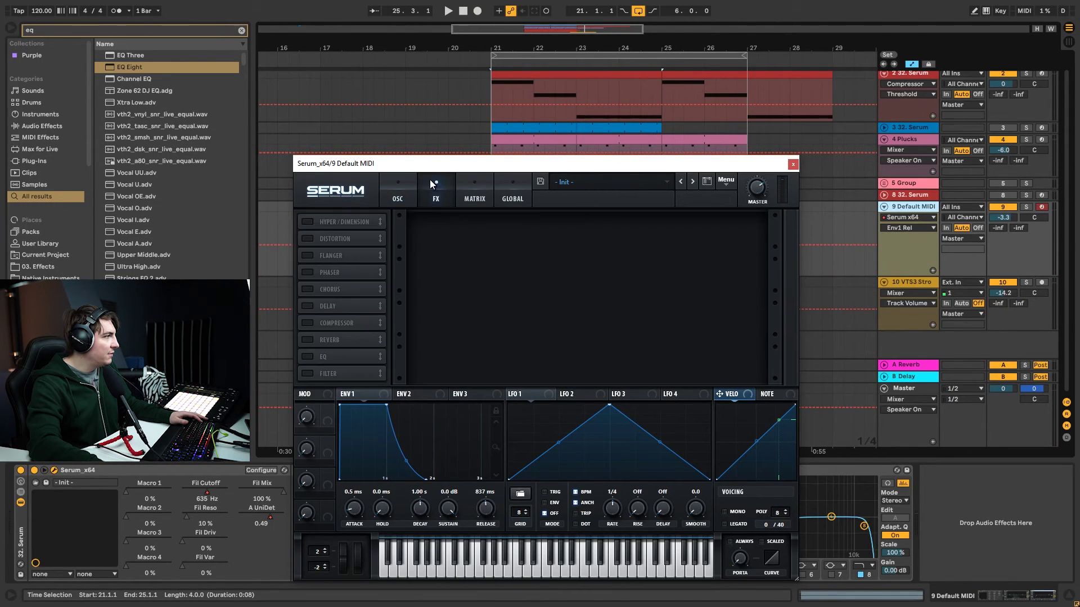
left_click(309, 340)
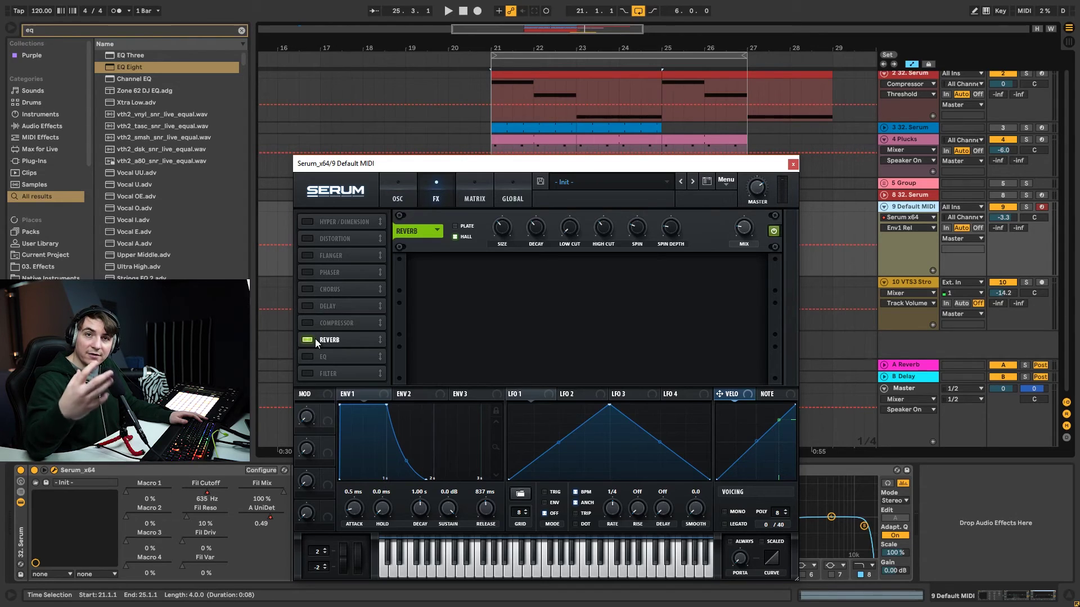
left_click_drag(740, 229, 741, 219)
left_click(793, 165)
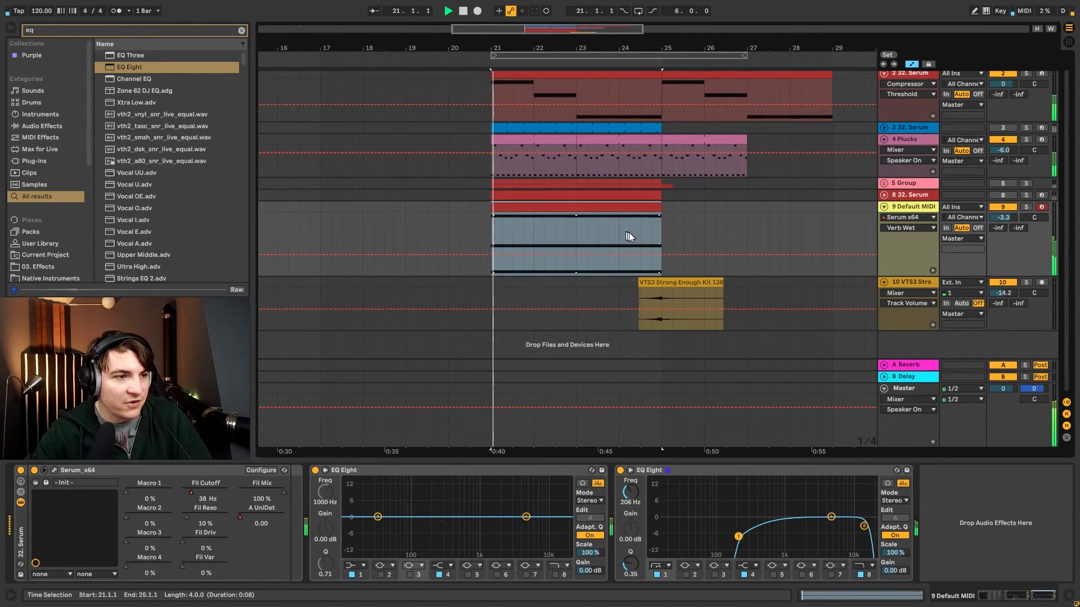
left_click(614, 233)
key("space")
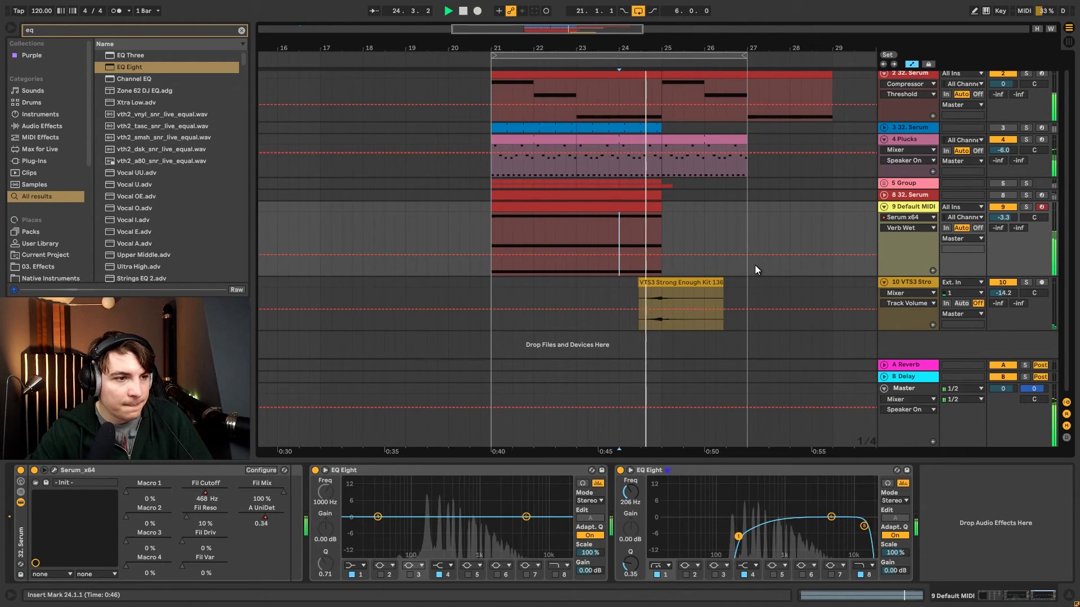
key("space")
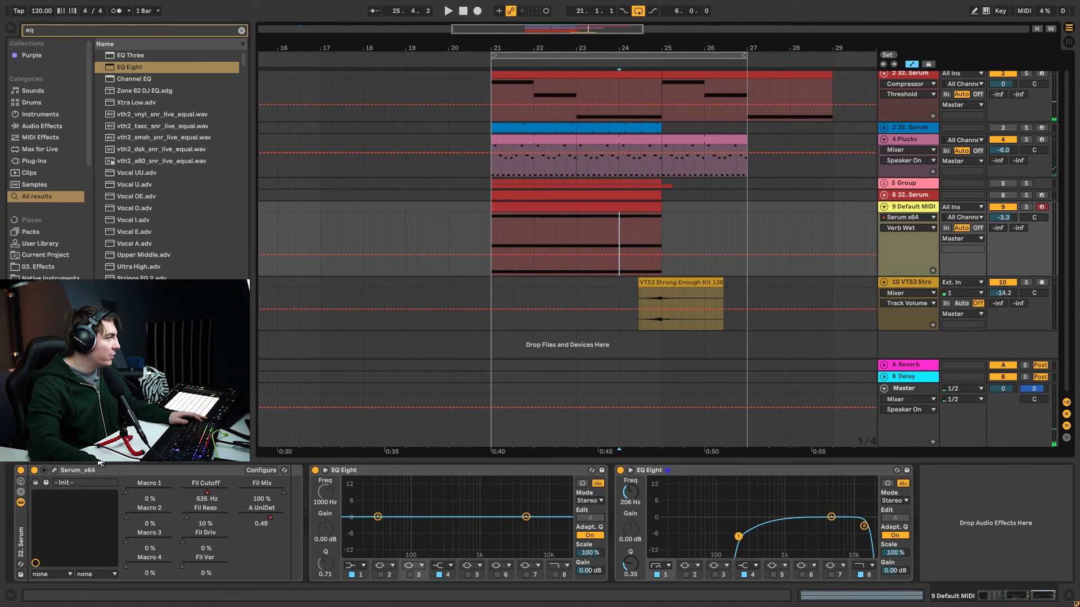
Raise the mix of Serum's reverb on track 9 to about 44% and listen from 24.3.1
left_click(54, 471)
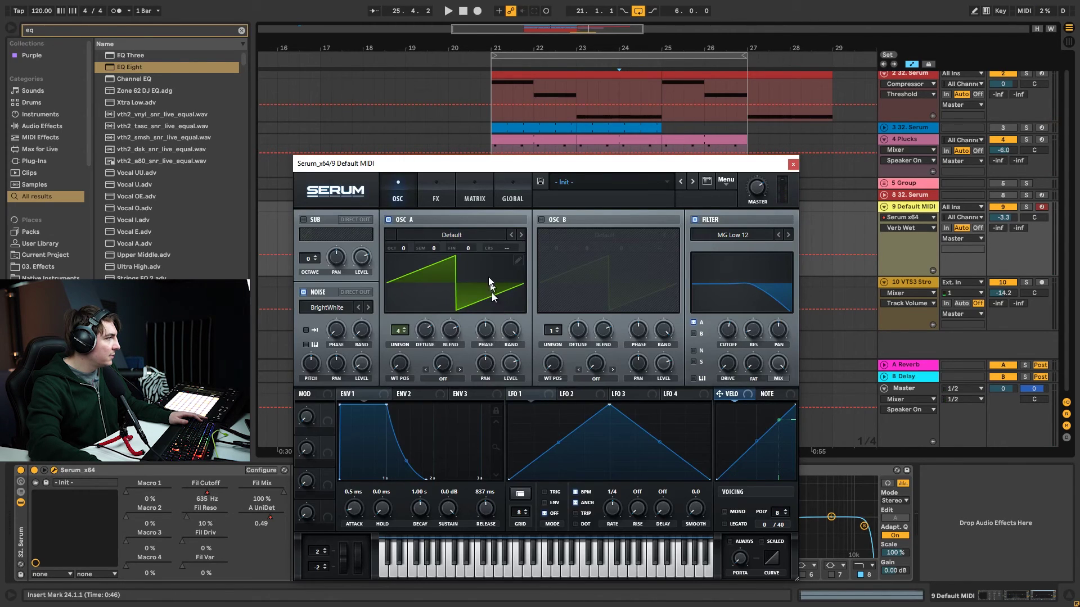
left_click(430, 185)
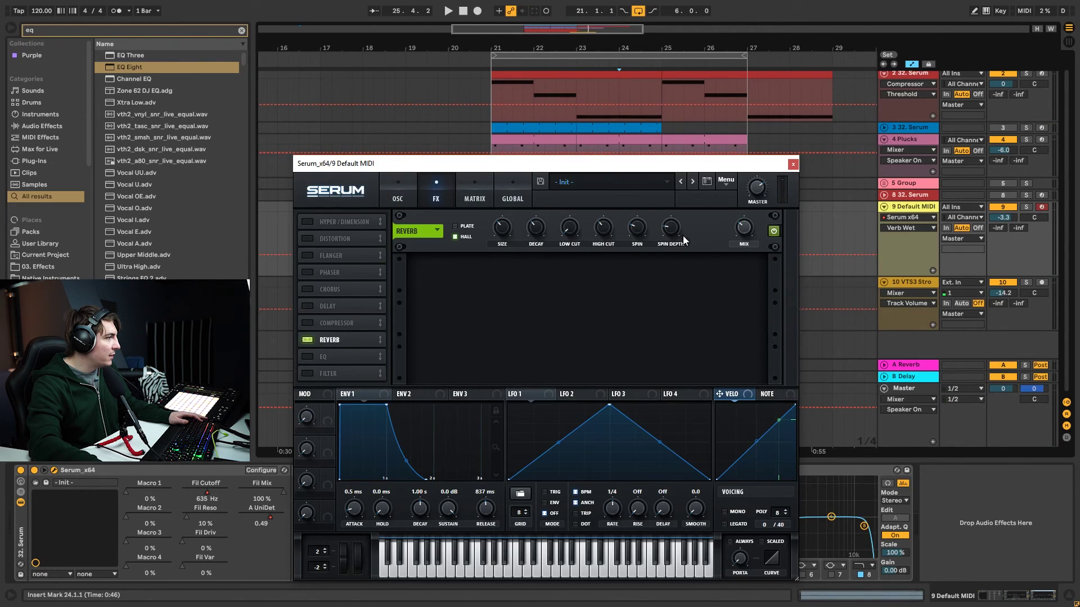
left_click(503, 230)
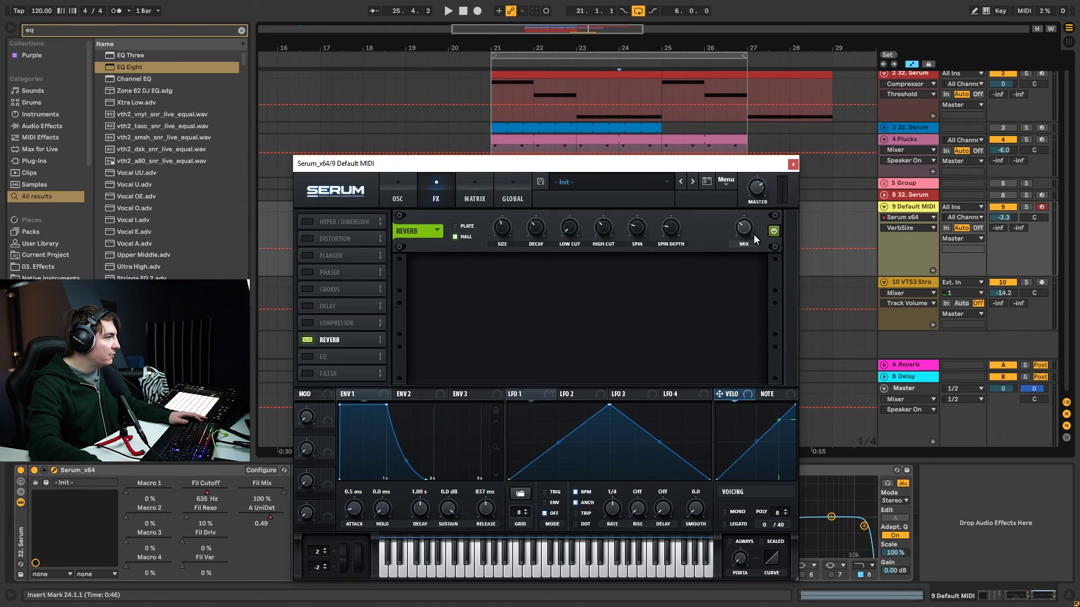
left_click(793, 165)
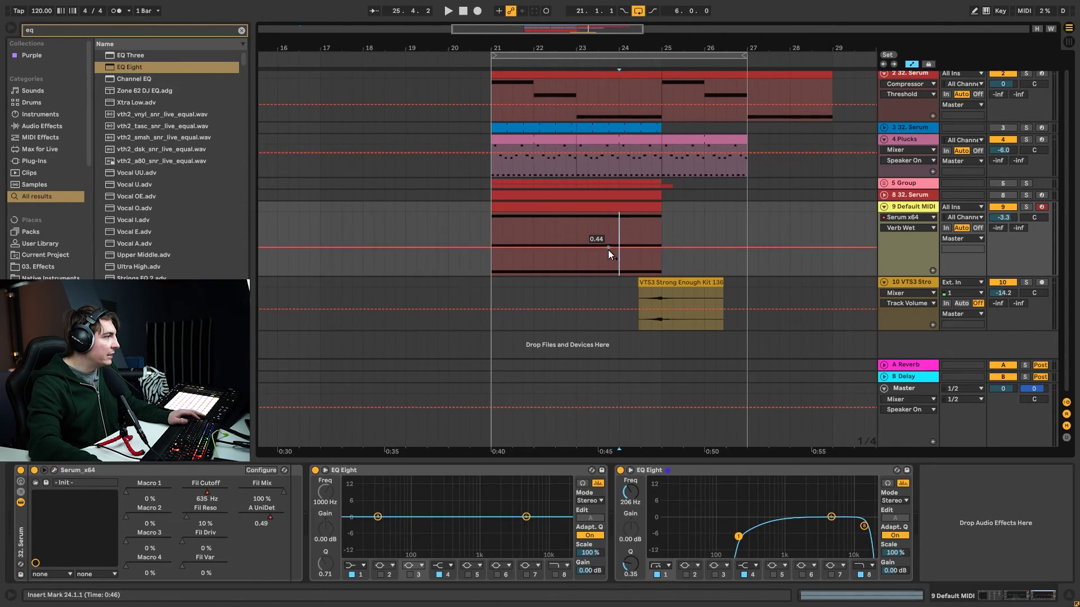
key("space")
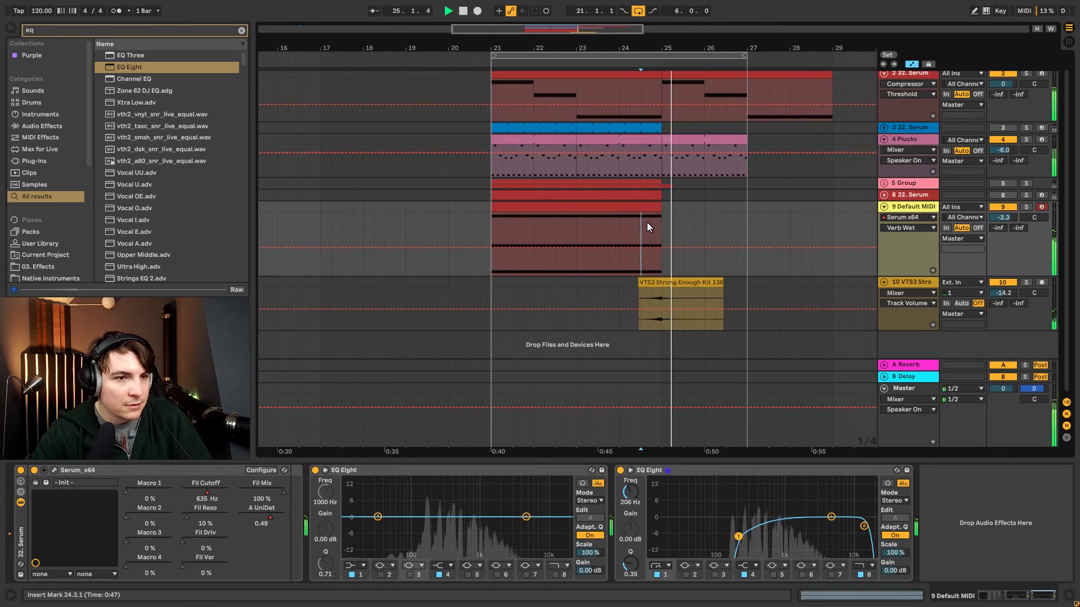
key("space")
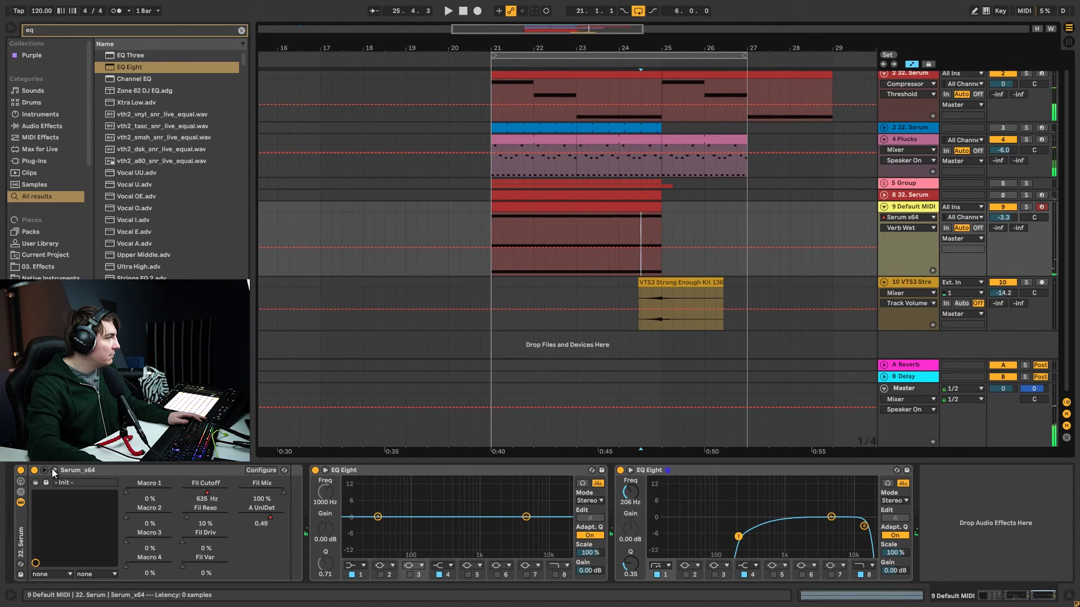
Adjust the size and raise the low cut of Serum's reverb on track 9, and listen from bar 24
left_click(54, 470)
left_click(436, 191)
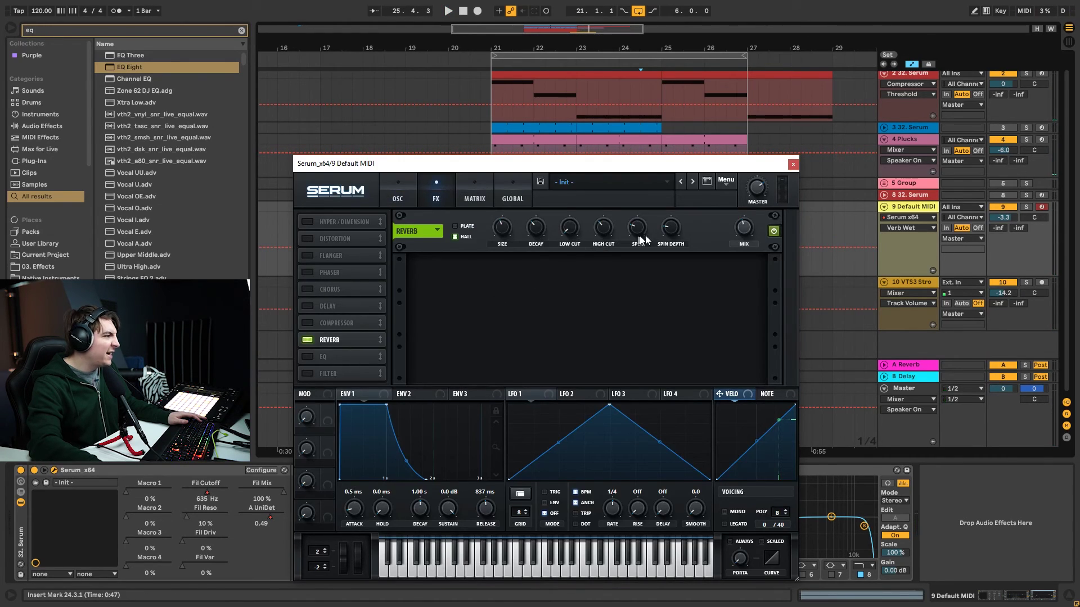
left_click(504, 235)
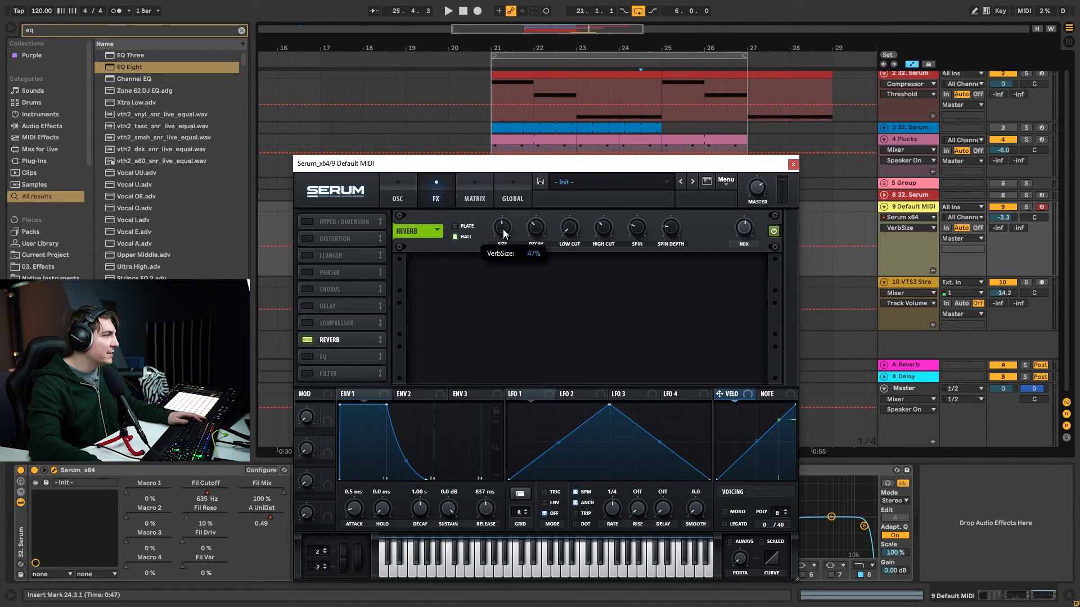
left_click_drag(502, 227, 503, 246)
left_click_drag(569, 228, 568, 207)
left_click(793, 164)
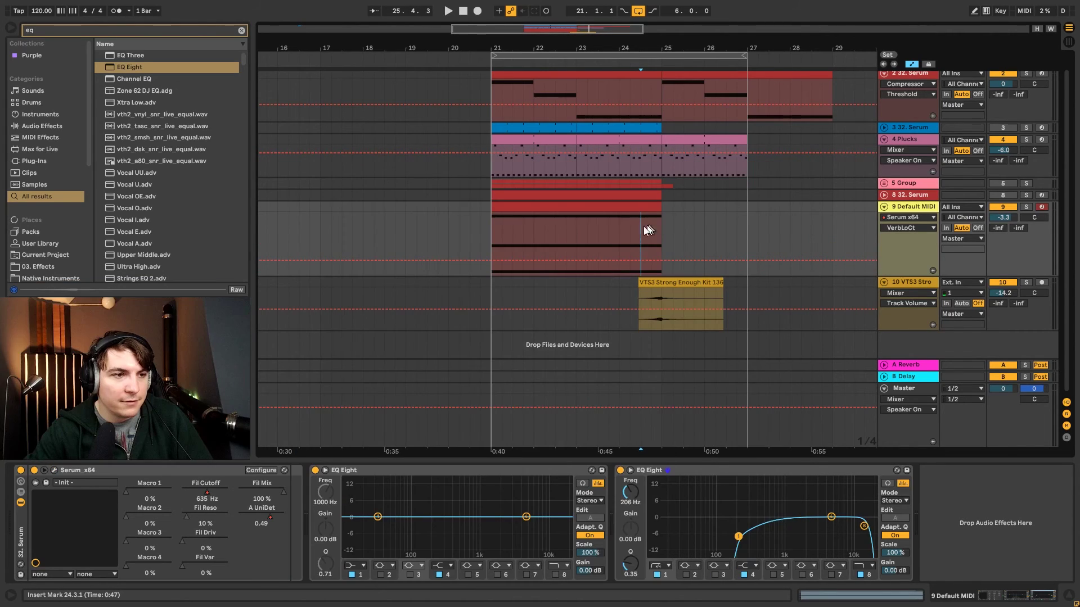
left_click(621, 235)
key("space")
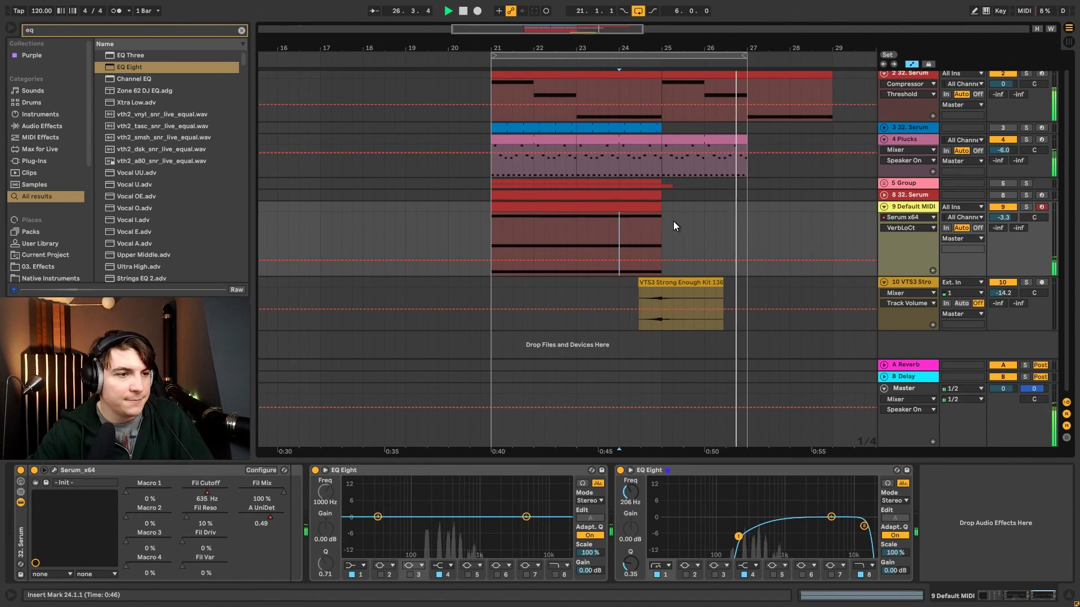
key("space")
Play from bar 21 and boost the highs in track 9's second EQ Eight by about 4.34 dB at 4.54 kHz
scroll(663, 259, "up", 1)
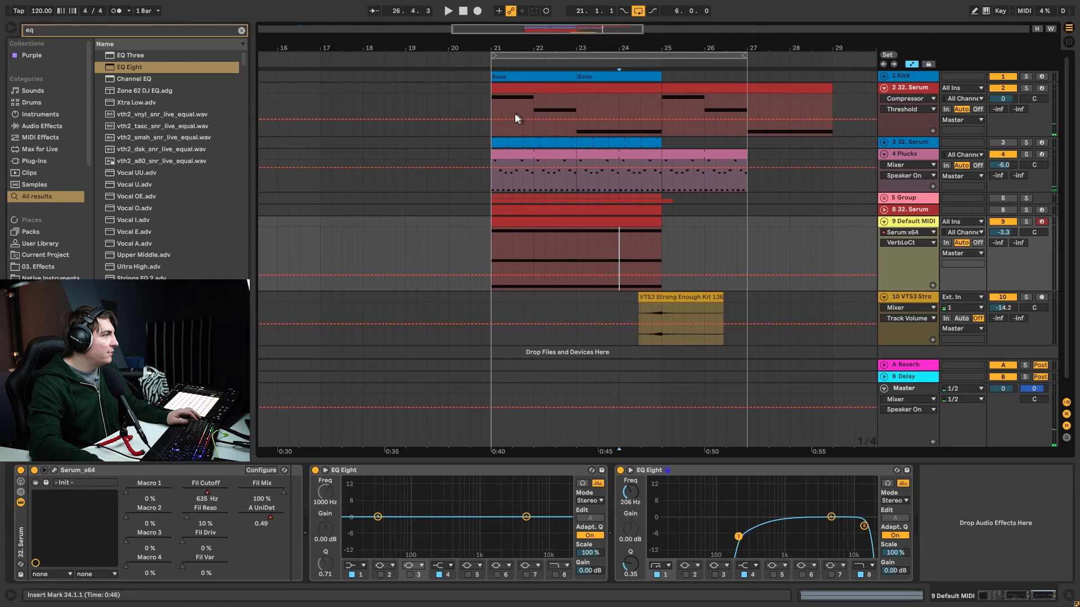
left_click(492, 107)
key("space")
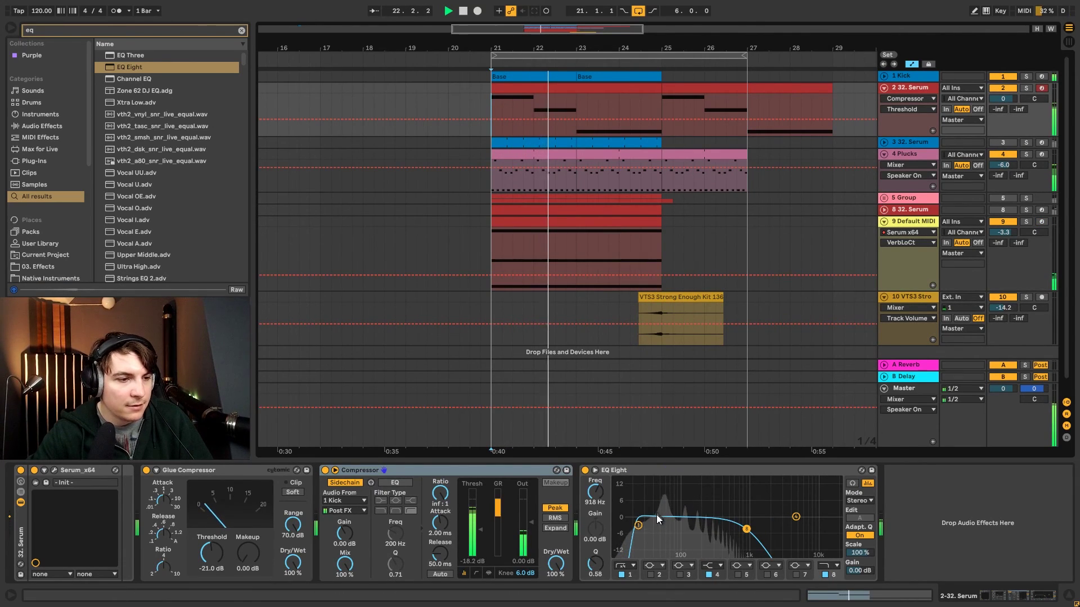
left_click(916, 225)
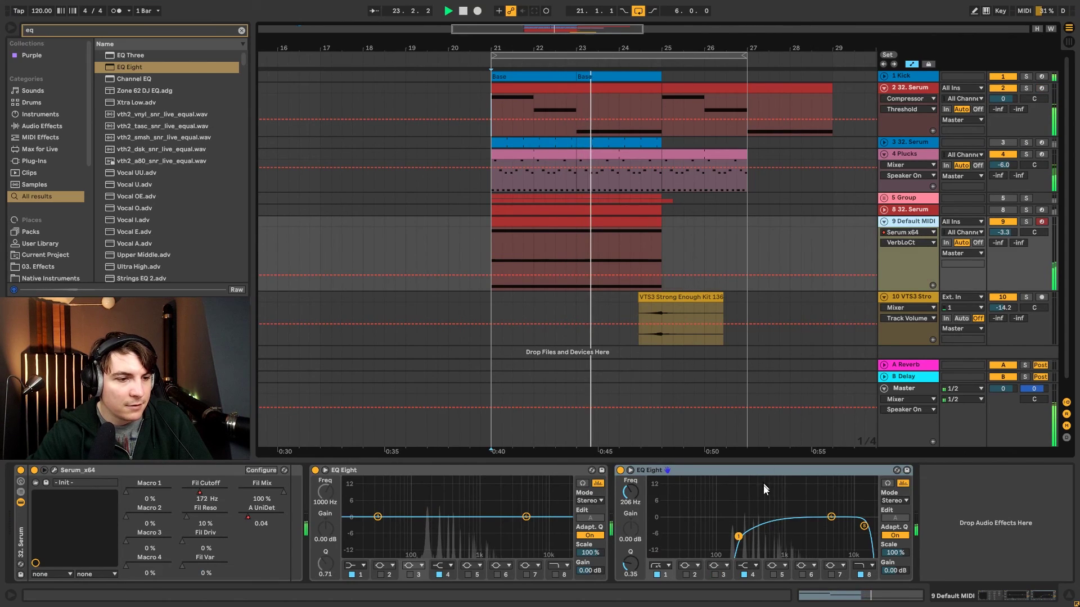
left_click_drag(832, 512, 828, 507)
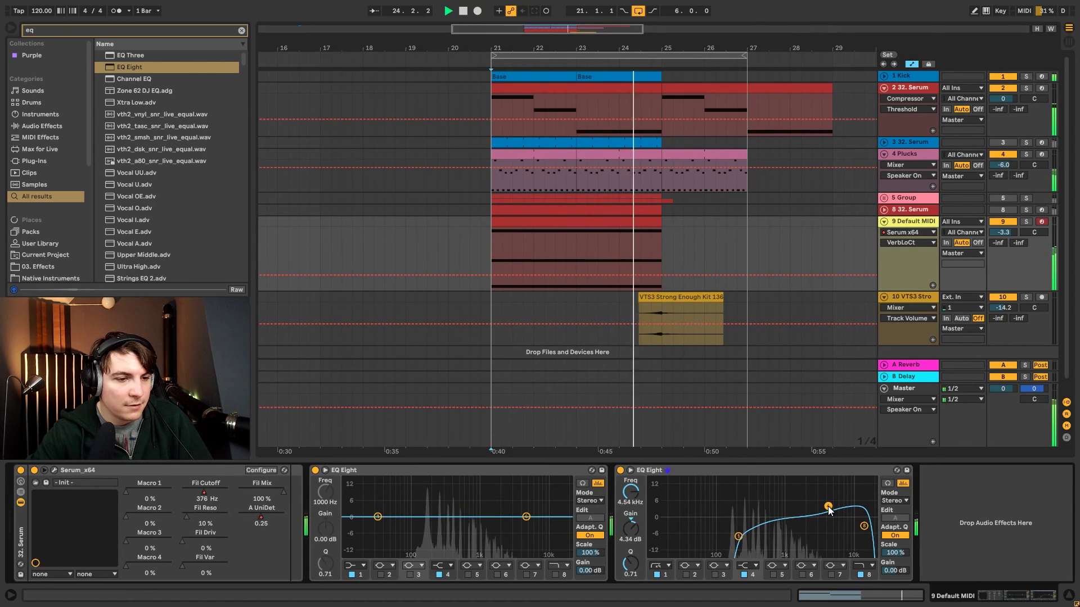